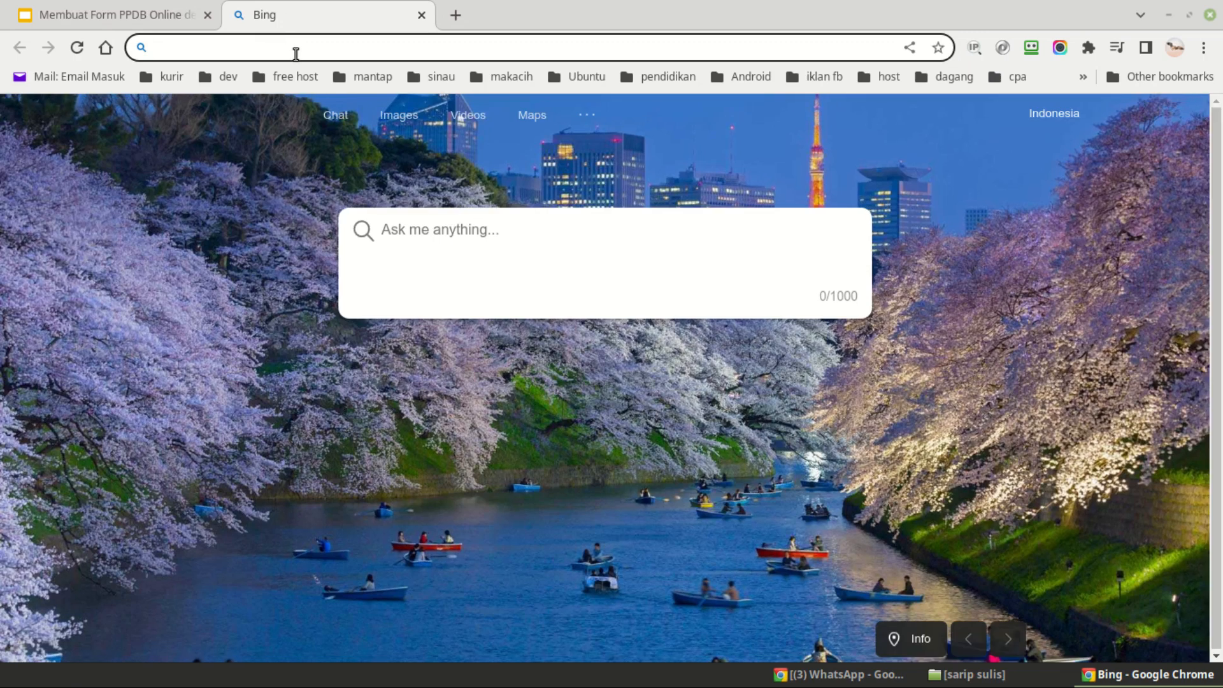
Open the WordPress admin at masgigih.com/wp-admin and go to the page for adding new plugins
type("masgigih.com/w")
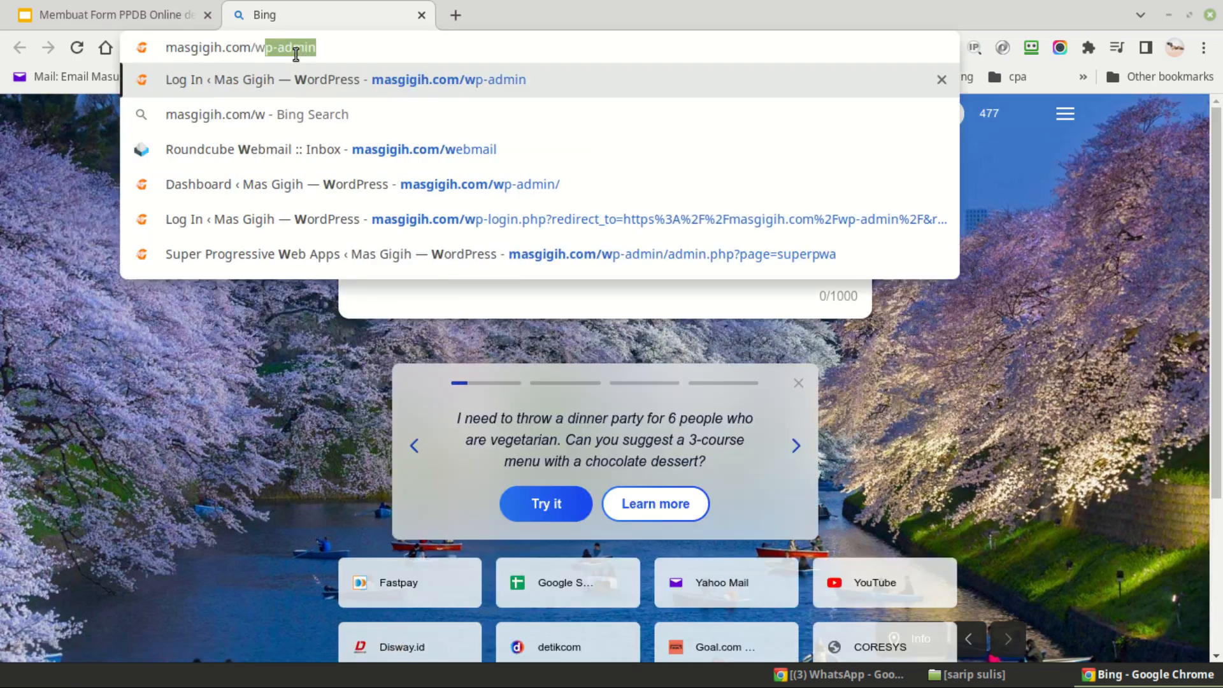
key("Return")
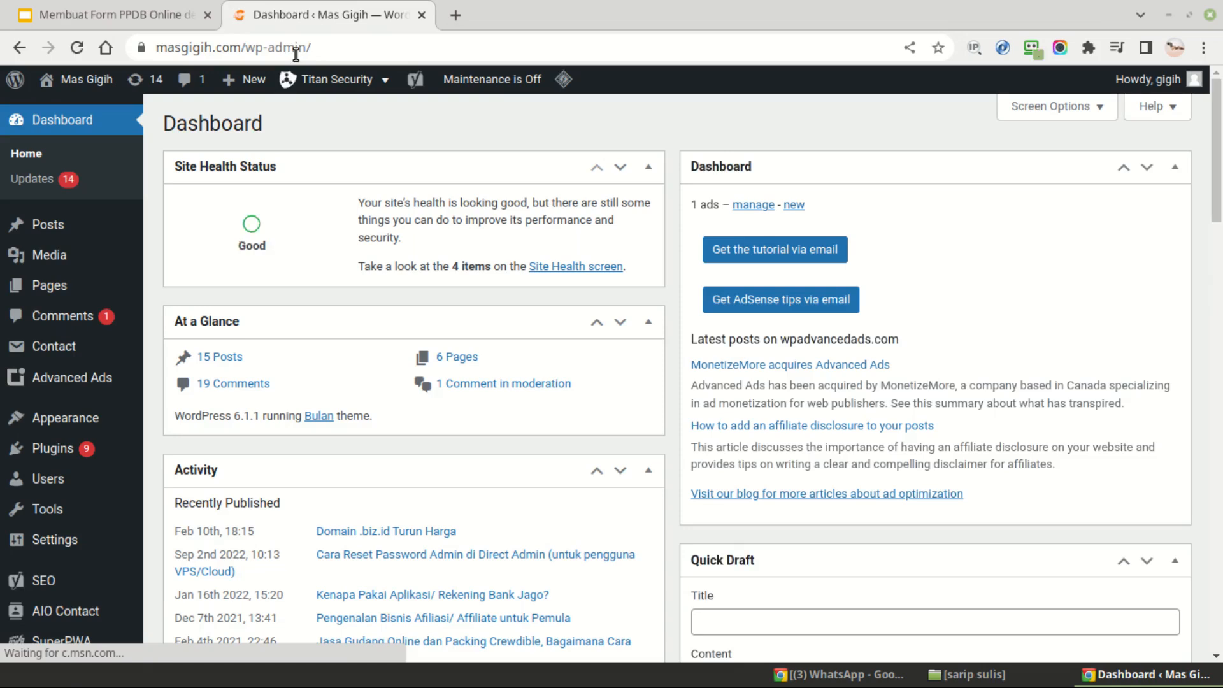
mouse_move(95, 454)
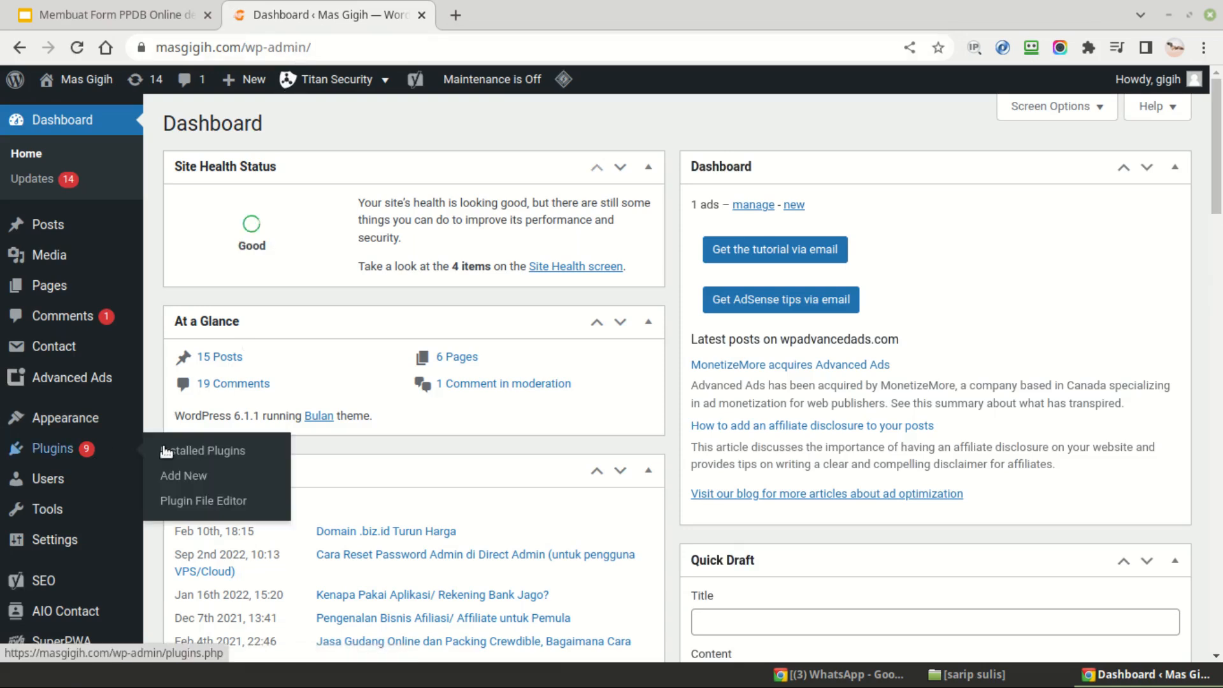
left_click(176, 485)
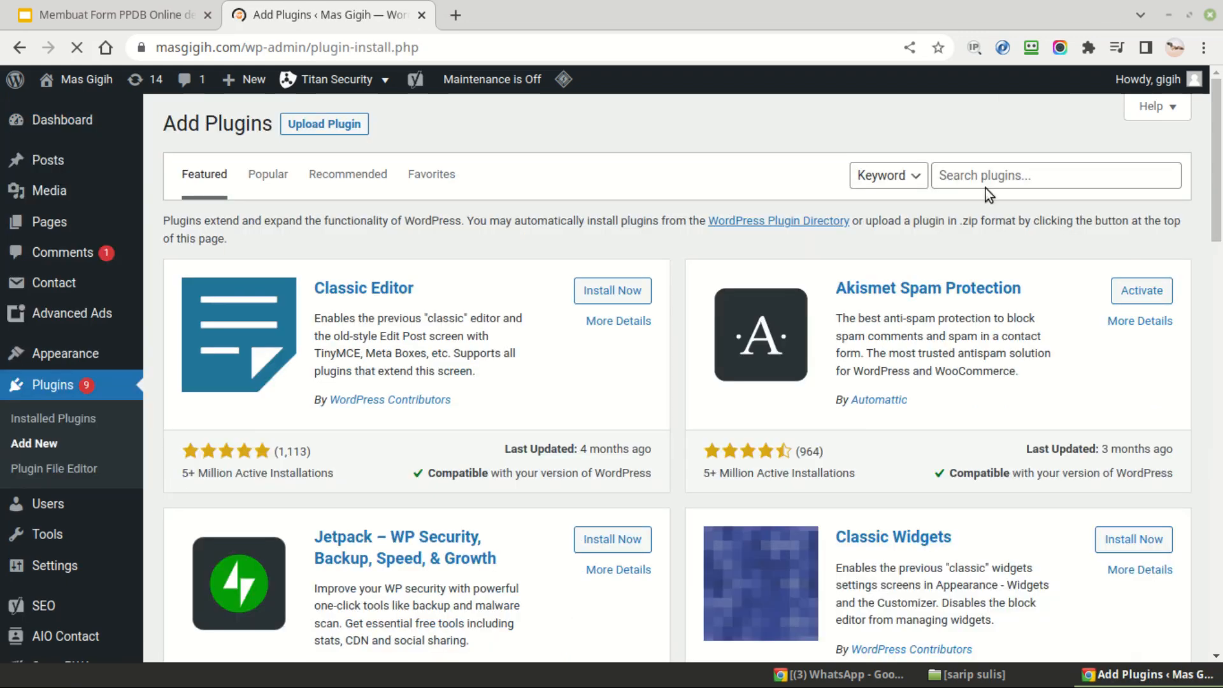
Search the plugin directory for "contact form 7", and extend the search to "contact form 7 ultimate"
left_click(1029, 177)
type("conta")
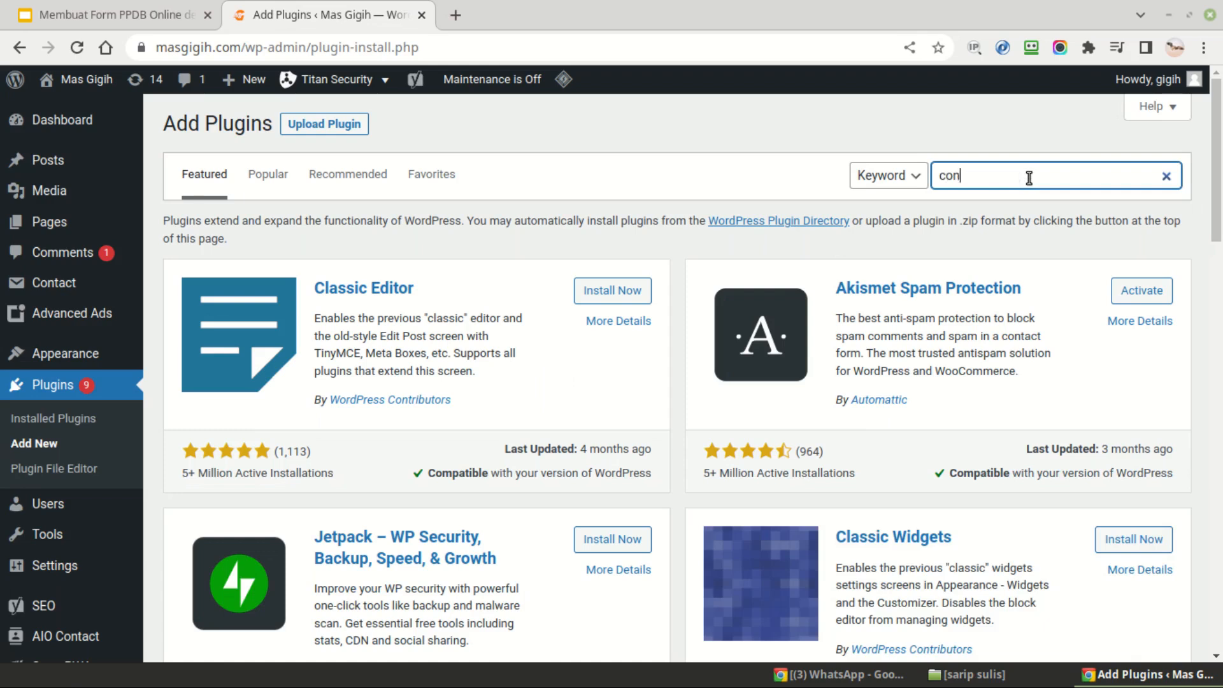
type("ct form 7")
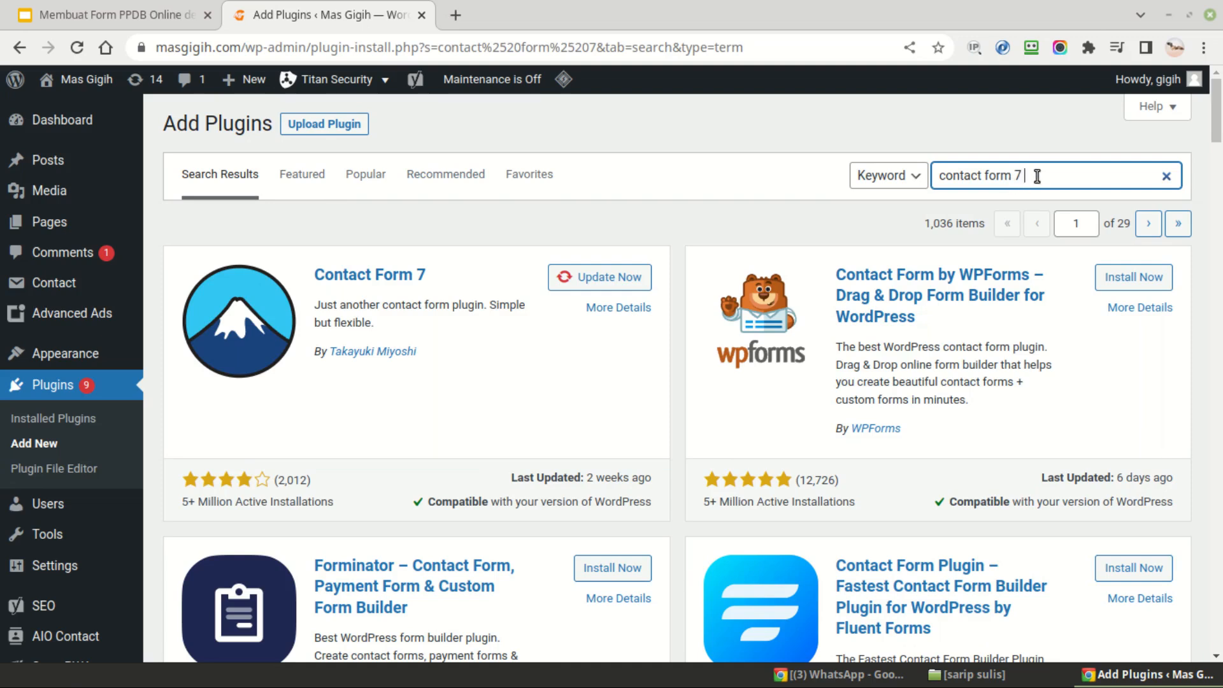
type("imate")
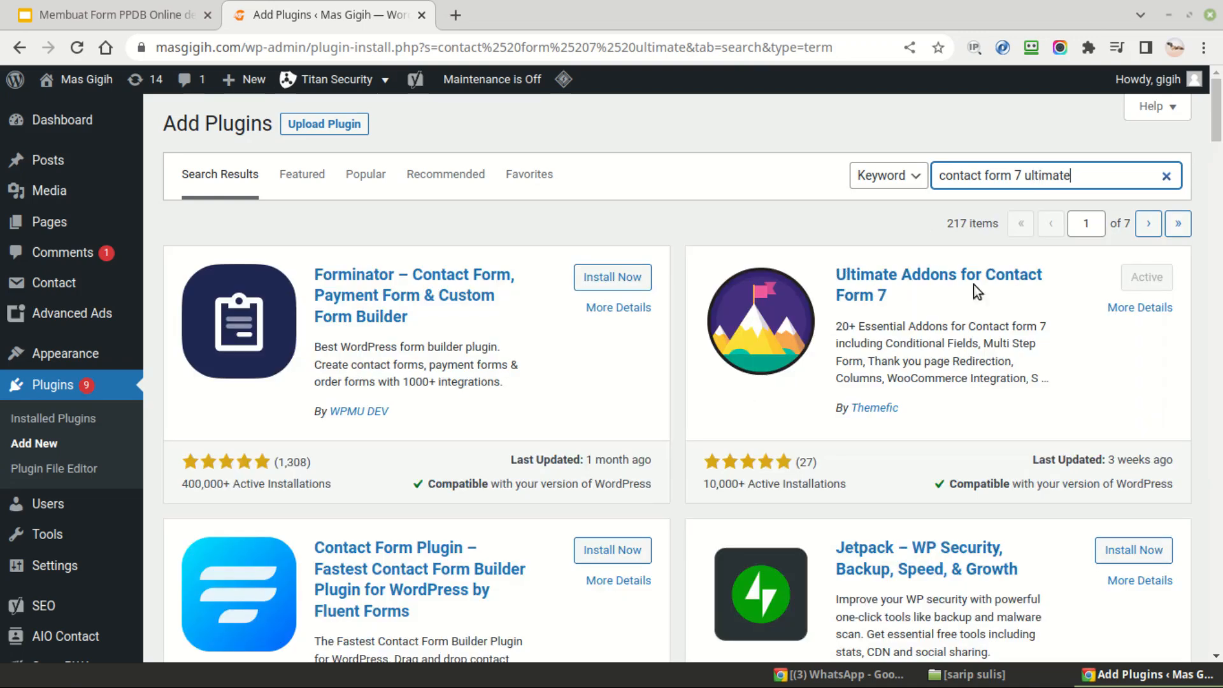
Search the plugins for "contact form 7 db" and look at the Contact Form 7 Database Addon – CFDB7 entry
double_click(1116, 182)
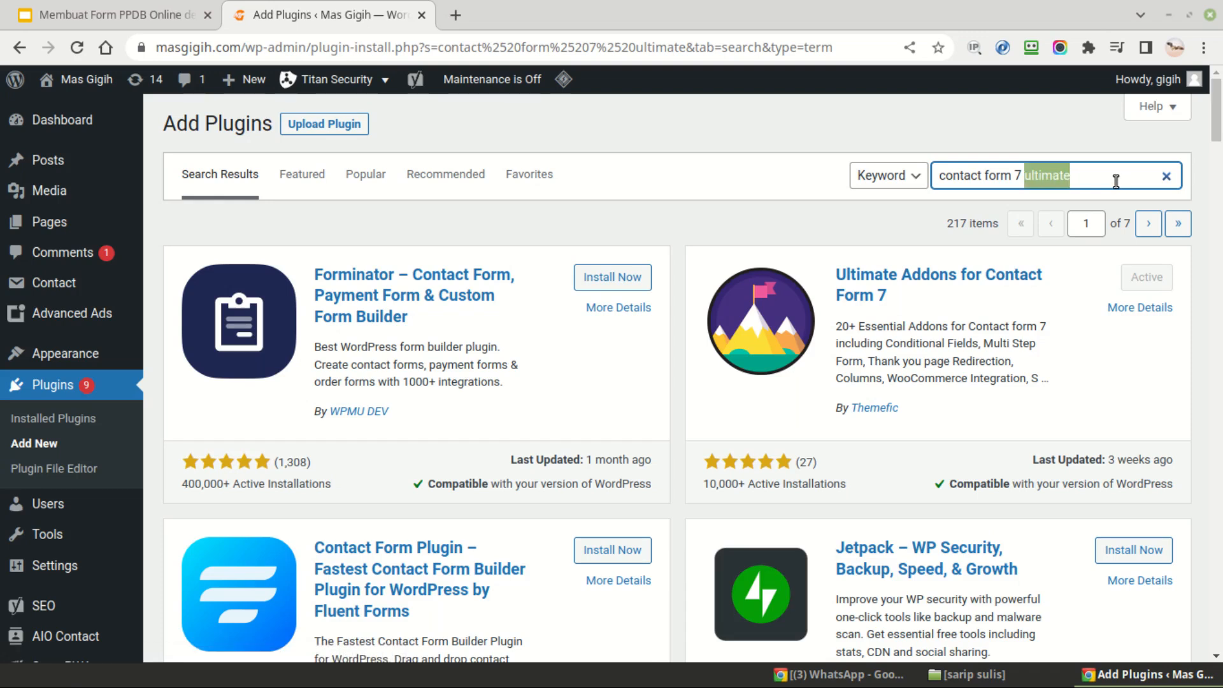
type("db")
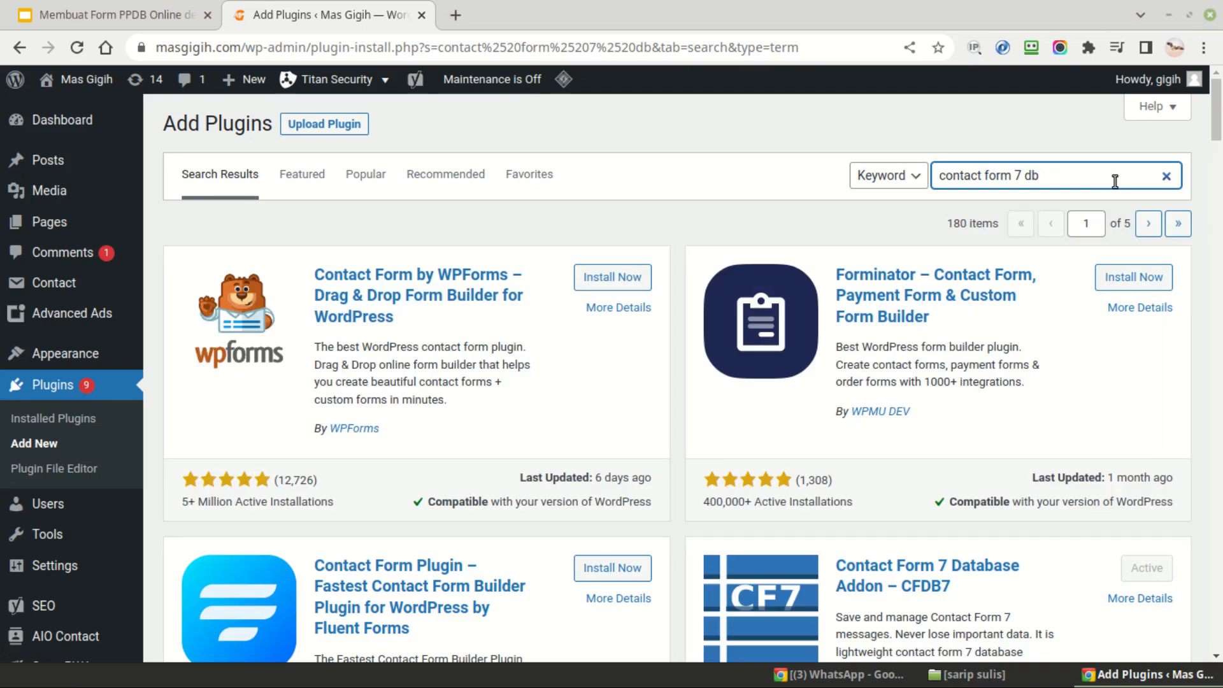
scroll(482, 361, "down", 2)
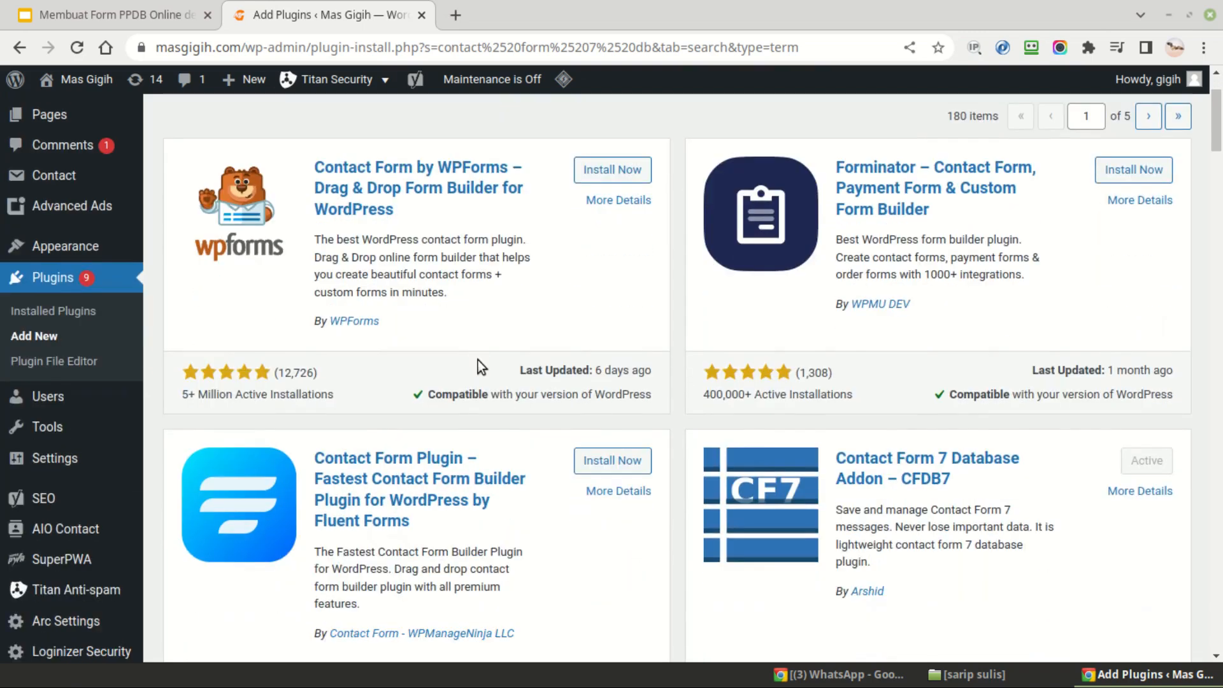
scroll(478, 360, "down", 2)
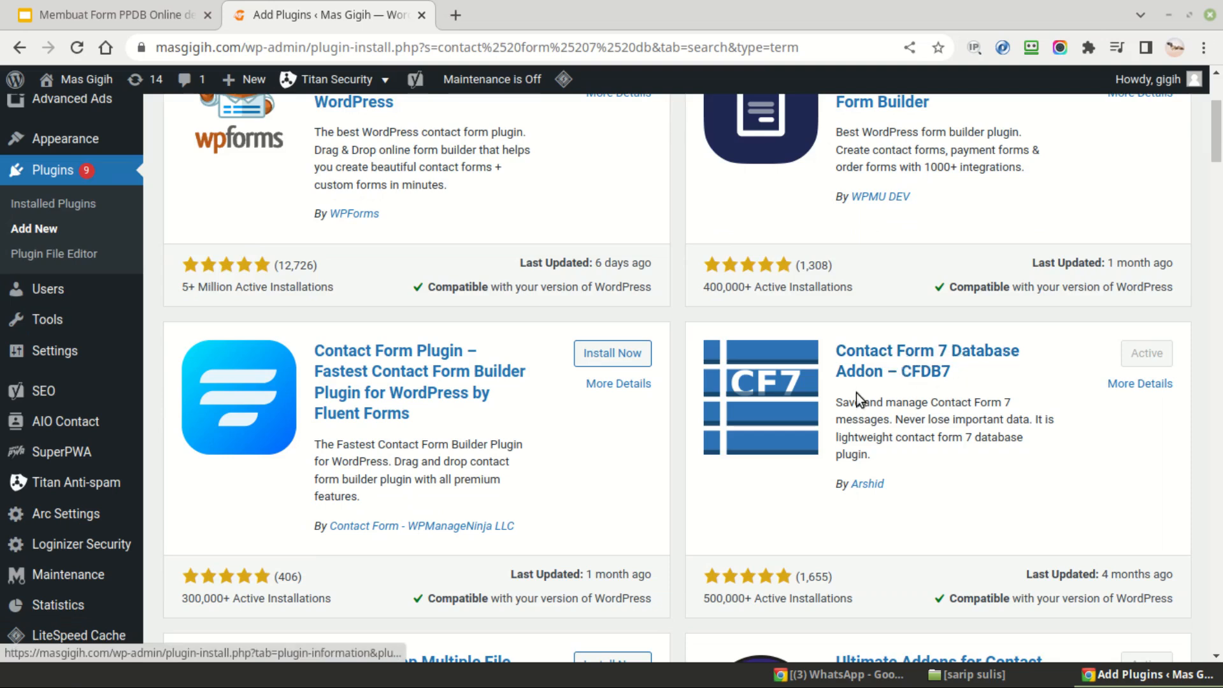
scroll(855, 394, "up", 4)
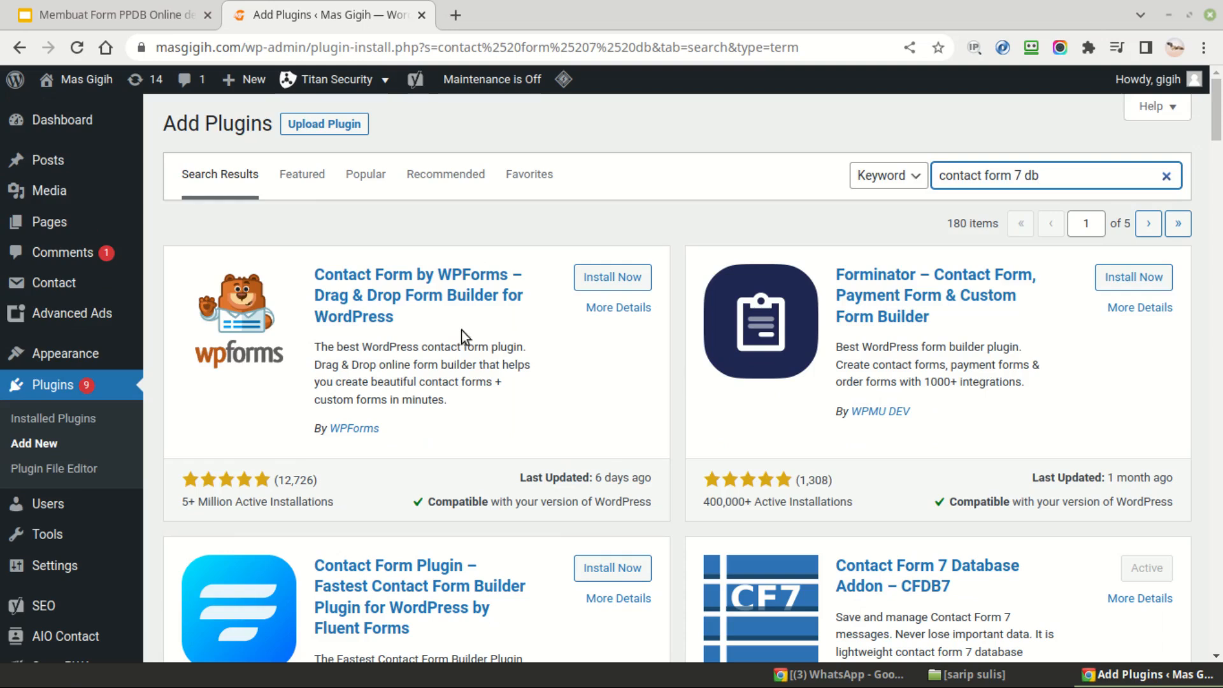
Check the admin entries that the form plugins provide under Contact and Contact Forms
mouse_move(64, 290)
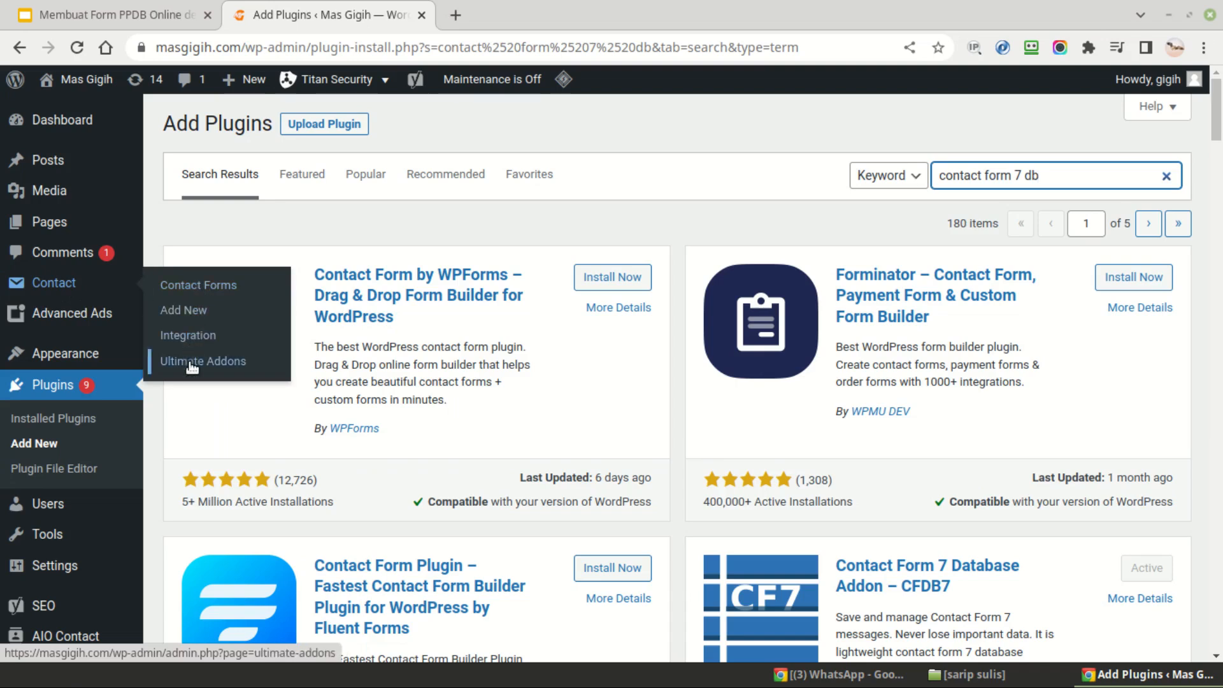
scroll(404, 325, "down", 5)
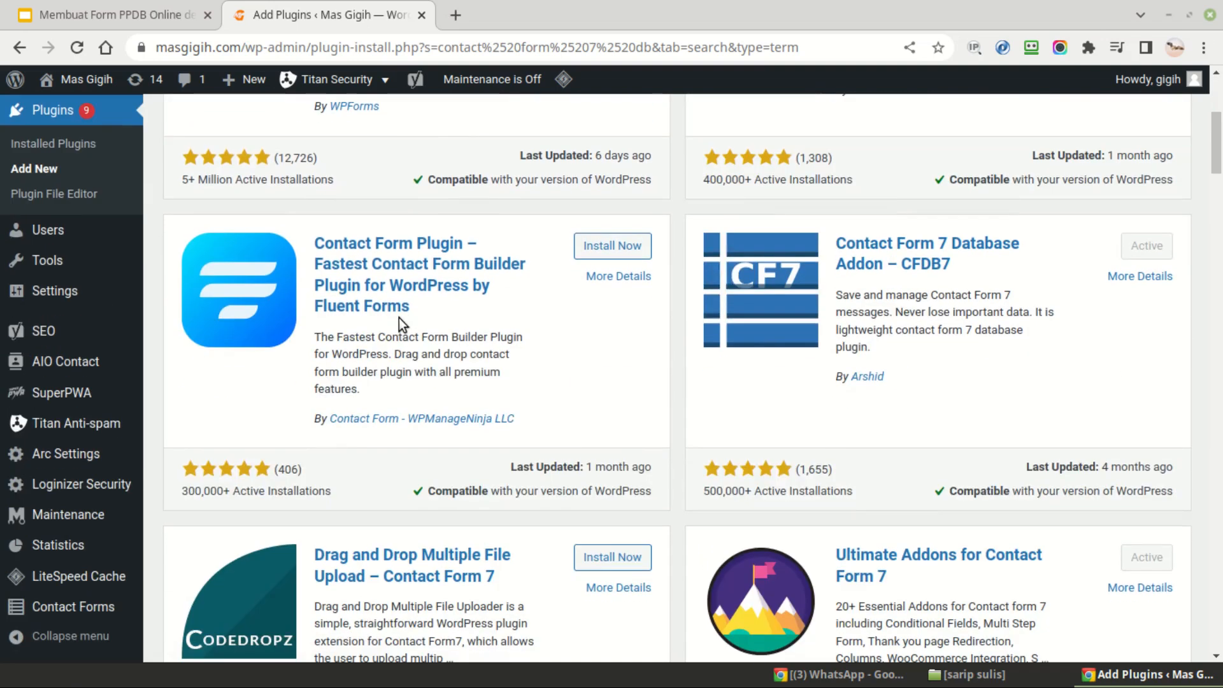
mouse_move(83, 610)
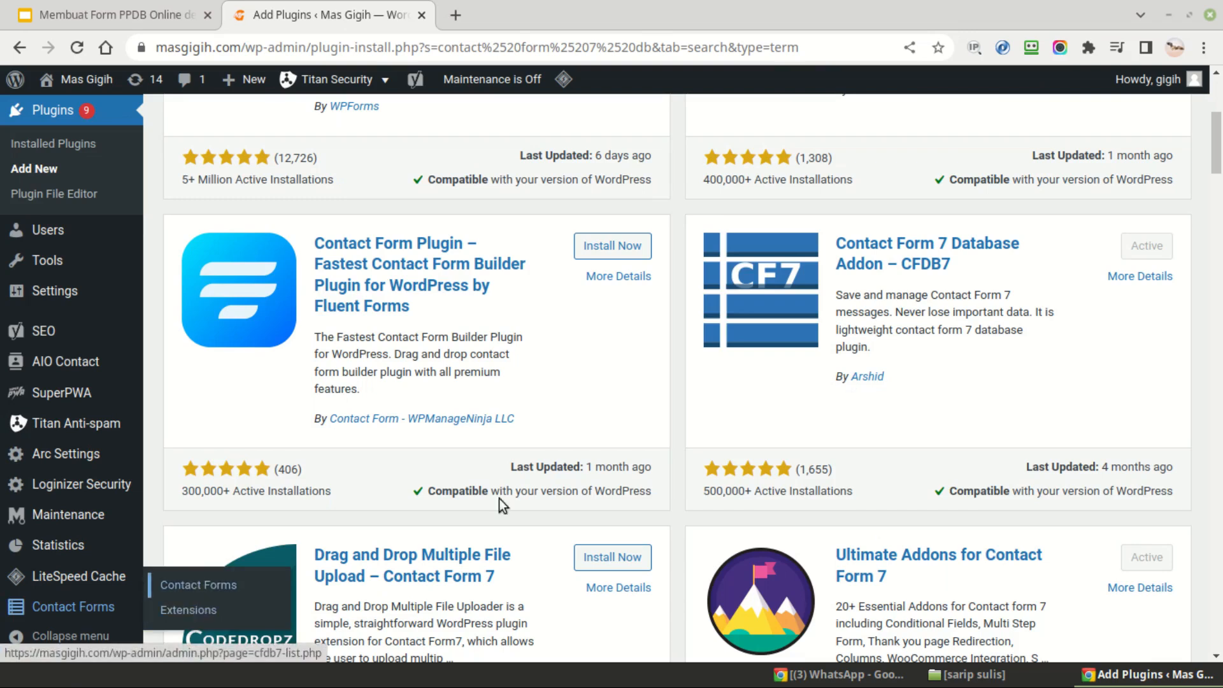
scroll(560, 408, "up", 5)
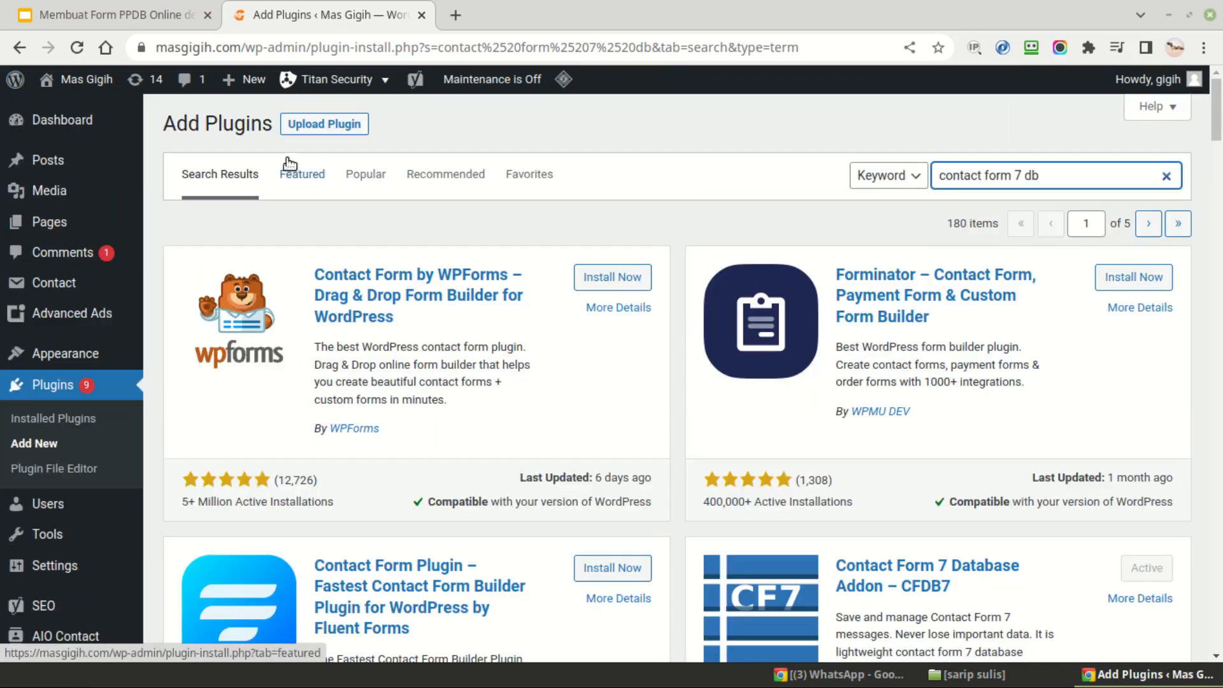
Switch to the Google Slides presentation, read the "Langkah" slide and return to the WordPress admin
left_click(155, 14)
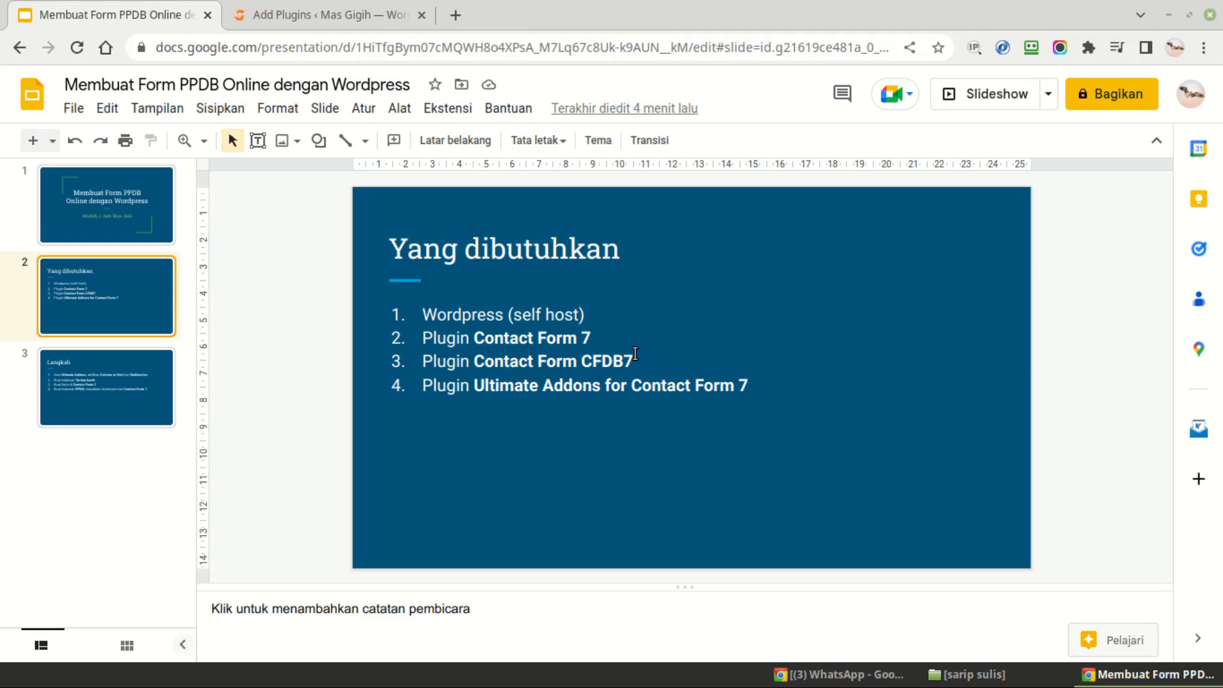
left_click(101, 385)
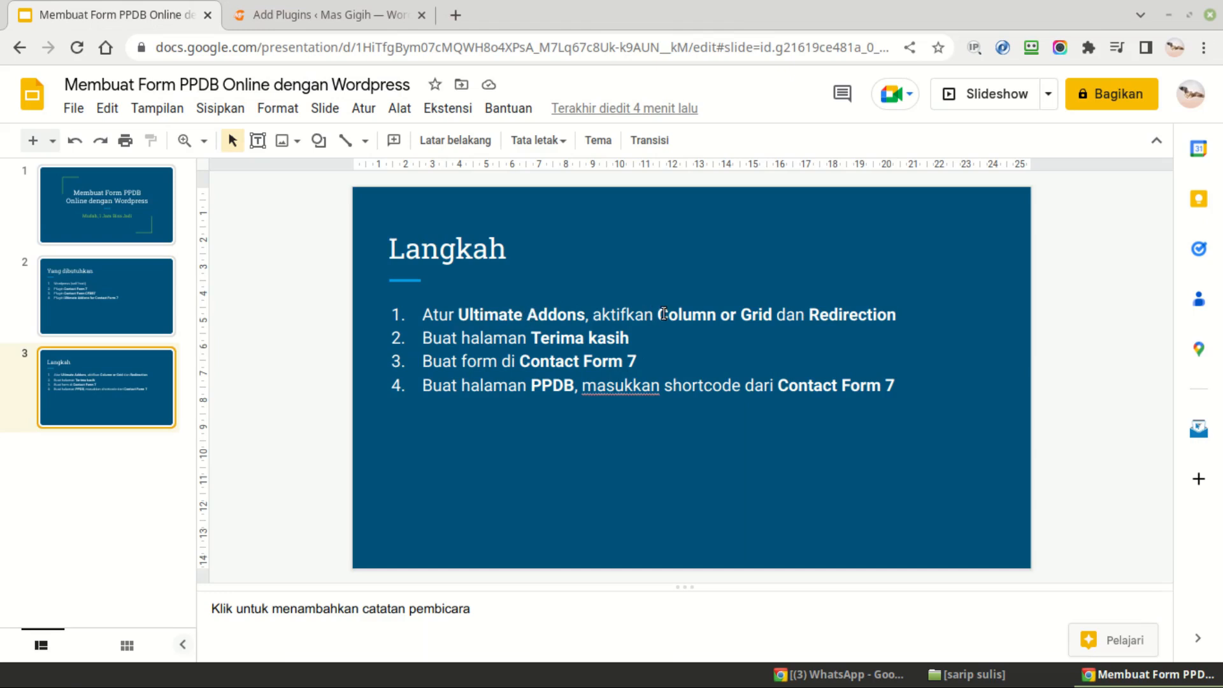
left_click(370, 23)
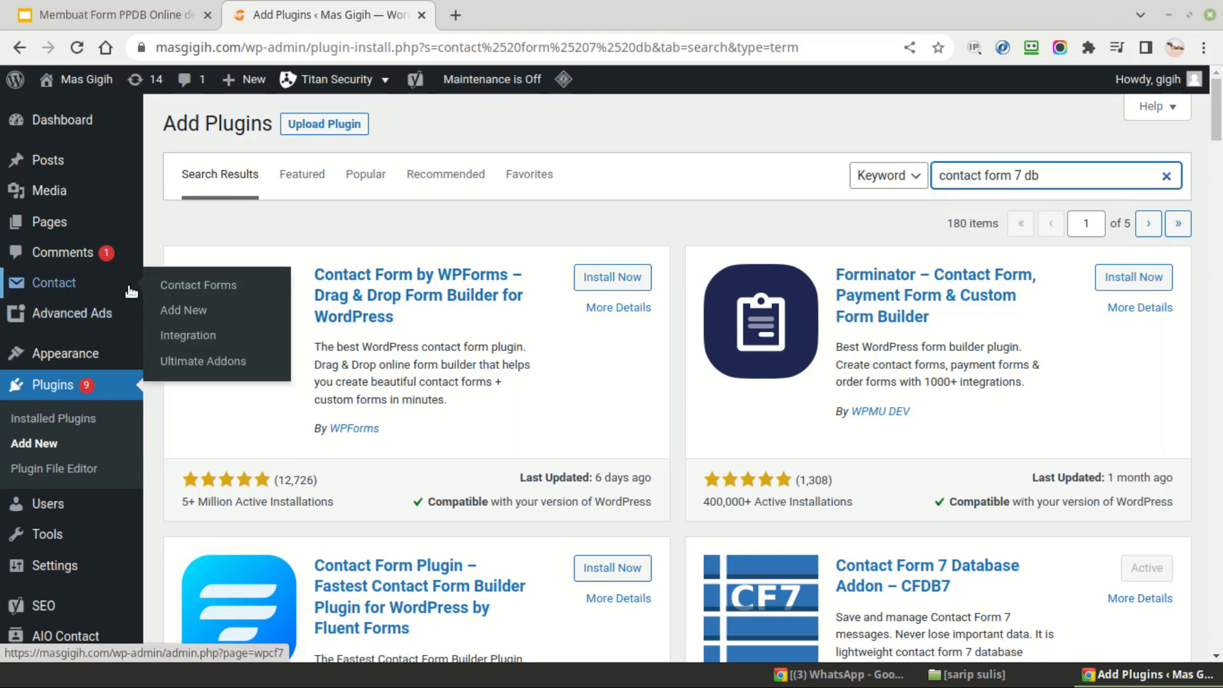
Open the Ultimate Addons settings for Contact Form 7 and check the Redirection and Column or Grid addons
mouse_move(95, 311)
mouse_move(134, 283)
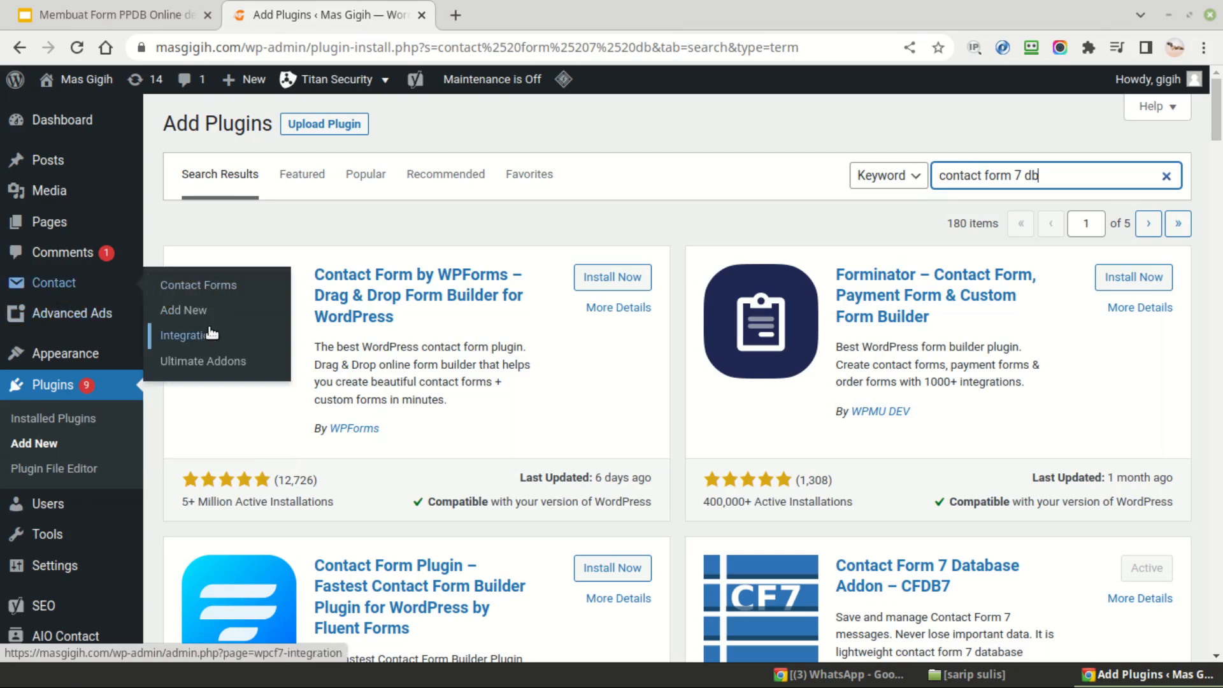
left_click(218, 362)
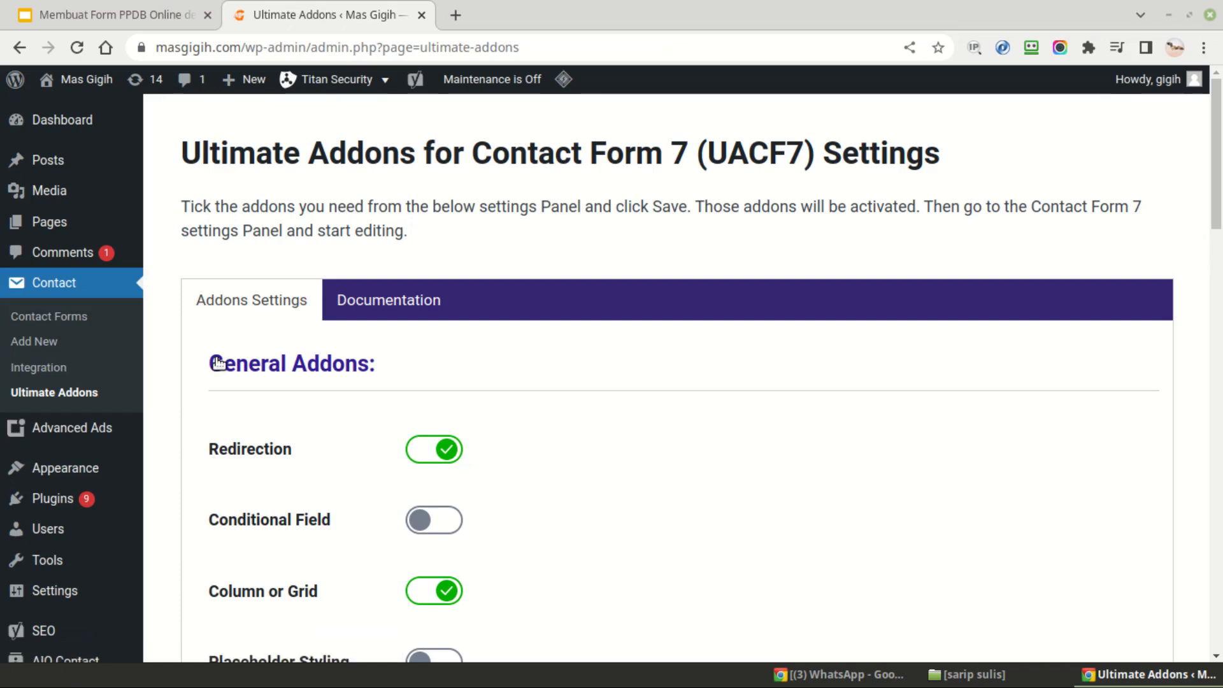
scroll(219, 362, "down", 3)
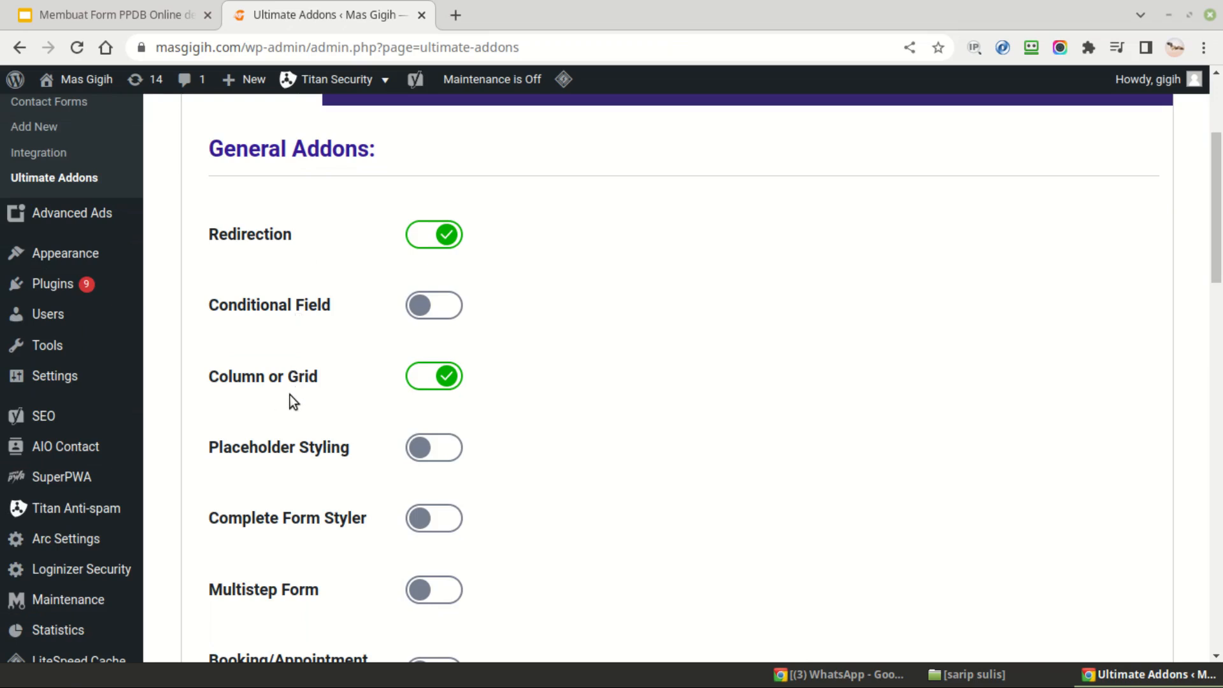
scroll(339, 401, "down", 2)
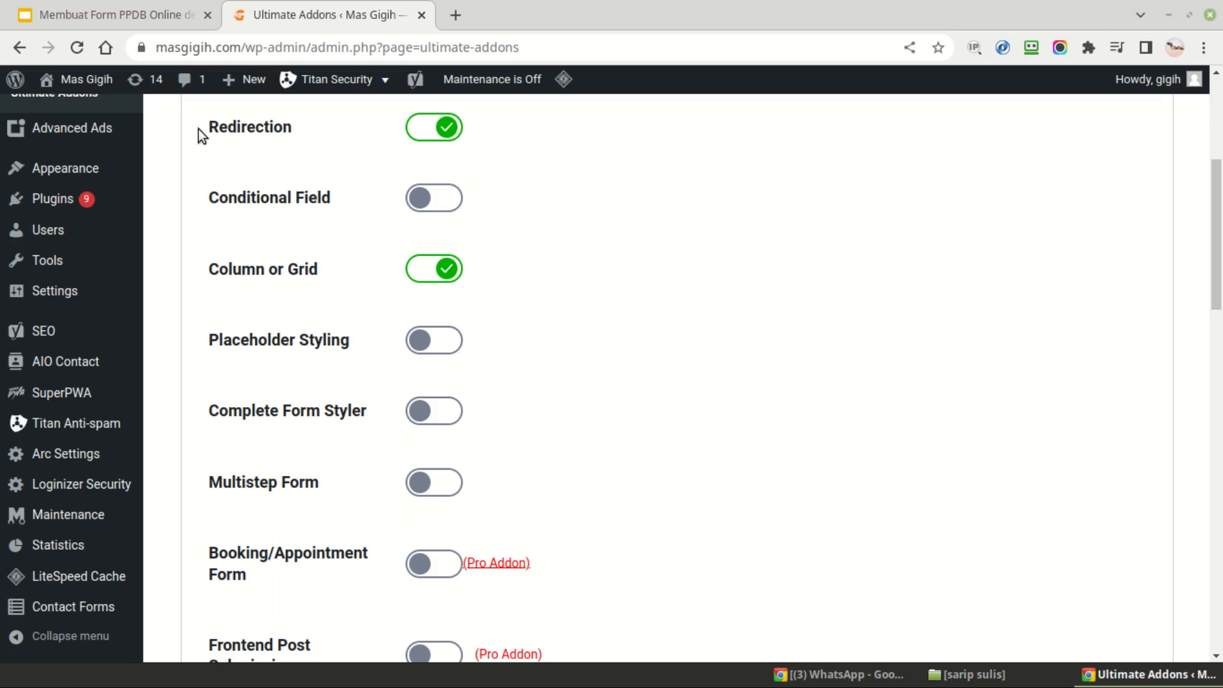
Compare the addon settings with the "Langkah" slide and save the Ultimate Addons settings
left_click(183, 8)
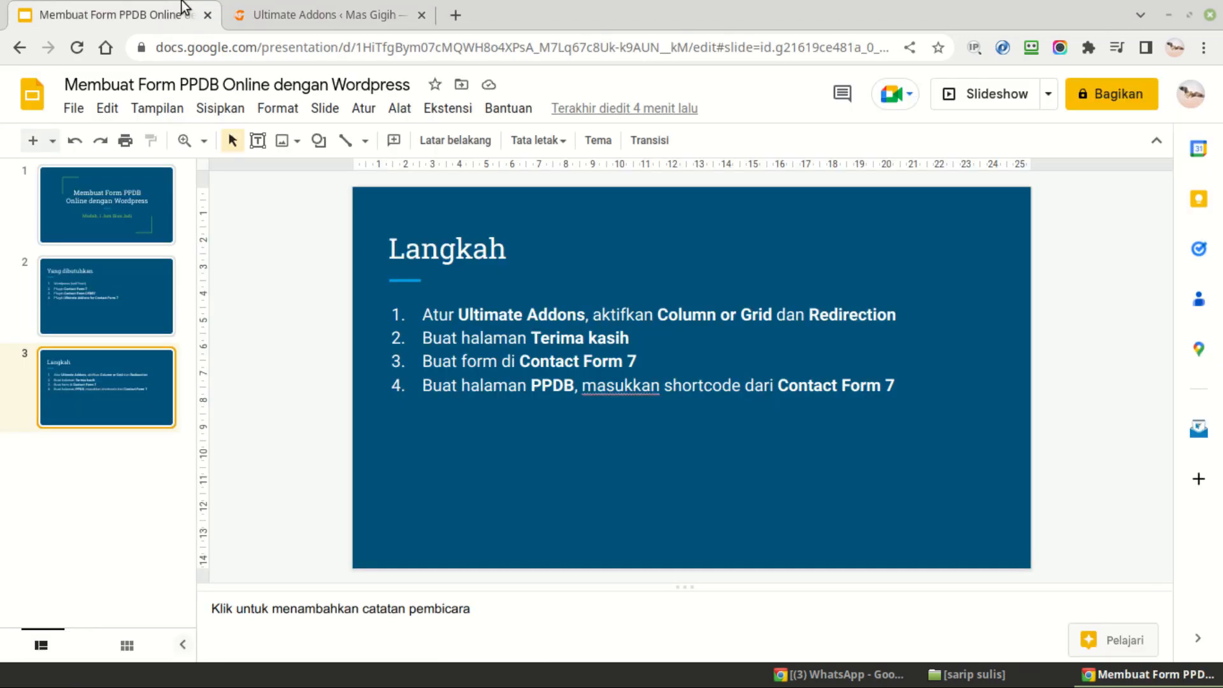
left_click(346, 2)
scroll(505, 233, "down", 10)
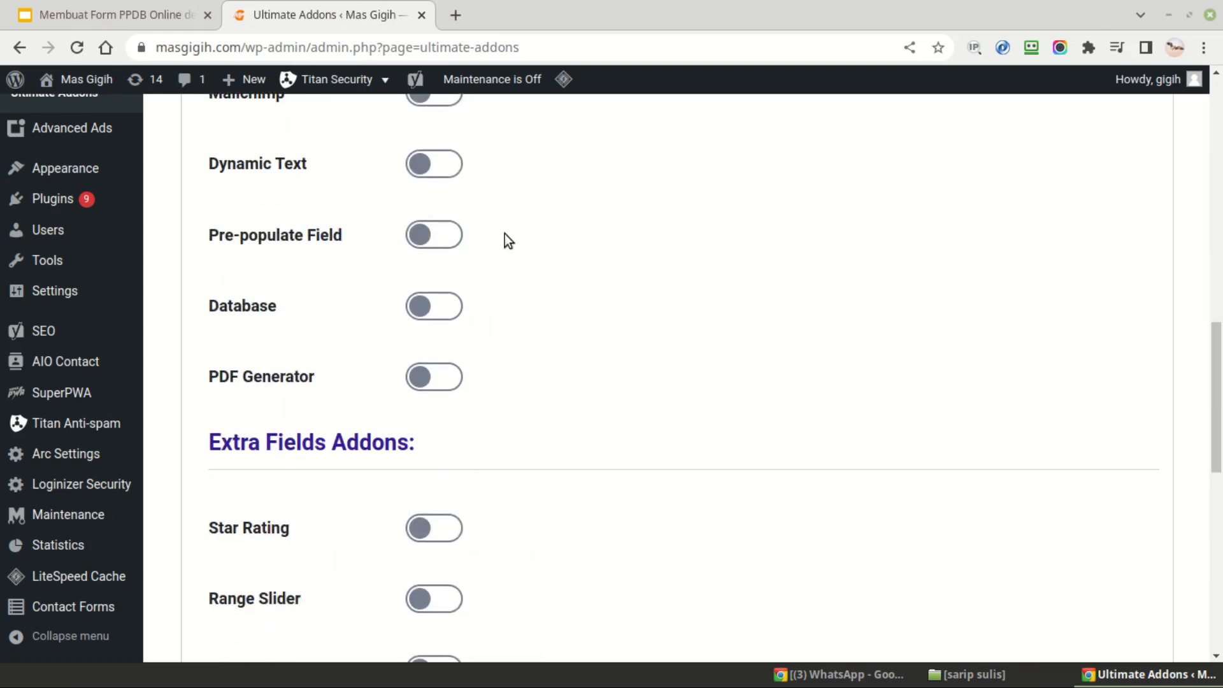
scroll(505, 234, "down", 10)
left_click(315, 518)
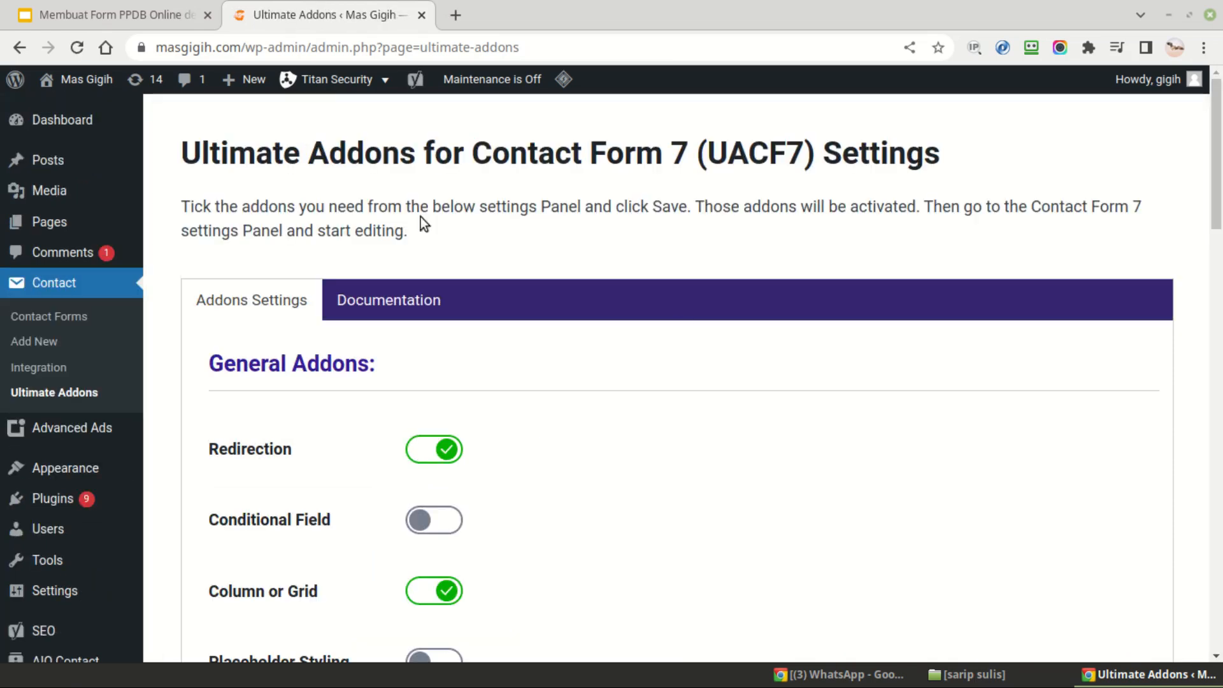
Consult the "Langkah" slide in Google Slides and create a new page in WordPress
left_click(115, 14)
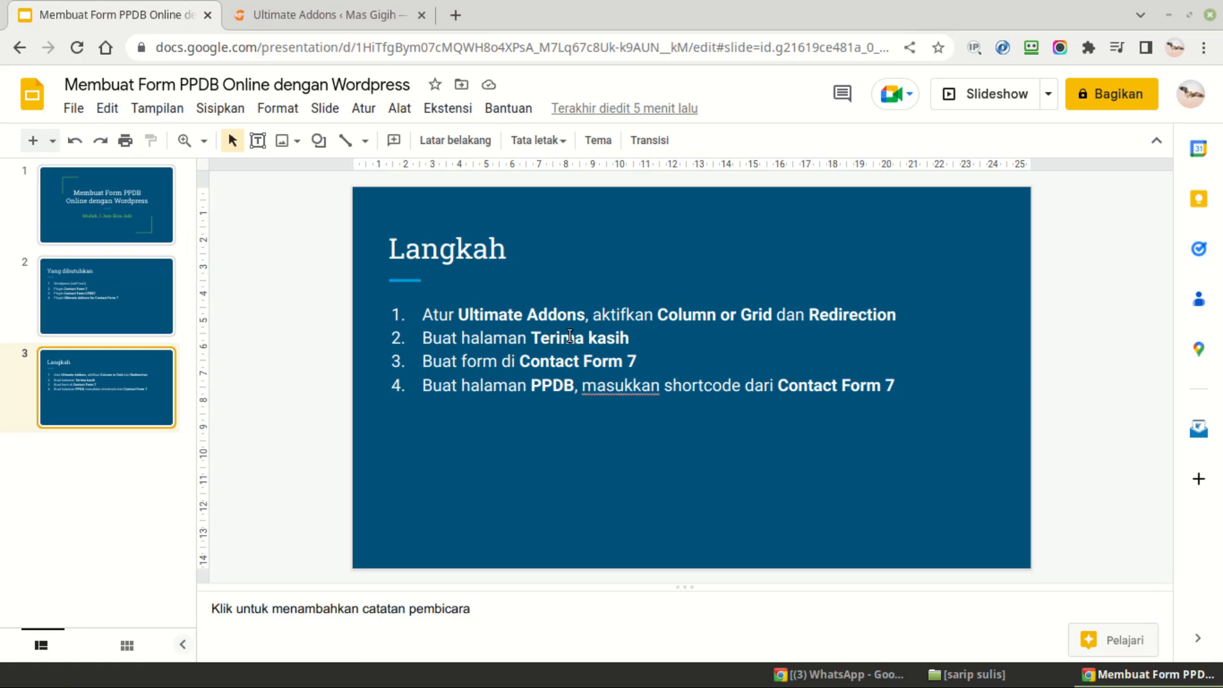
left_click(367, 4)
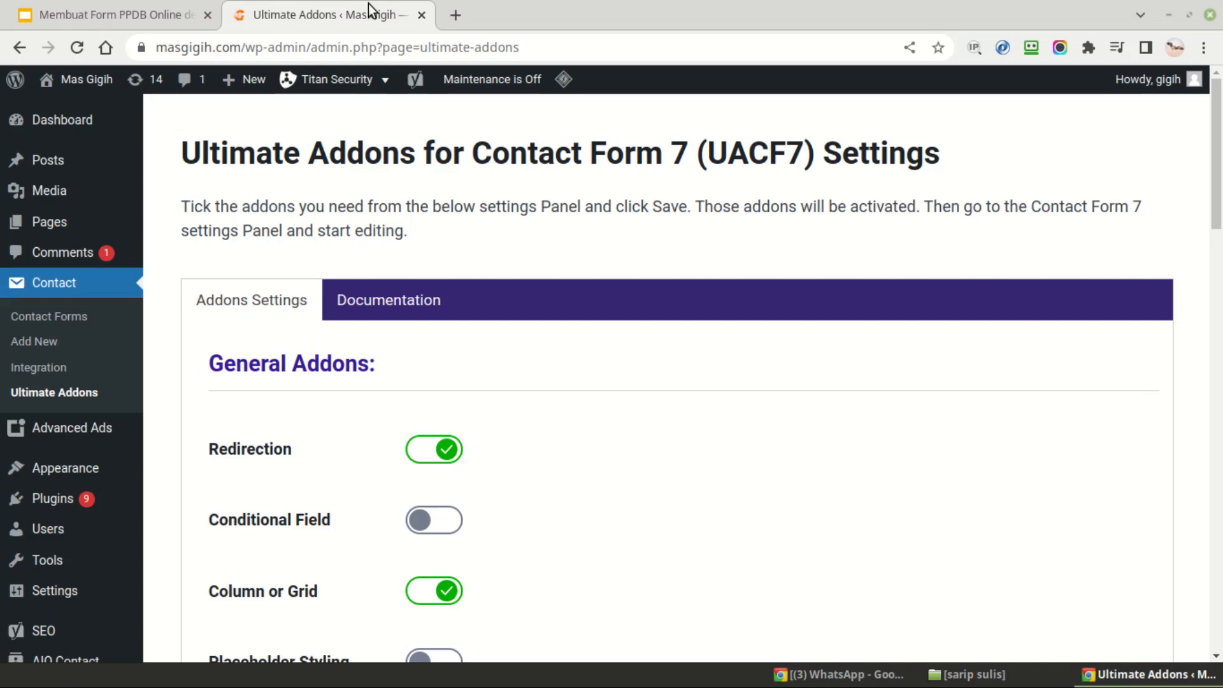
mouse_move(64, 224)
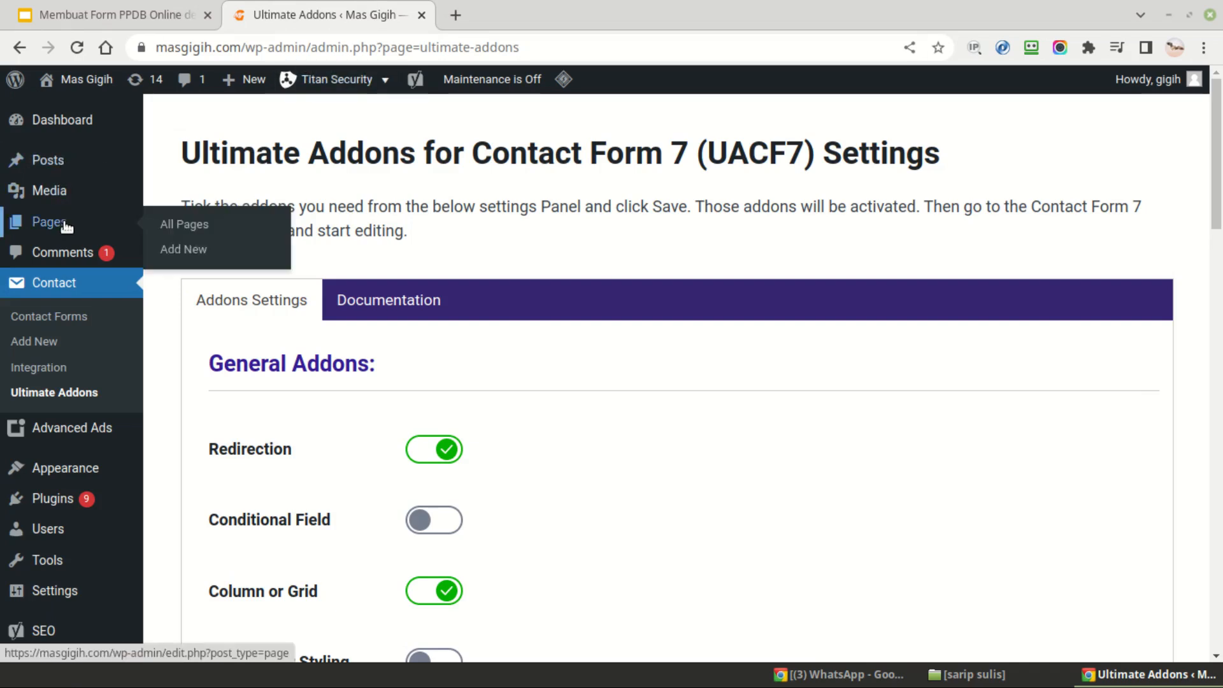
left_click(239, 252)
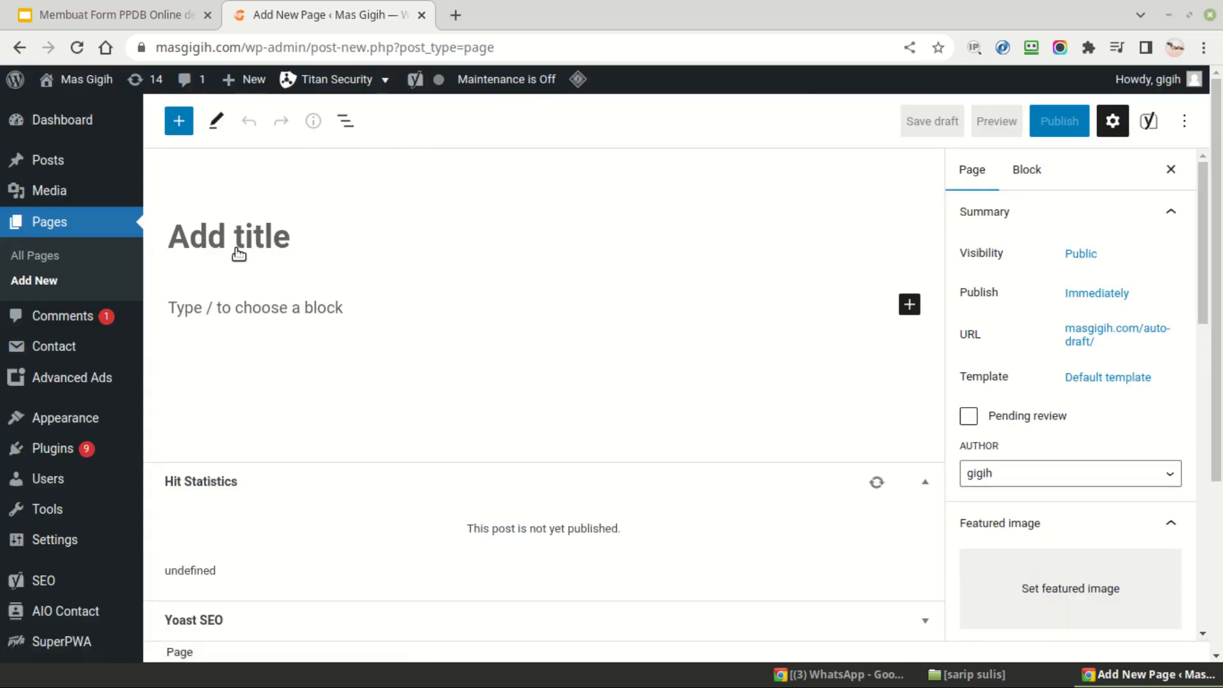
type("Ter")
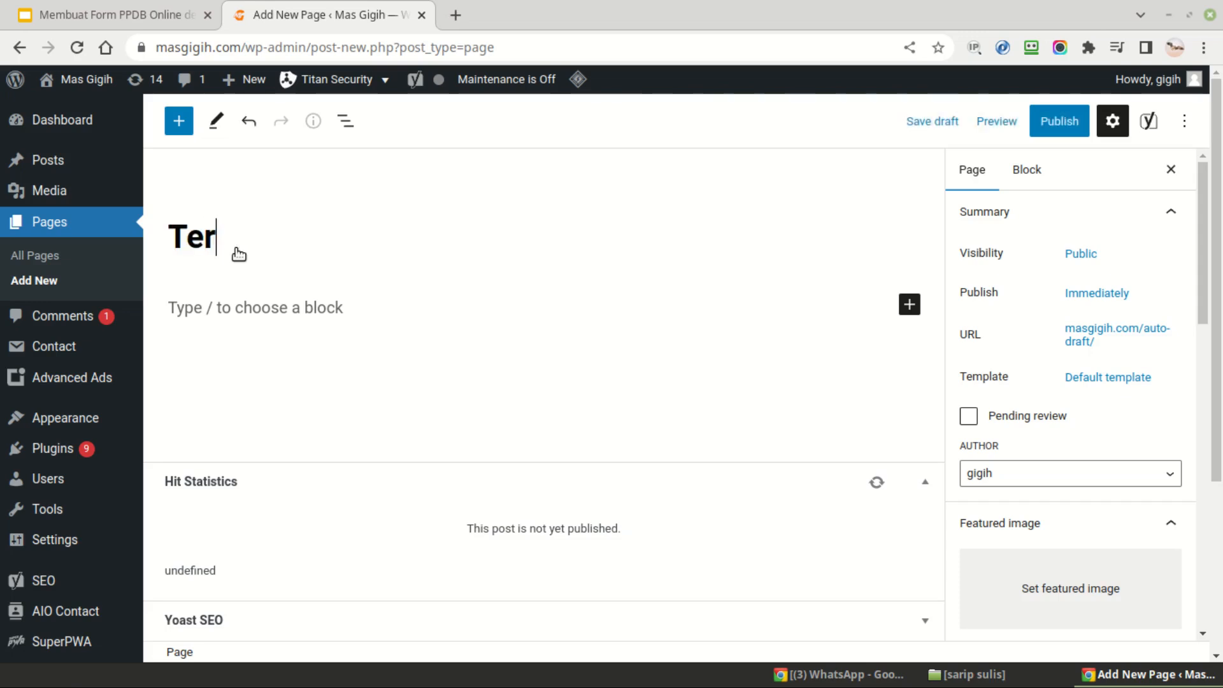
type("ima kasih")
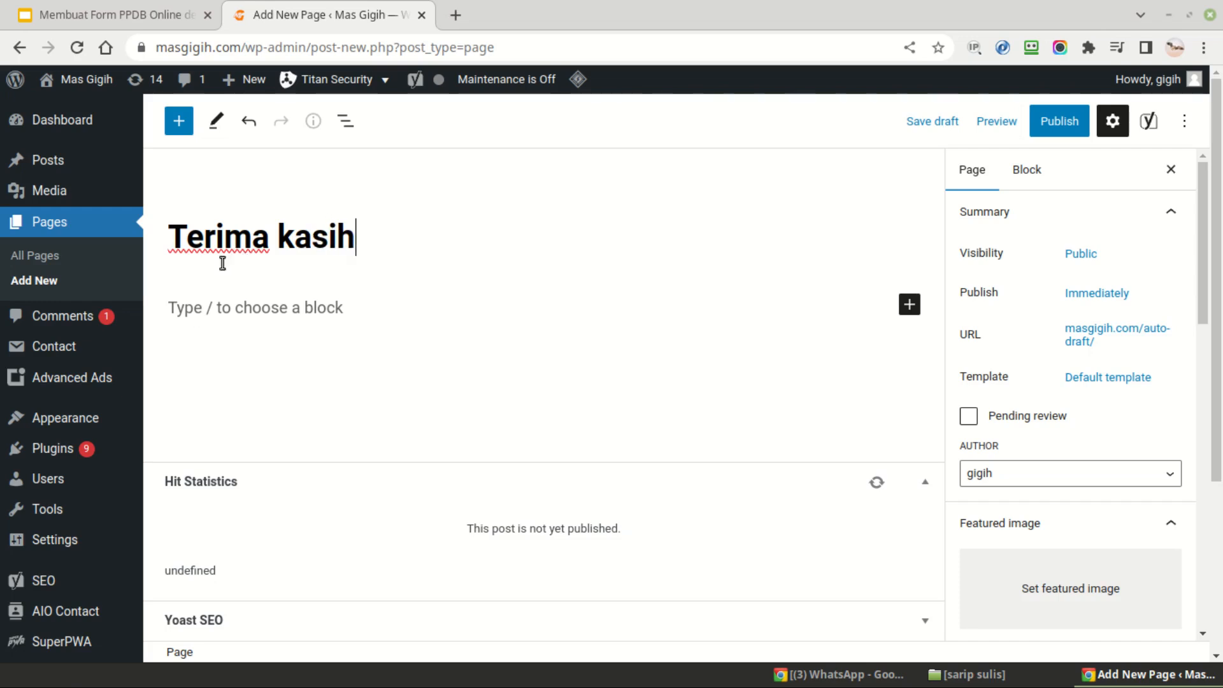
type(" sudah")
key("BackSpace")
key("BackSpace")
key("BackSpace")
key("BackSpace")
key("BackSpace")
Set the new page's title to "Pendaftaran sekolah berhasil"
key("ctrl+a")
type("Pendaftaran berhasil")
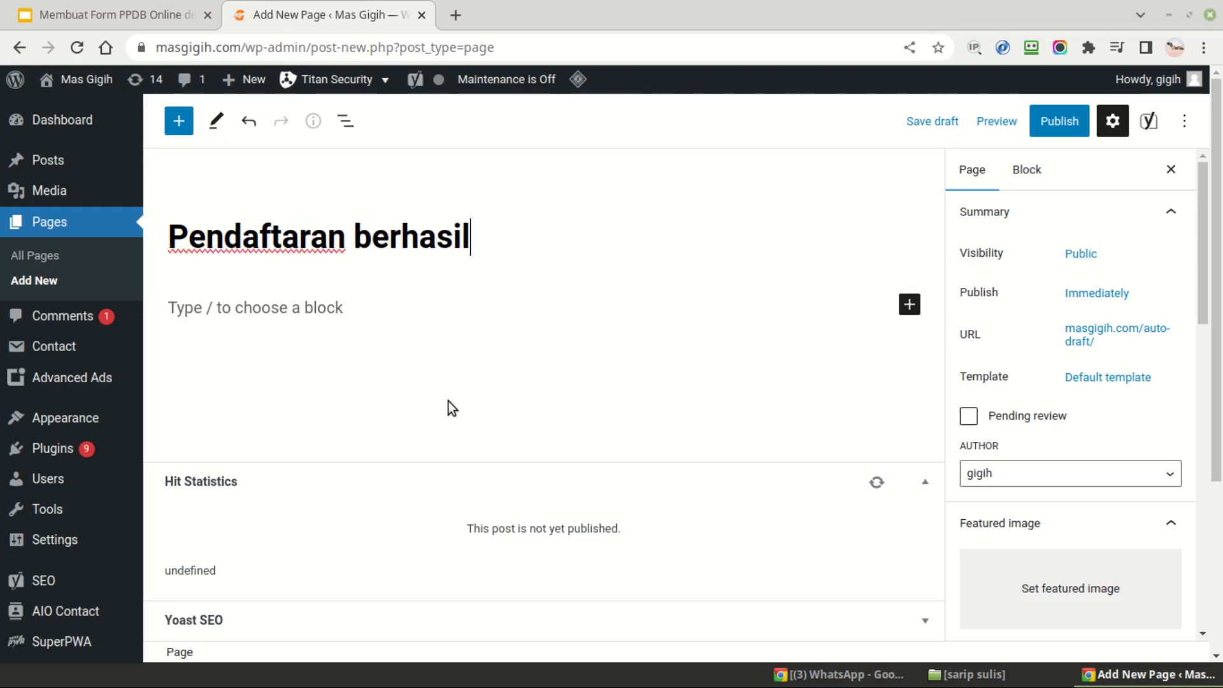
left_click(345, 234)
type("sekolah")
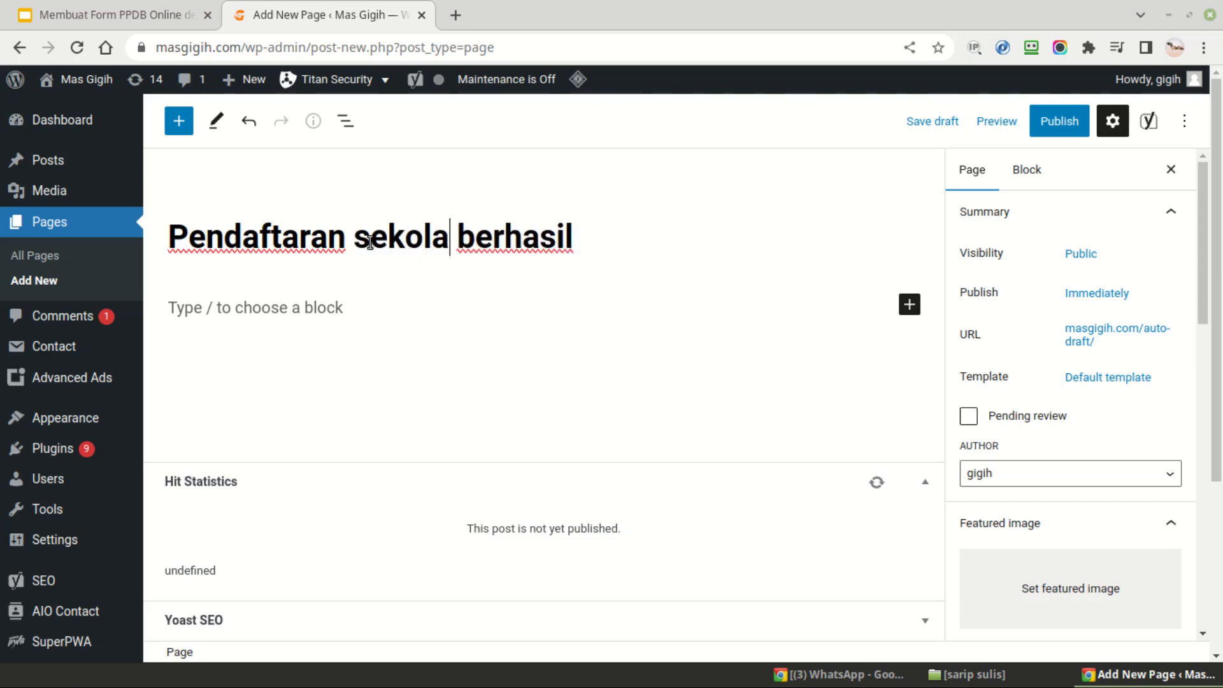
Write the page's body text as "Terima kasih, data pendaftaran kamu sudah masuk"
left_click(366, 300)
type("Terima kasi")
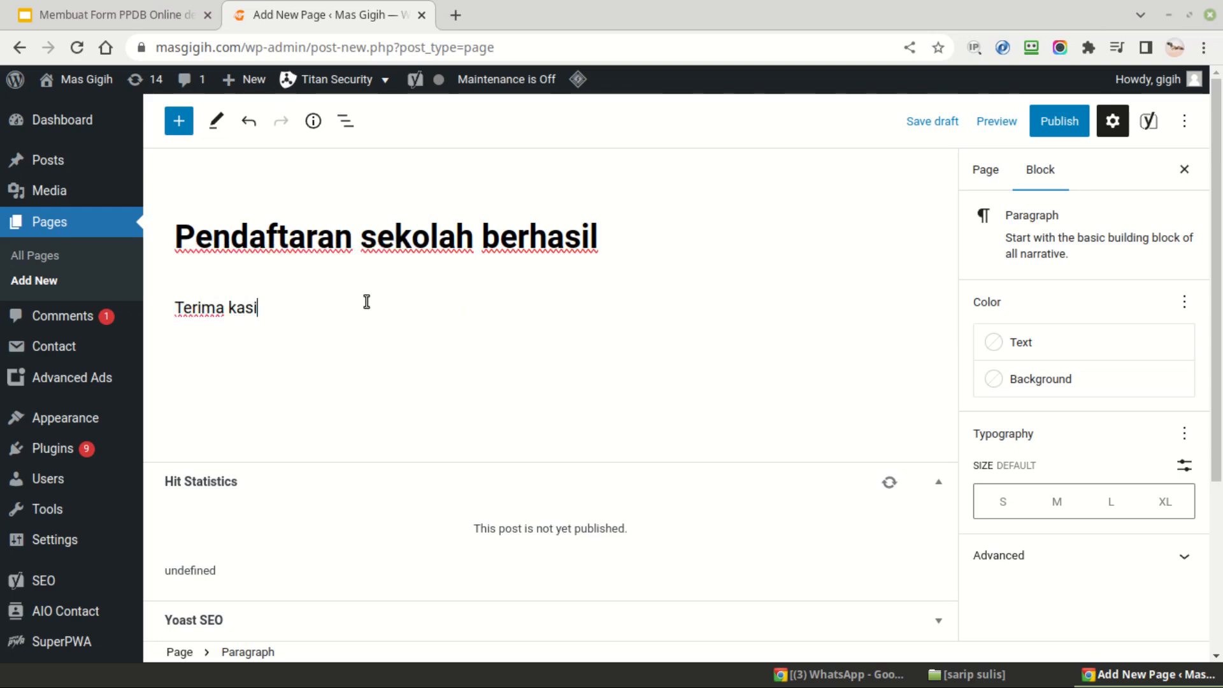
type("h, pendaftar")
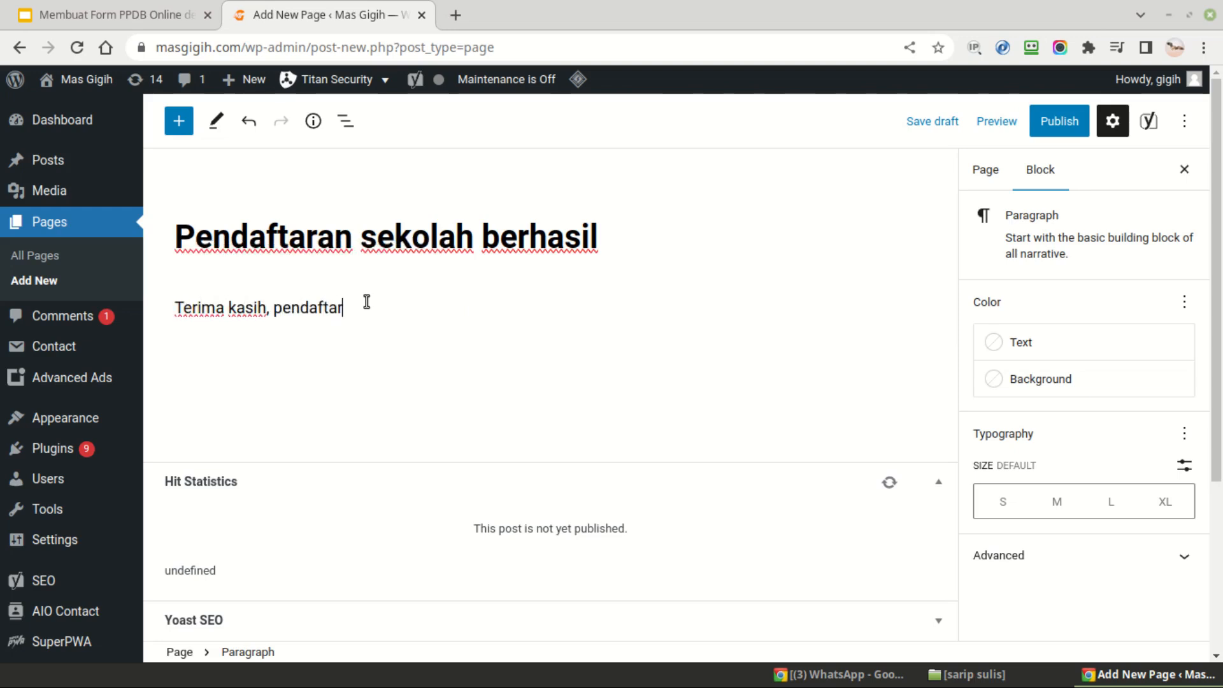
type("an kamu sudah m")
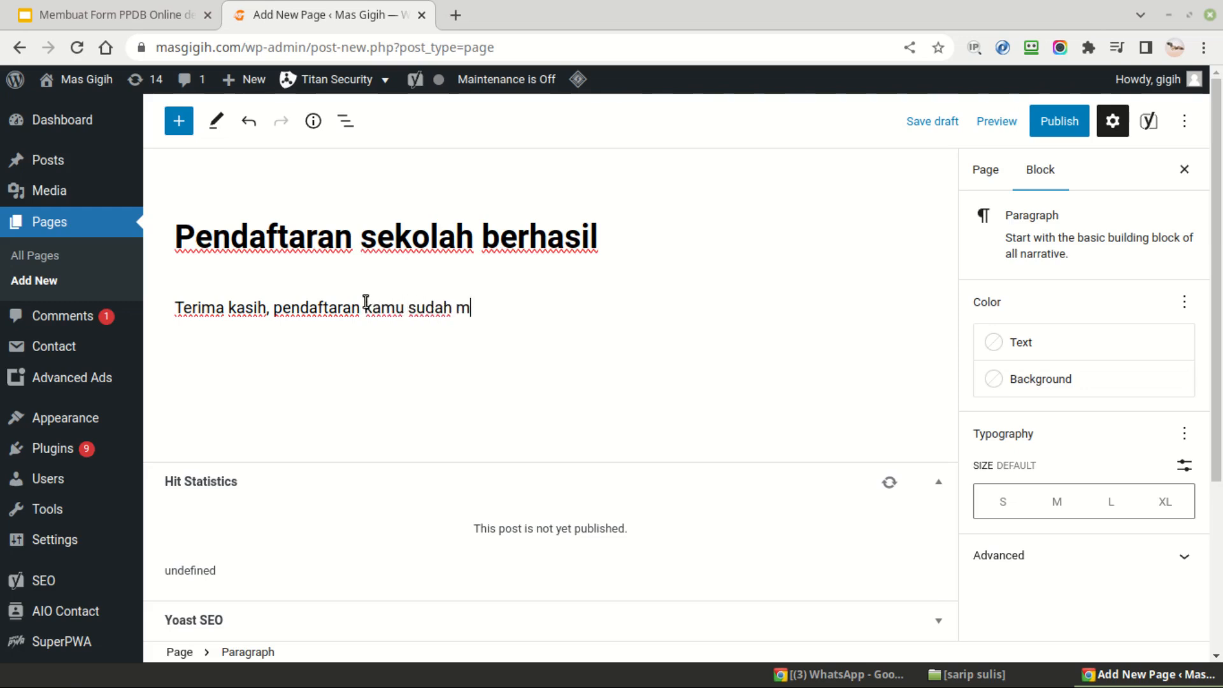
type("asuk")
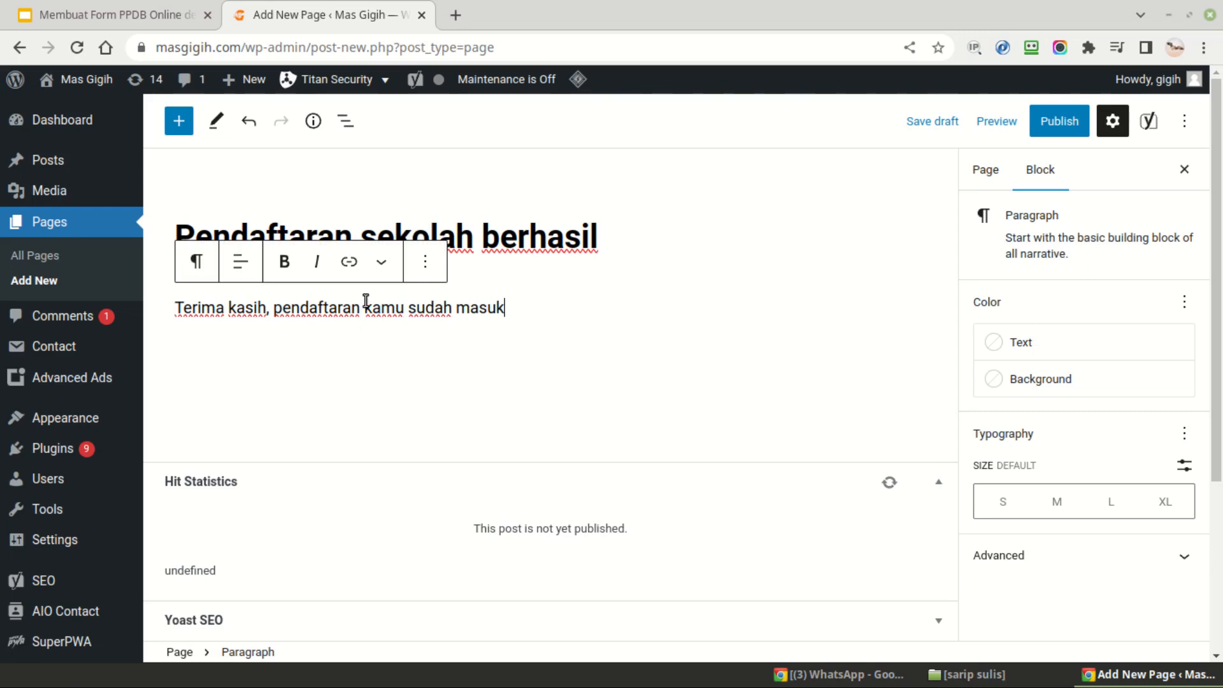
left_click(274, 307)
type("data")
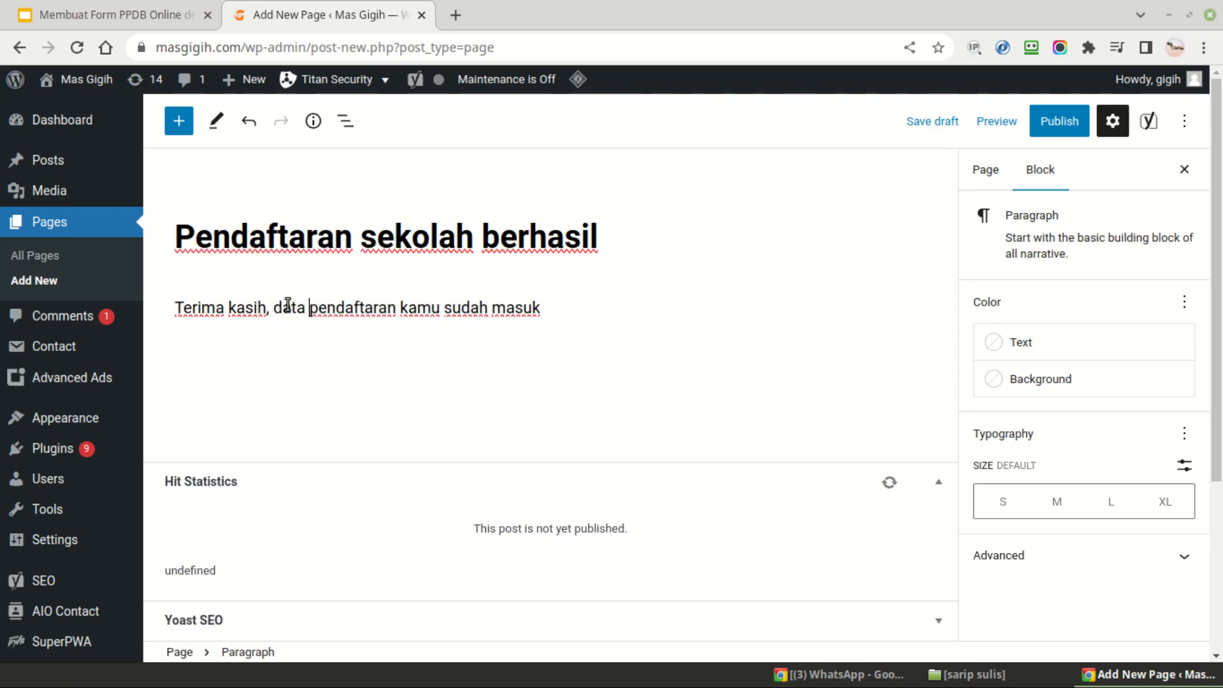
Publish the thank-you page and view the live version in a separate browser tab
left_click(1059, 122)
left_click(1064, 125)
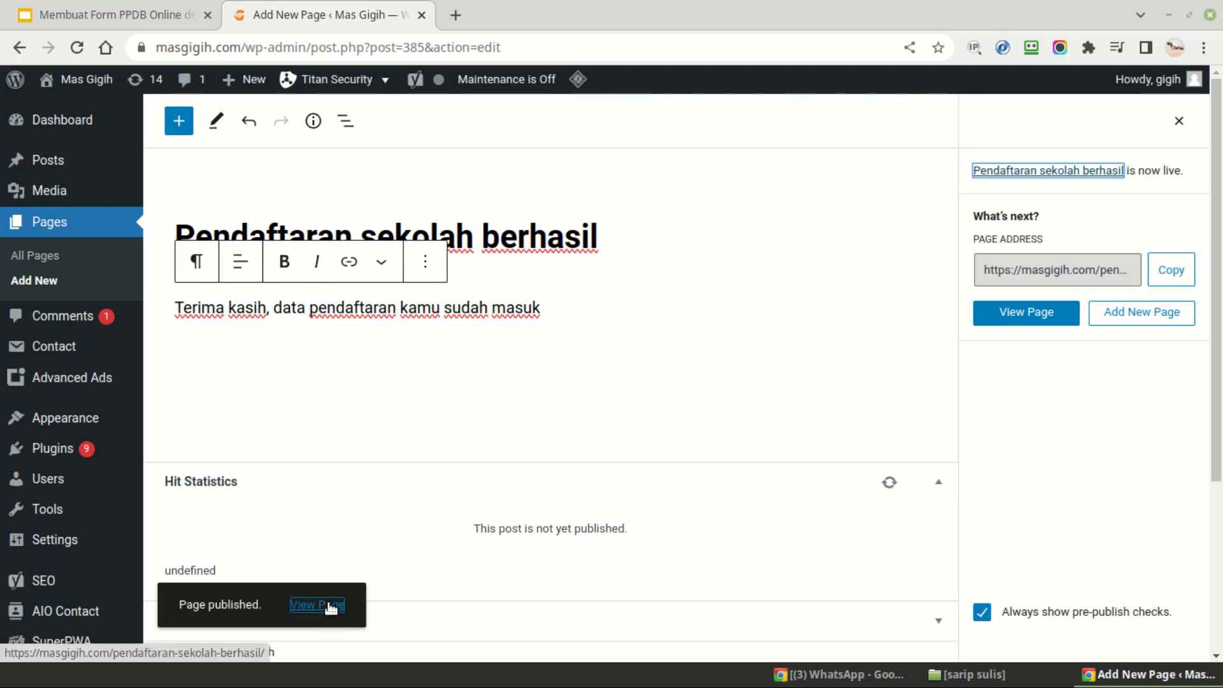
right_click(331, 607)
left_click(403, 391)
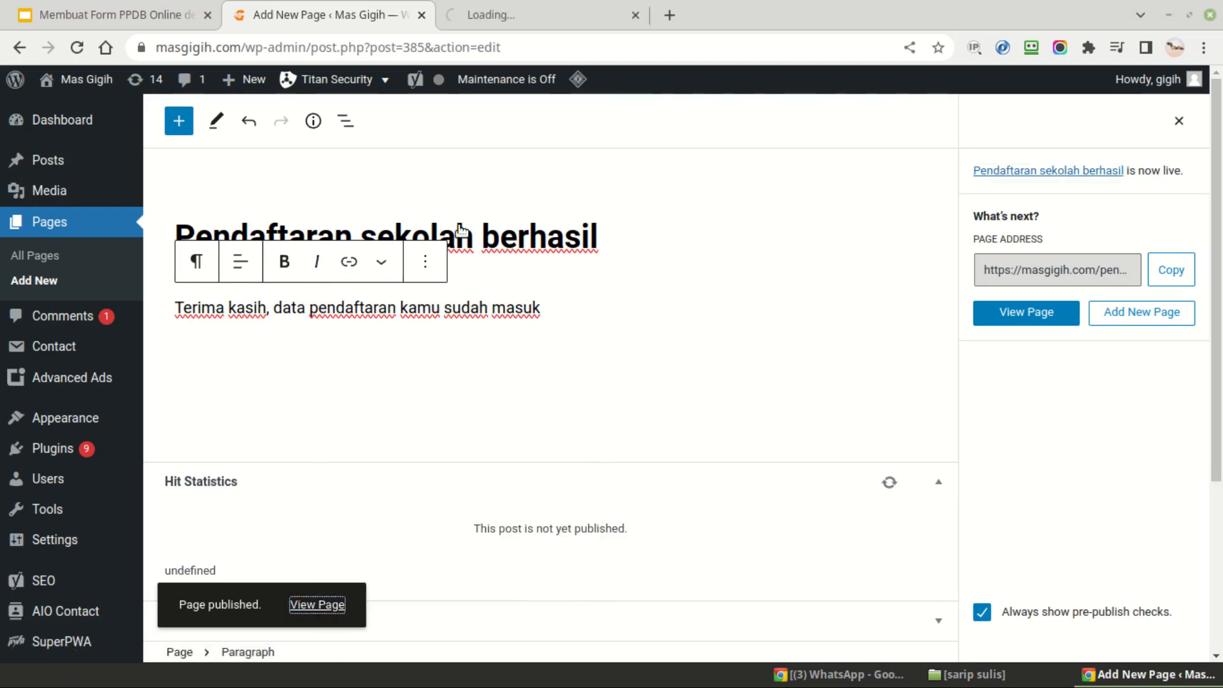
left_click(542, 8)
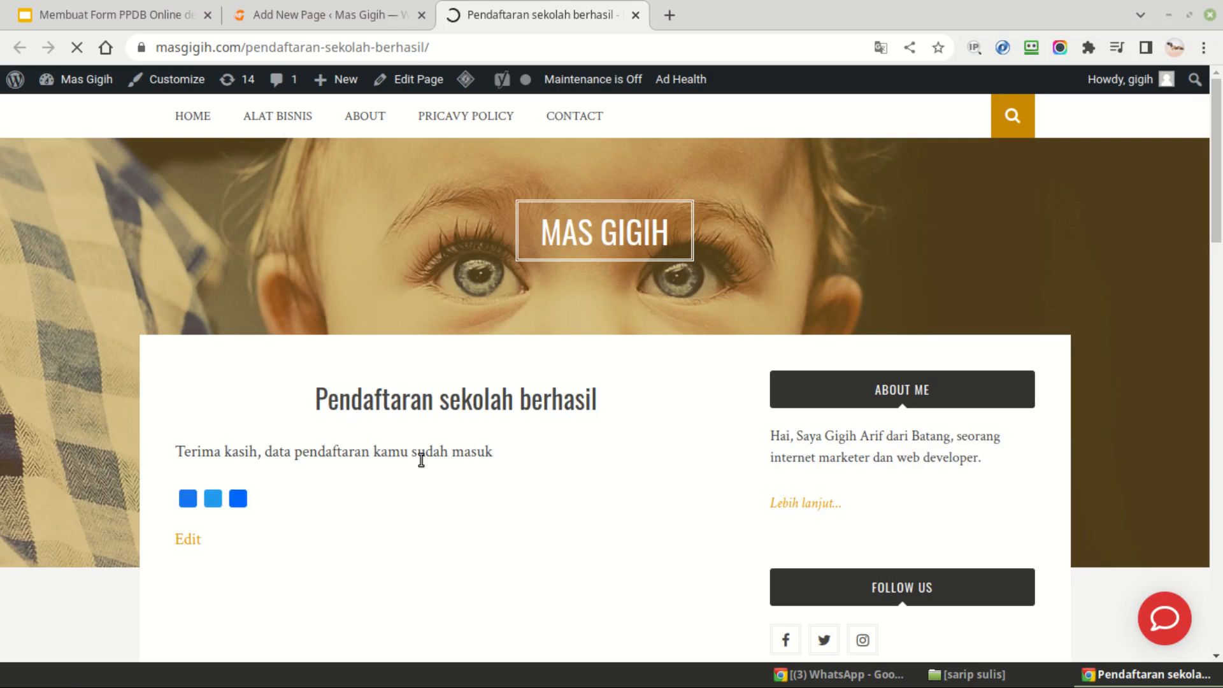
Check the Contact Form 7 step on the "Langkah" slide in Google Slides
left_click(273, 8)
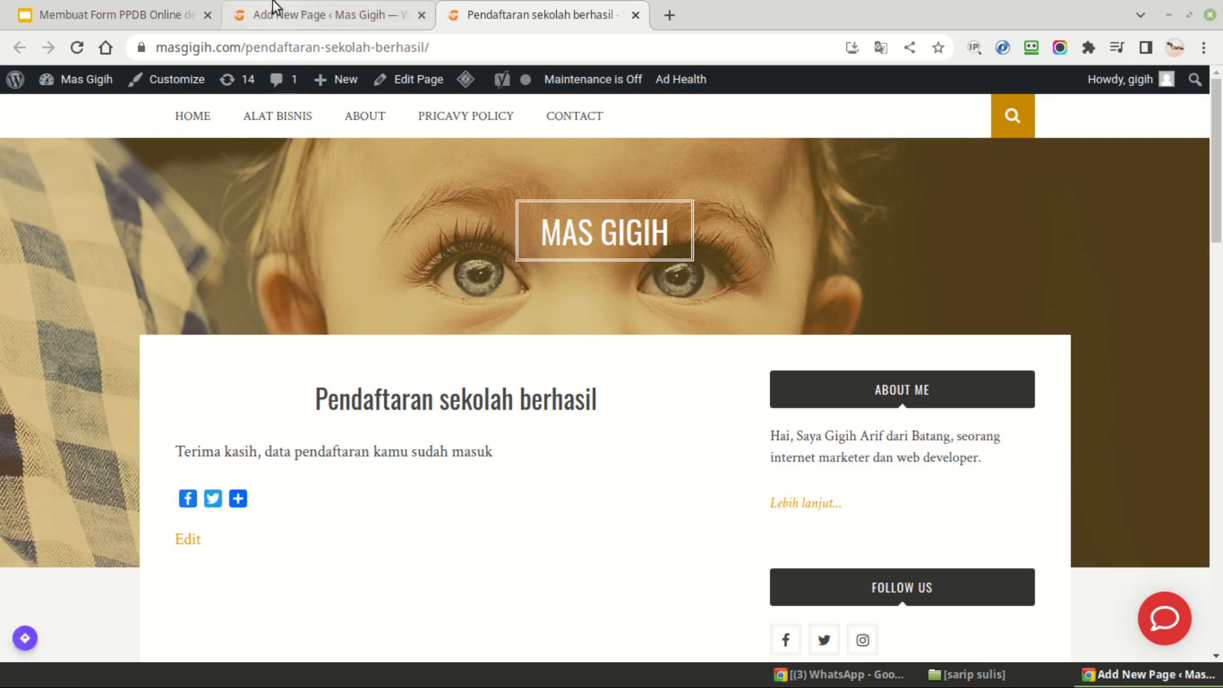
left_click(168, 9)
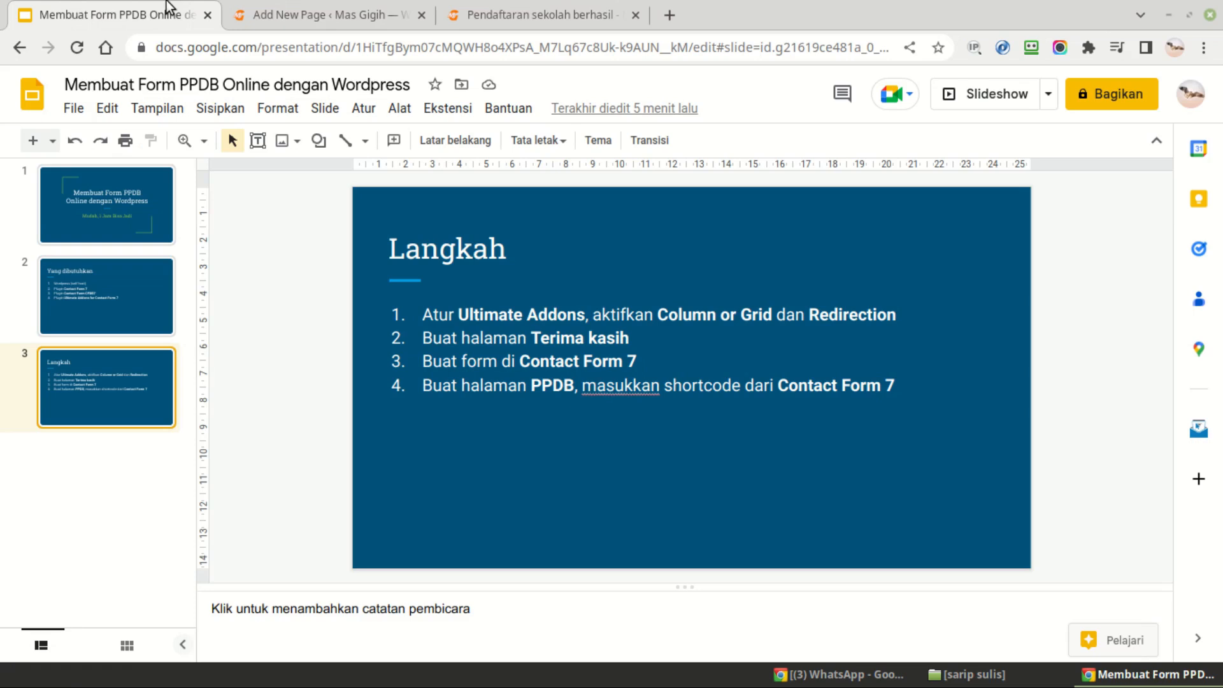
left_click(424, 361)
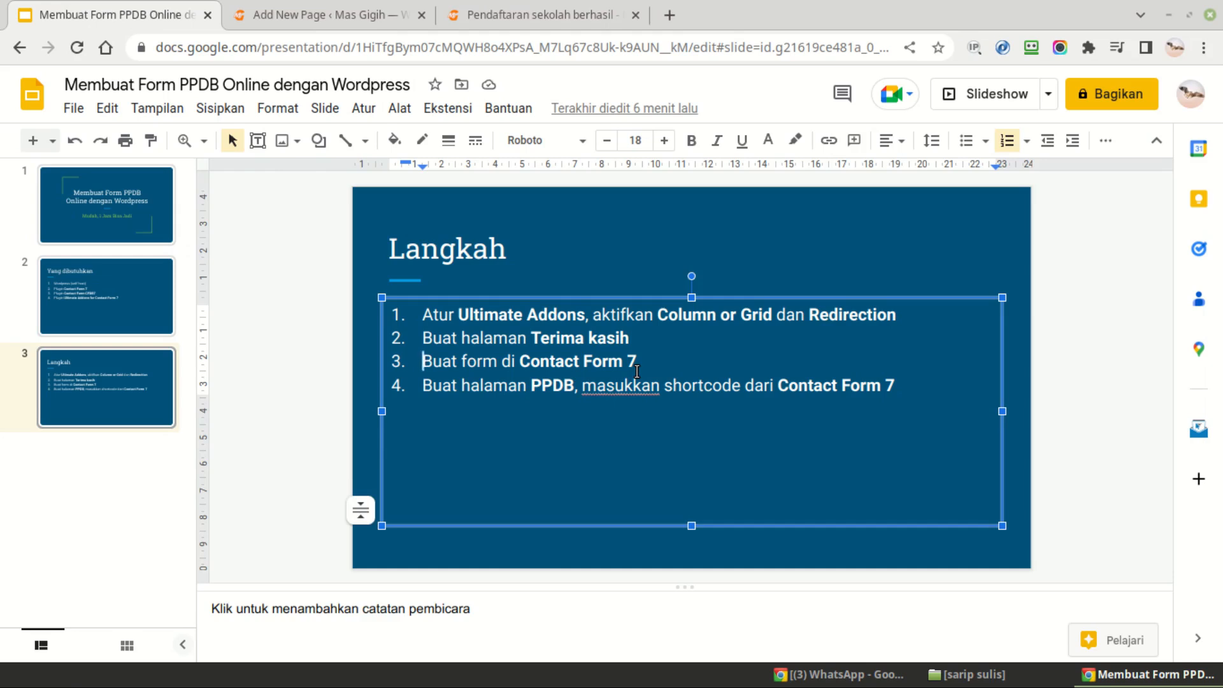
Return to WordPress and start a new contact form titled "Contoh PPDB 2023"
left_click(268, 8)
mouse_move(91, 348)
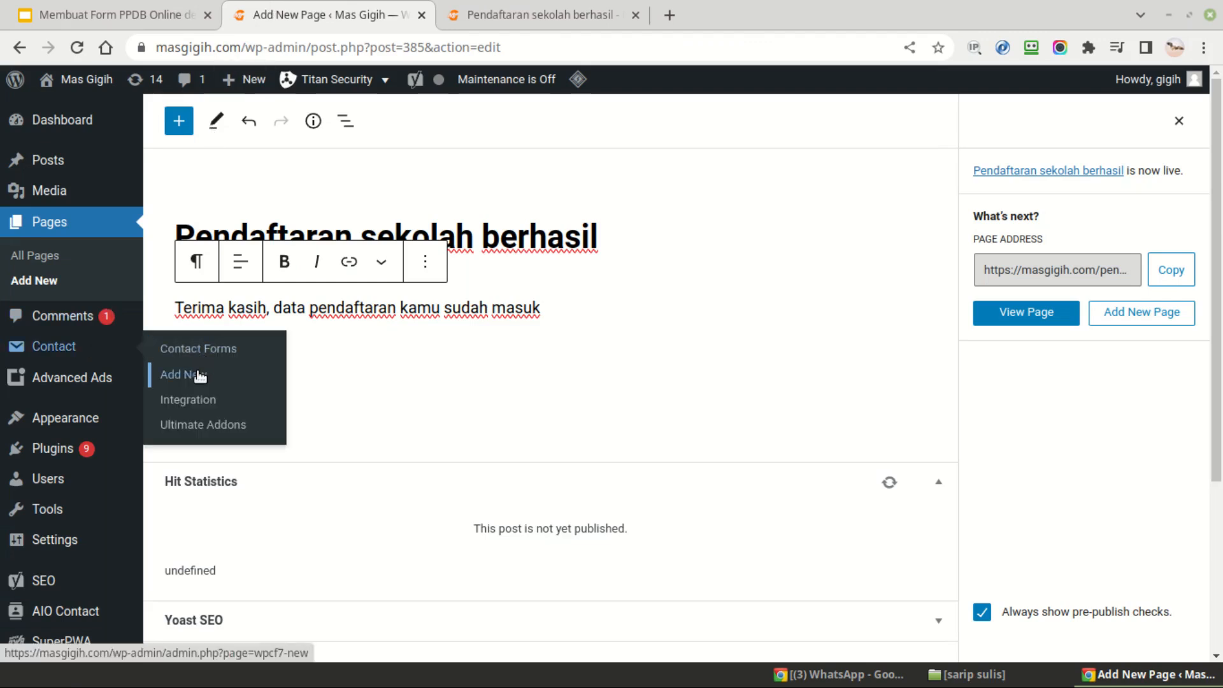
left_click(219, 375)
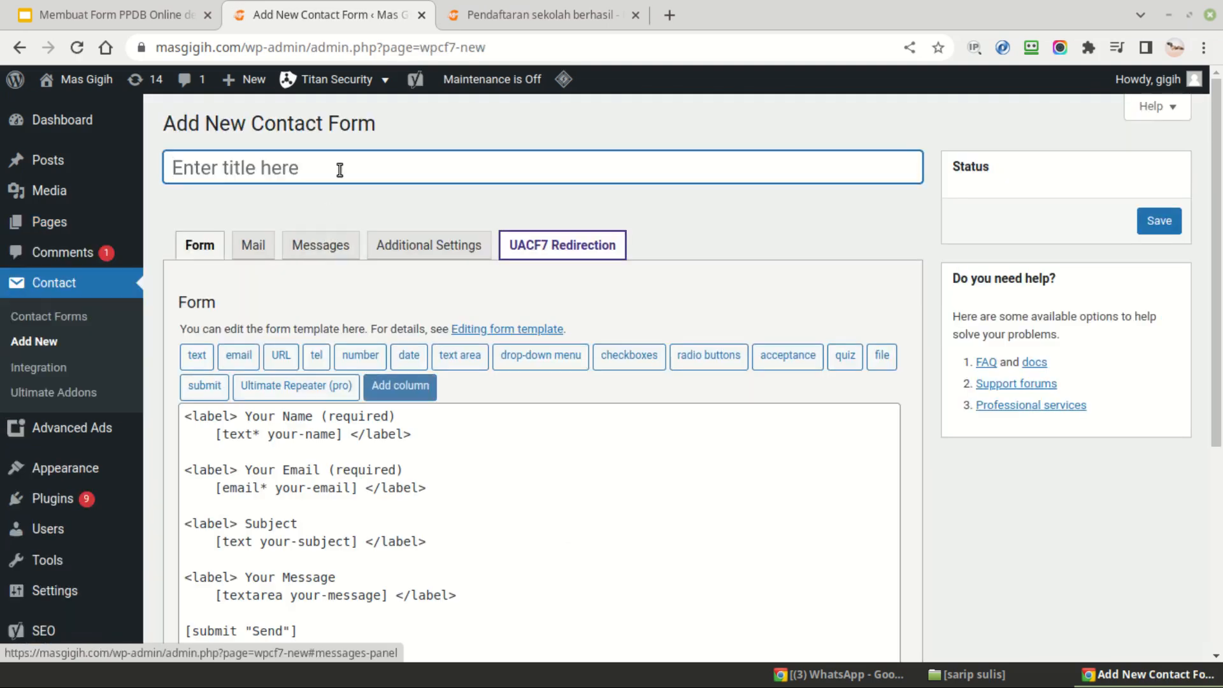
left_click(340, 170)
type("Conto")
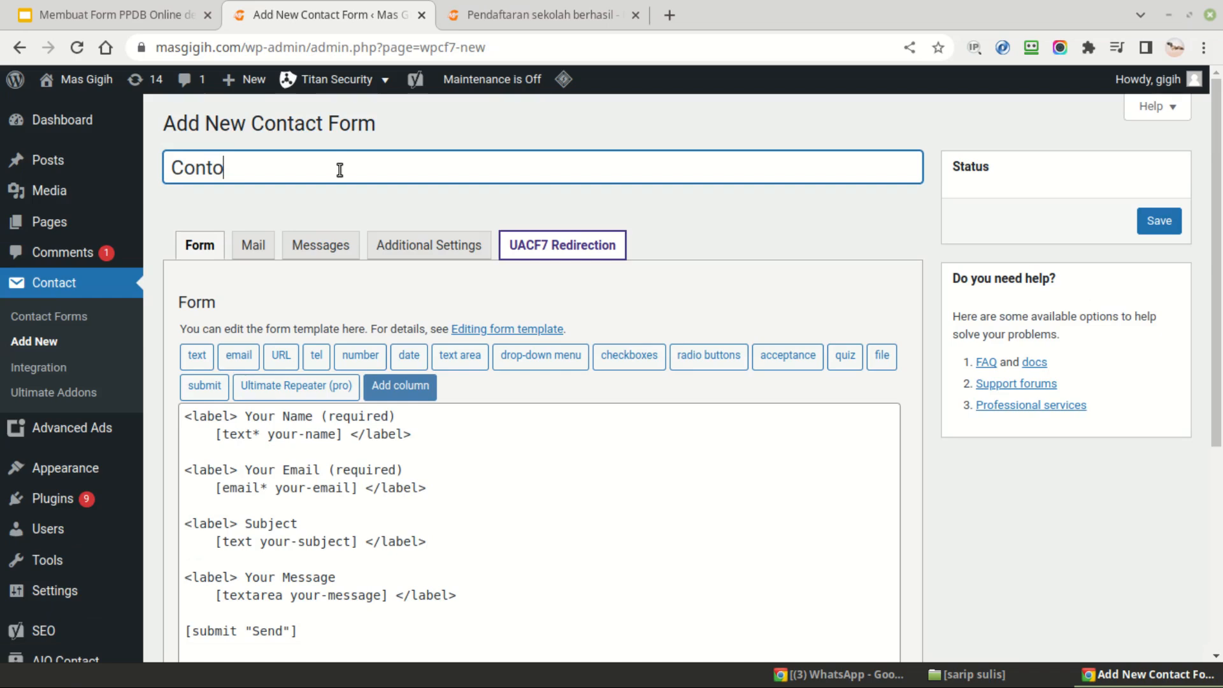
type("h PPDB 2023")
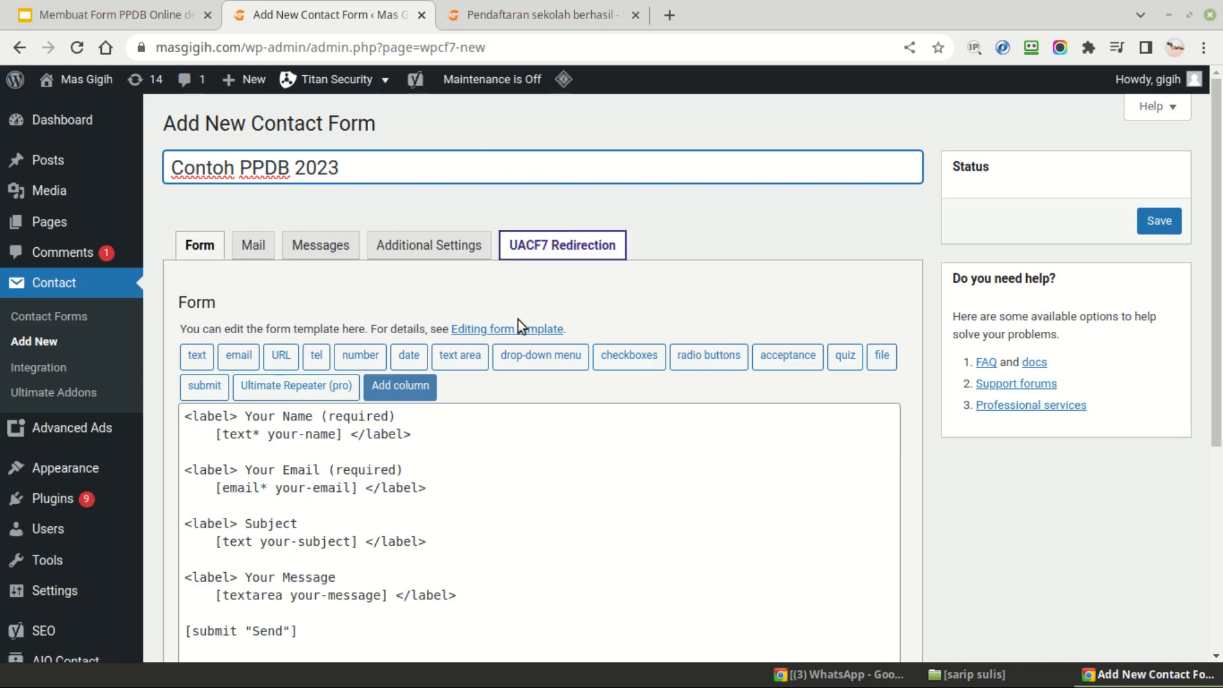
Enable UACF7 redirection to the "Pendaftaran sekolah berhasil" page and save the contact form
left_click(563, 249)
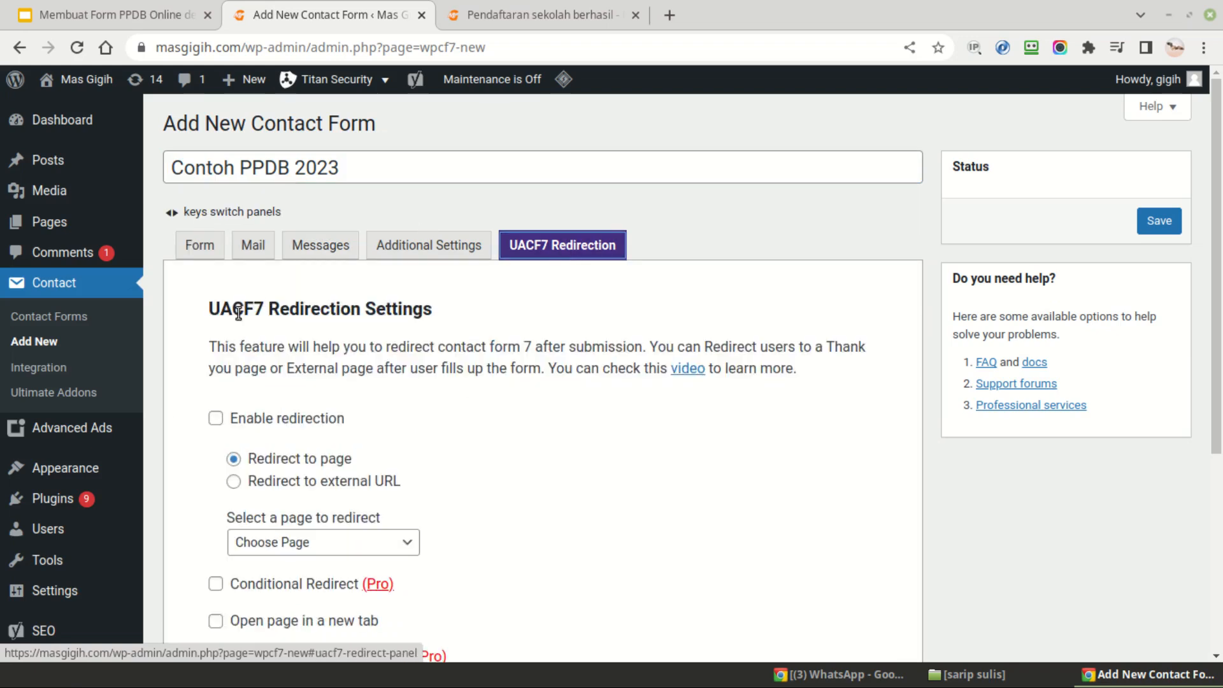
left_click(214, 422)
scroll(331, 327, "down", 2)
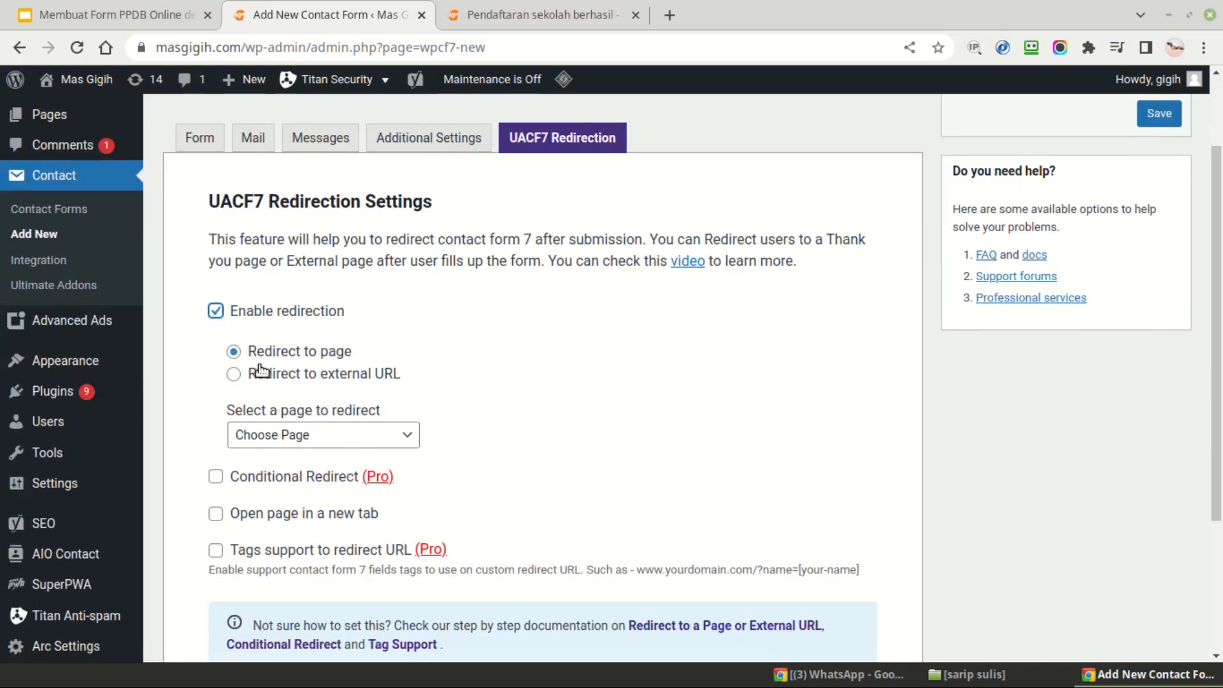
left_click(300, 432)
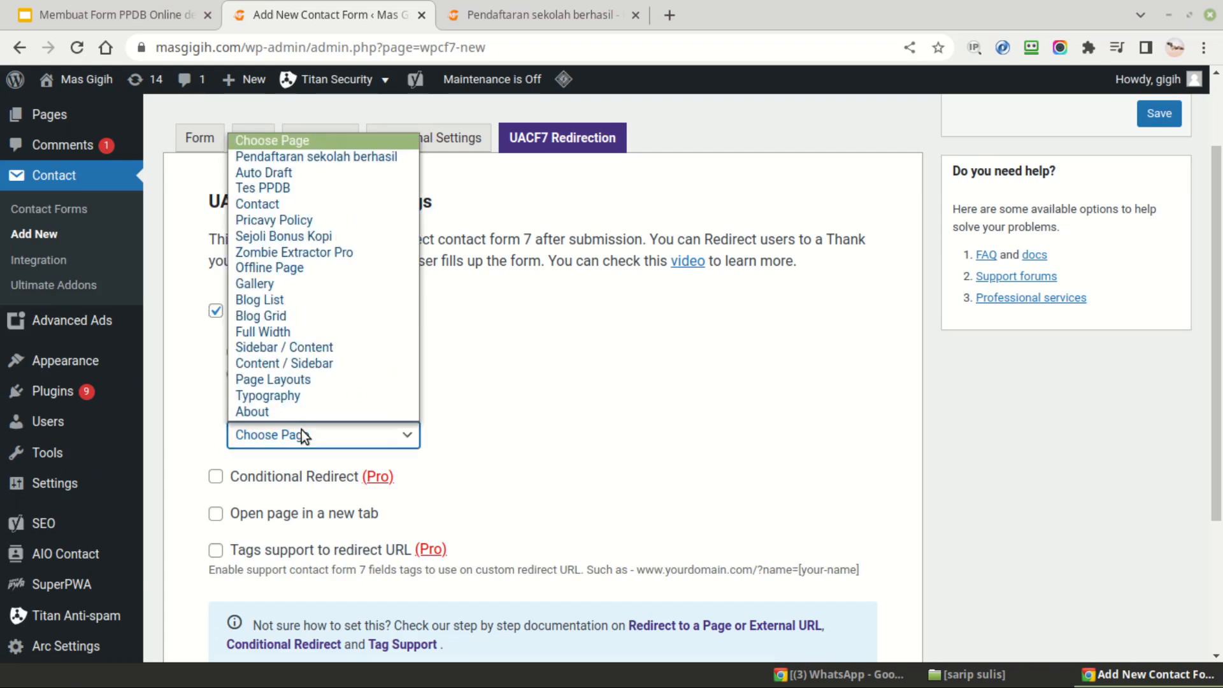
left_click(379, 160)
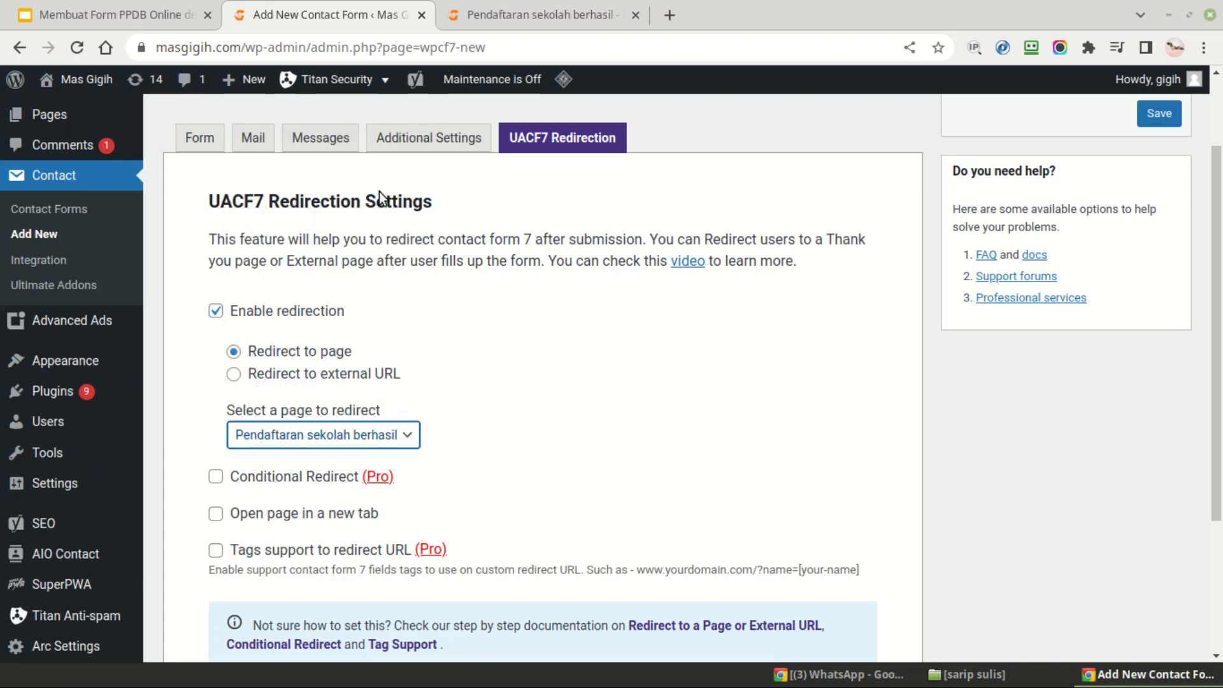
left_click(535, 416)
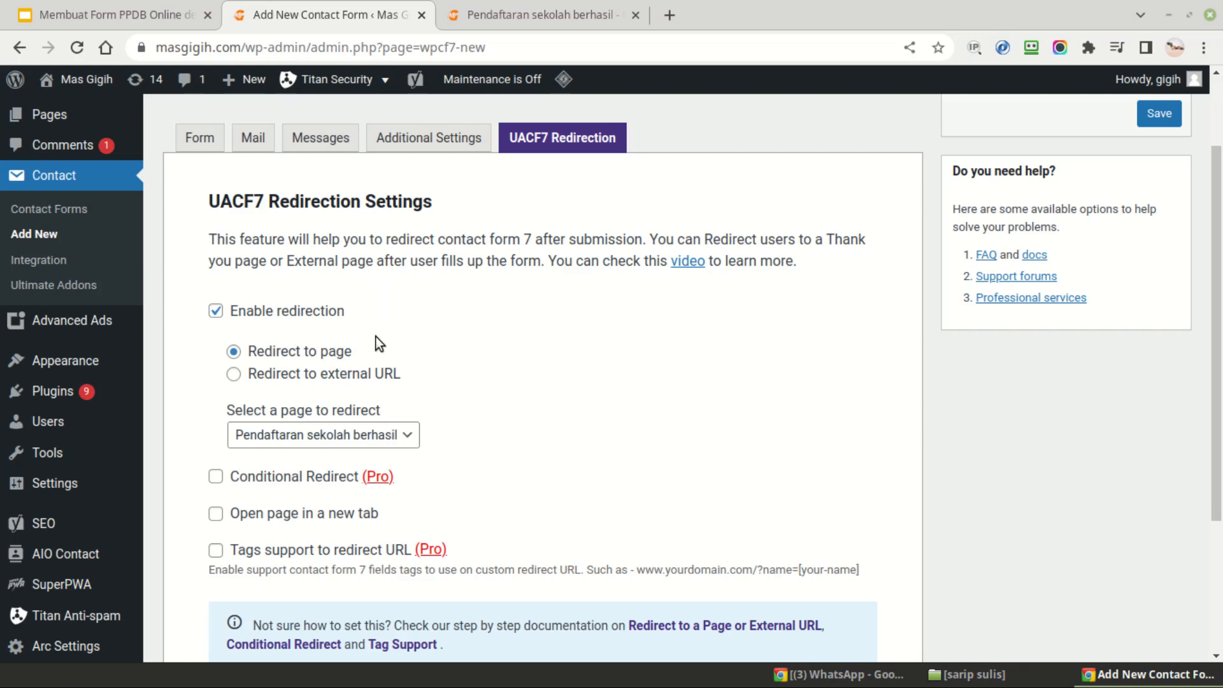
scroll(376, 344, "down", 3)
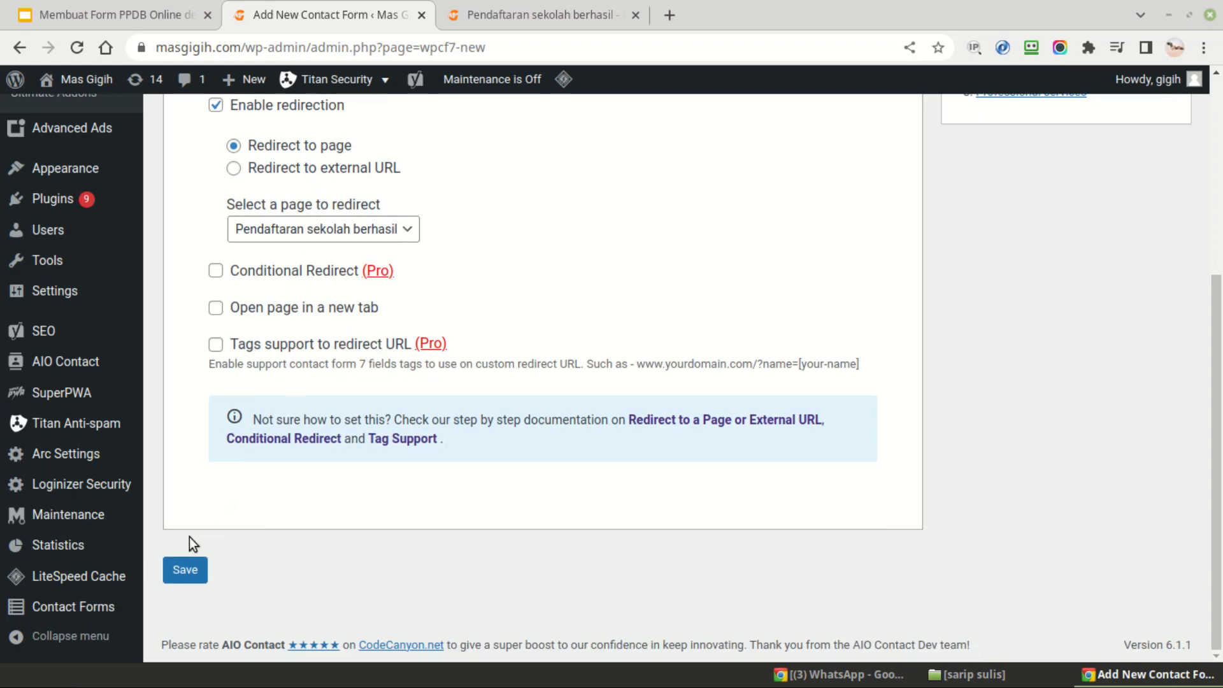
left_click(188, 571)
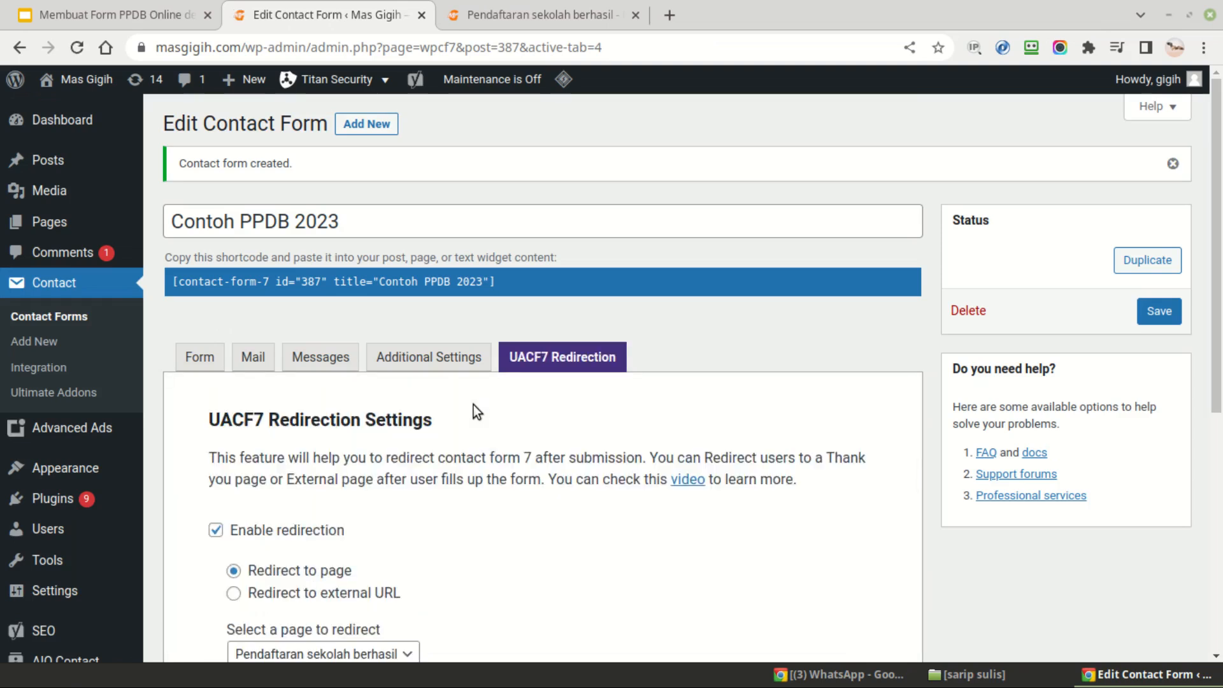
Delete the email, subject and message fields from the form template, keeping the name field and submit button
left_click(201, 357)
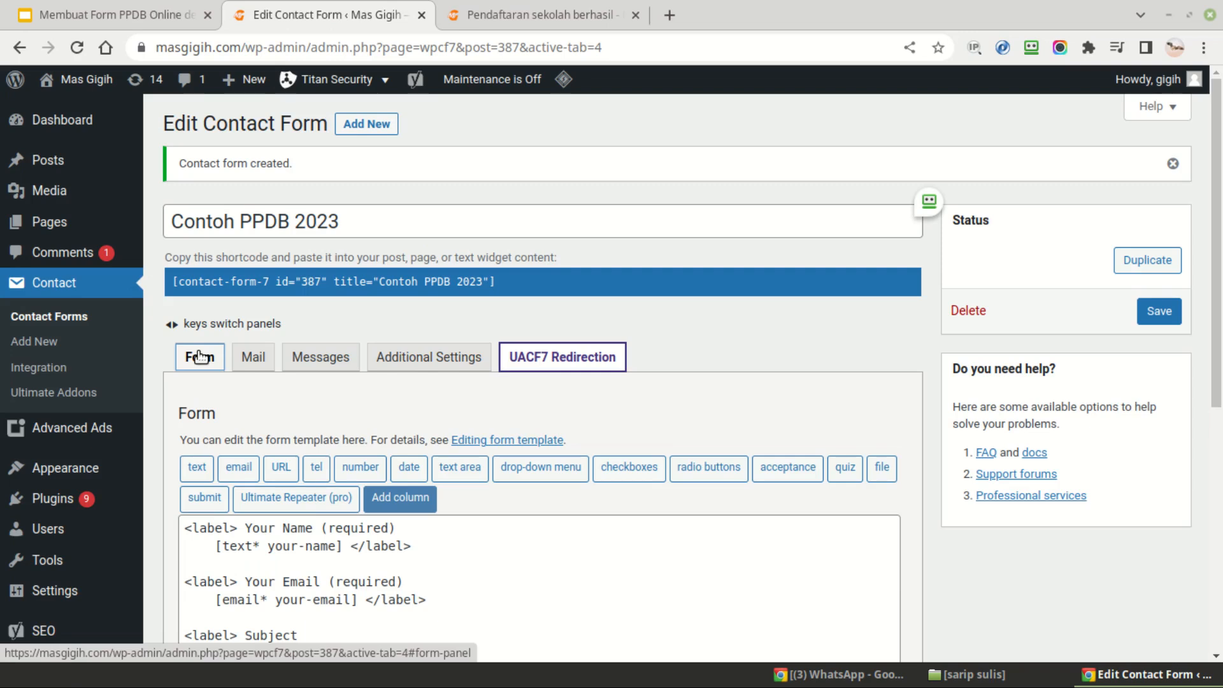
scroll(200, 356, "down", 3)
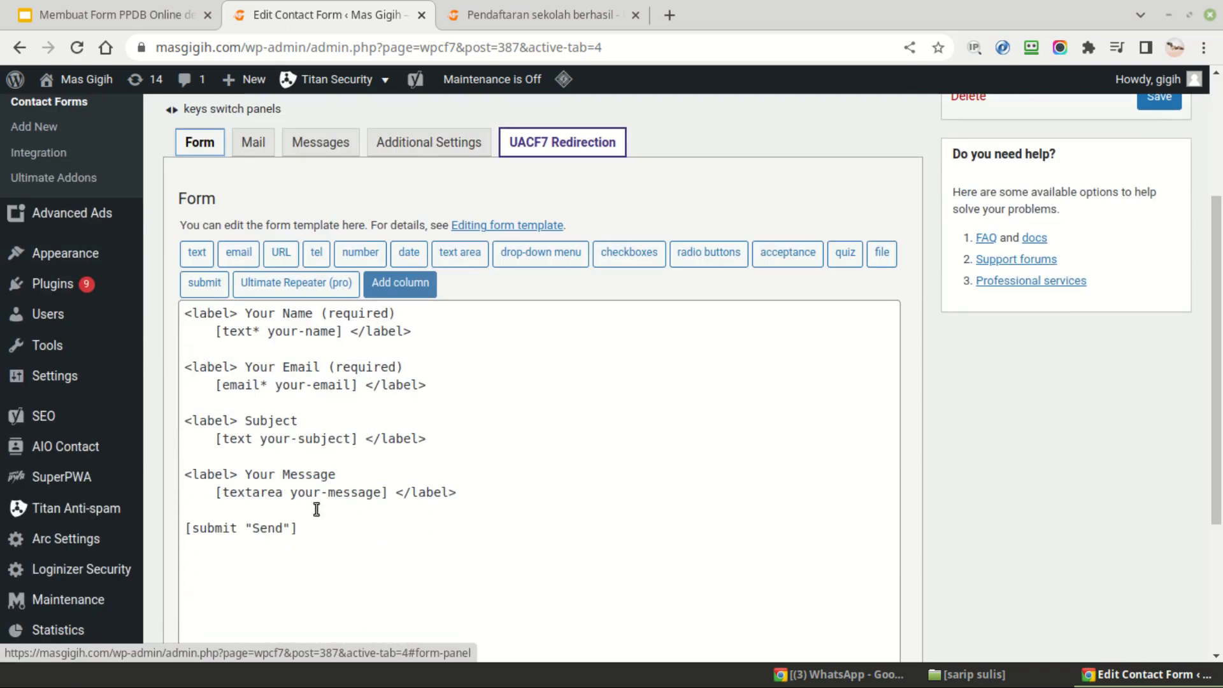
left_click(521, 496)
left_click_drag(510, 491, 427, 454)
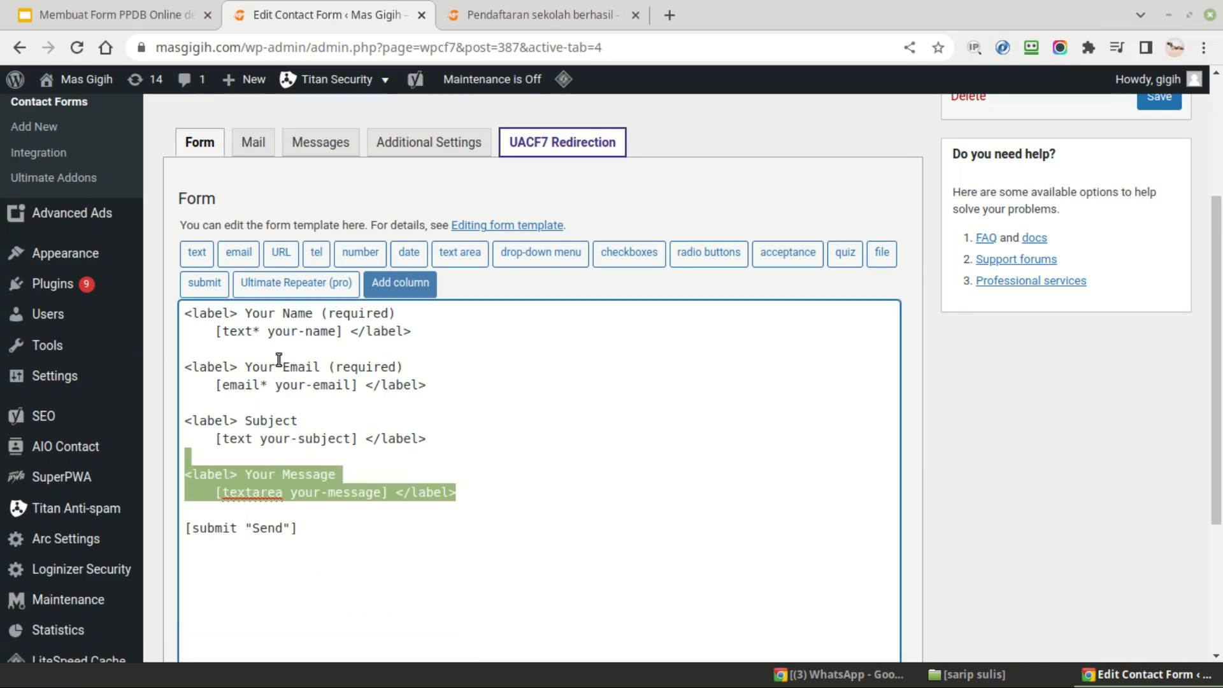
left_click(263, 332)
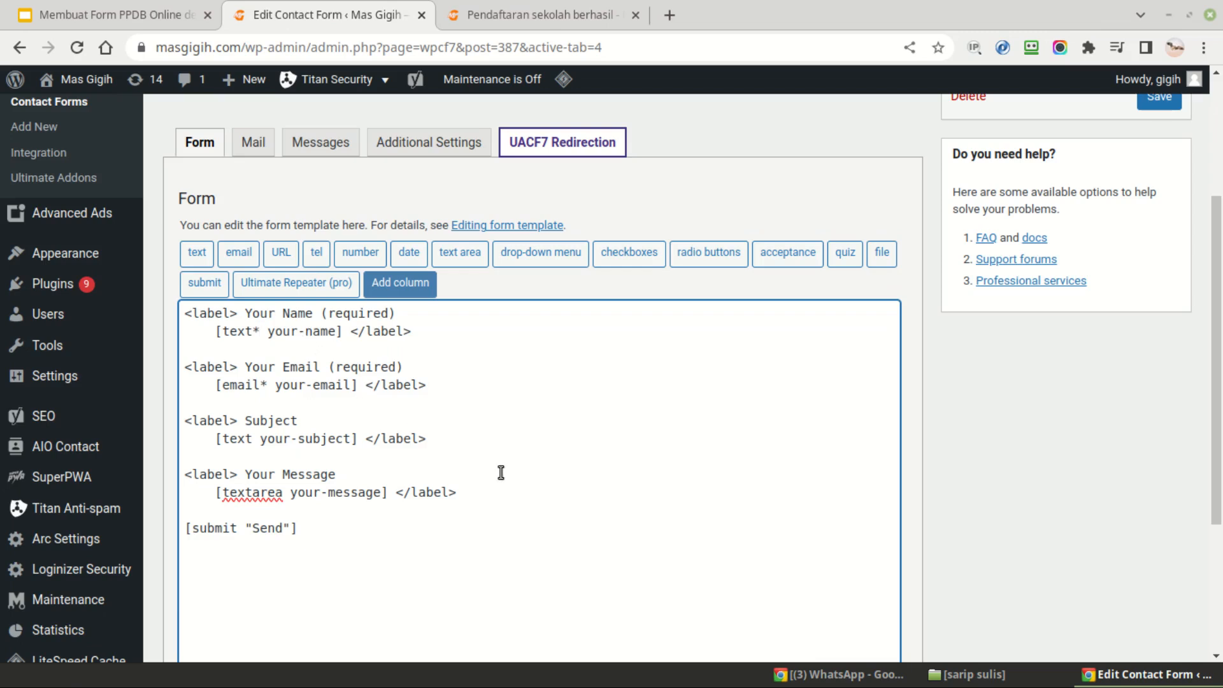
left_click(493, 498)
left_click_drag(481, 487, 186, 361)
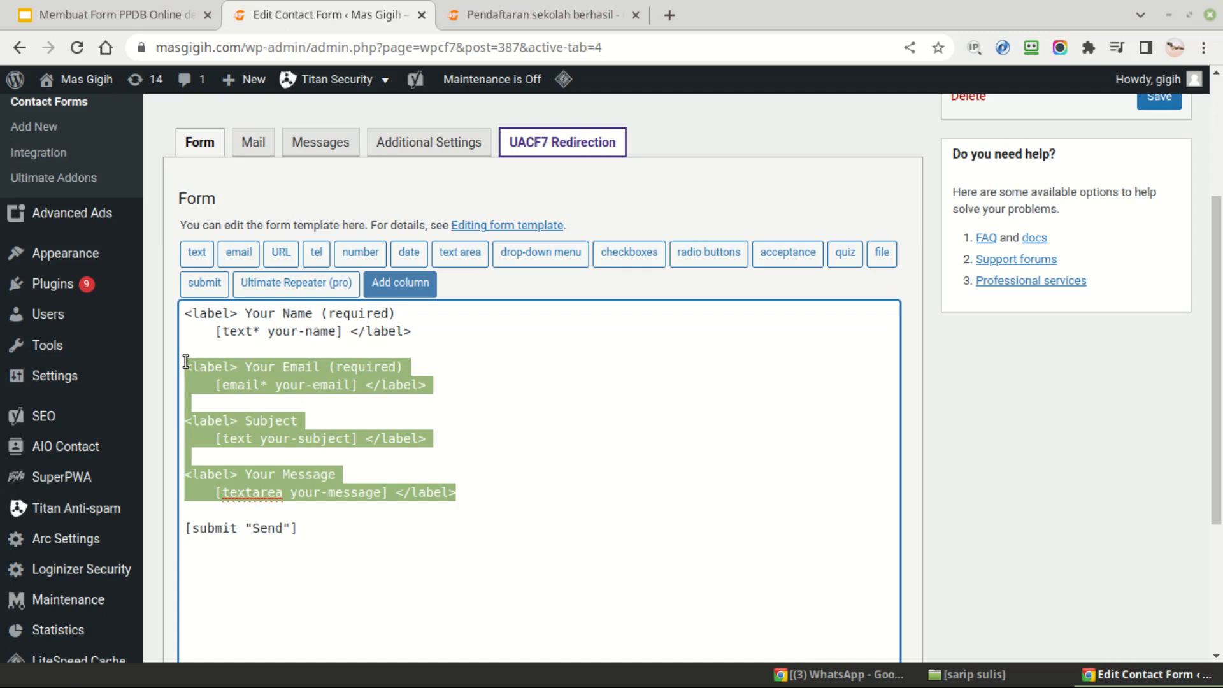
key("BackSpace")
key("BackSpace")
key("BackSpace")
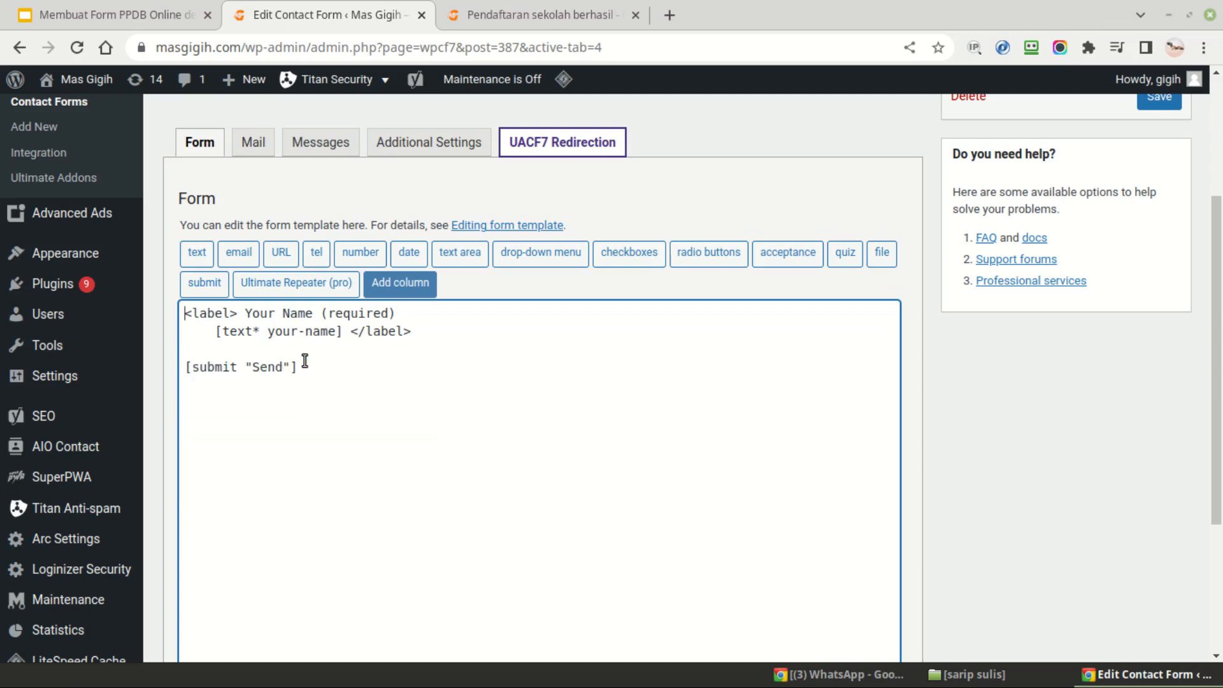
Add three blank lines above the name field in the form template
key("Return")
key("Return")
key("Return")
left_click(309, 357)
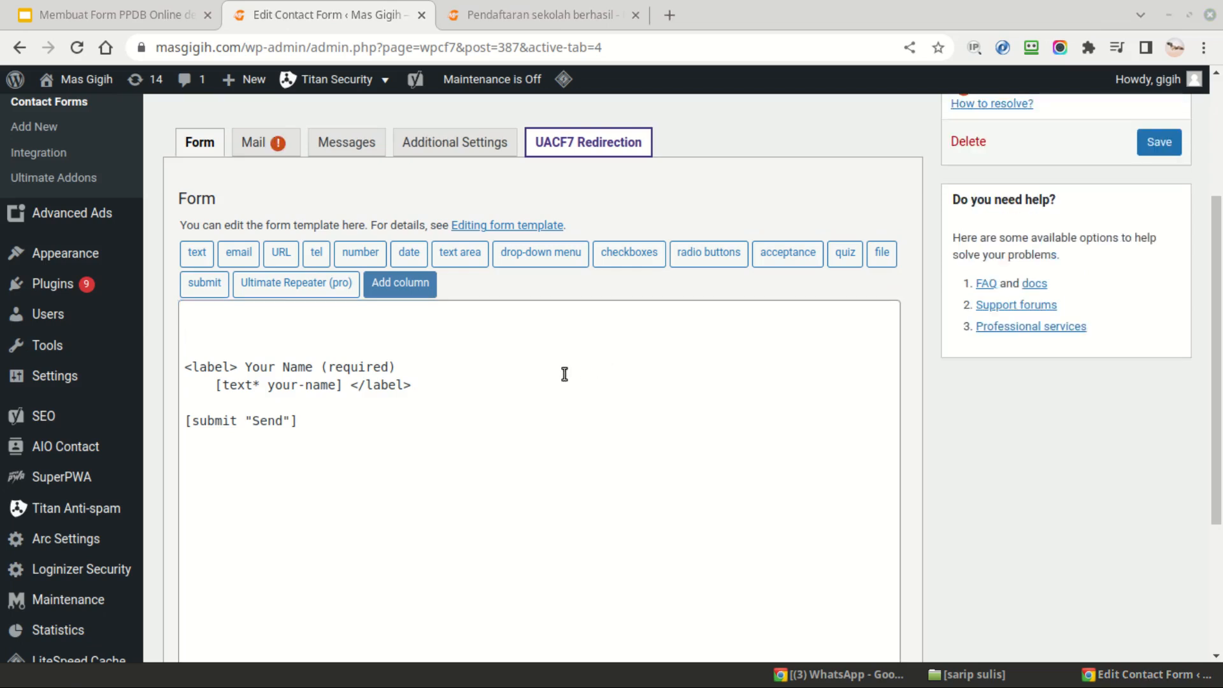
Insert a 2 Column layout tag at the start of the form template and remove the first column's "--your code--" placeholder
left_click(281, 309)
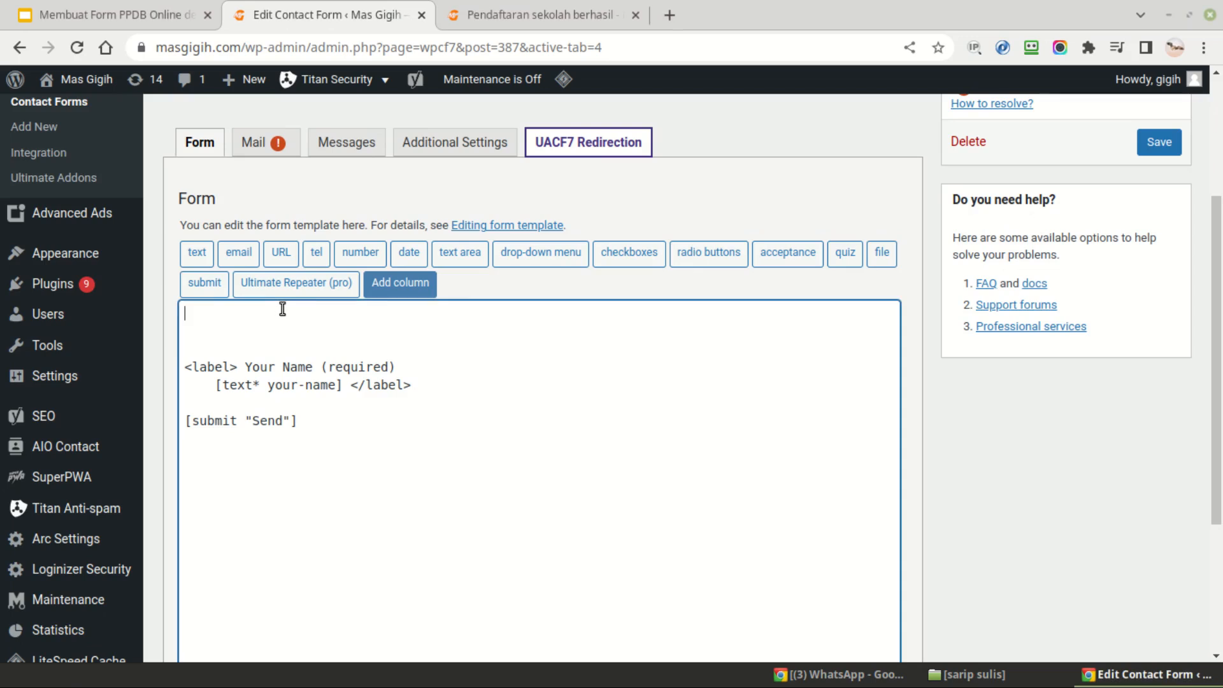
left_click(407, 288)
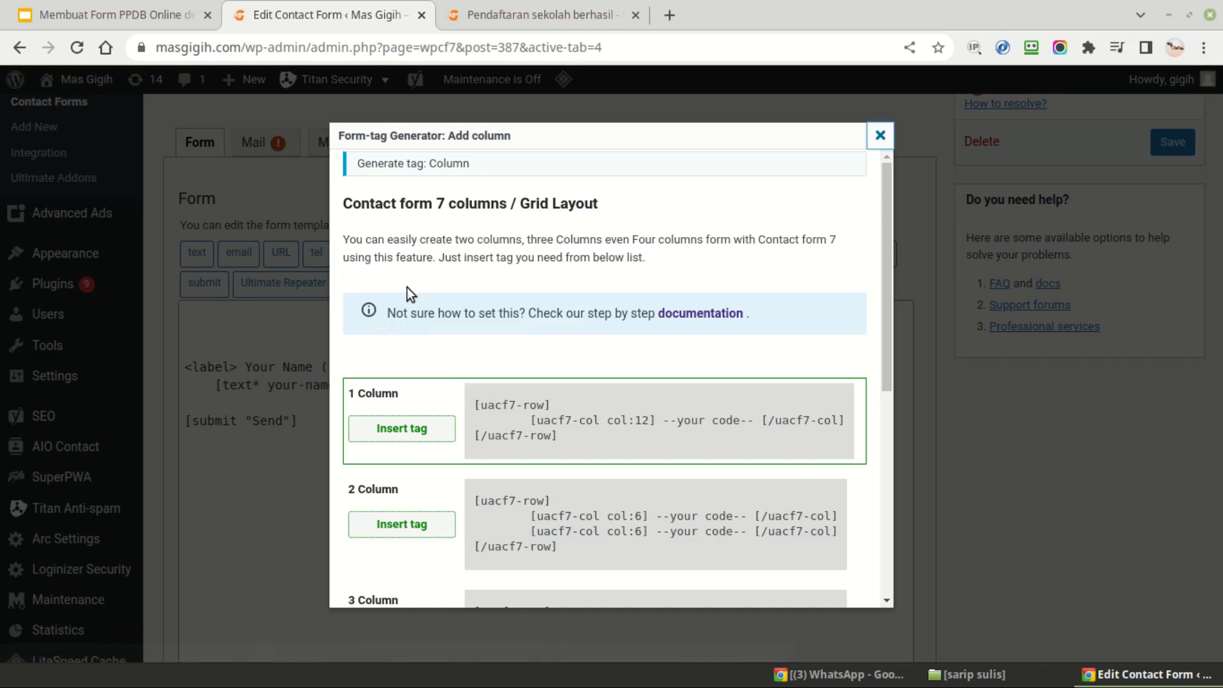
scroll(392, 398, "down", 2)
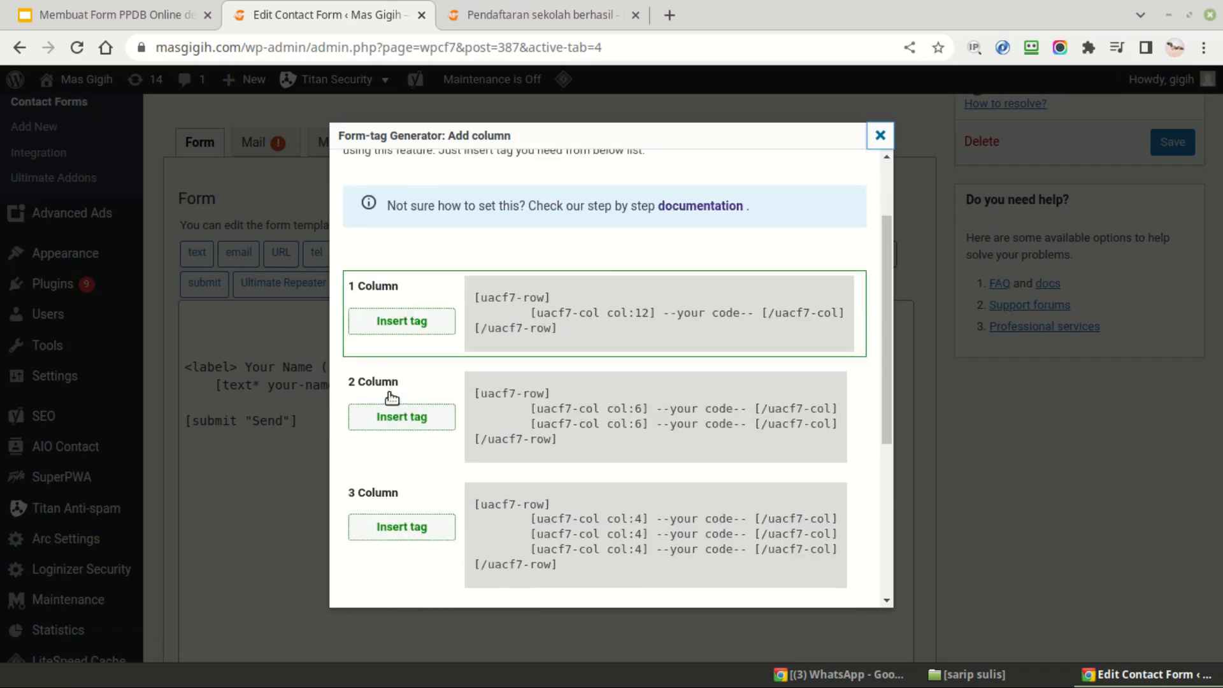
left_click(381, 406)
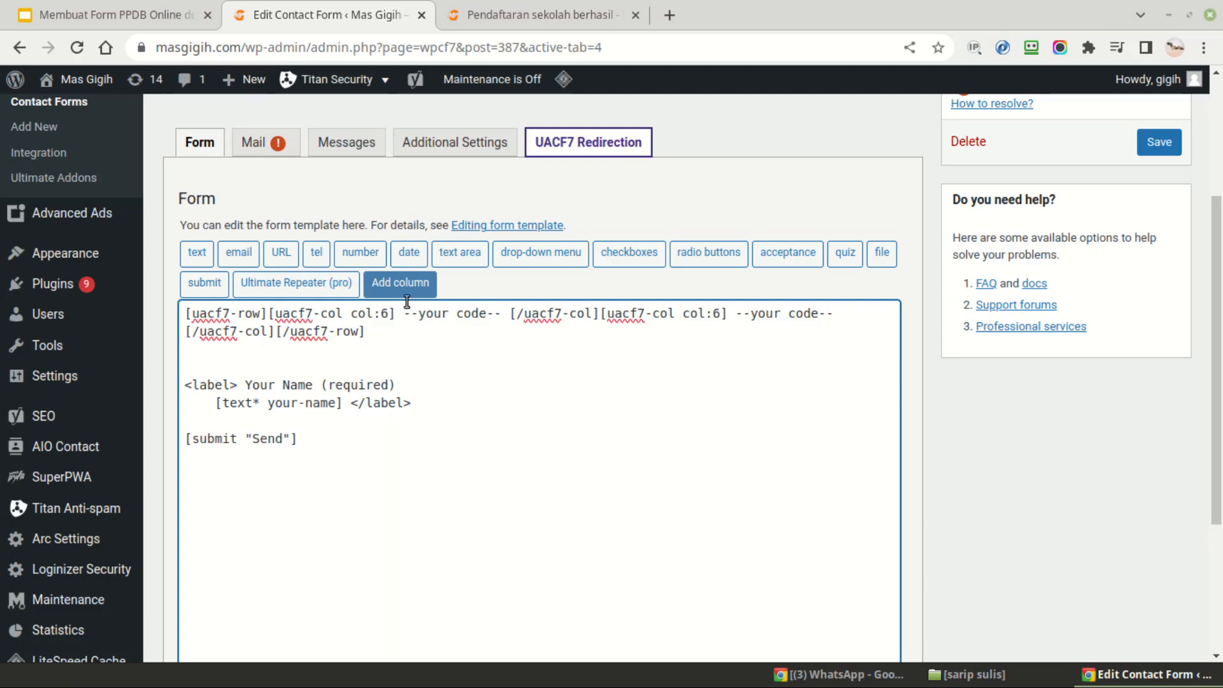
left_click_drag(404, 316, 503, 314)
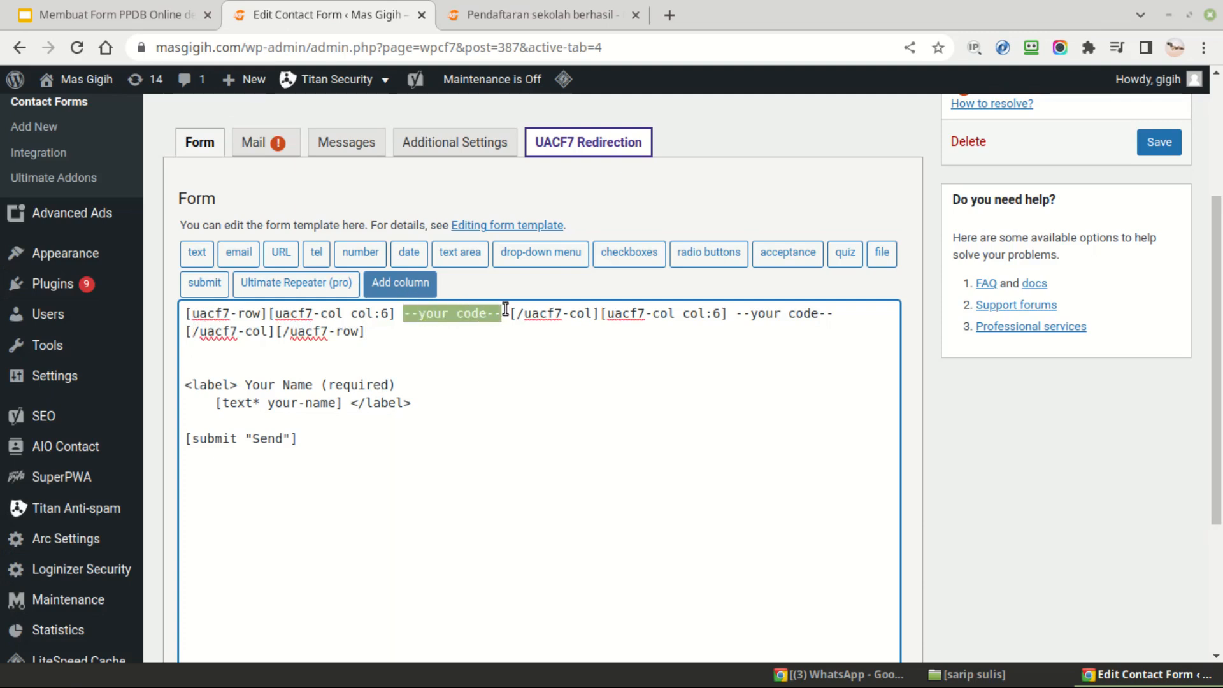
key("BackSpace")
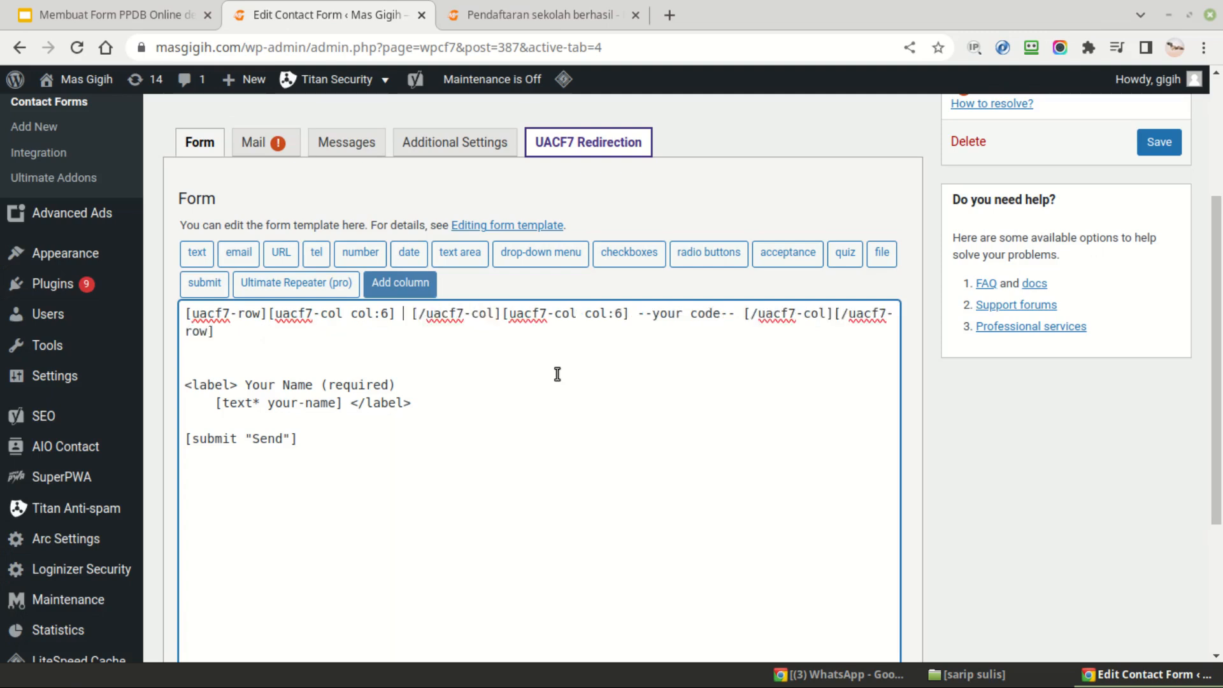
Remove the spaces inside the first column and separate its opening and closing tags with a blank line
key("BackSpace")
key("BackSpace")
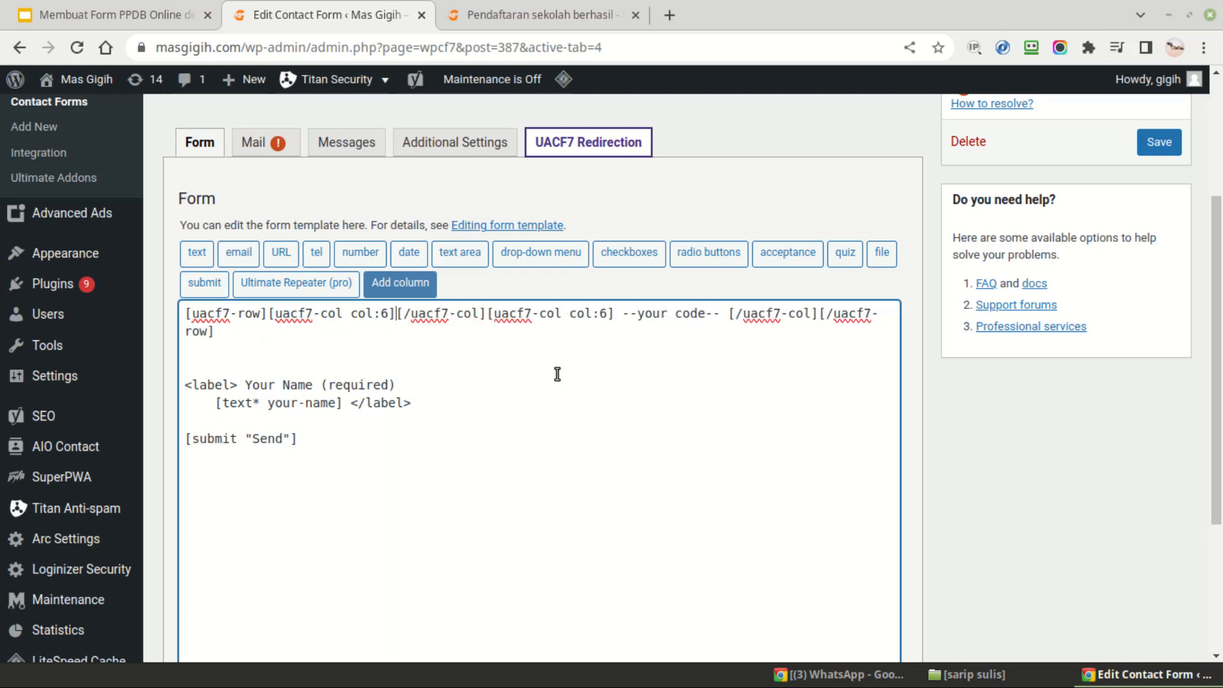
key("Return")
key("Return")
key("Up")
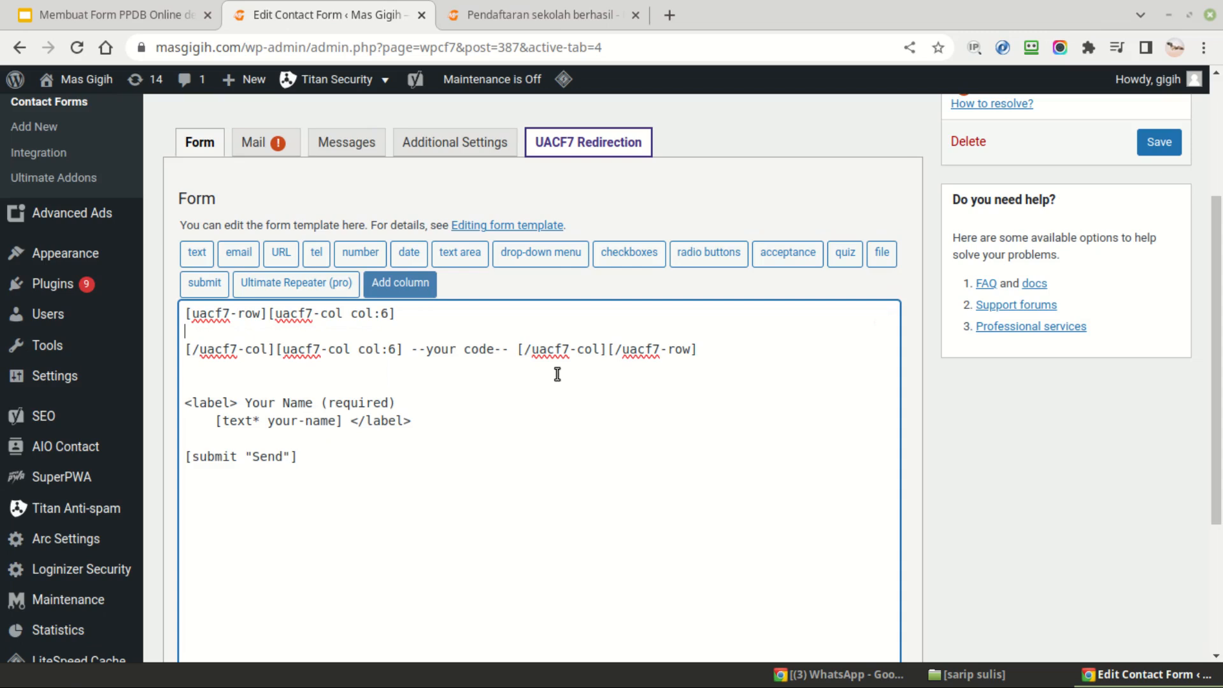
Delete the second column's "--your code--" placeholder and put a blank line between its opening and closing tags
left_click(410, 349)
left_click(514, 354, "shift")
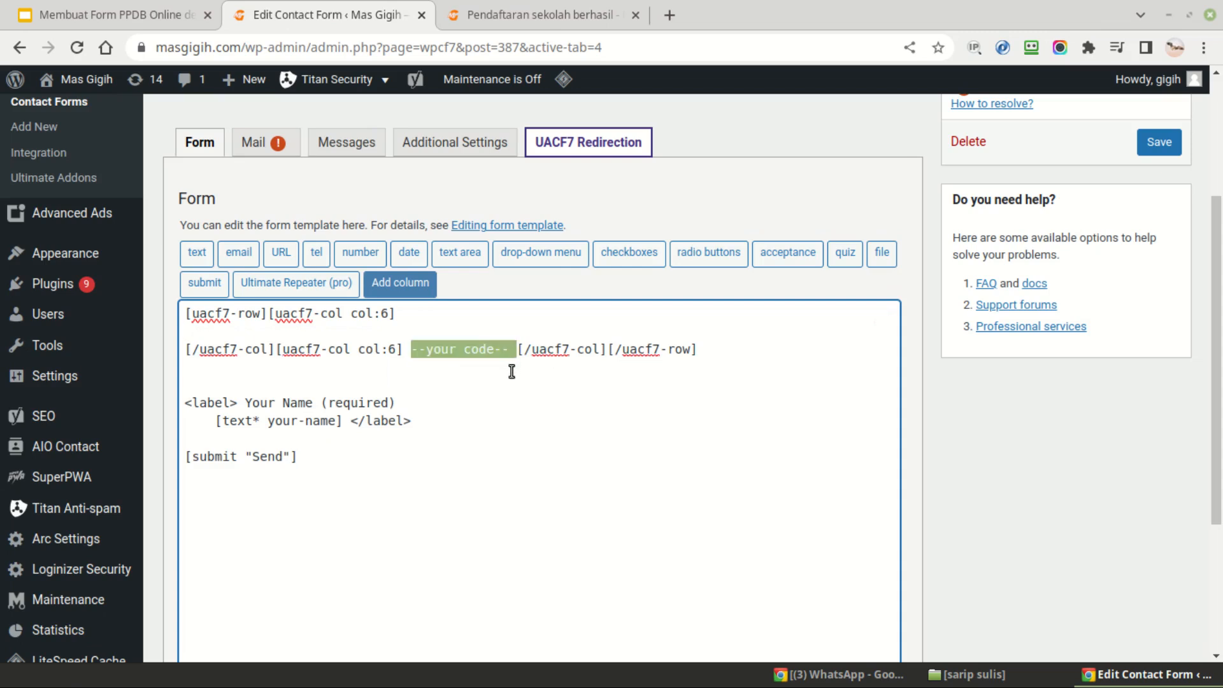
key("BackSpace")
key("BackSpace")
key("Return")
key("Return")
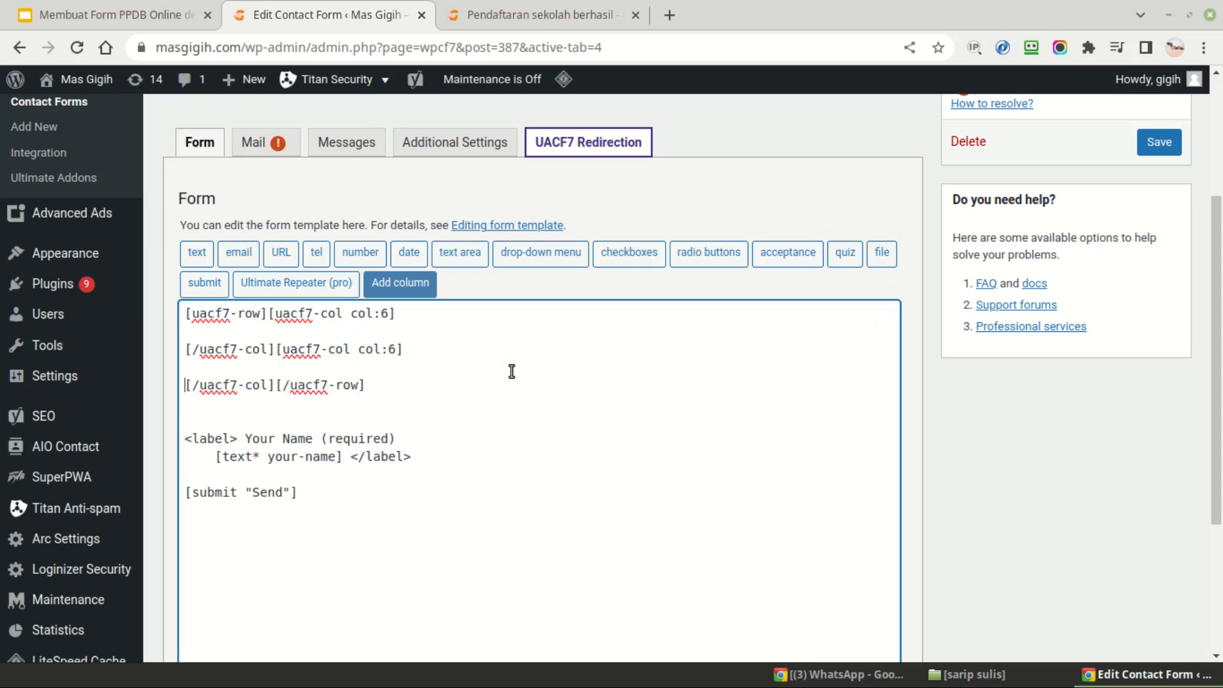
Enter the text "kolom satu/kiri" inside the first column and "kolom kanan/kedua" inside the second column
left_click(434, 340)
type("kolom satu/kiri")
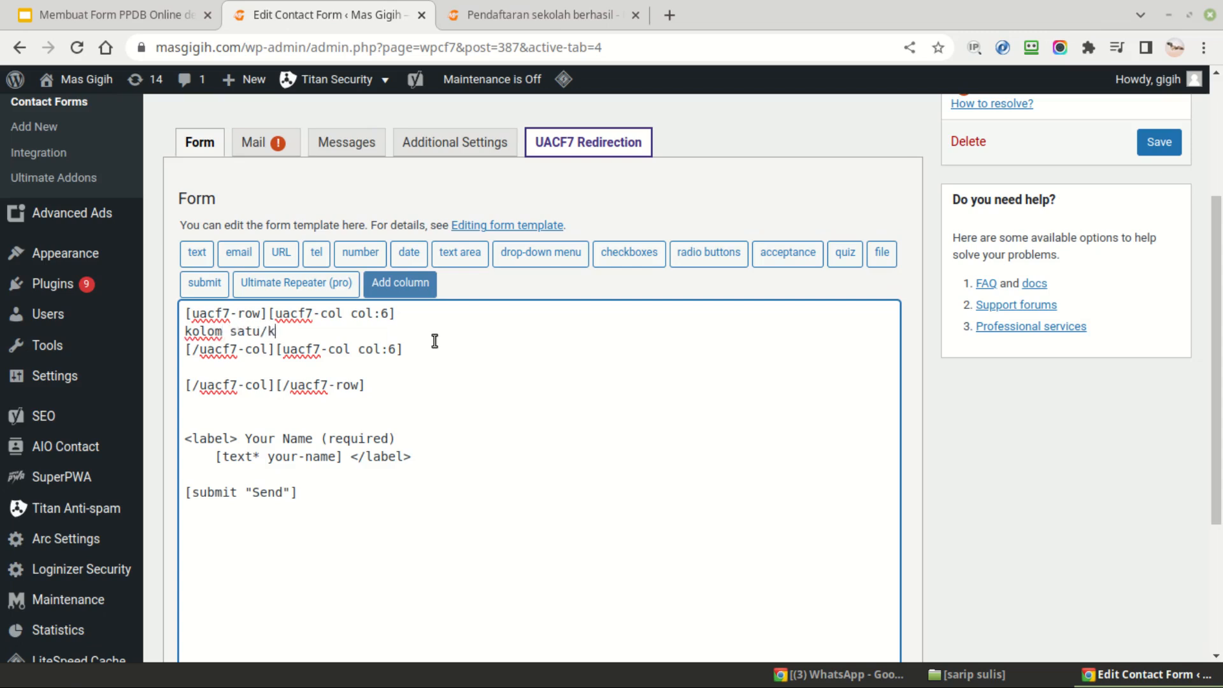
key("Down")
key("Down")
type("kolom kanan/")
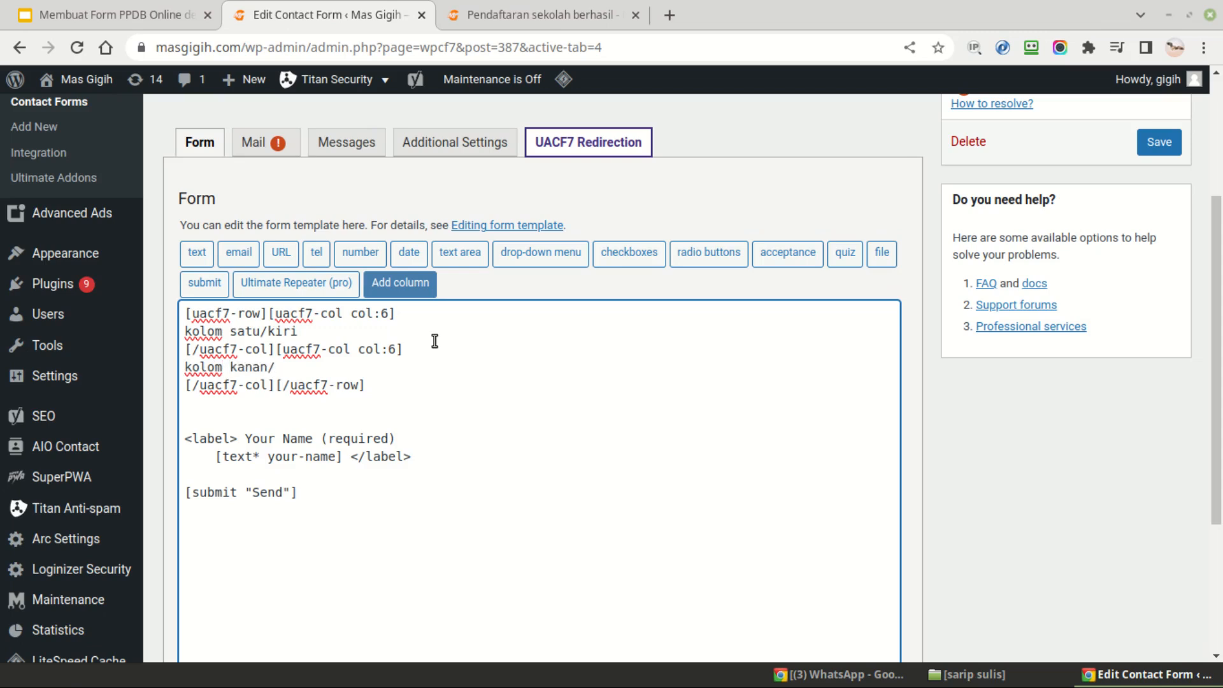
type("kedua")
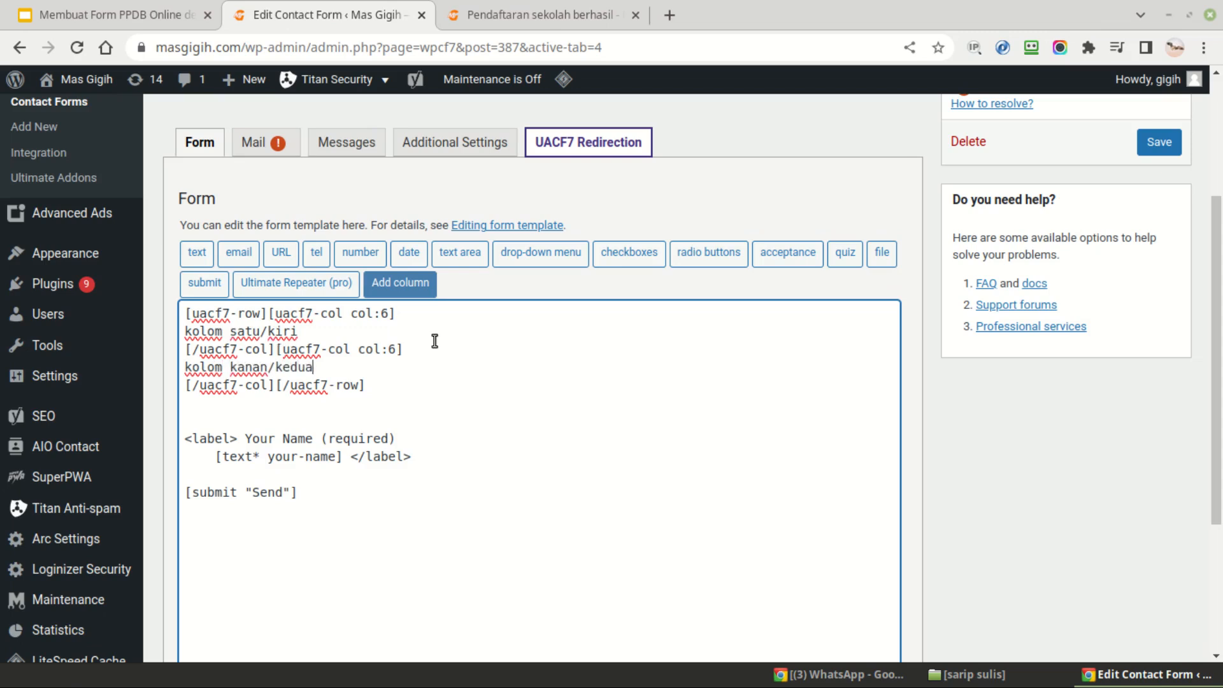
Put the opening row tag on its own line and add blank lines around "kolom satu/kiri"
left_click(267, 312)
key("Return")
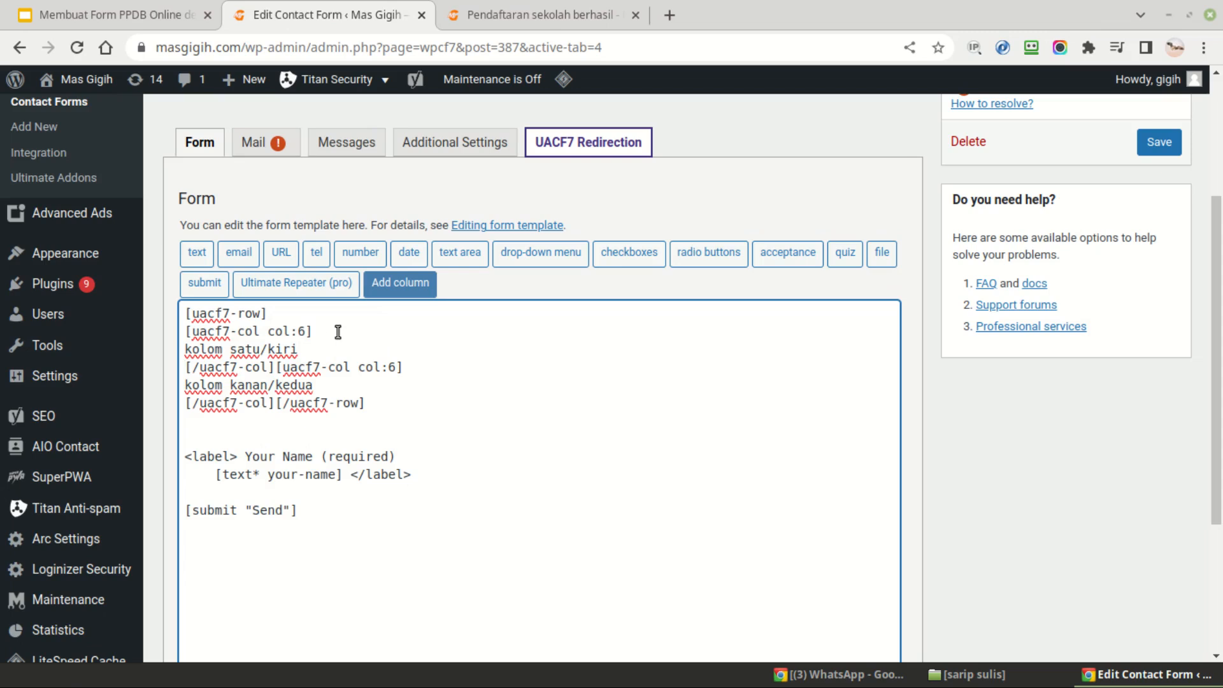
key("Return")
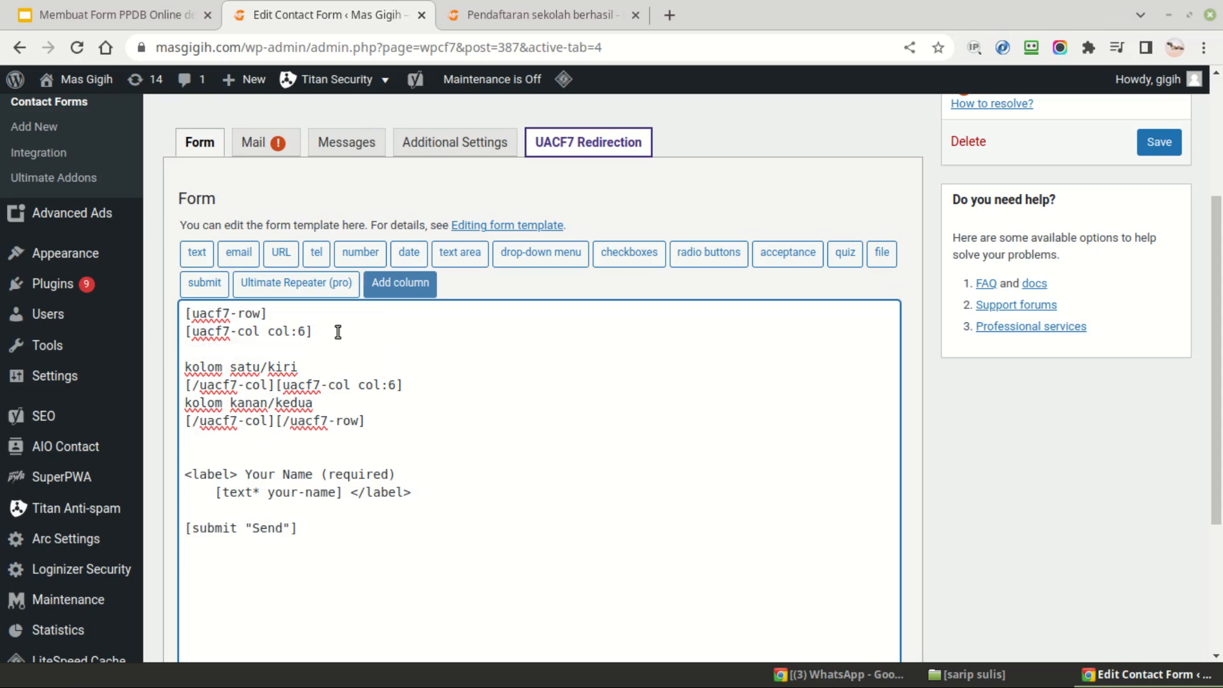
key("Return")
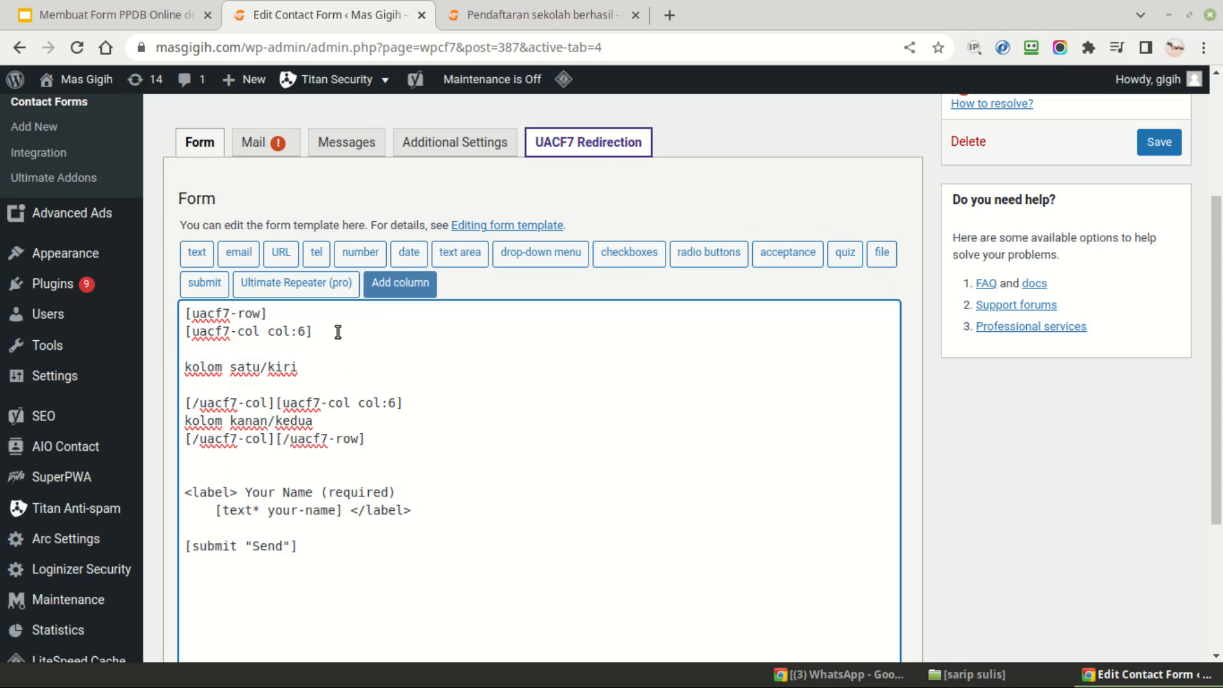
Put the second column's opening tag and the closing row tag on their own lines, with blank lines around "kolom kanan/kedua"
left_click(275, 408)
key("Return")
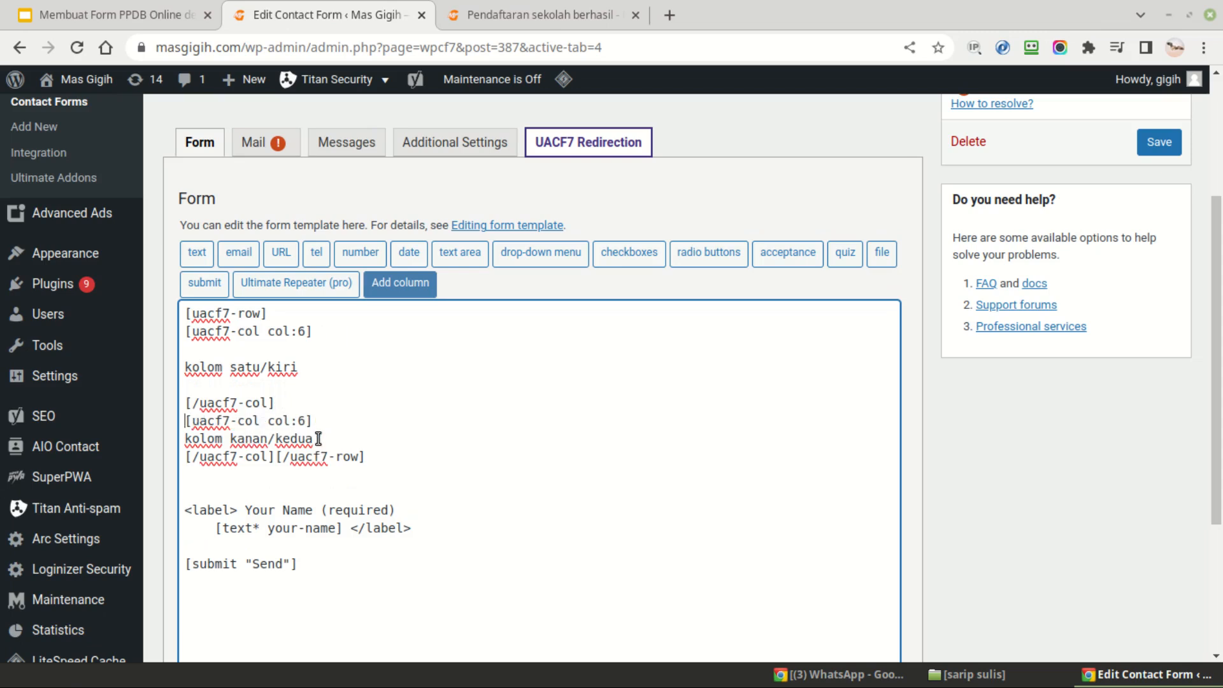
key("Return")
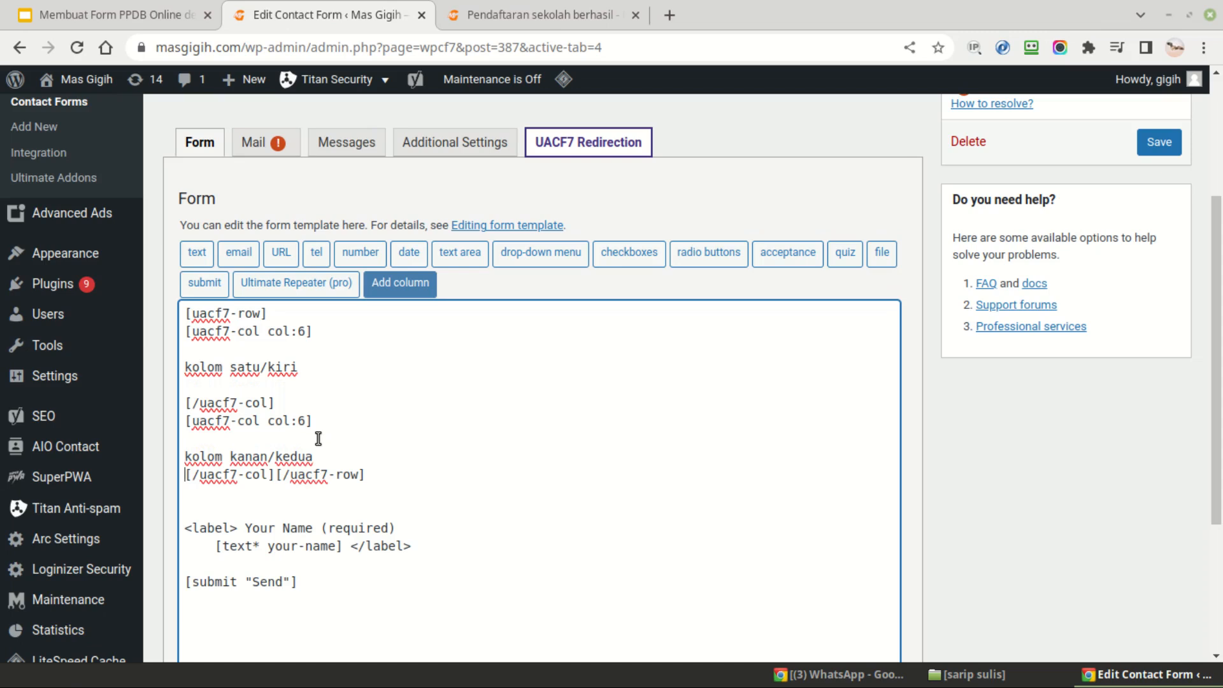
key("Return")
key("Right")
key("Right")
key("Right")
key("Right")
key("Right")
key("Right")
key("Right")
key("Right")
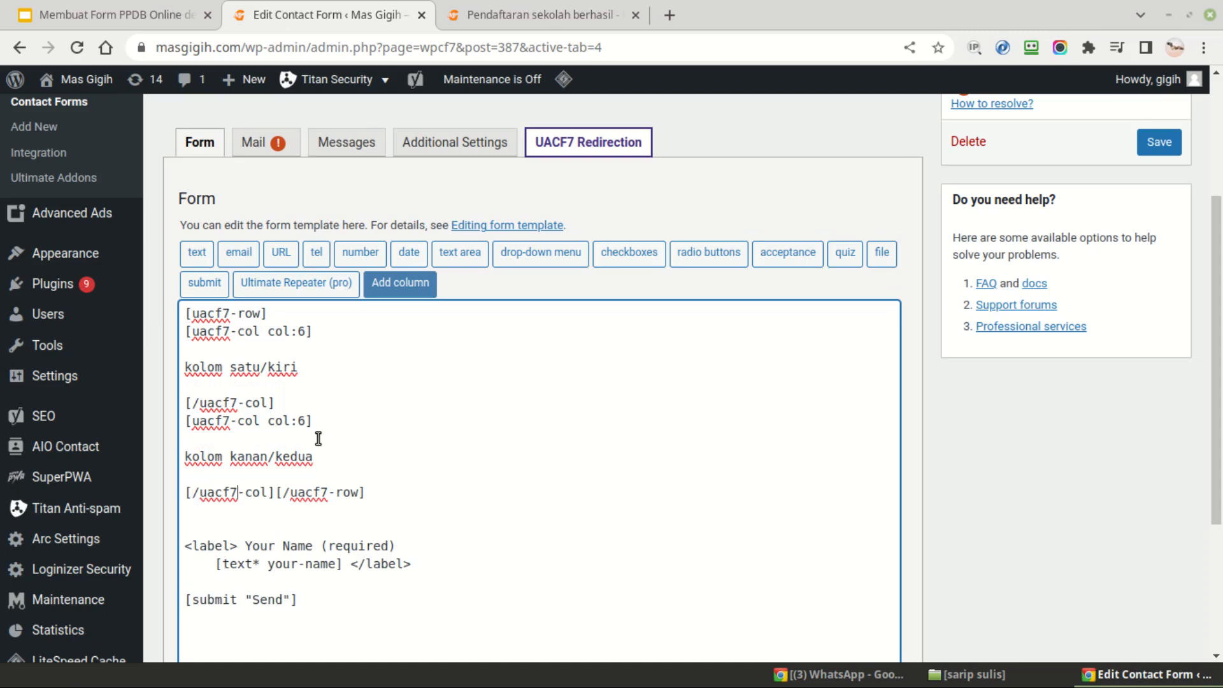
key("Return")
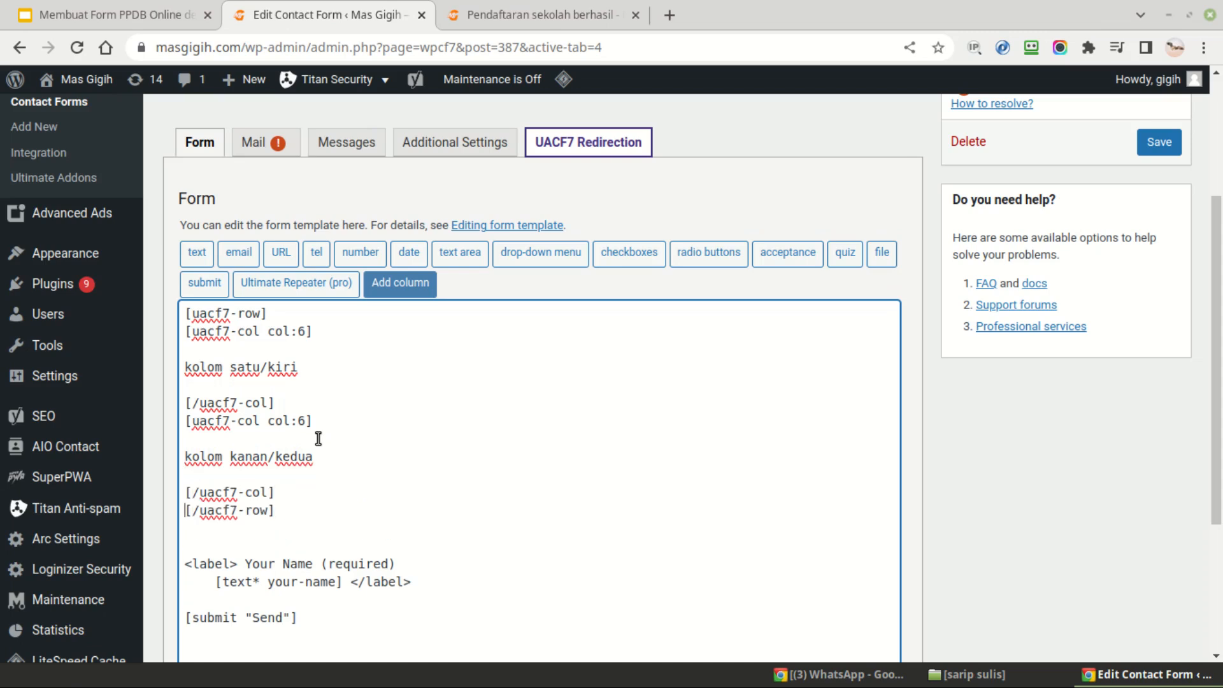
double_click(249, 313)
left_click(277, 331)
double_click(278, 331)
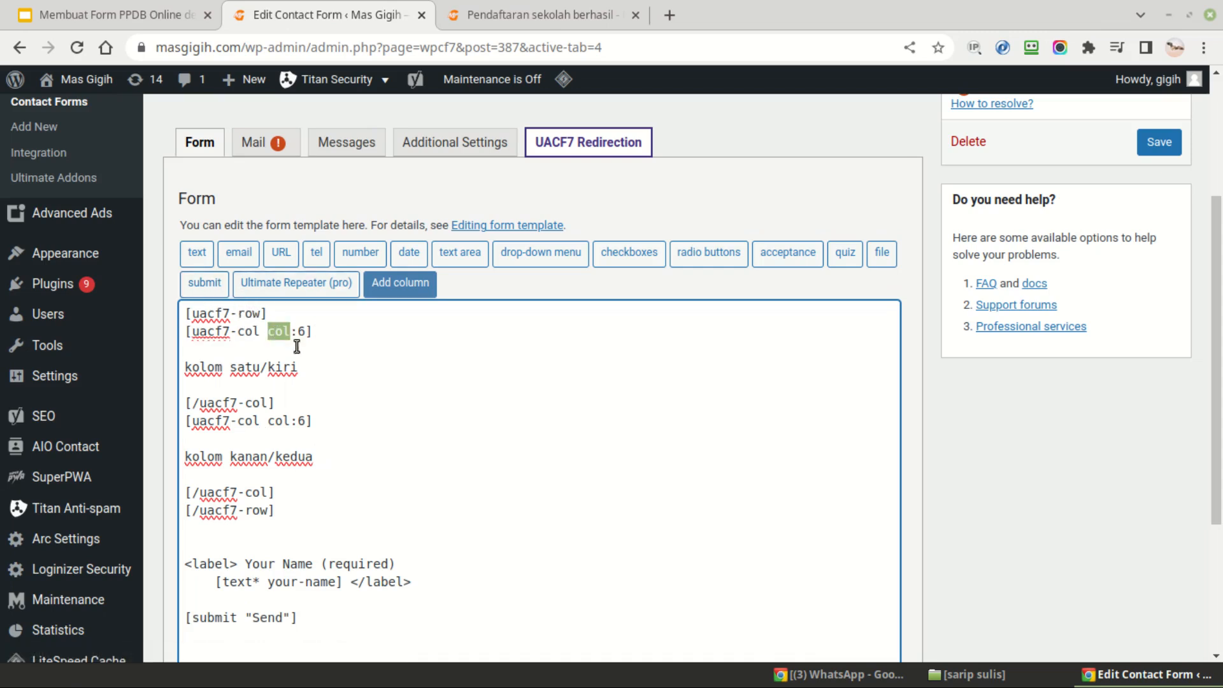
left_click(247, 312)
left_click(257, 517)
Move the Your Name field into the first column, replacing the text "kolom satu/kiri"
left_click_drag(433, 581, 177, 570)
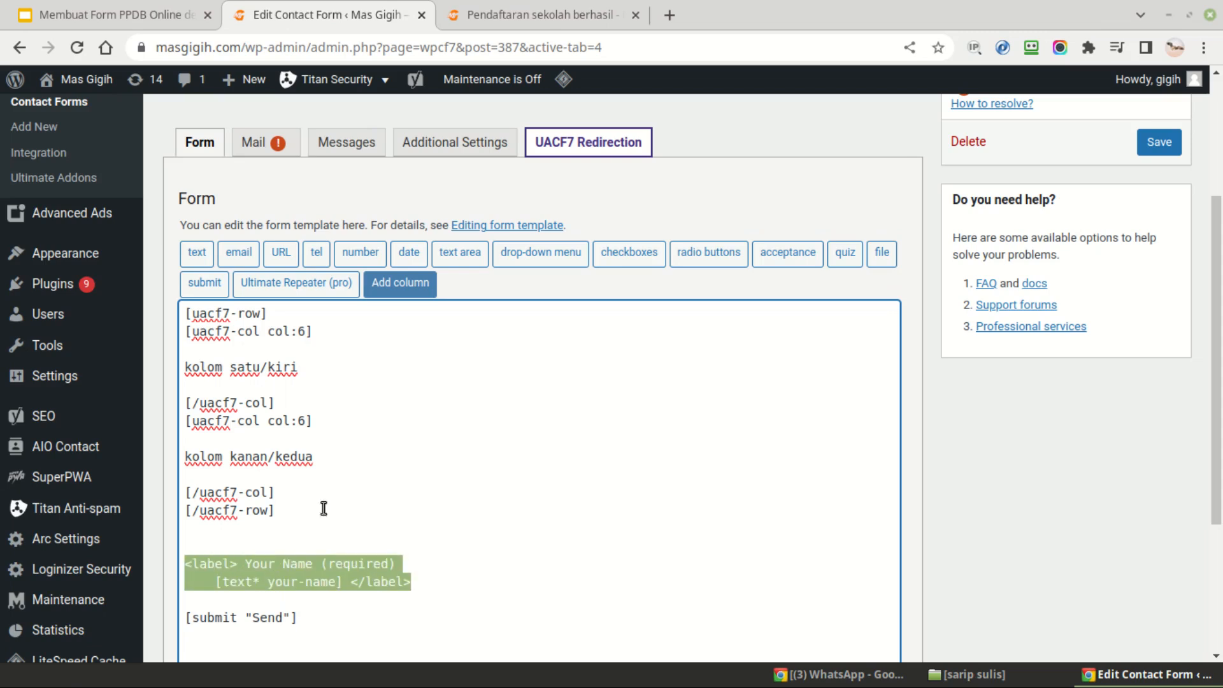
right_click(345, 564)
left_click(417, 297)
left_click_drag(303, 364, 54, 375)
right_click(359, 369)
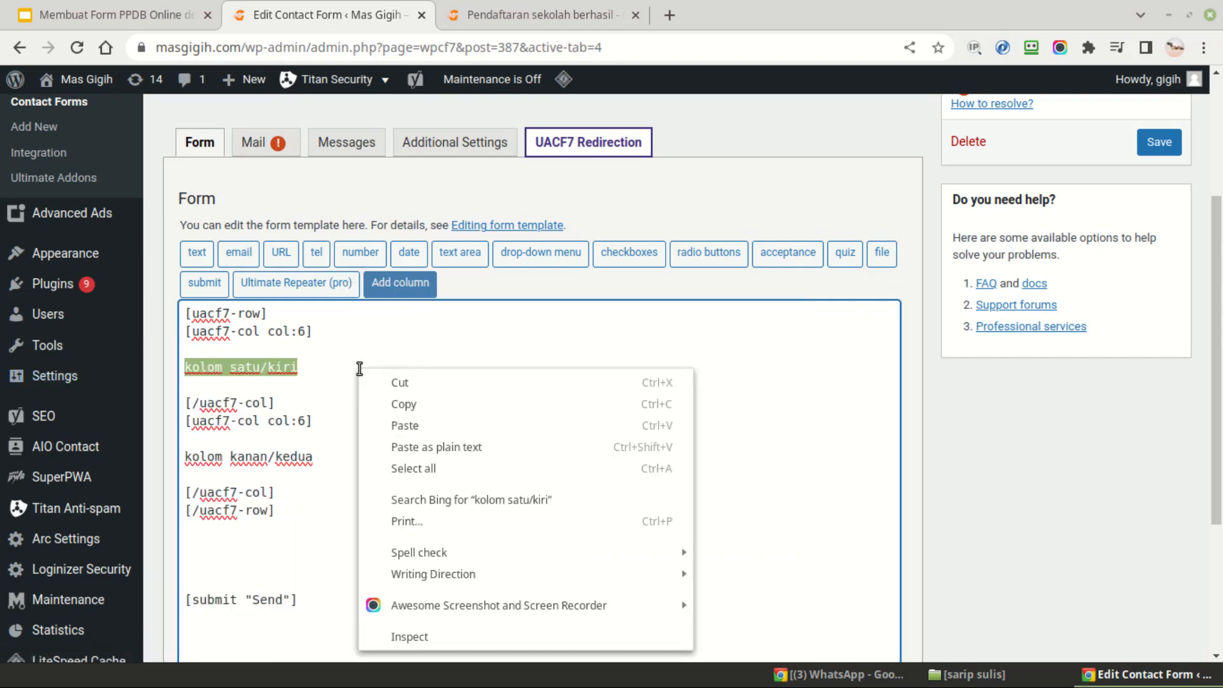
left_click(414, 426)
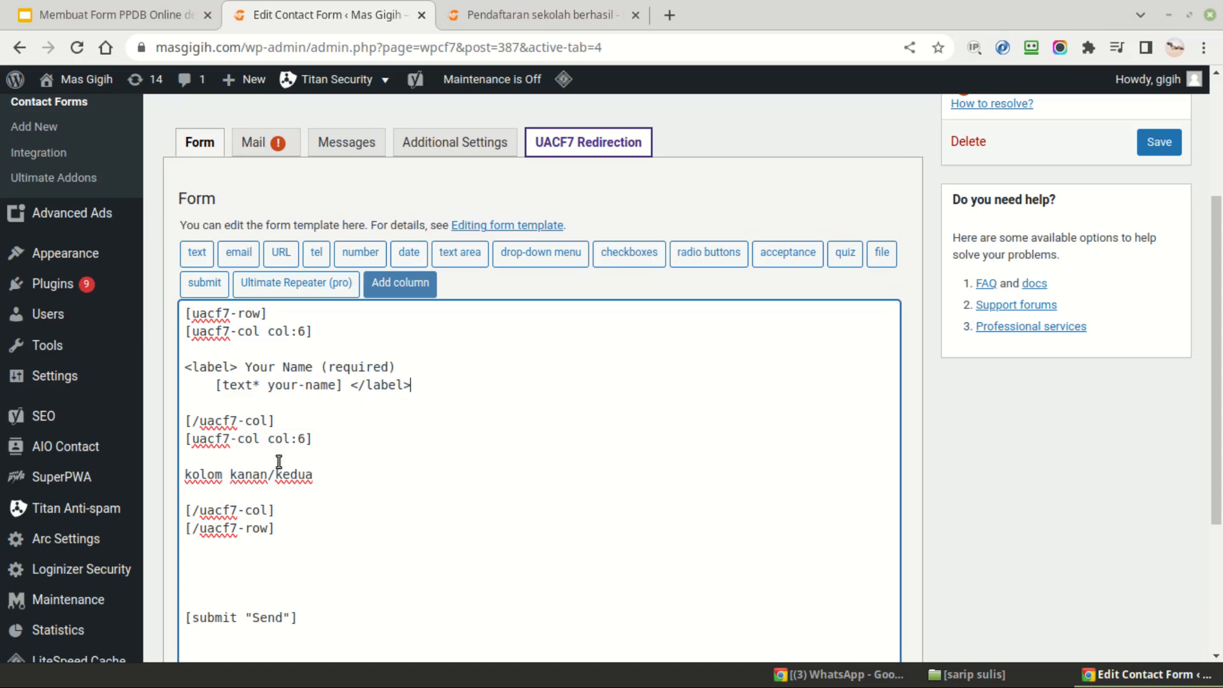
Add a second copy of the Your Name field directly below the first one in the first column
left_click(448, 387)
key("Return")
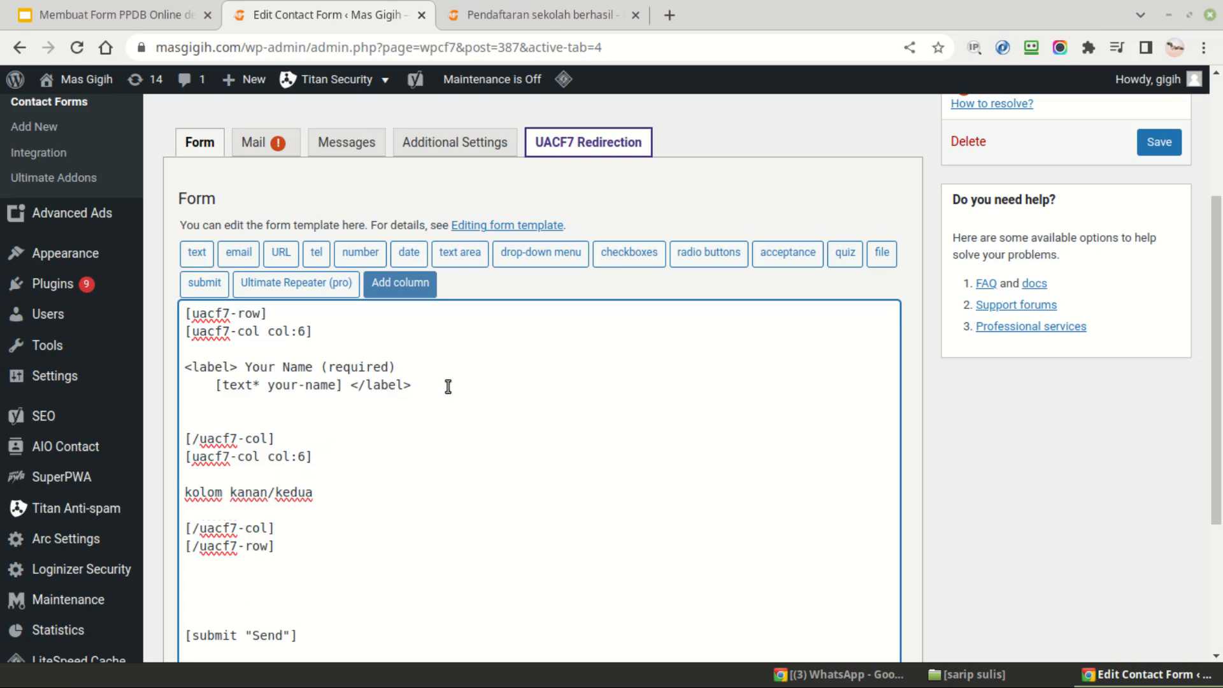
right_click(381, 406)
left_click(458, 231)
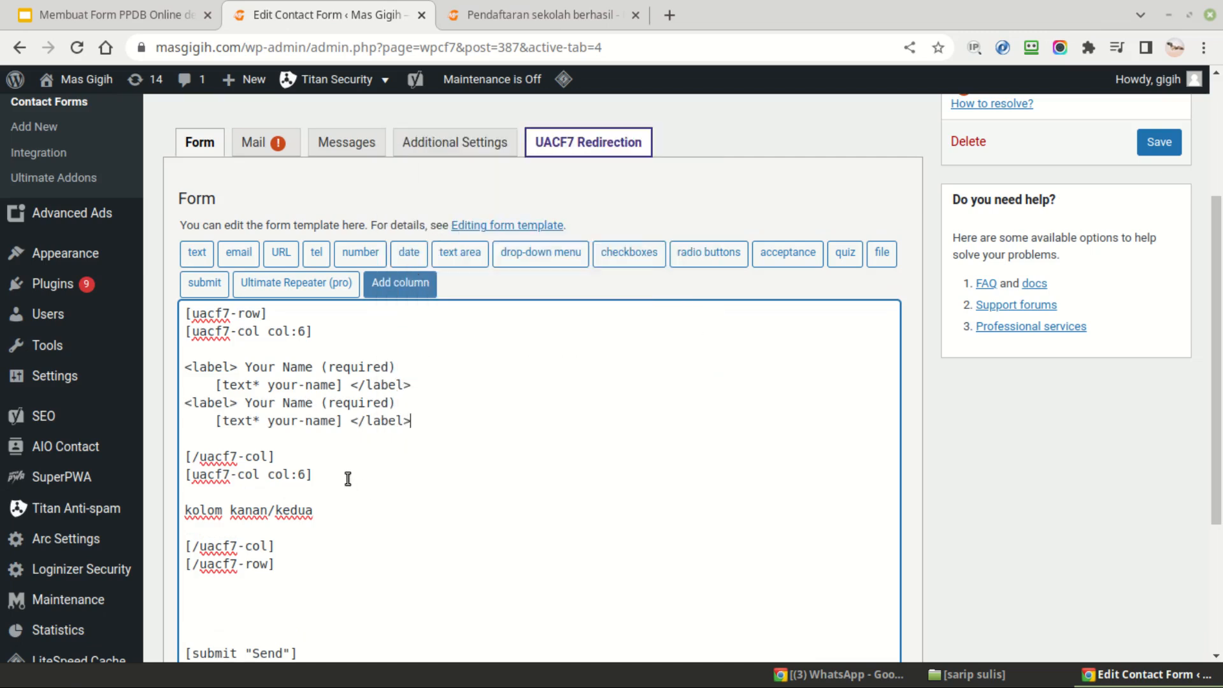
Replace "kolom kanan/kedua" in the second column with two copies of the Your Name field
left_click_drag(354, 513, 146, 509)
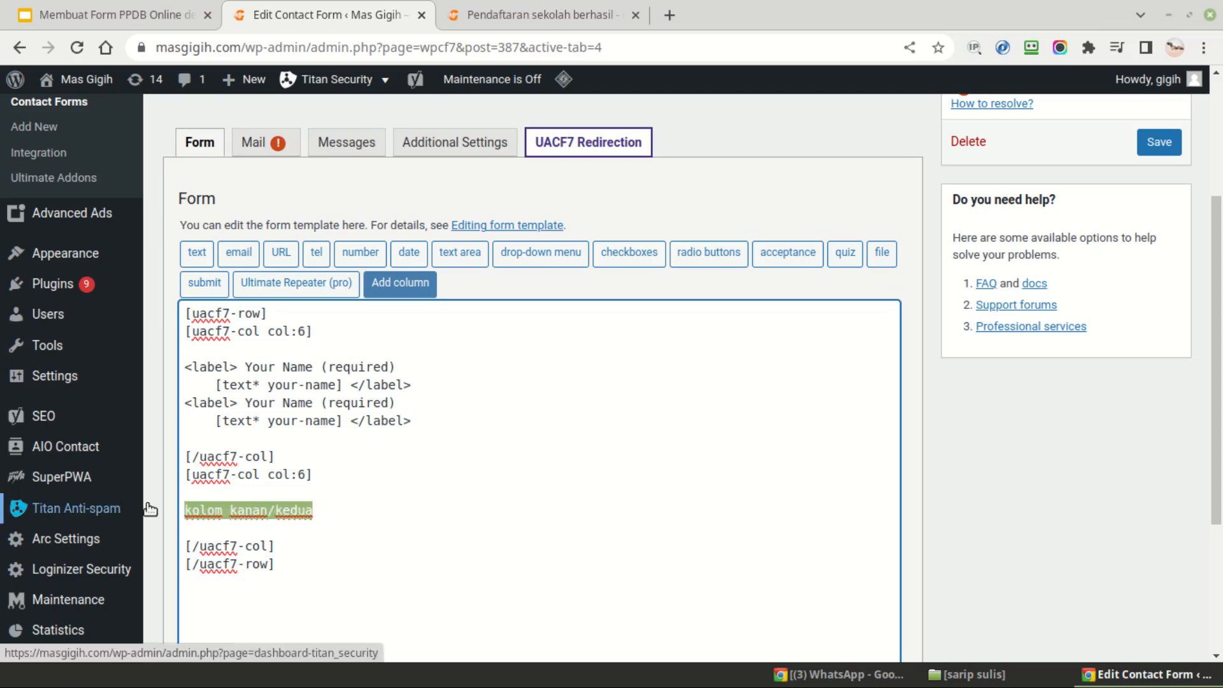
right_click(389, 513)
left_click(490, 288)
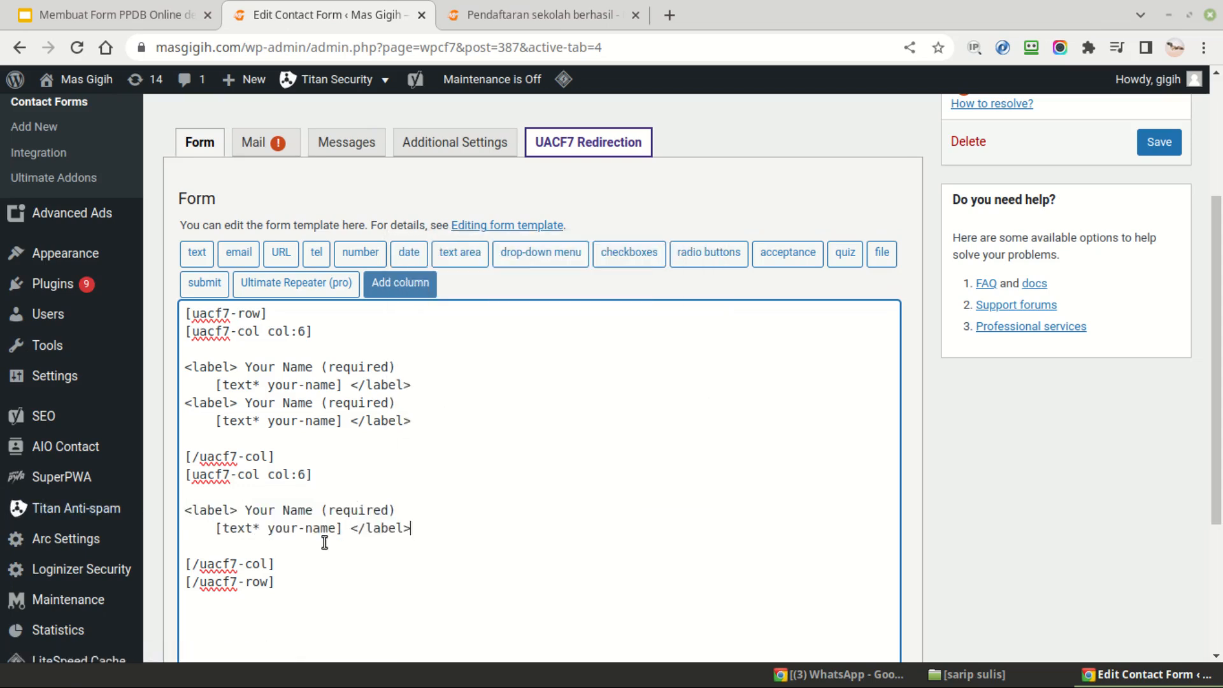
right_click(469, 540)
left_click(533, 363)
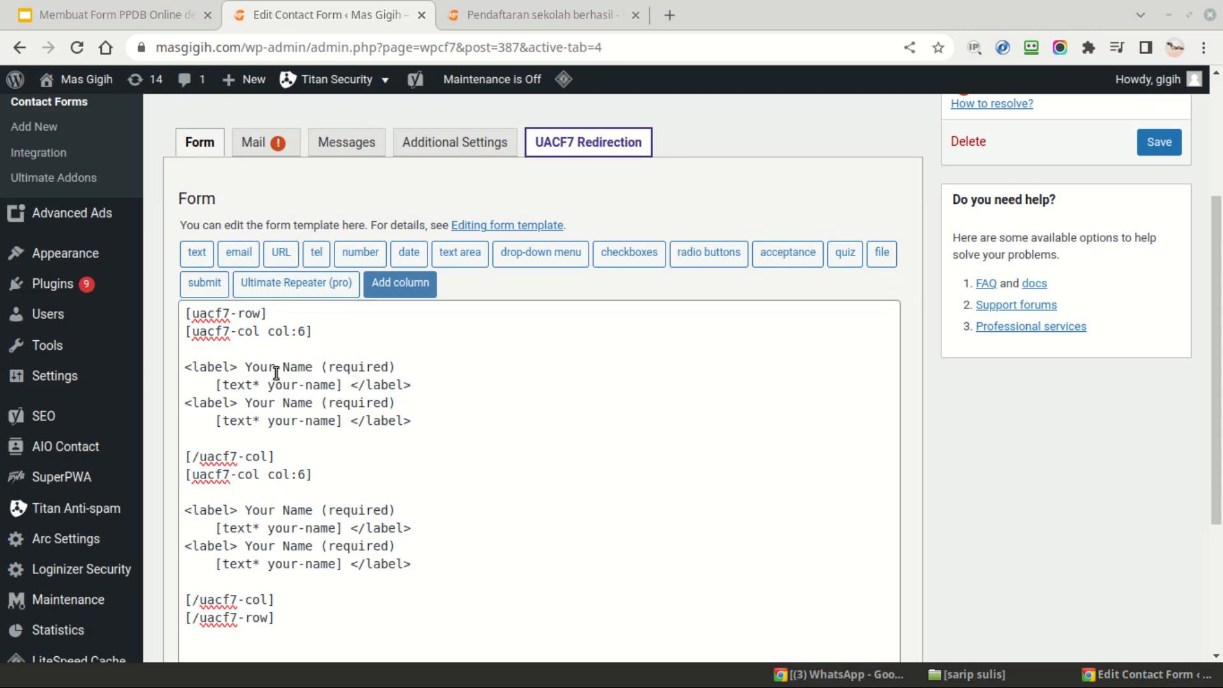
Change the first field's label to "Nama Lengkap" and remove its "(required)" text
left_click(246, 368)
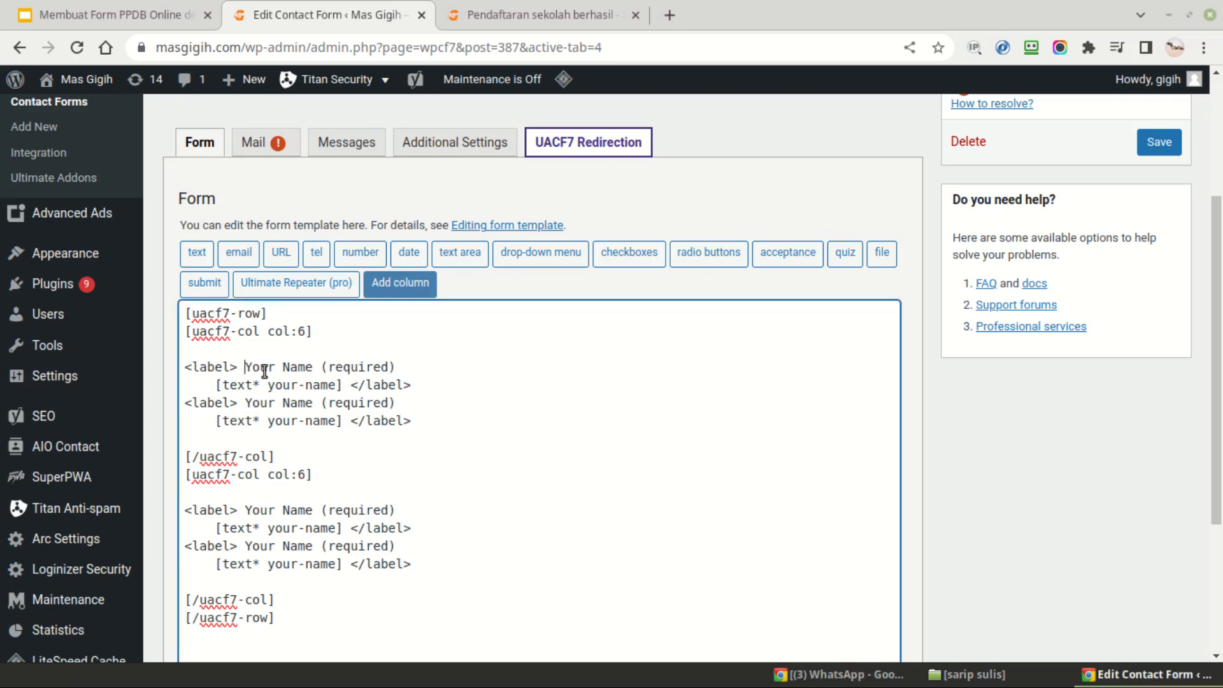
key("ctrl+shift+Right")
key("ctrl+shift+Right")
type("Nama Lengkap")
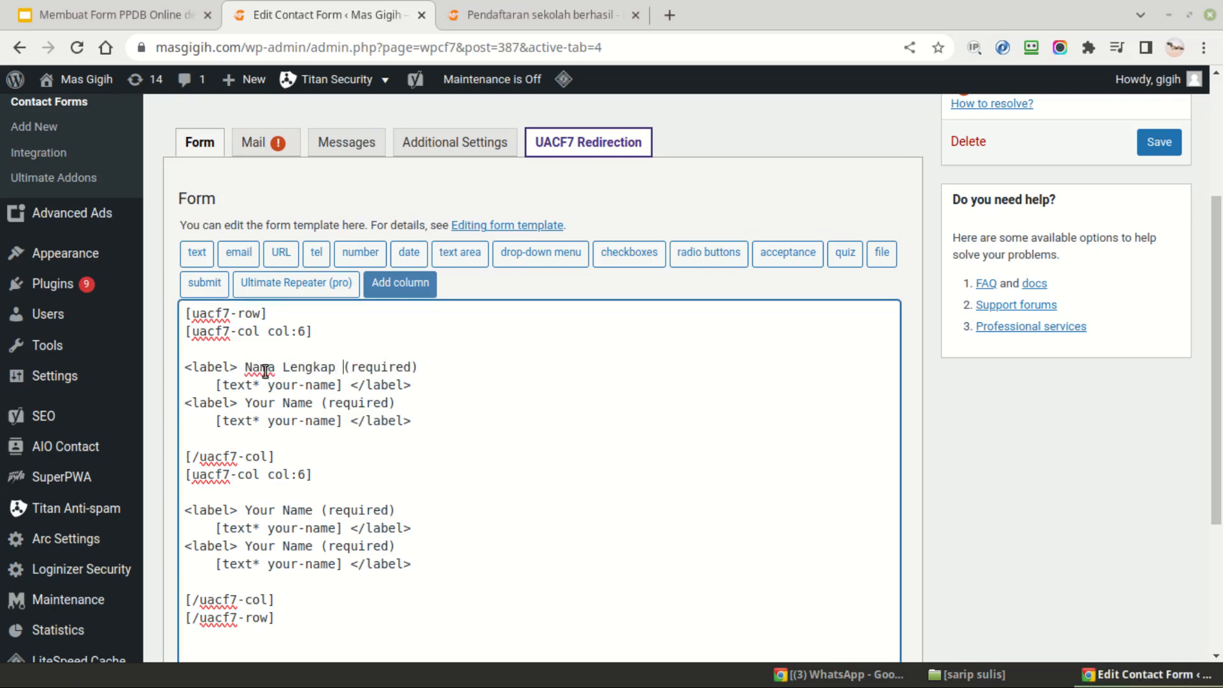
key("shift+Right")
key("shift+Right")
key("shift+Right")
key("shift+Right")
key("shift+Right")
key("shift+Right")
key("shift+Right")
key("shift+Right")
key("shift+Right")
key("shift+Right")
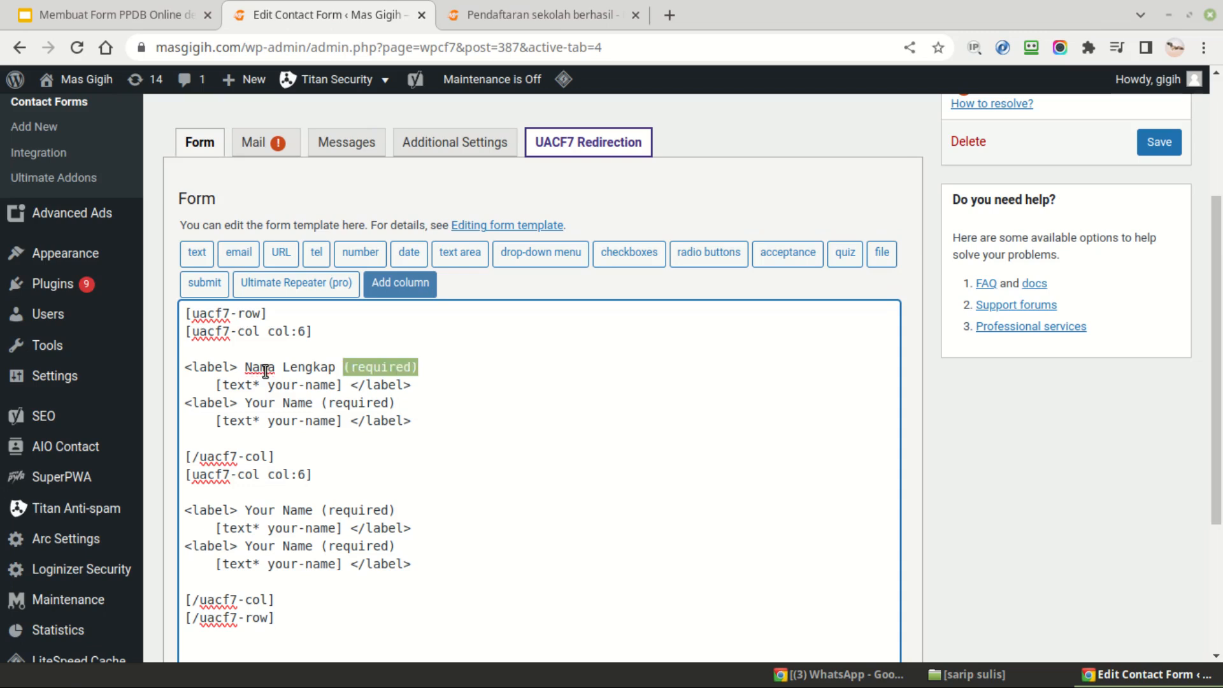
key("BackSpace")
key("BackSpace")
Rename the Nama Lengkap field's text tag from your-name to "nama"
key("shift+Left")
key("shift+Left")
key("shift+Left")
key("shift+Left")
key("shift+Left")
key("shift+Left")
key("shift+Left")
key("shift+Left")
key("shift+Left")
type("nama")
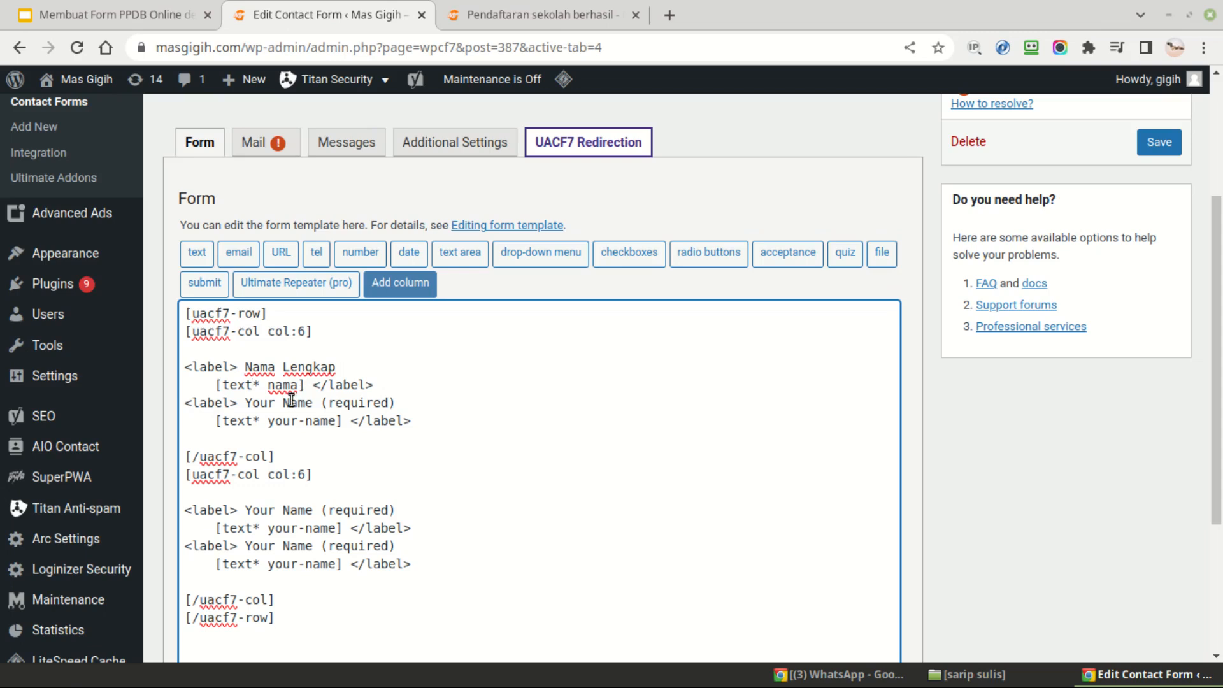
Change the label of the first column's second field to "Tempat Lahir" and remove its "(required)" text
left_click(246, 402)
key("shift+Right")
key("shift+Right")
key("shift+Right")
key("shift+Right")
key("shift+Right")
key("shift+Right")
key("shift+Right")
key("shift+Right")
key("shift+Right")
type("Tempat Lah")
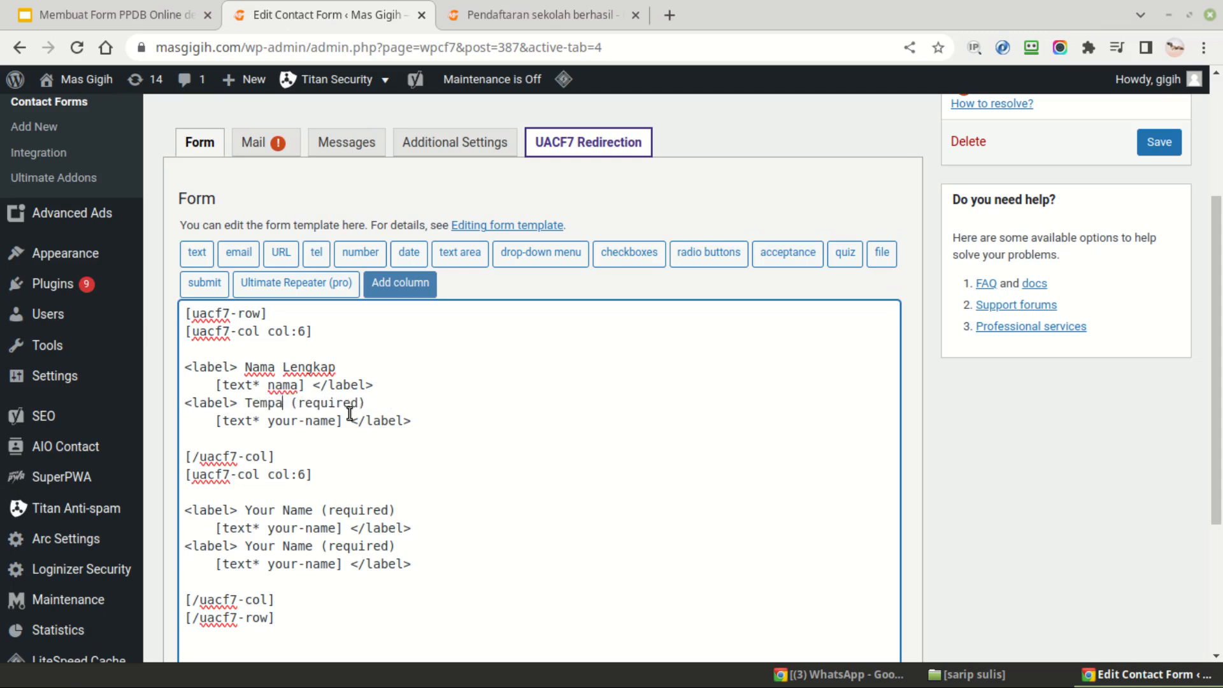
type("i")
key("shift+Right")
key("shift+Right")
key("shift+Right")
key("shift+Right")
key("shift+Right")
key("shift+Right")
key("shift+Right")
key("shift+Right")
key("shift+Right")
key("shift+Right")
key("shift+Right")
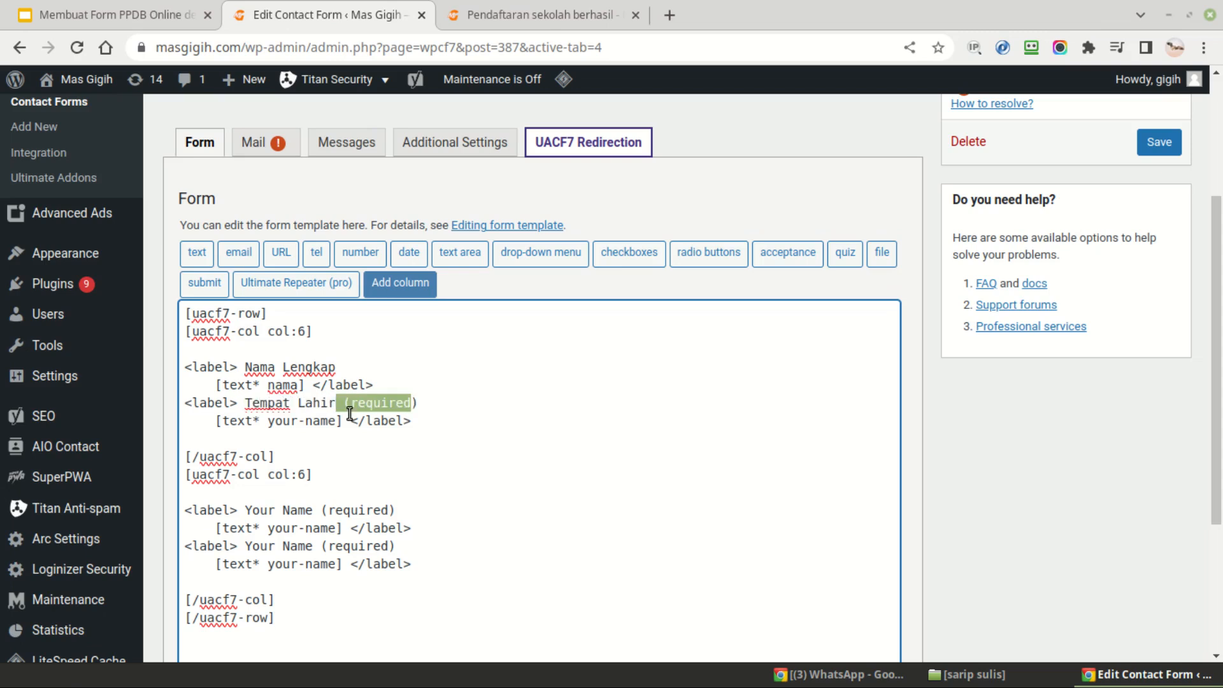
type("r")
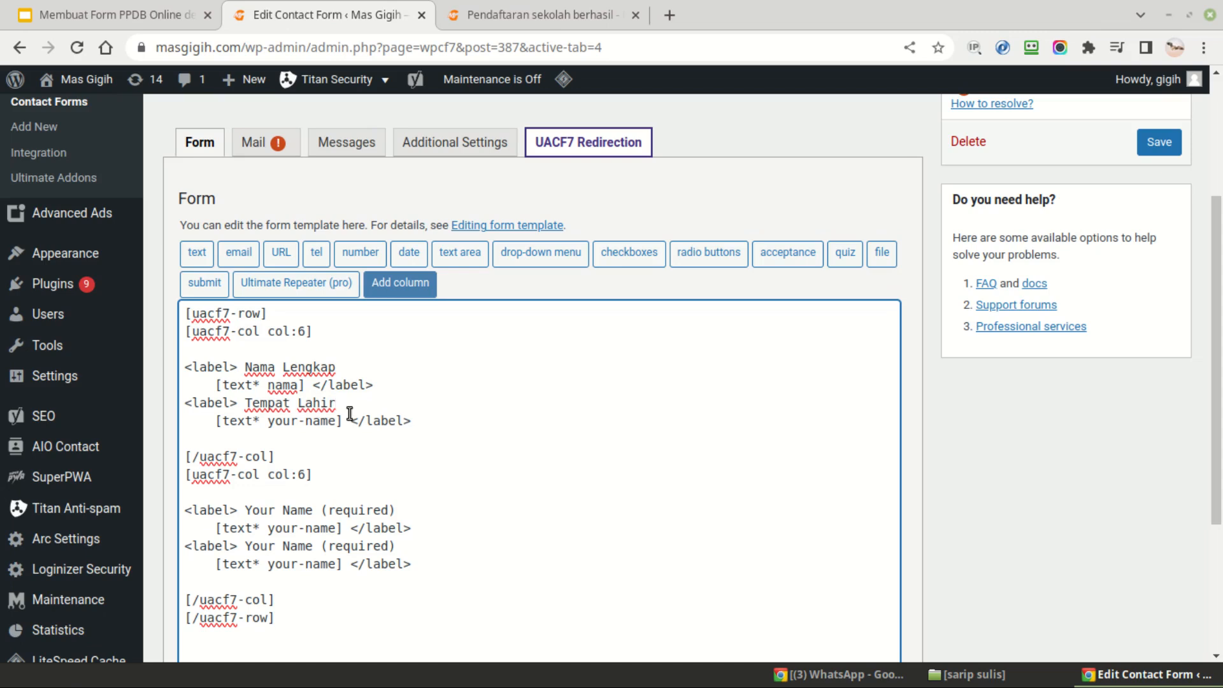
Set the Tempat Lahir field's tag name to "tempat-lahir"
double_click(241, 423)
left_click(267, 421)
key("shift+Right")
key("shift+Right")
key("shift+Right")
key("shift+Right")
key("shift+Right")
key("shift+Right")
key("shift+Right")
key("shift+Right")
key("shift+Right")
type("tempat-lahir")
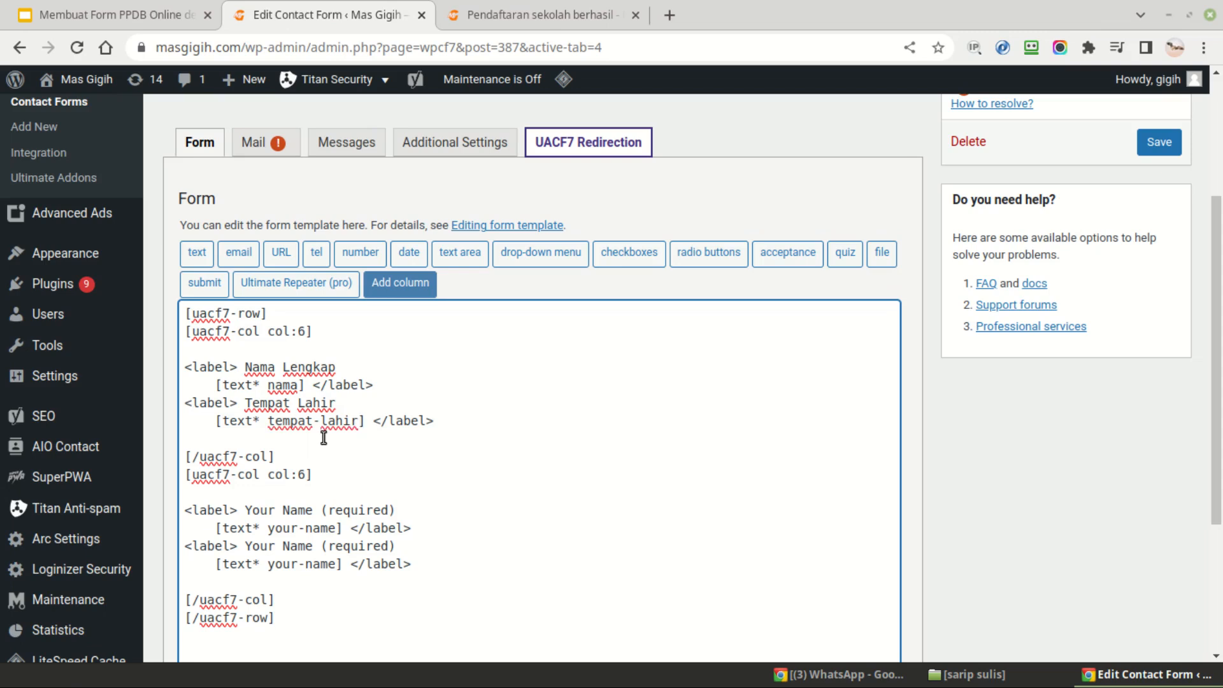
Duplicate the Tempat Lahir field on new lines directly below it in the first column
left_click(474, 426)
key("Return")
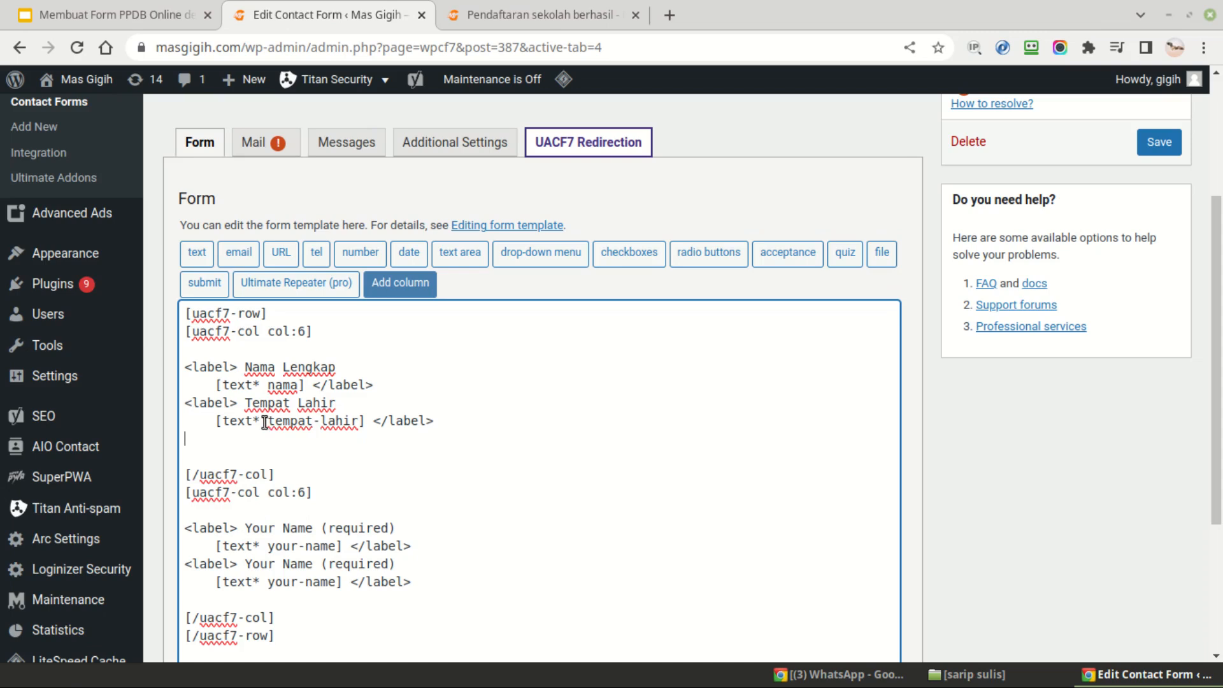
left_click_drag(474, 424, 183, 404)
key("ctrl+c")
left_click(203, 444)
key("ctrl+v")
Change the duplicated field's label to "Tanggal Lahir" and its tag type to date
double_click(248, 434)
type("Tanggal")
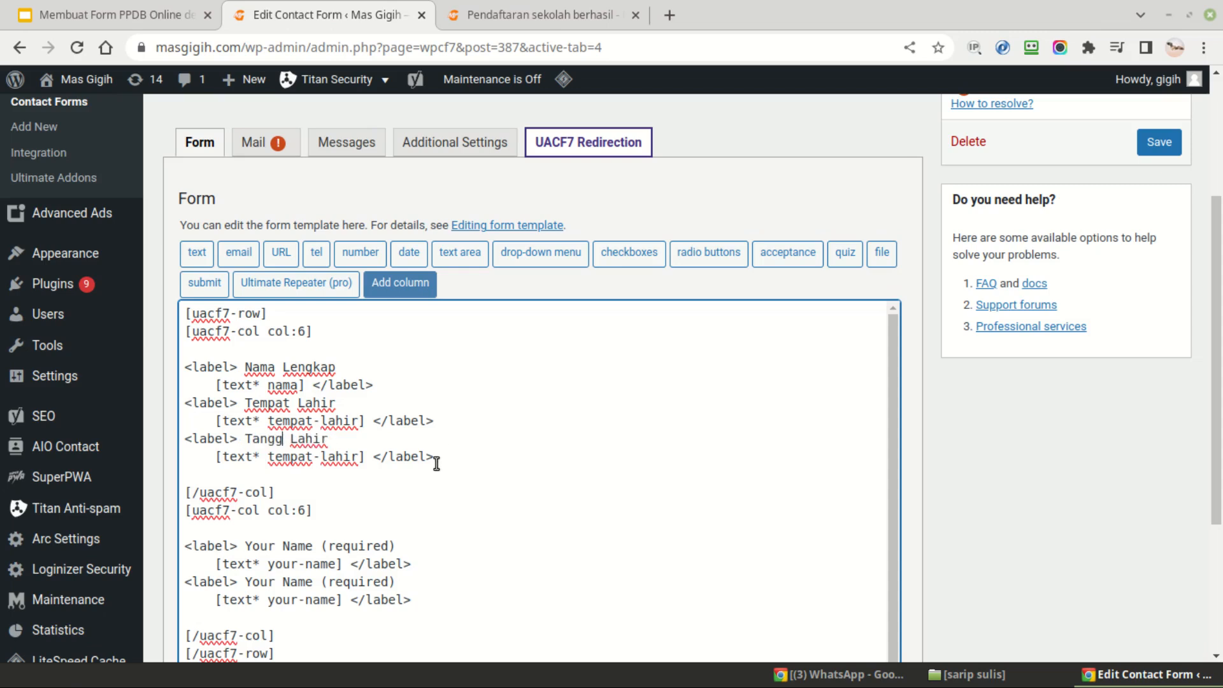
double_click(226, 457)
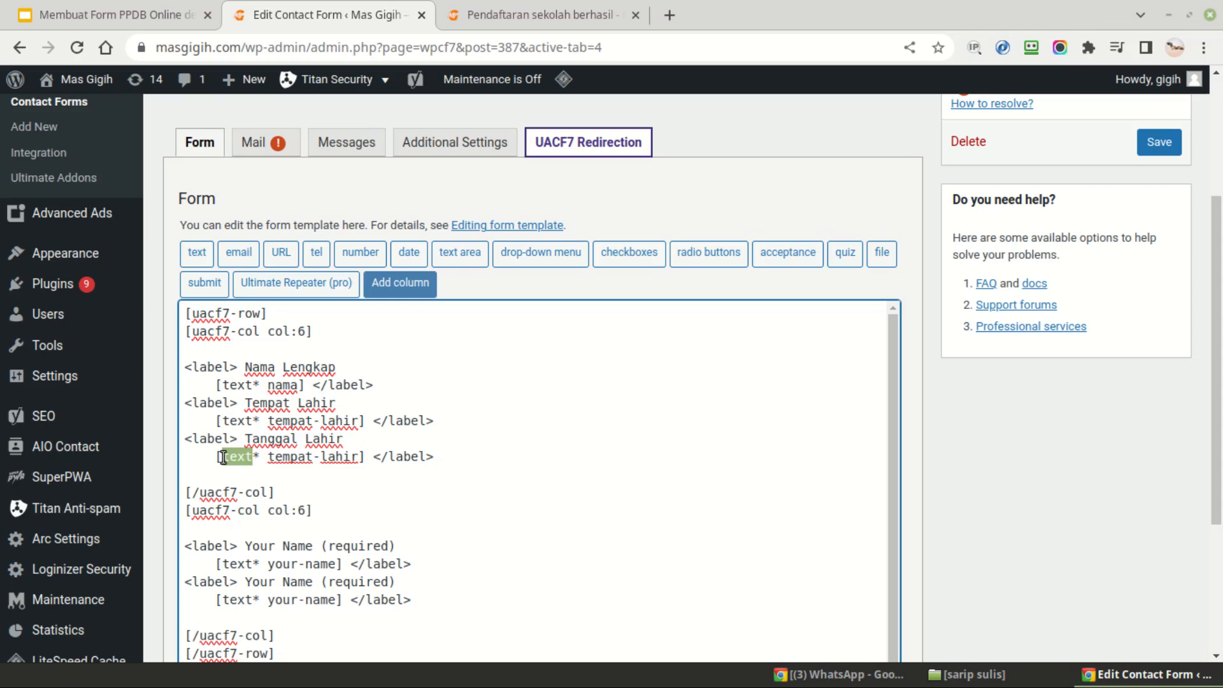
type("date")
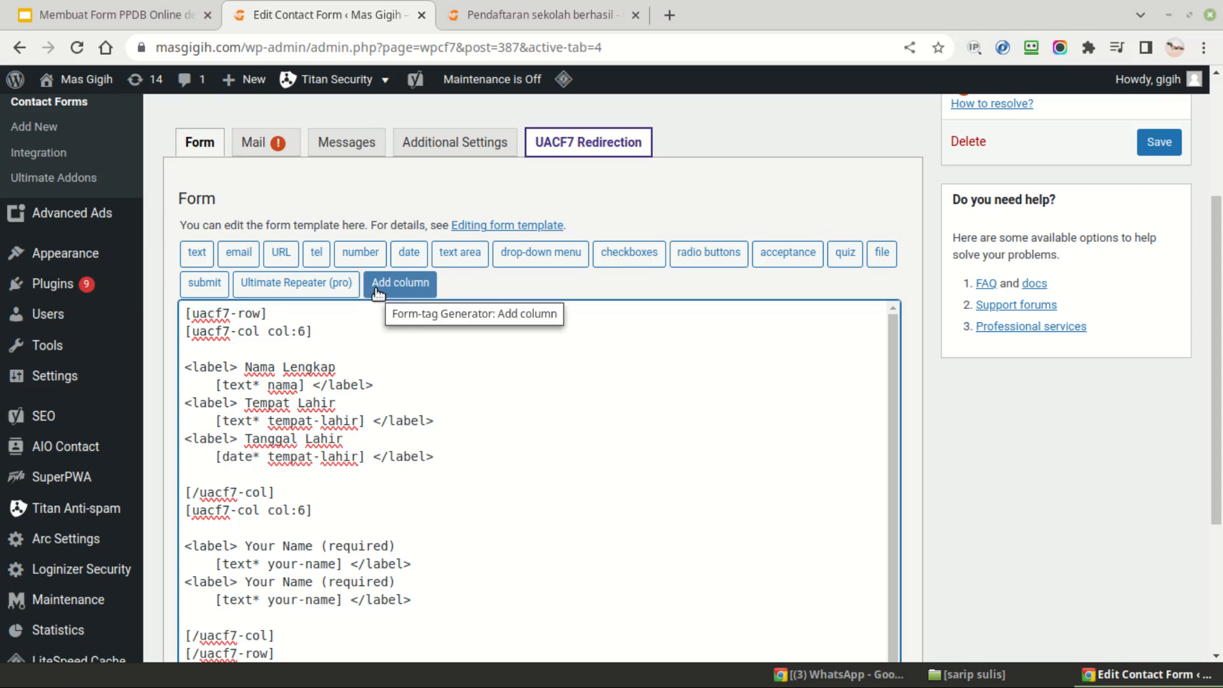
Set the Tanggal Lahir field's tag name to "tanggal-lahir"
left_click(267, 457)
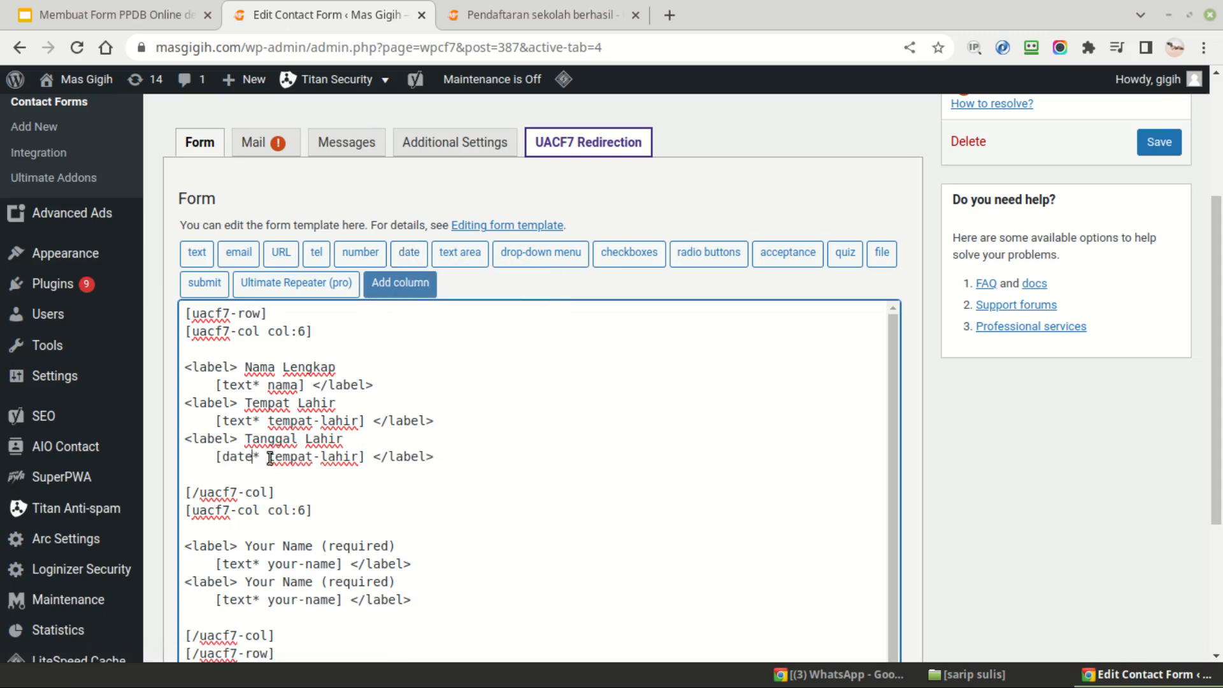
key("ctrl+shift+Right")
type("tanggal")
key("BackSpace")
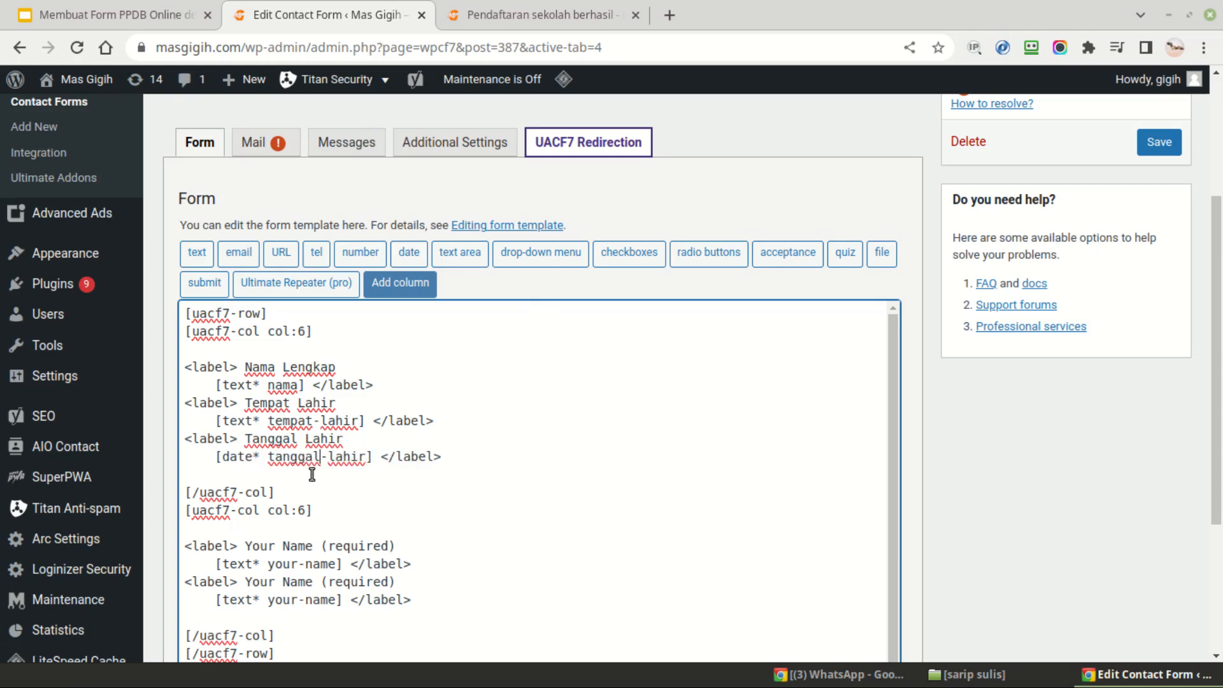
Replace the label of the second column's first field, including its "(required)" text, with "Jenis Kelamin"
scroll(312, 476, "down", 1)
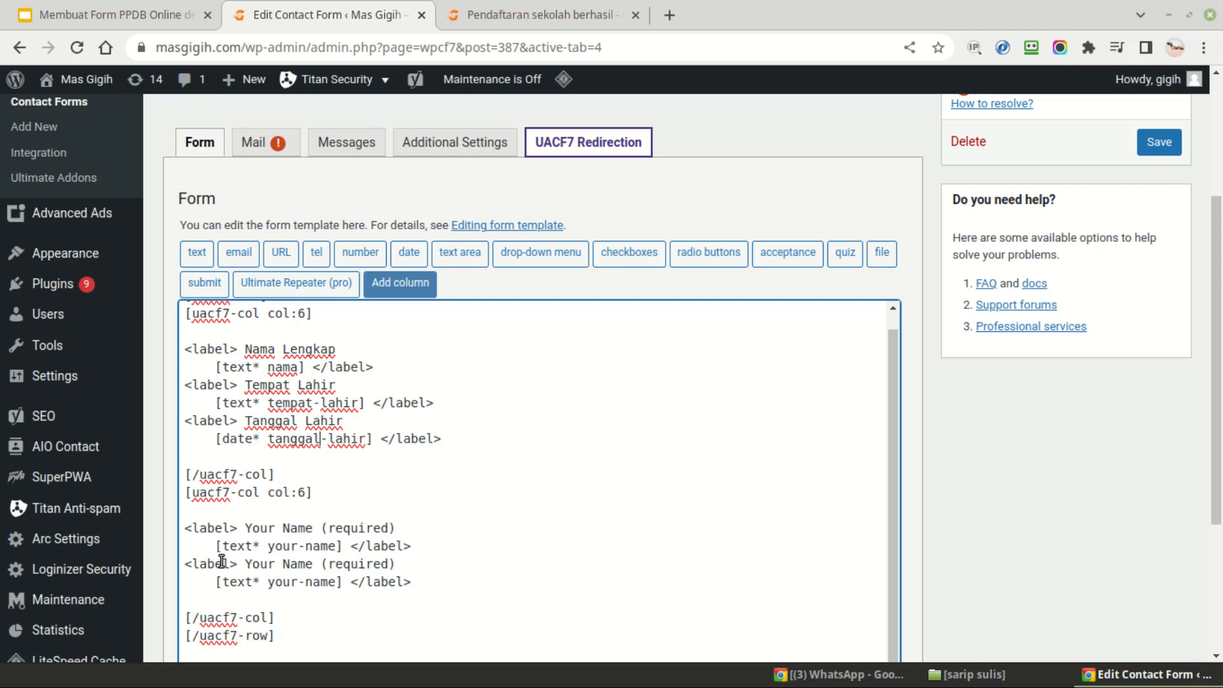
left_click(246, 528)
key("shift+Right")
key("shift+Right")
key("shift+Right")
key("shift+Right")
key("shift+Right")
key("shift+Right")
key("shift+Right")
key("shift+Right")
key("shift+Right")
key("shift+Right")
key("shift+Right")
key("shift+Right")
key("shift+Right")
key("shift+Right")
key("shift+Right")
key("shift+Right")
key("shift+Right")
key("shift+Right")
key("shift+Right")
key("shift+Right")
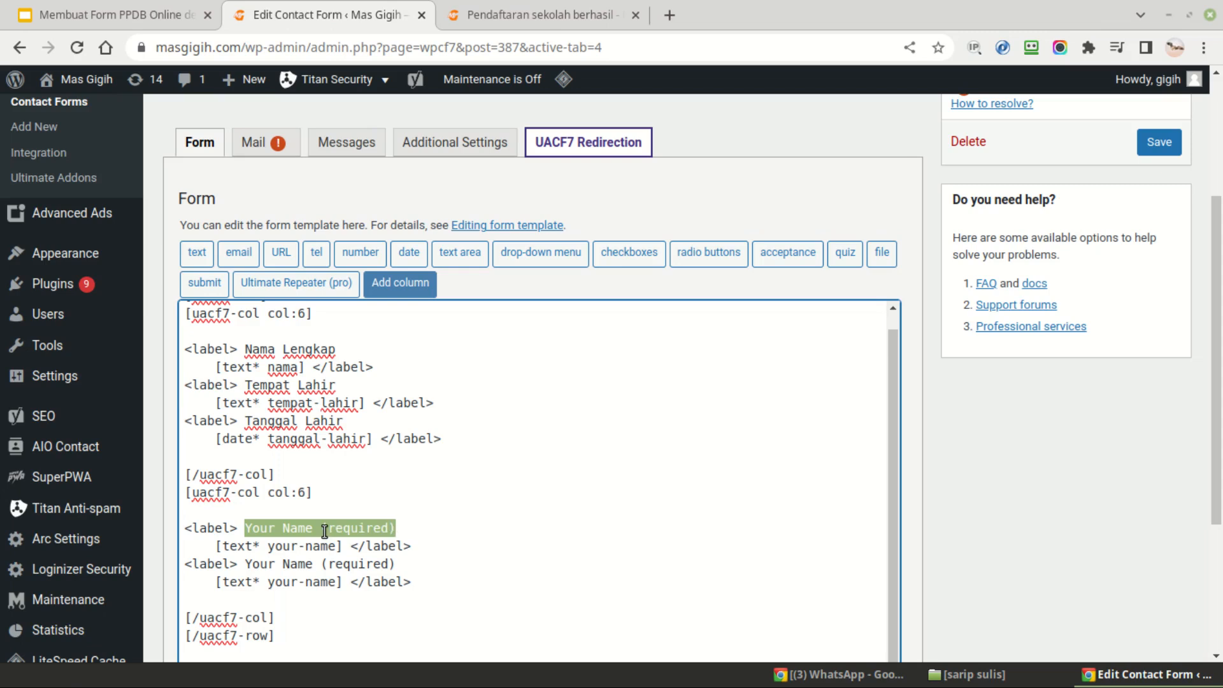
type("Jenis Kelam")
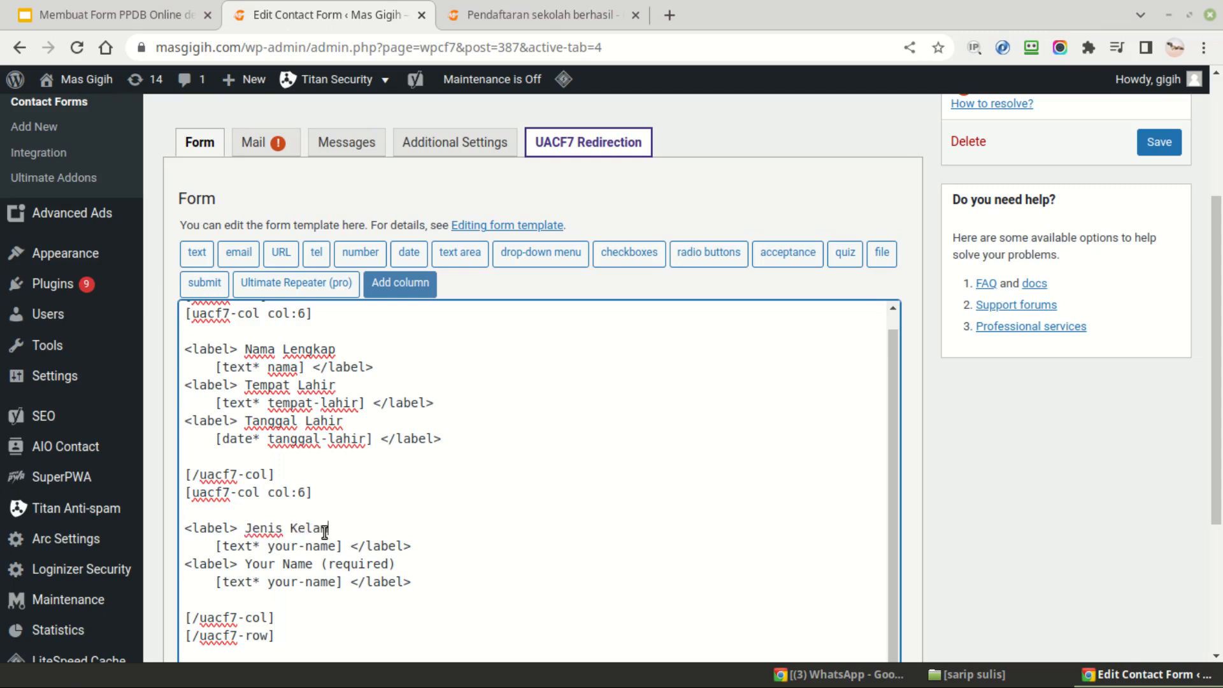
type("in")
Delete the text tag from the Jenis Kelamin field, keeping its closing label tag
key("Down")
key("shift+Left")
key("shift+Left")
key("shift+Left")
key("shift+Left")
key("shift+Left")
key("shift+Left")
key("shift+Left")
key("shift+Left")
key("shift+Left")
key("shift+Left")
key("shift+Left")
key("shift+Left")
key("shift+Left")
key("shift+Left")
key("shift+Left")
key("shift+Left")
key("shift+Left")
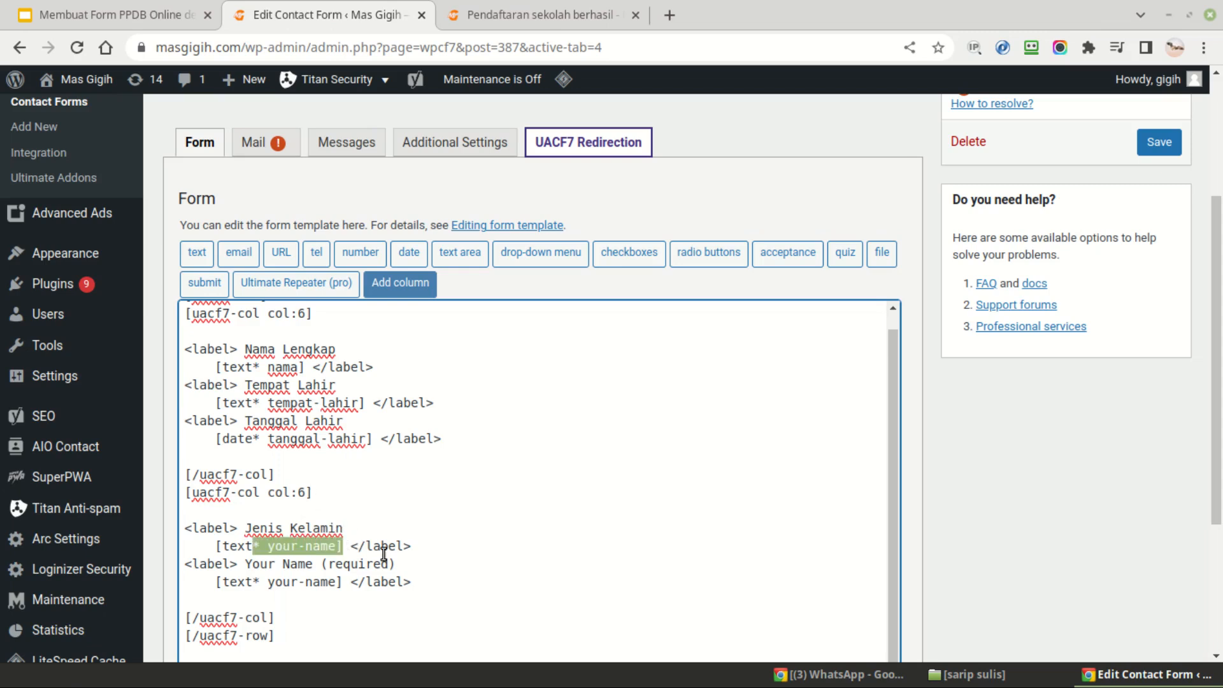
key("BackSpace")
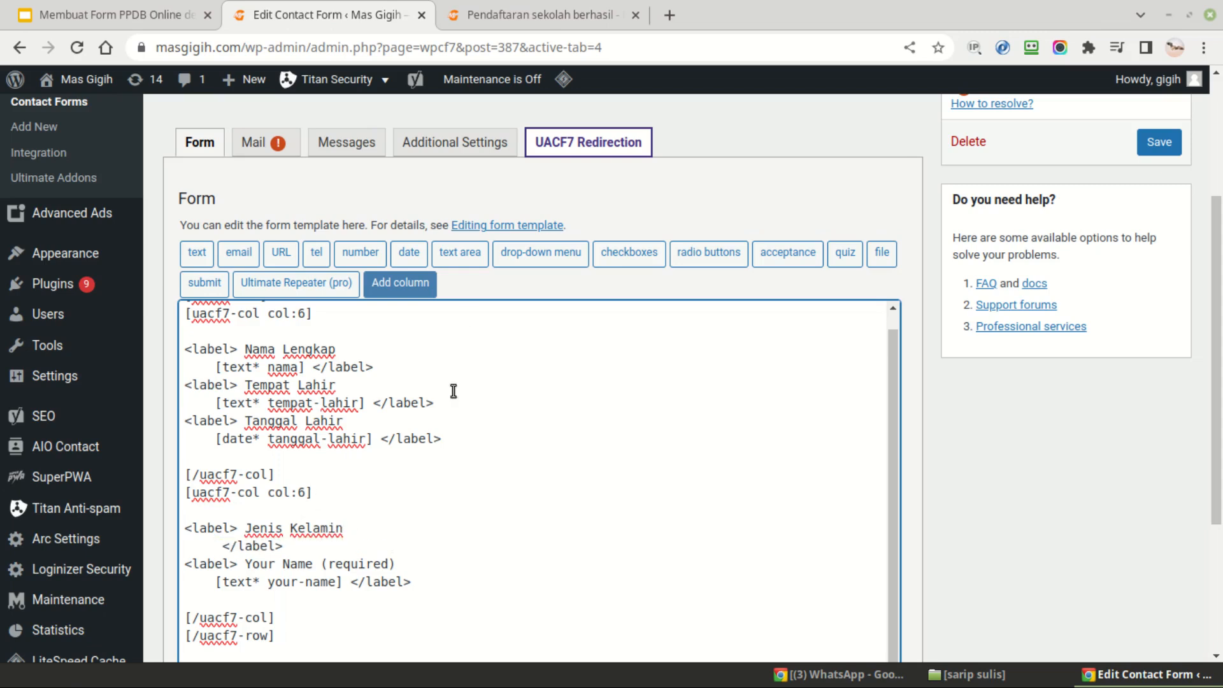
Start a drop-down menu tag for the Jenis Kelamin field, named "jenis-kelamin" and marked as required
left_click(546, 258)
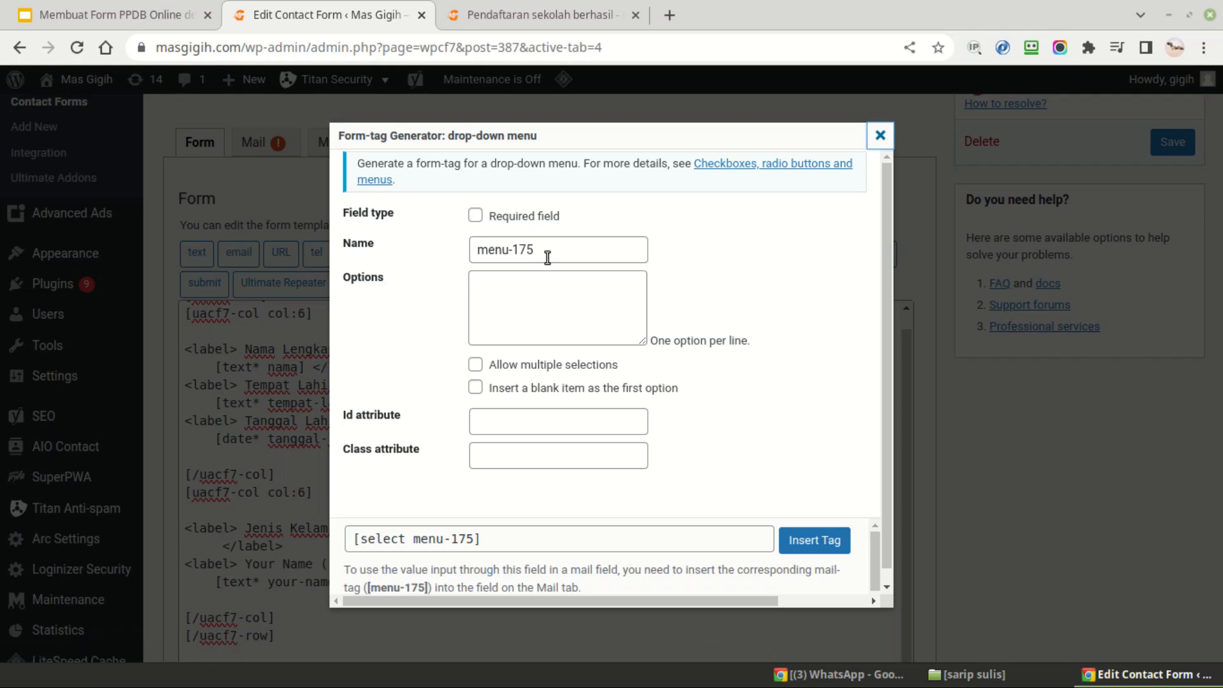
triple_click(547, 257)
type("jen")
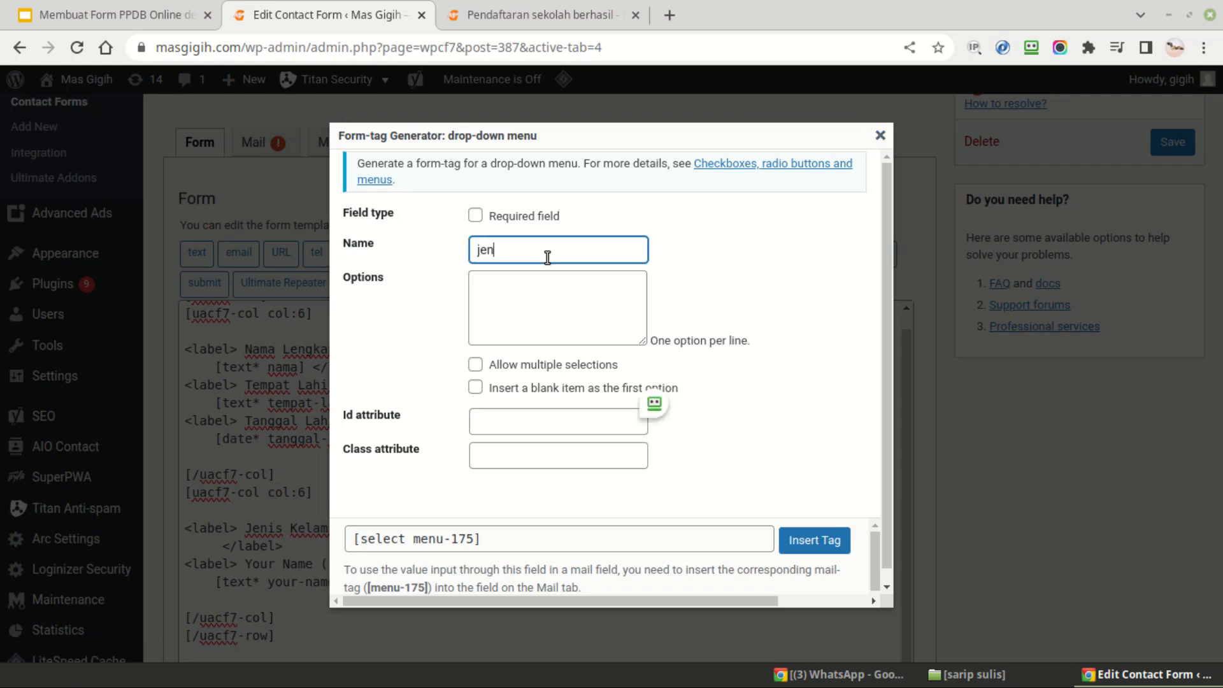
type("is-kelamin")
left_click(475, 216)
Give the drop-down the options "Laki-laki" and "Perempuan" on separate lines and insert the tag into the form
left_click(512, 286)
type("Laki")
key("BackSpace")
key("BackSpace")
key("BackSpace")
type("aki-laki ")
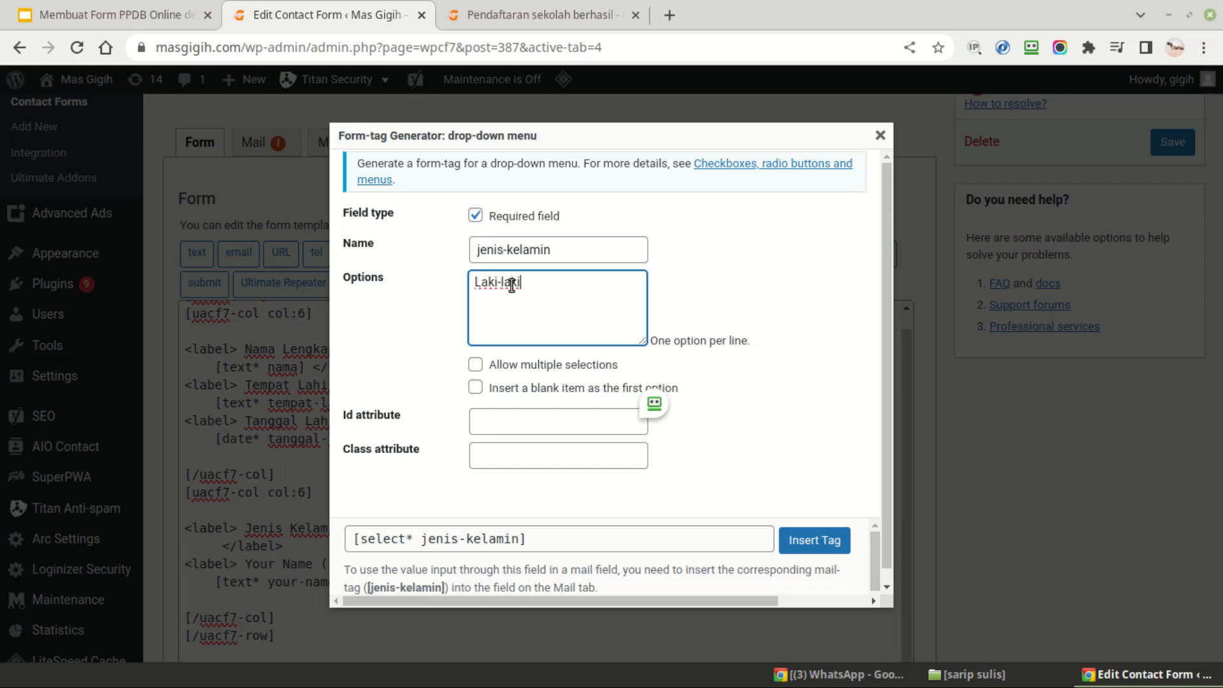
type("Perempuan")
scroll(686, 479, "down", 1)
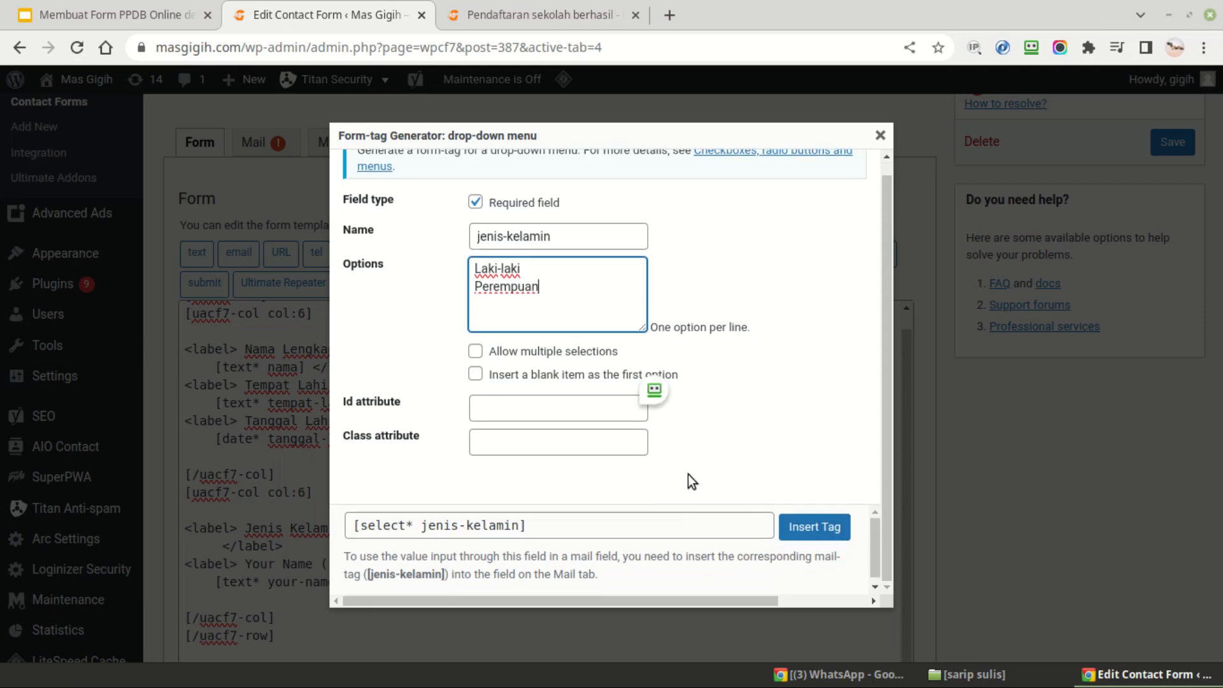
left_click(689, 474)
left_click(812, 528)
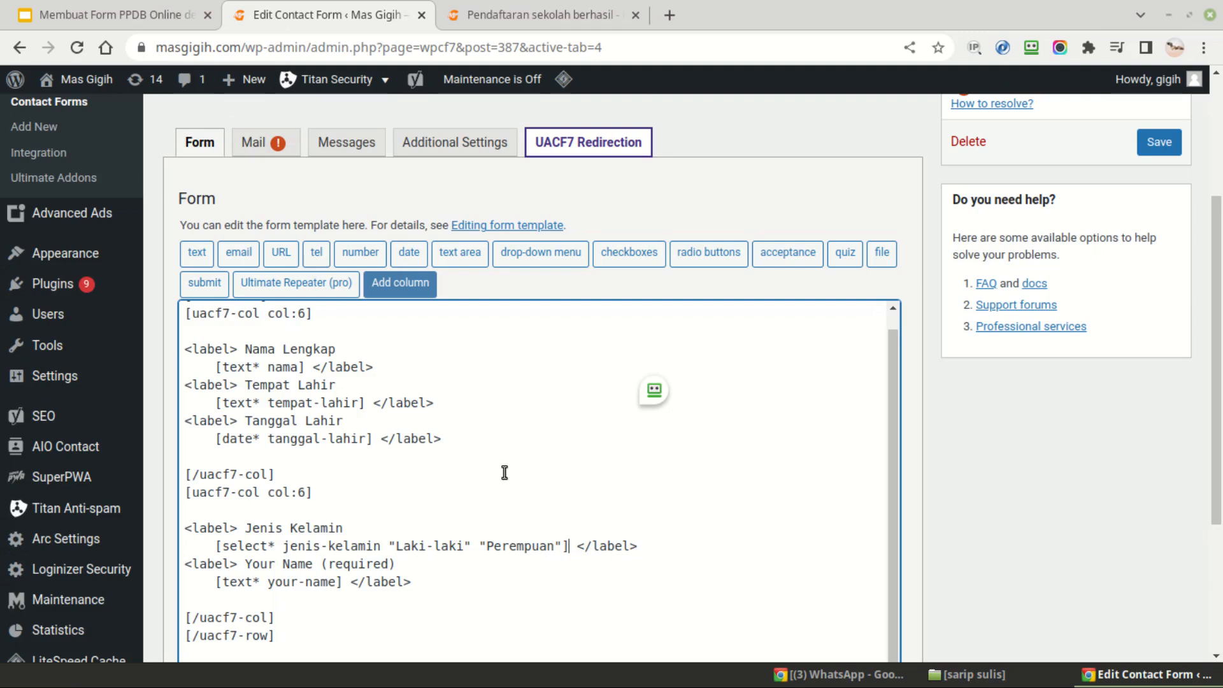
Replace the label of the second column's second field, including its "(required)" text, with "NIK"
scroll(465, 472, "down", 3)
left_click(252, 456)
key("ctrl+shift+Right")
key("ctrl+shift+Right")
key("ctrl+shift+Right")
key("ctrl+shift+Right")
key("ctrl+shift+Right")
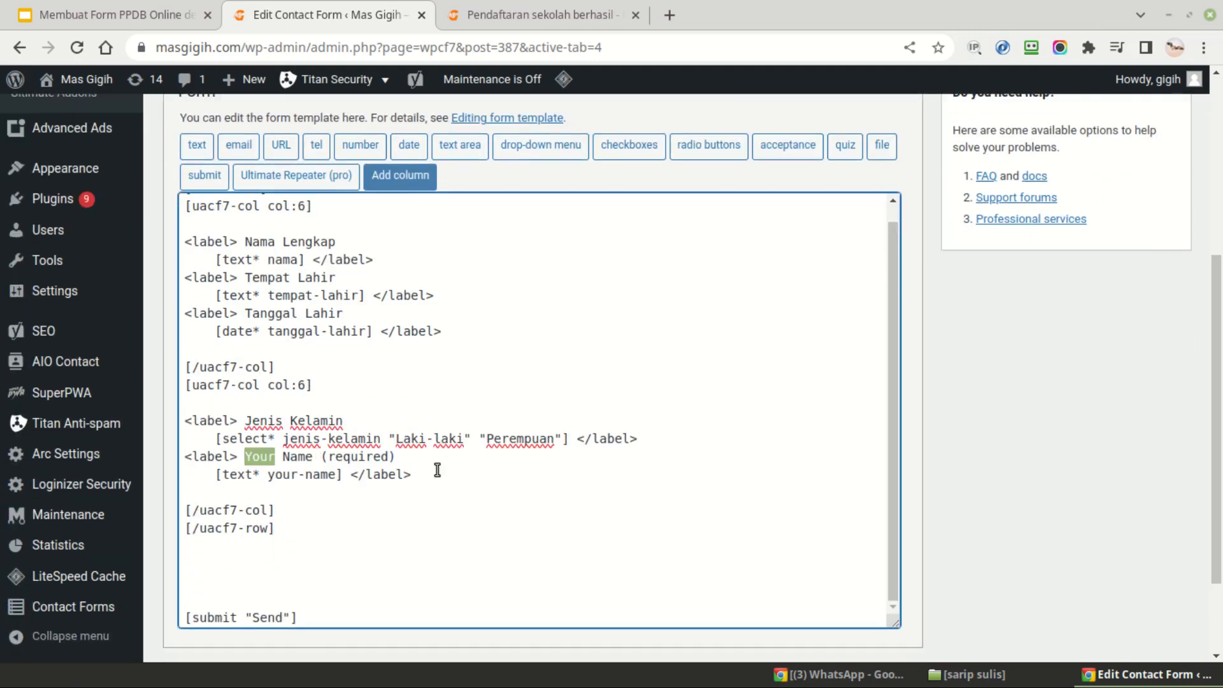
type("NIK")
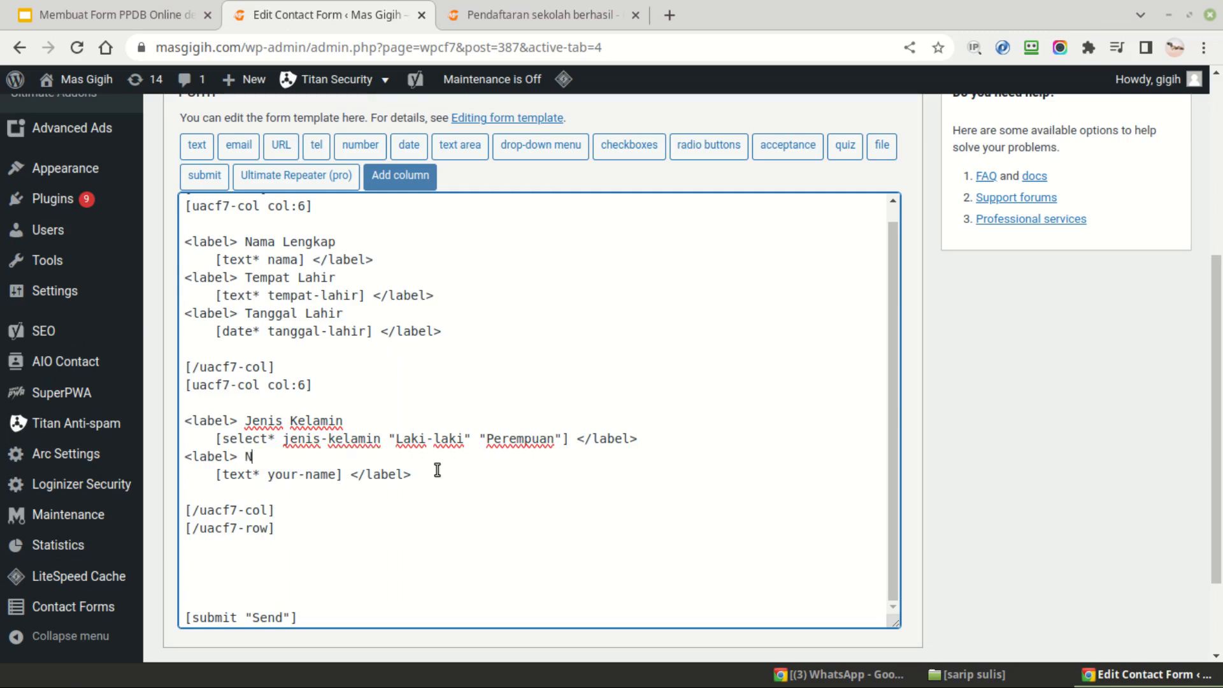
Set the NIK field's tag name to "nik"
key("Down")
key("ctrl+shift+Right")
key("ctrl+shift+Right")
key("ctrl+shift+Right")
type("nik")
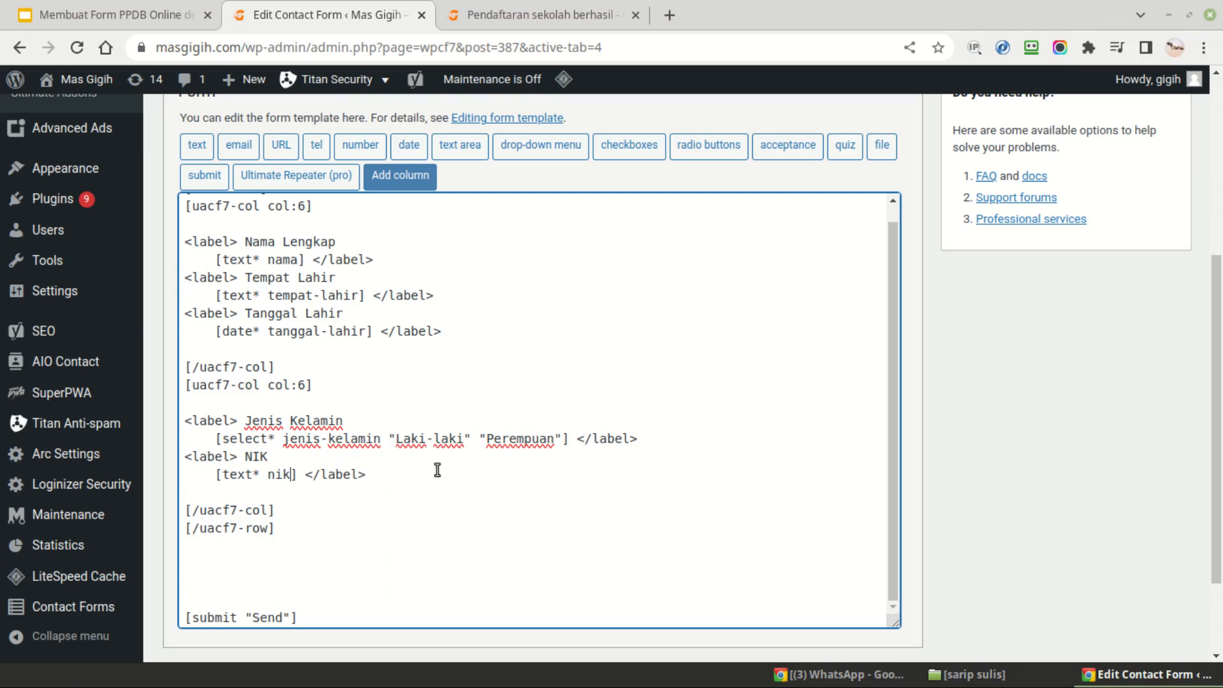
Duplicate the NIK field on new lines directly below it in the second column
left_click_drag(186, 457, 351, 482)
key("ctrl+c")
left_click(393, 479)
key("Return")
key("ctrl+v")
Change both the label and the tag name of the duplicated NIK field to "NISN"
double_click(255, 493)
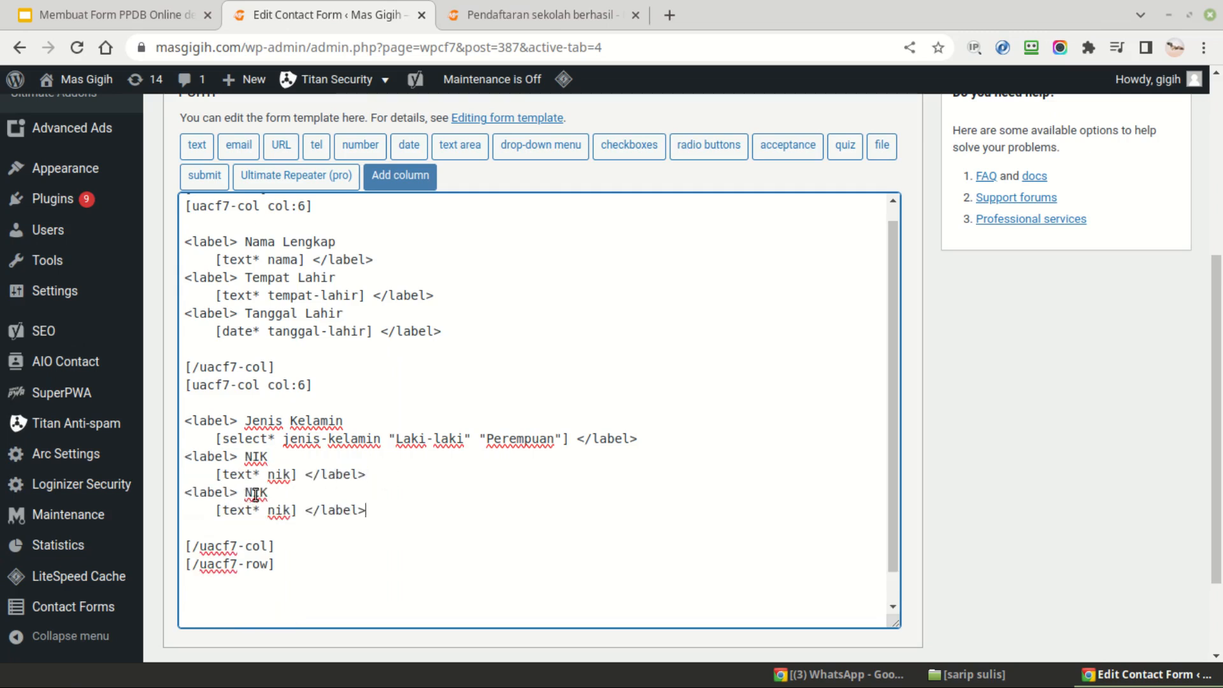
type("NISN")
key("ctrl+shift+Right")
type("NISN")
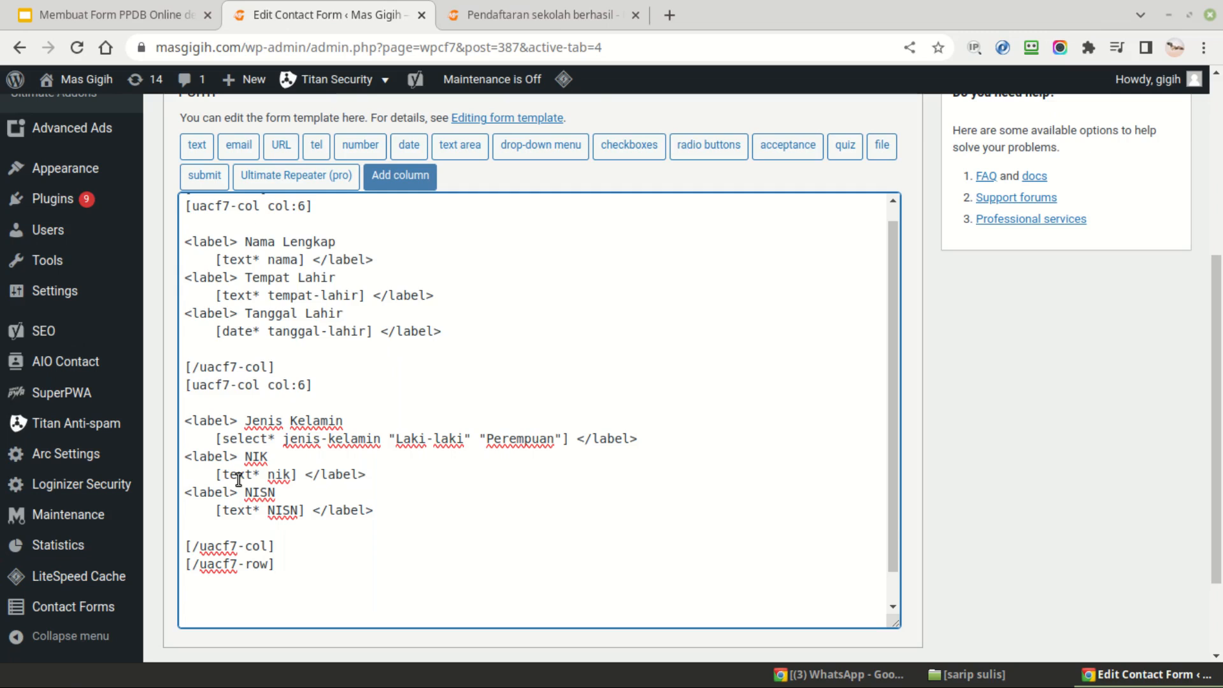
Change the NIK field's tag type from text to number
double_click(238, 480)
type("number")
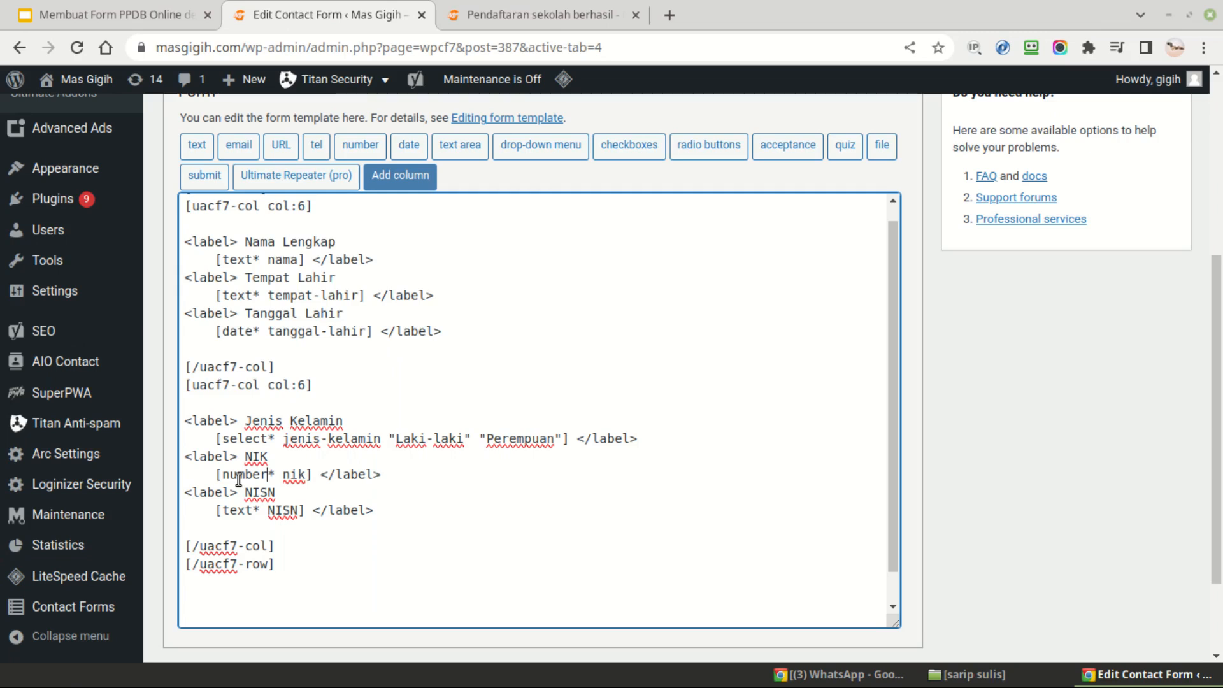
double_click(239, 479)
left_click(244, 510)
left_click(385, 501)
scroll(386, 500, "up", 1)
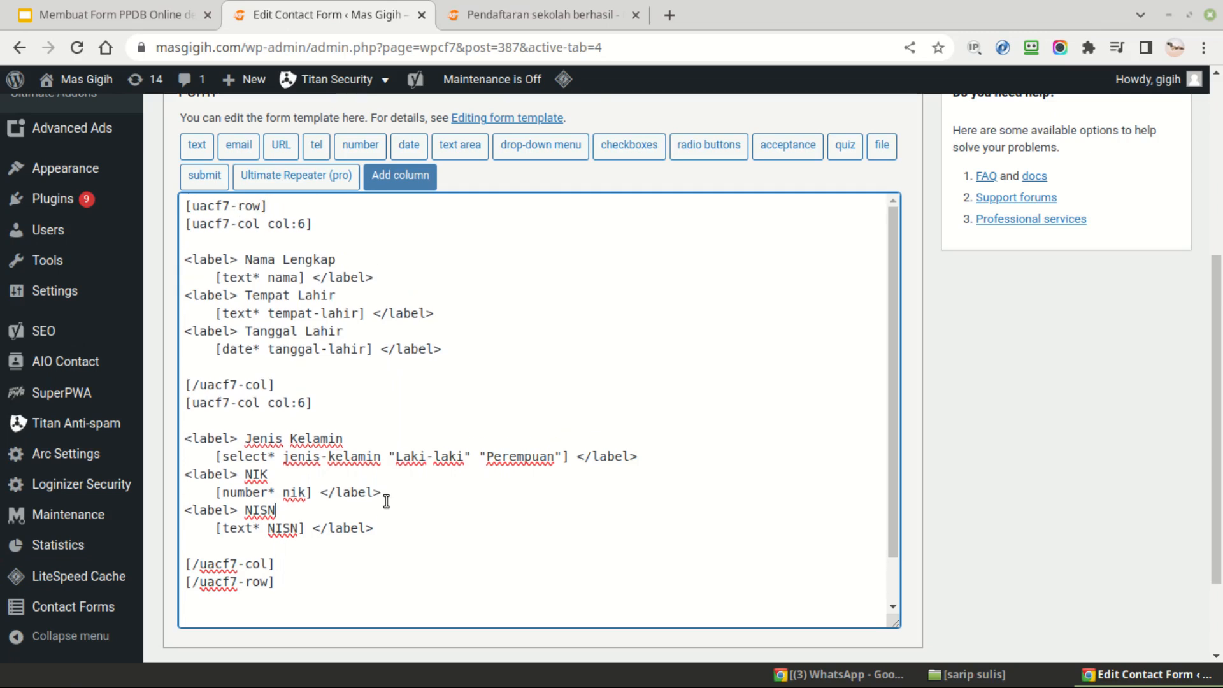
Remove a blank line above the submit tag and set the submit button's text to "Kirim Formulir Pendaftaran"
scroll(385, 500, "down", 2)
scroll(443, 482, "down", 2)
left_click(240, 459)
key("BackSpace")
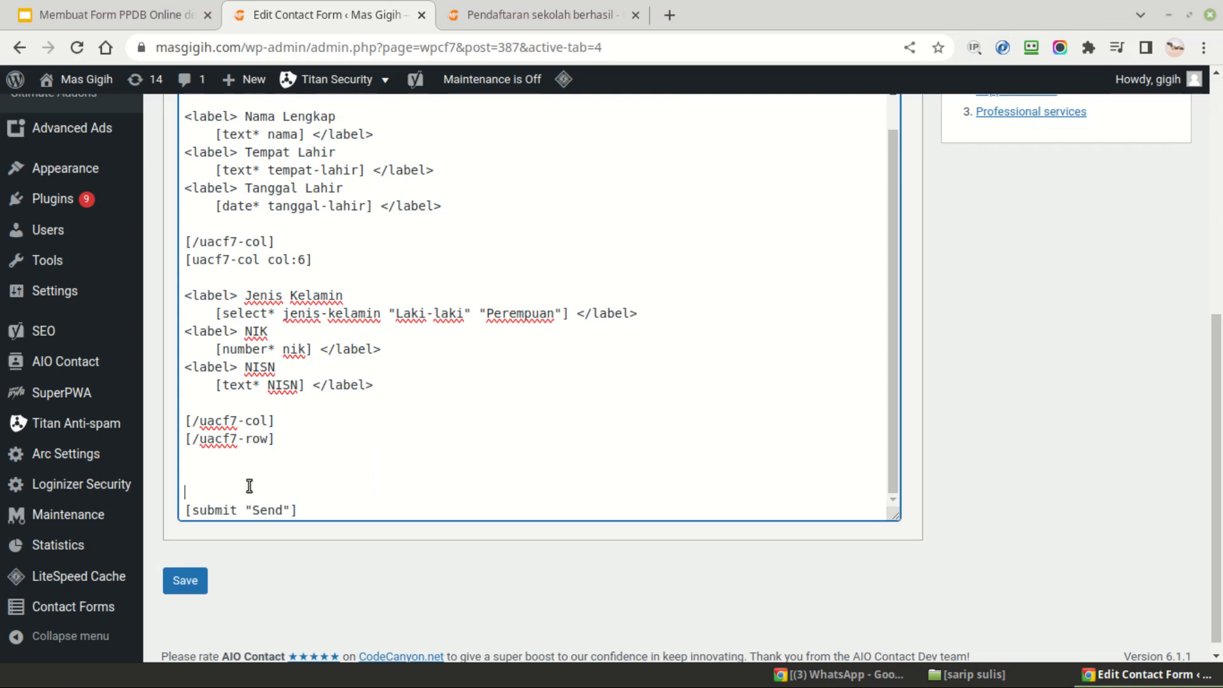
double_click(263, 512)
type("Kirim Formulir Pendaftaran")
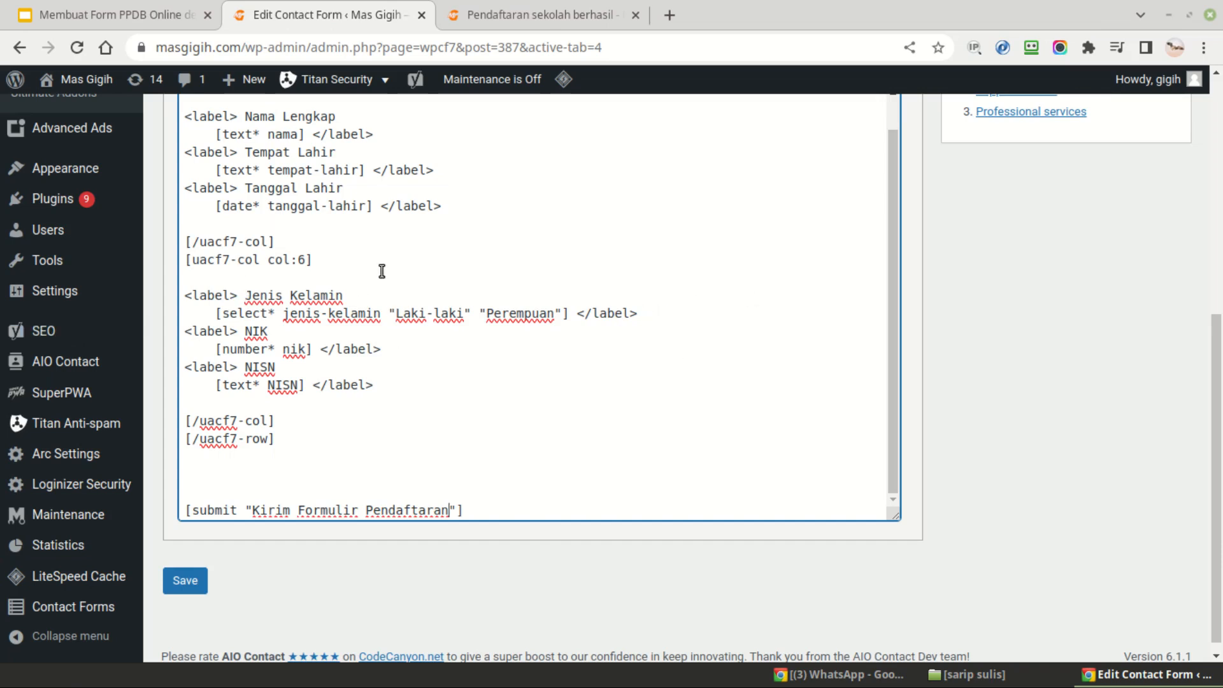
Clear the additional headers in the form's mail settings
scroll(383, 272, "up", 2)
scroll(1008, 357, "up", 5)
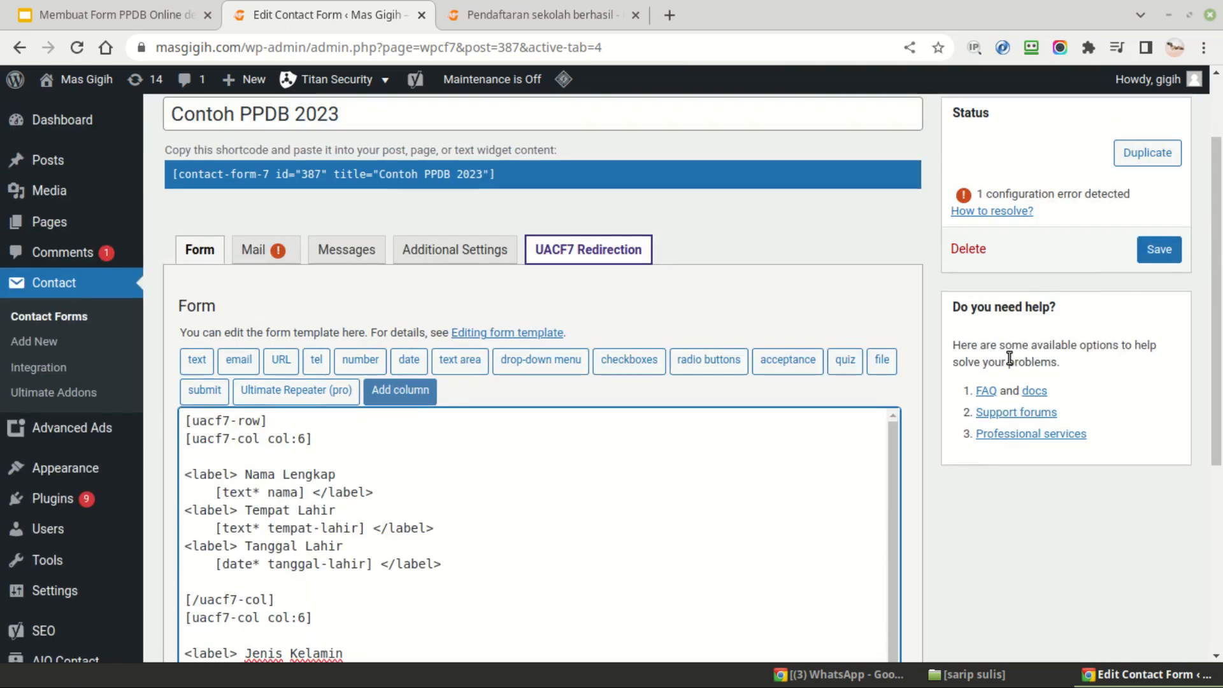
left_click(268, 253)
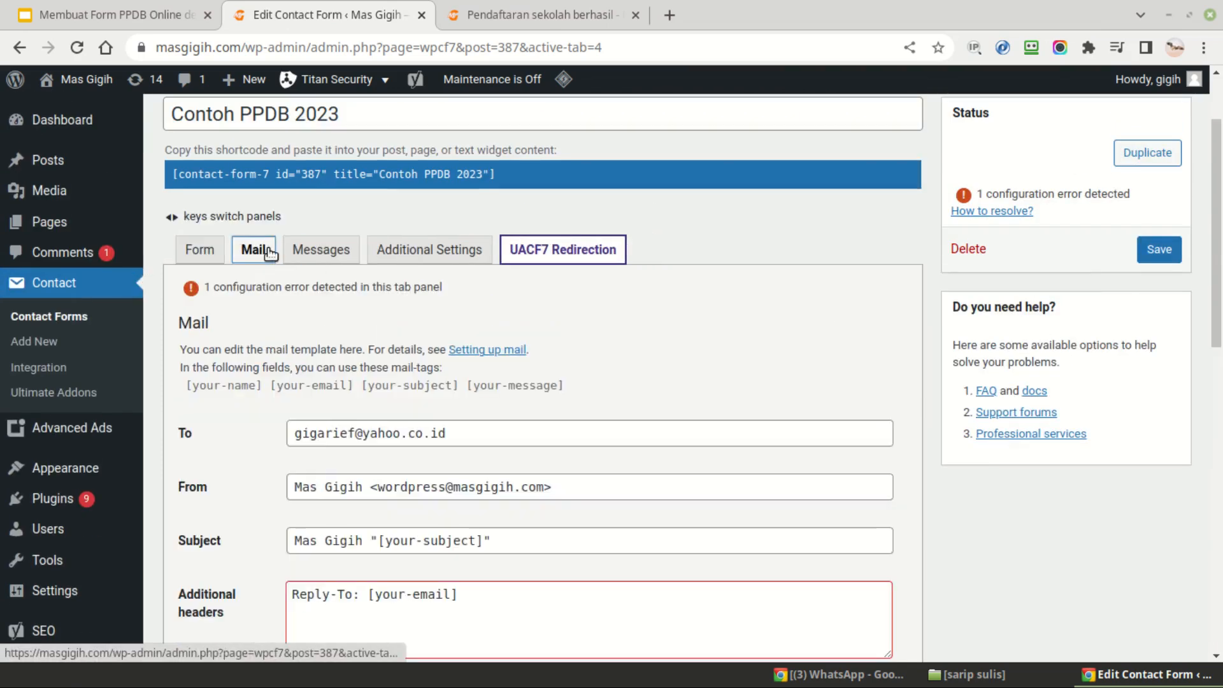
scroll(289, 297, "down", 2)
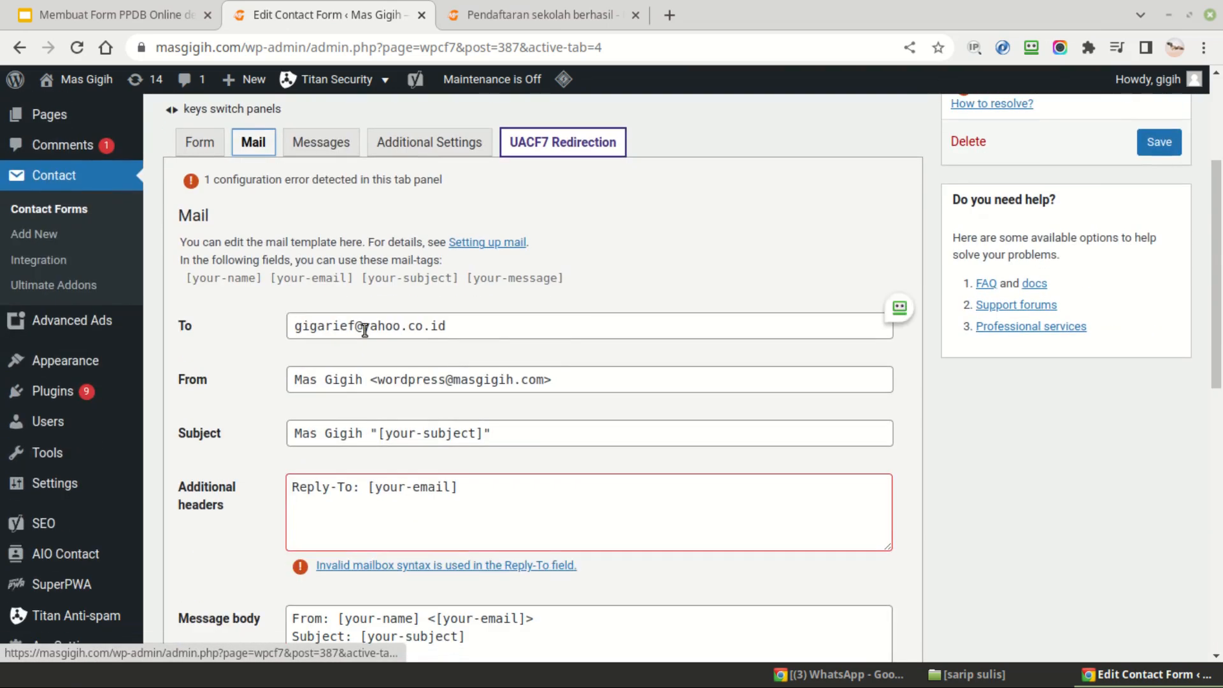
scroll(225, 418, "down", 2)
left_click(334, 401)
key("ctrl+a")
key("BackSpace")
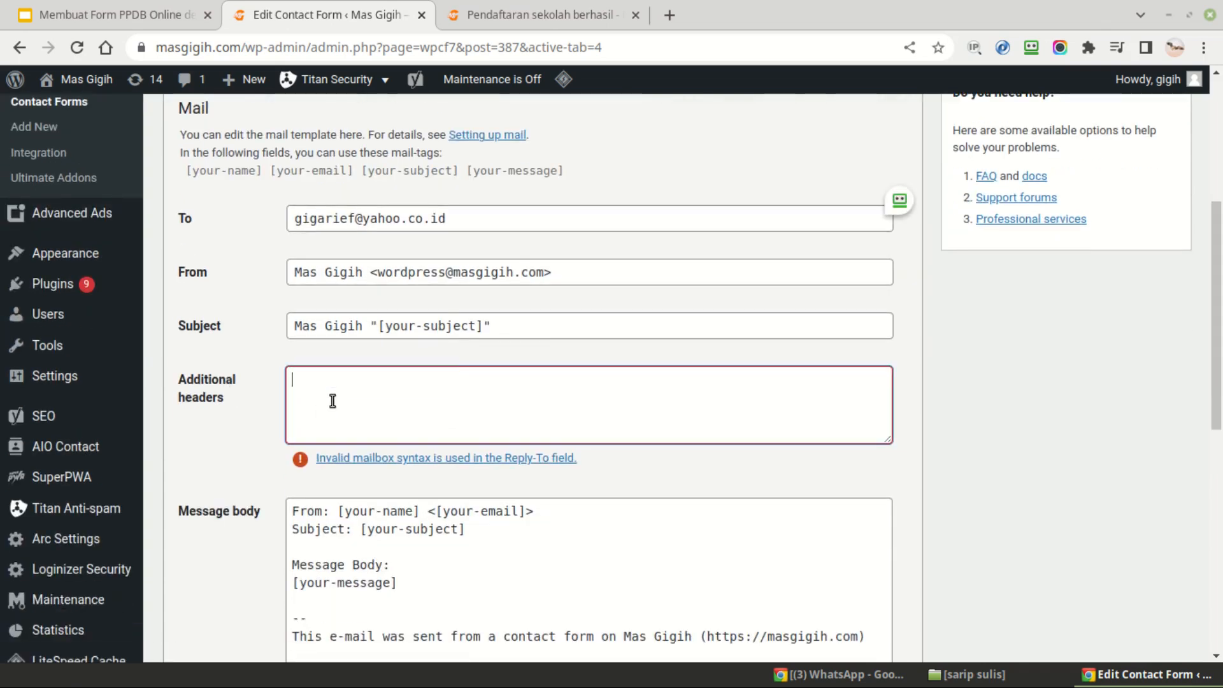
left_click(239, 426)
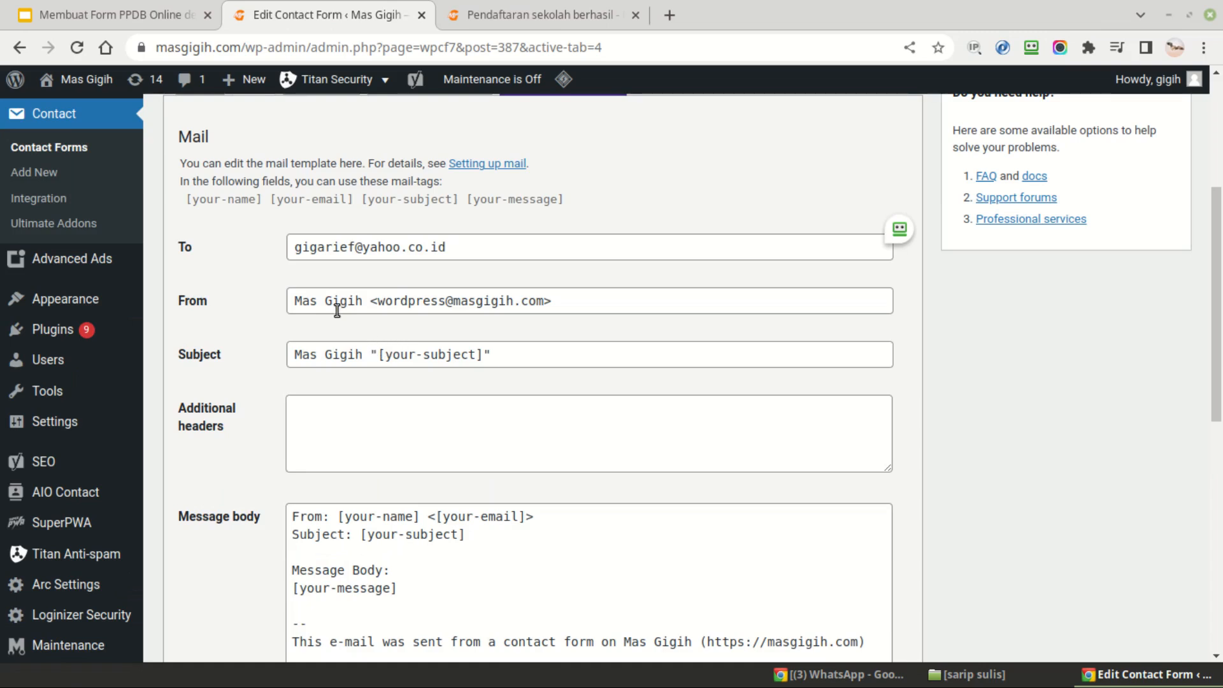
Set the mail subject to Ada Pendaftaran Baru "[nama]"
double_click(301, 355)
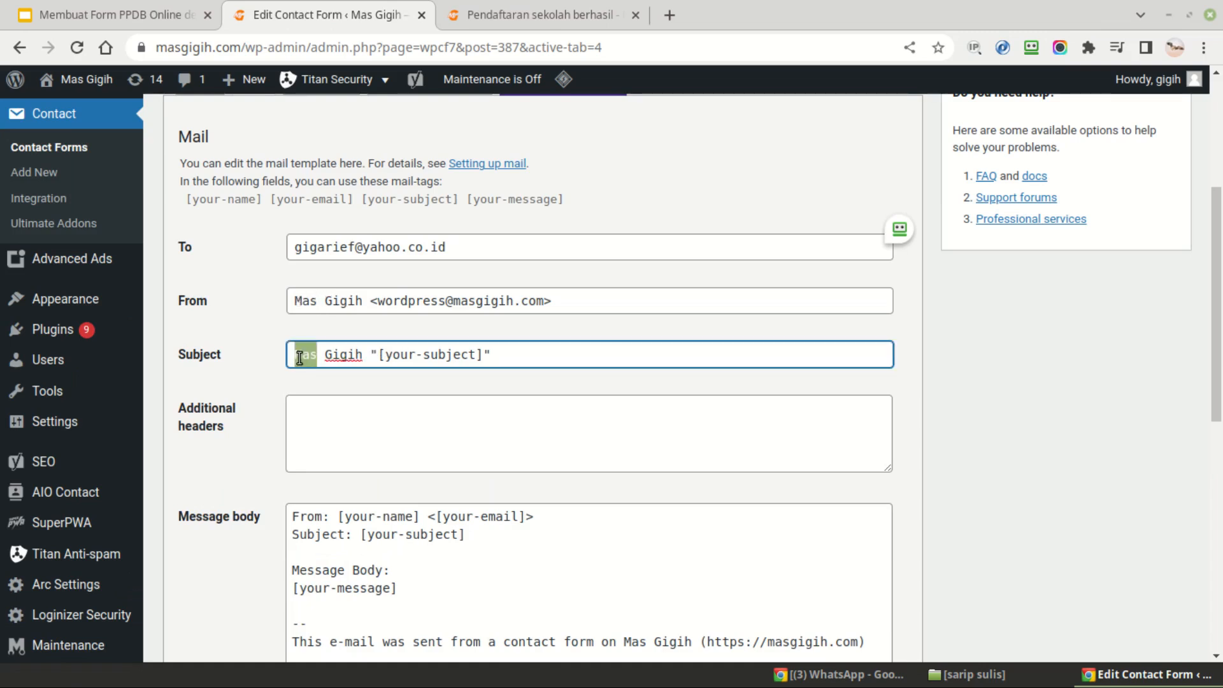
left_click(328, 358, "shift")
type("Ada Pendaf")
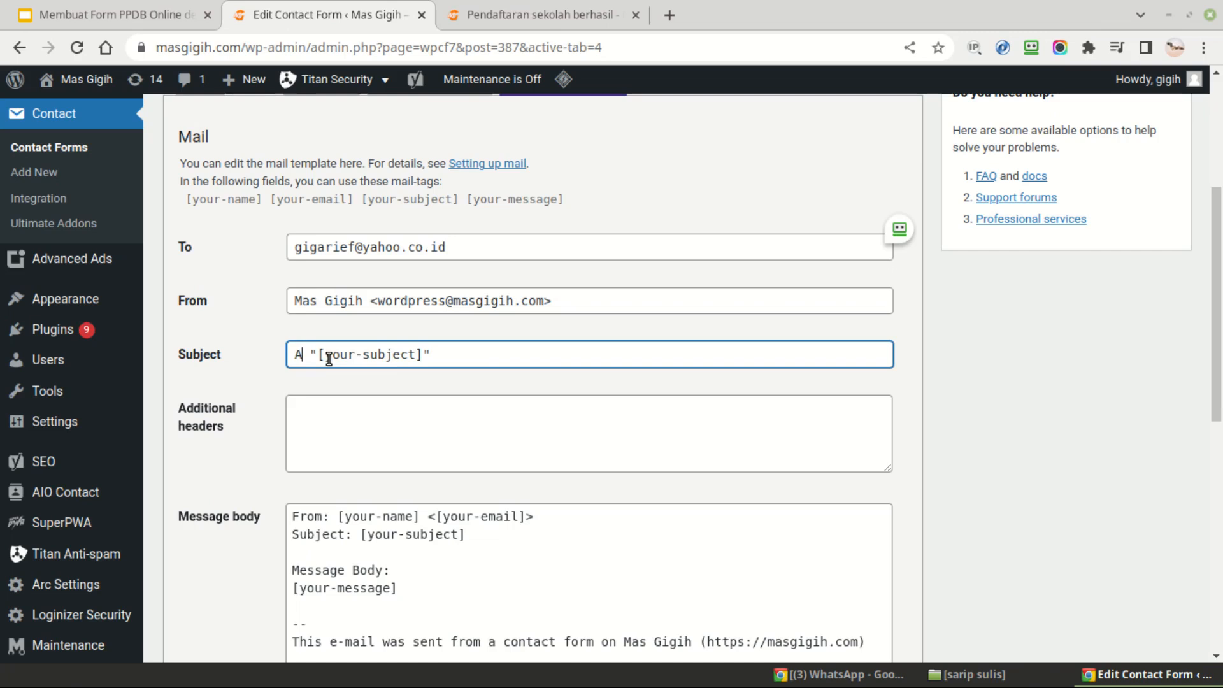
type("taran ")
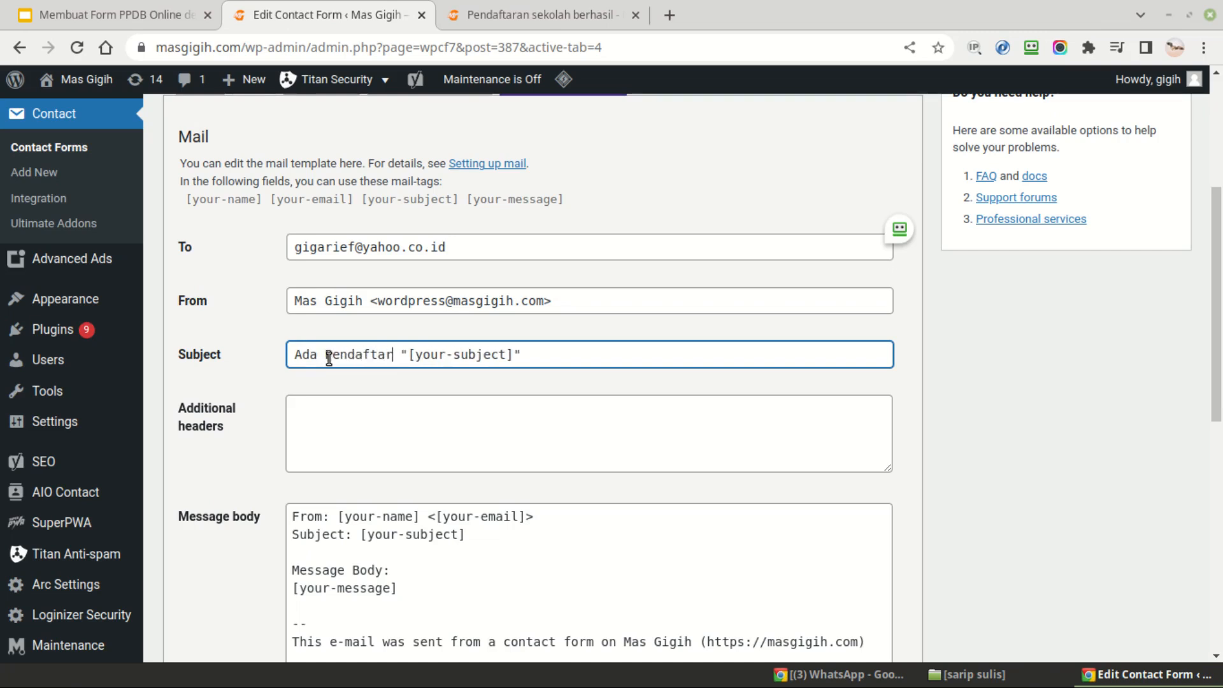
type("Baru")
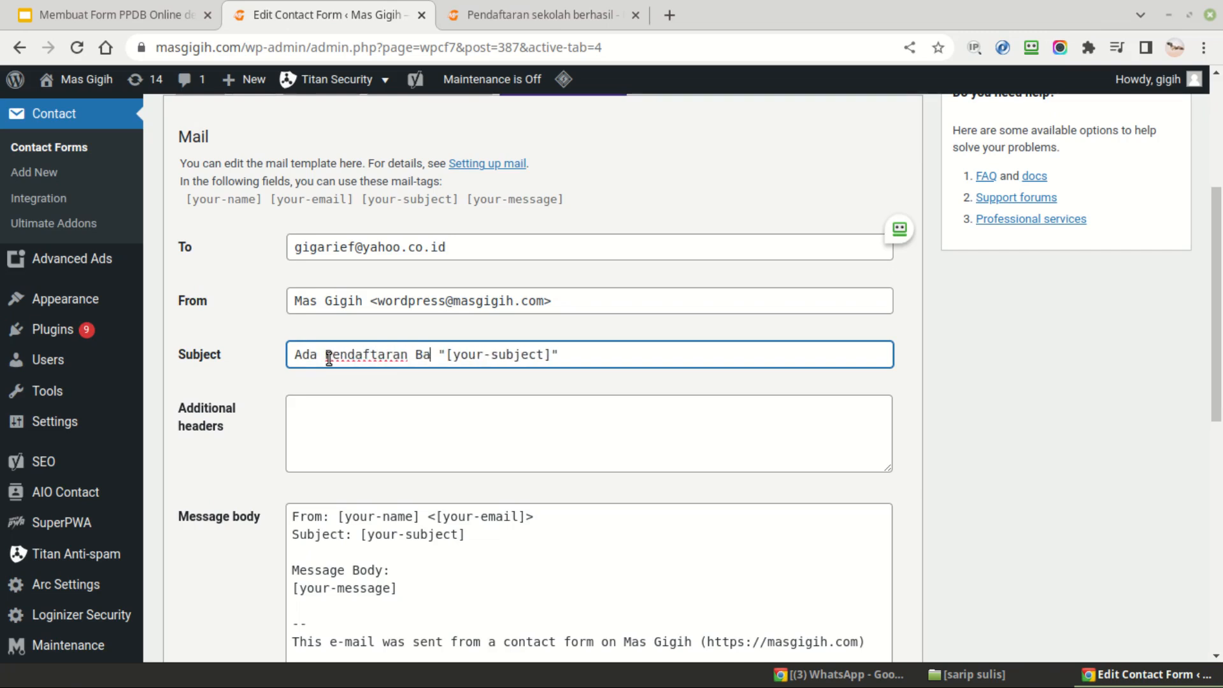
key("Right")
key("ctrl+shift+Right")
key("ctrl+shift+Right")
key("ctrl+shift+Right")
type("nama")
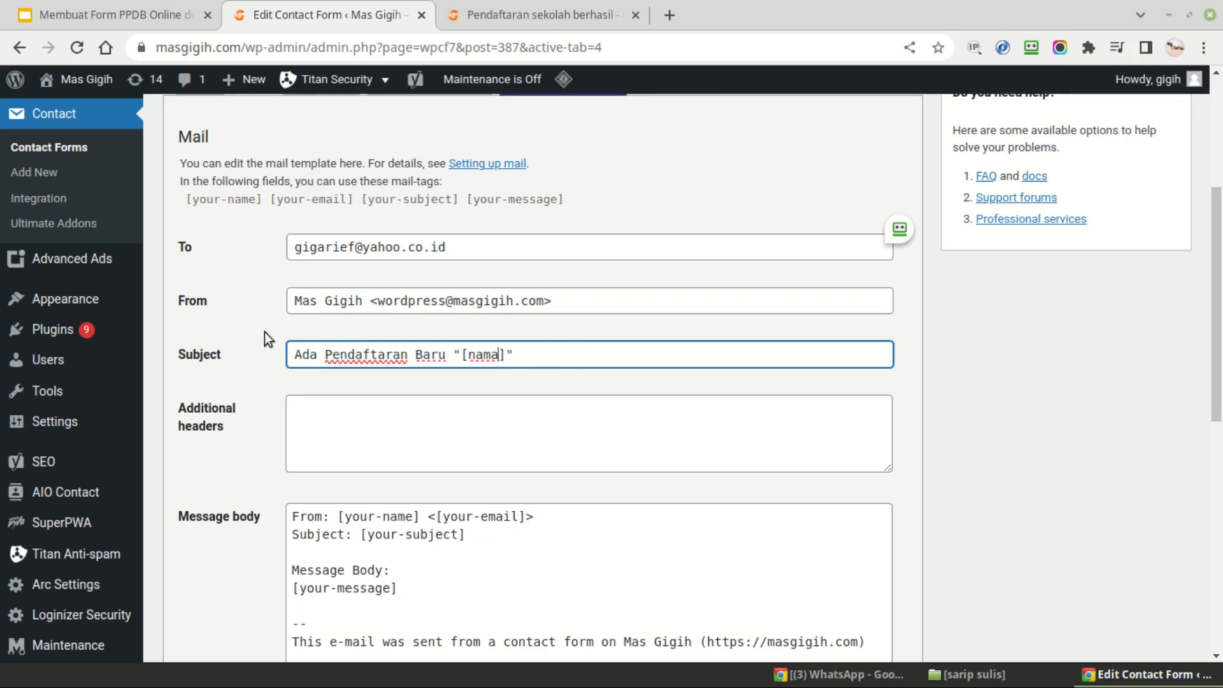
Check the Nama Lengkap field's tag name in the form template, then return to the mail settings
scroll(263, 329, "up", 3)
left_click(215, 302)
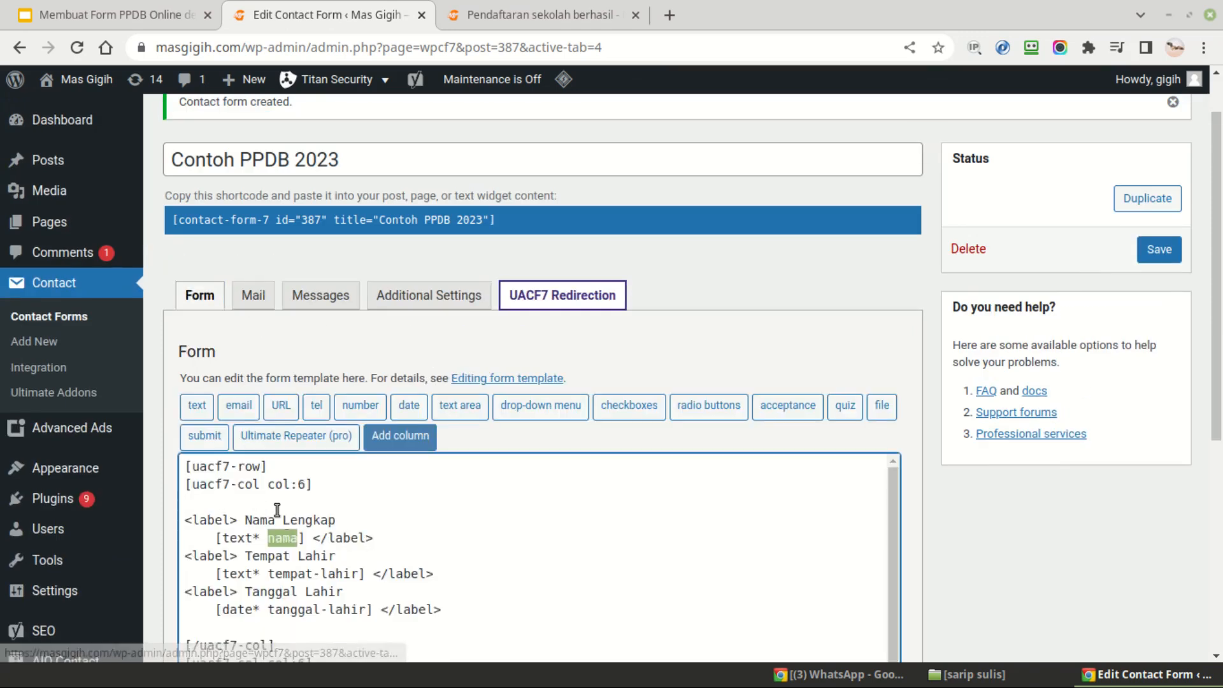
left_click(253, 295)
scroll(373, 488, "down", 3)
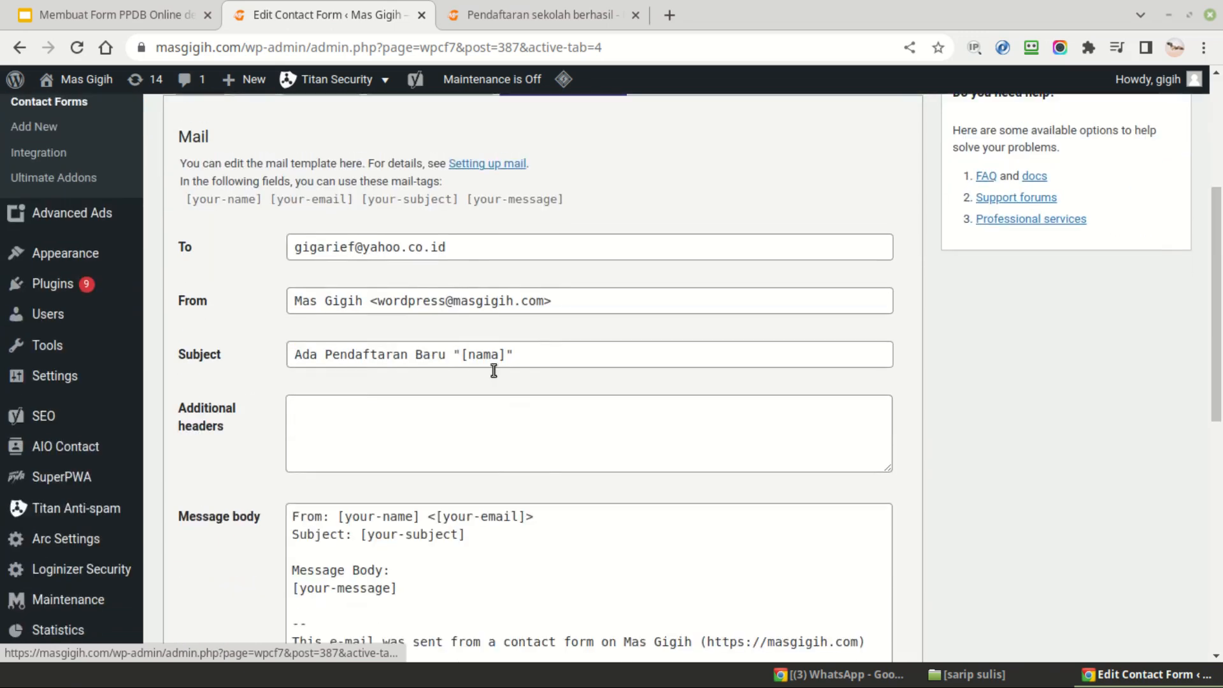
Replace the default sender, subject and message lines of the mail's message body with the greeting "Hai admin,"
scroll(388, 468, "down", 2)
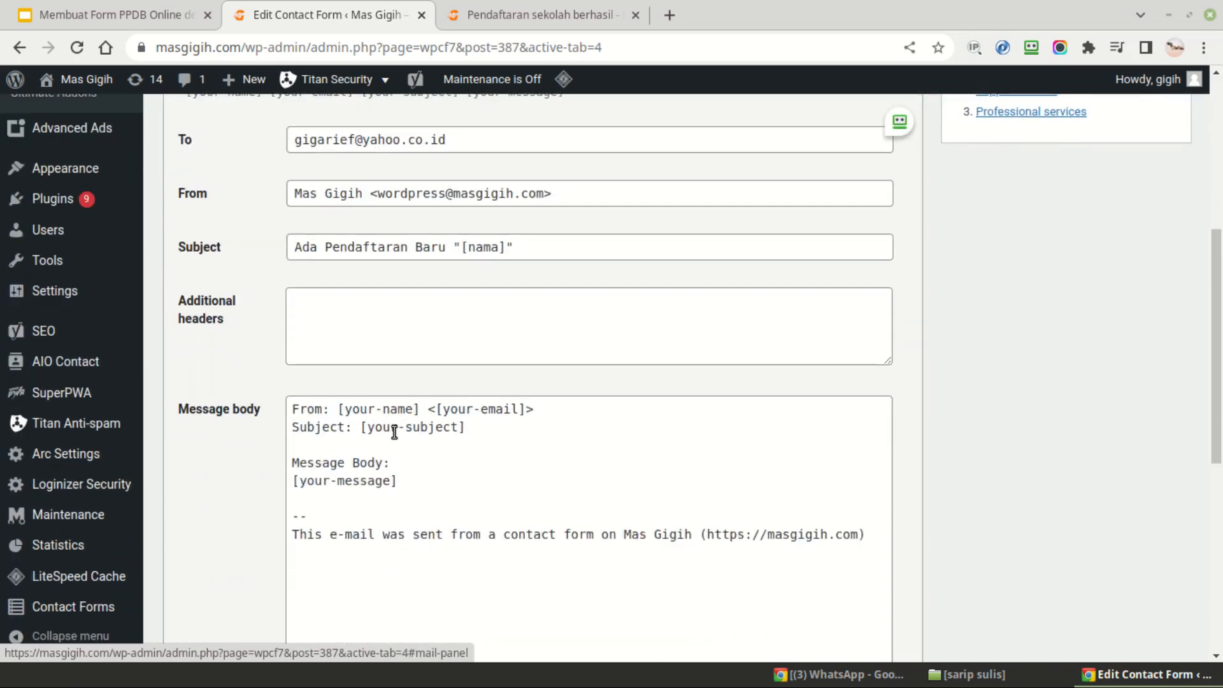
left_click_drag(346, 410, 438, 478)
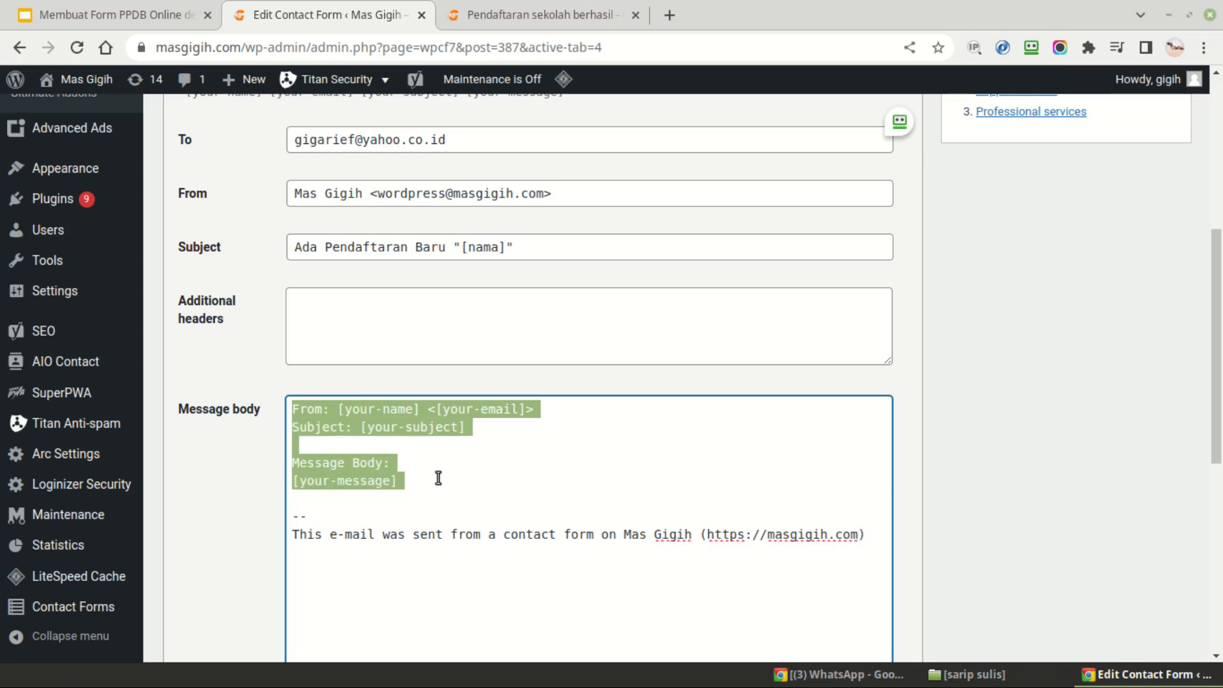
type("Hai a")
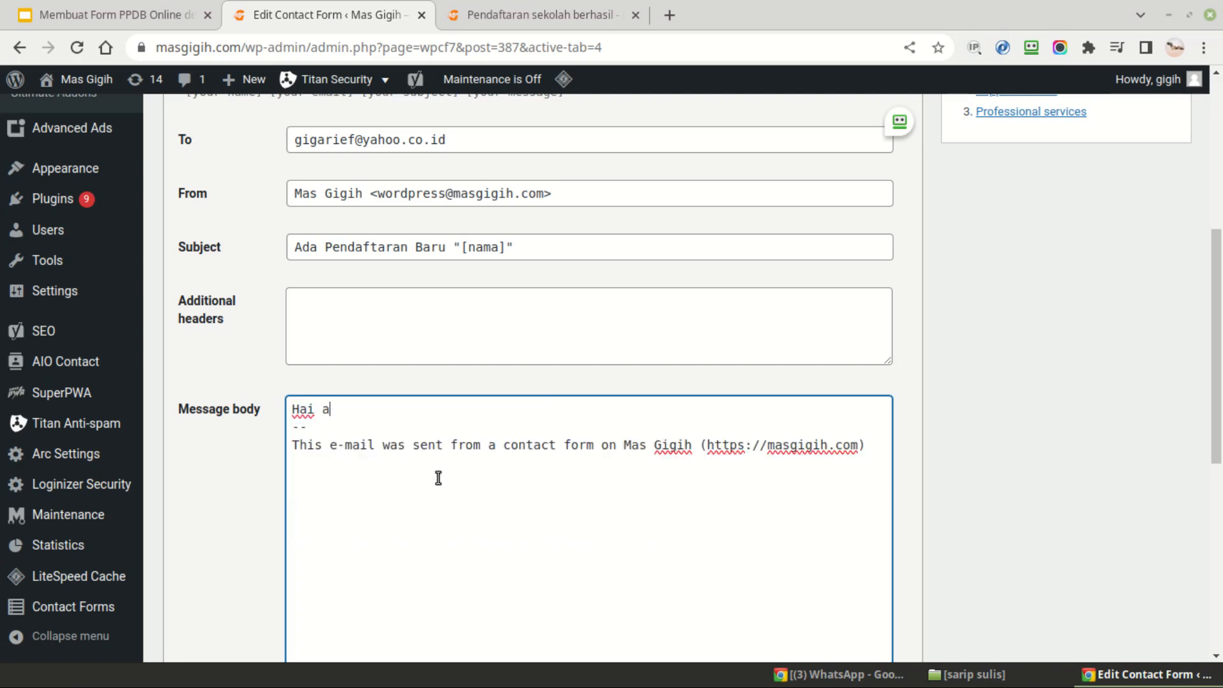
type("dmin,")
key("Return")
key("Return")
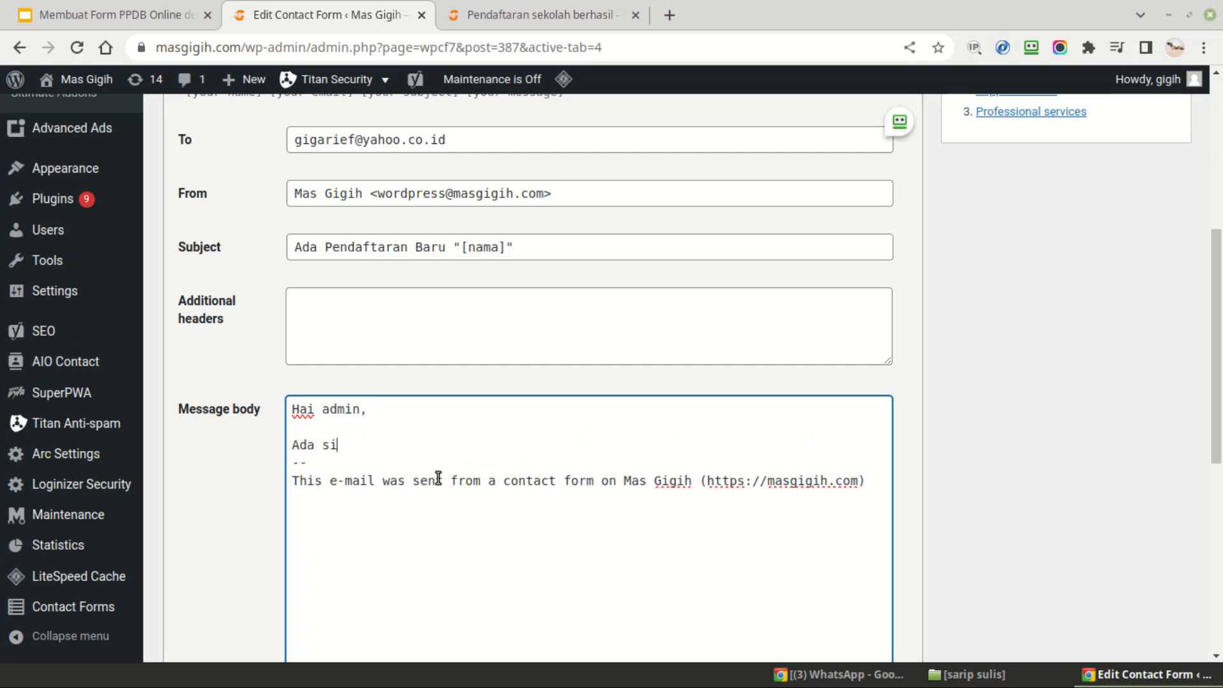
Add "Ada calon siswa baru yang mengisi form pendaftaran, silakan cek web PPDB." to the message body, and "Terima kasih." as its closing
type("Ada calon siswa baru yang mengisi form pen")
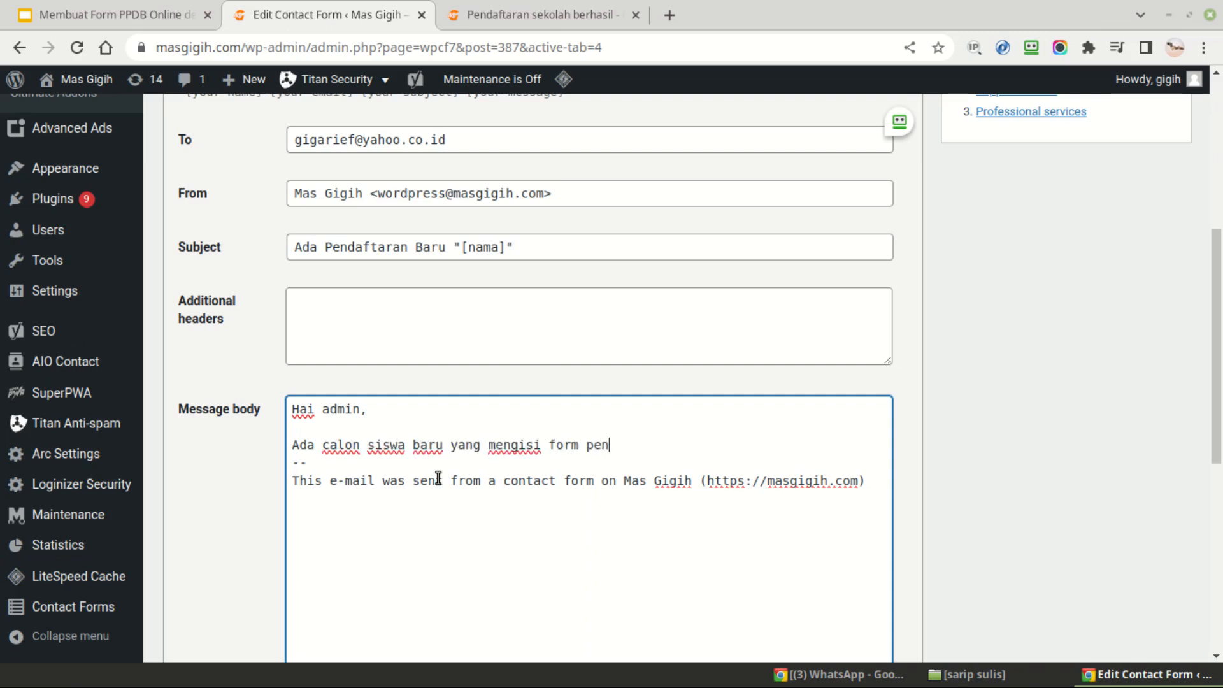
type("daftaran, si")
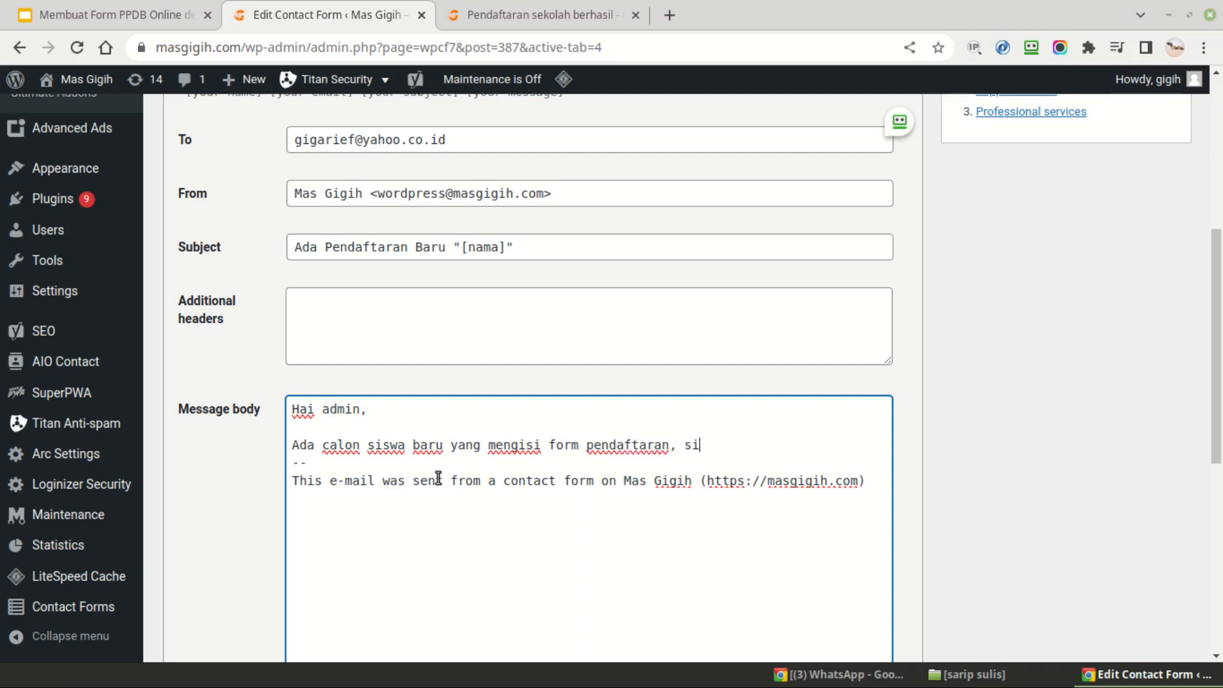
type("lakan cek web ")
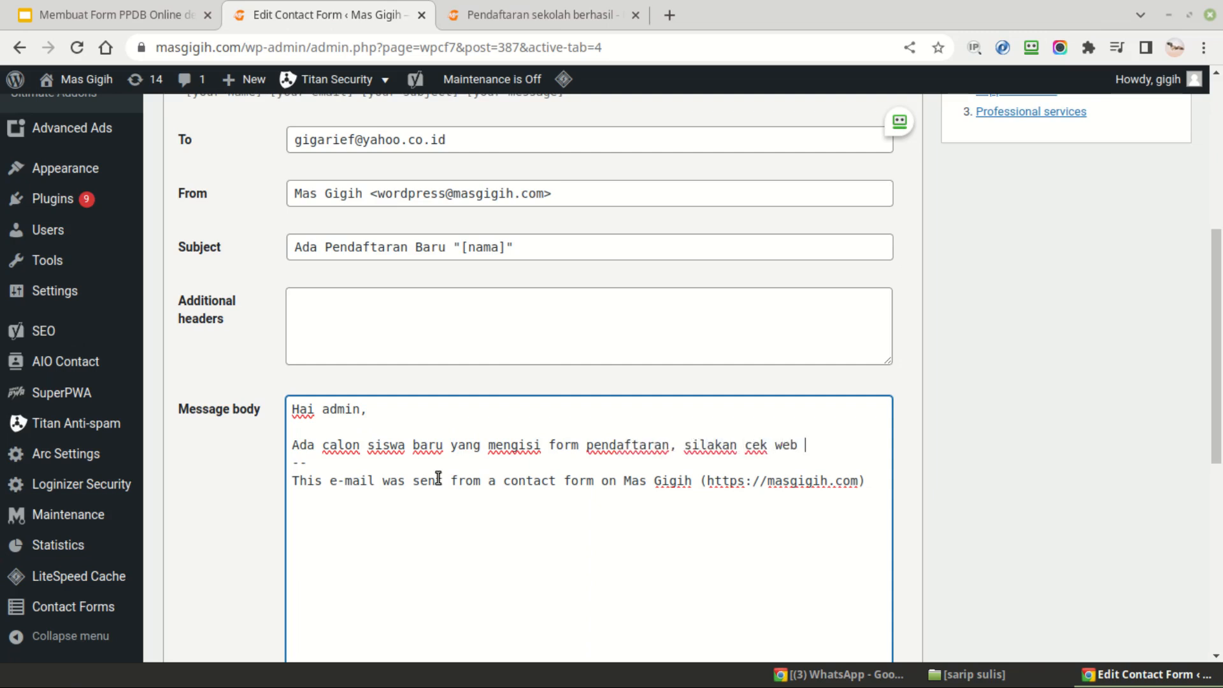
type("PPDB.")
key("Return")
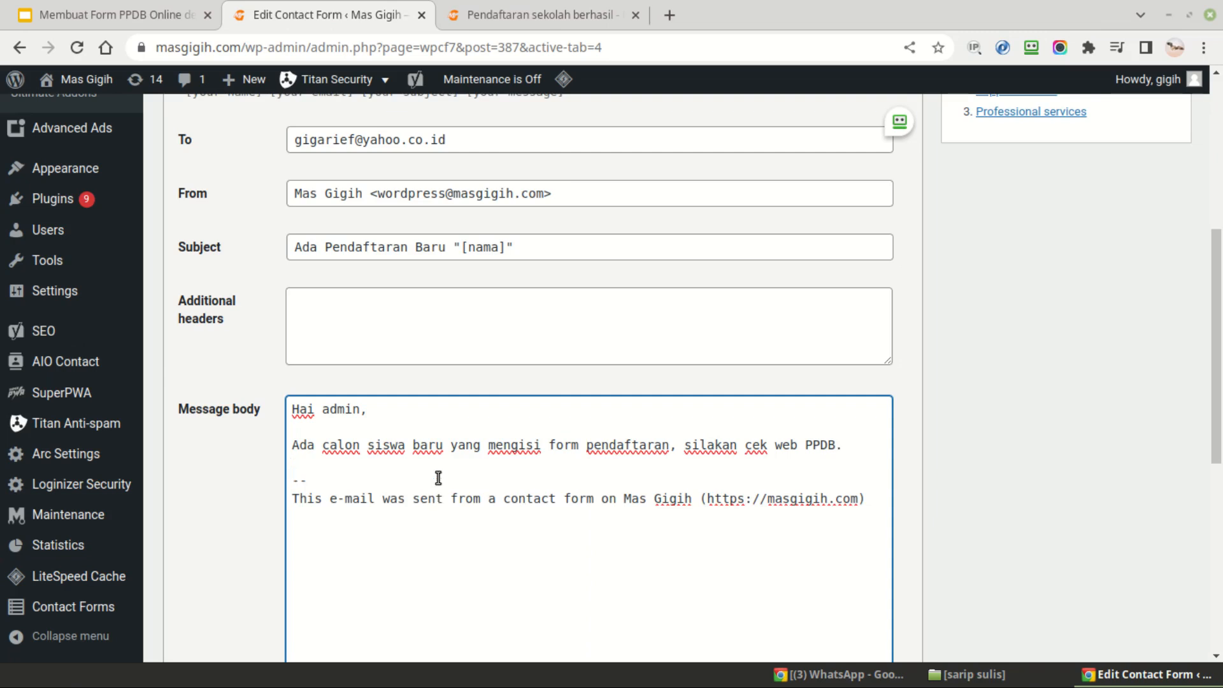
key("Return")
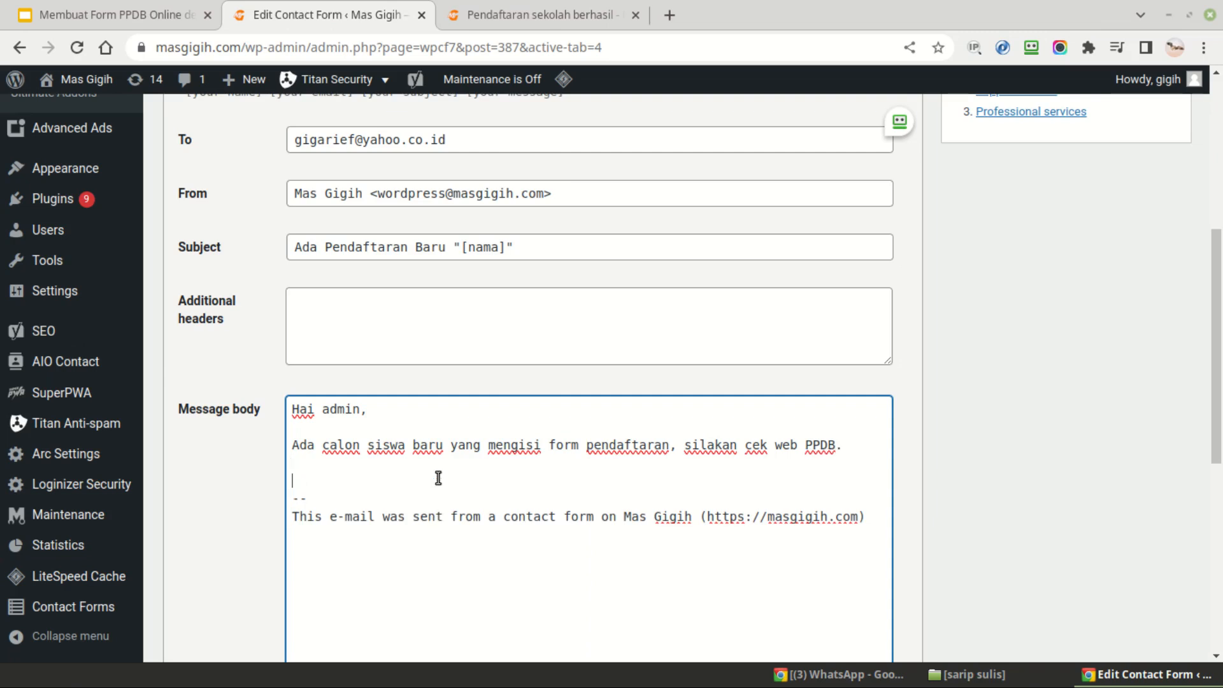
type("Terima kasi")
Insert "atas nama [nama]." after "pendaftaran," in the message body, capitalise "Silakan" as a new sentence, and save the form
left_click(462, 247)
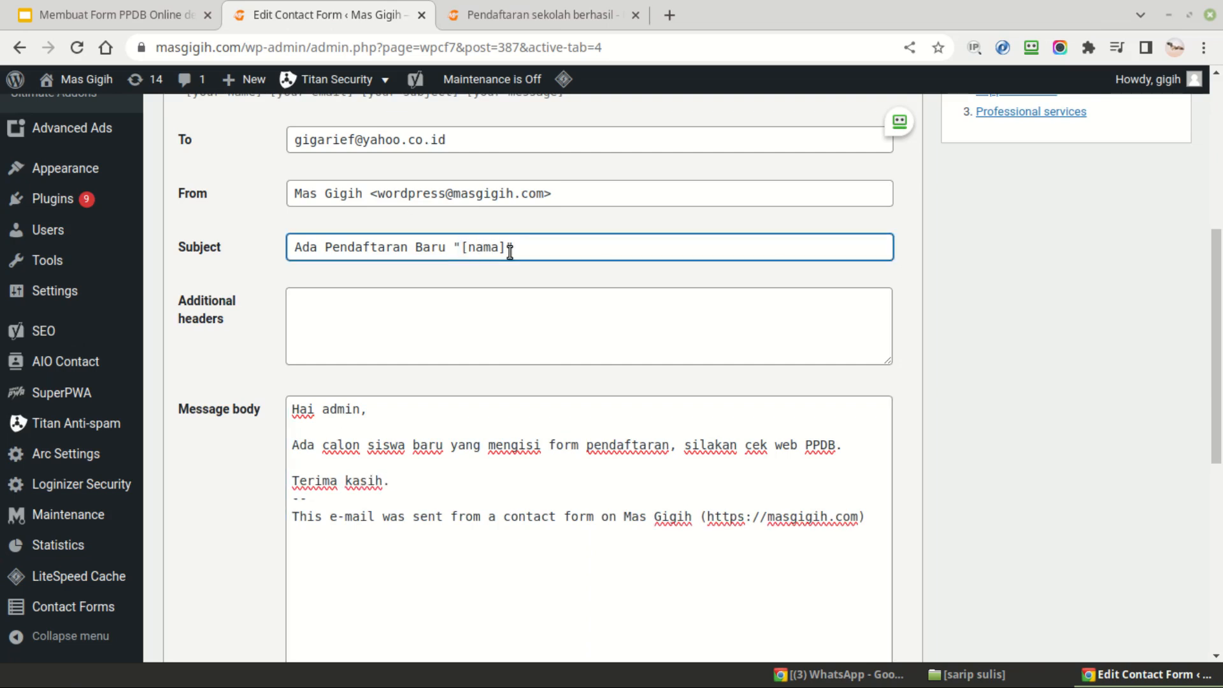
left_click(510, 249, "shift")
key("ctrl+c")
left_click(669, 446)
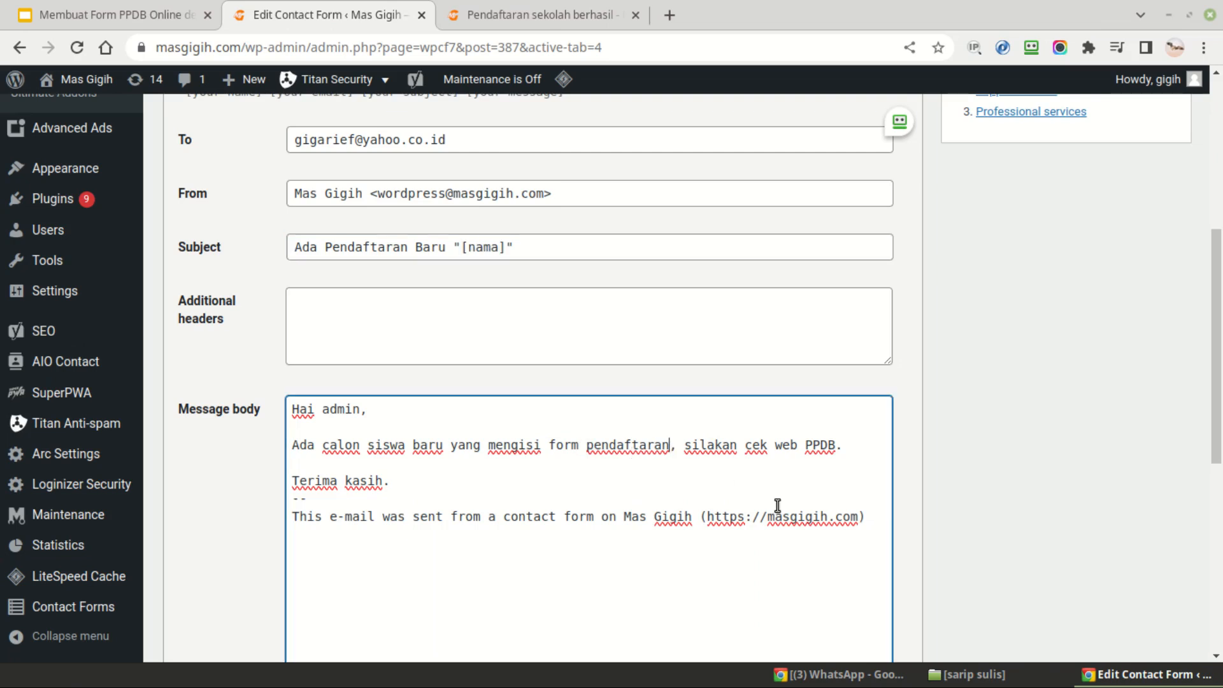
type("atas nama")
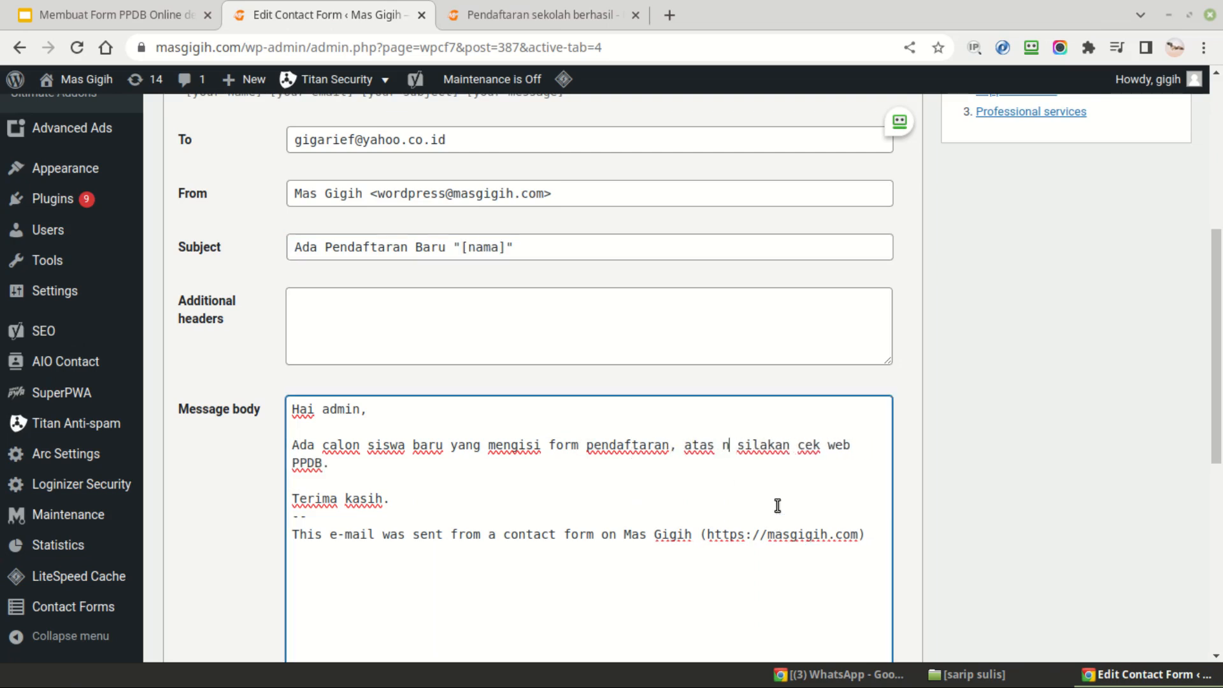
key("ctrl+v")
type(".")
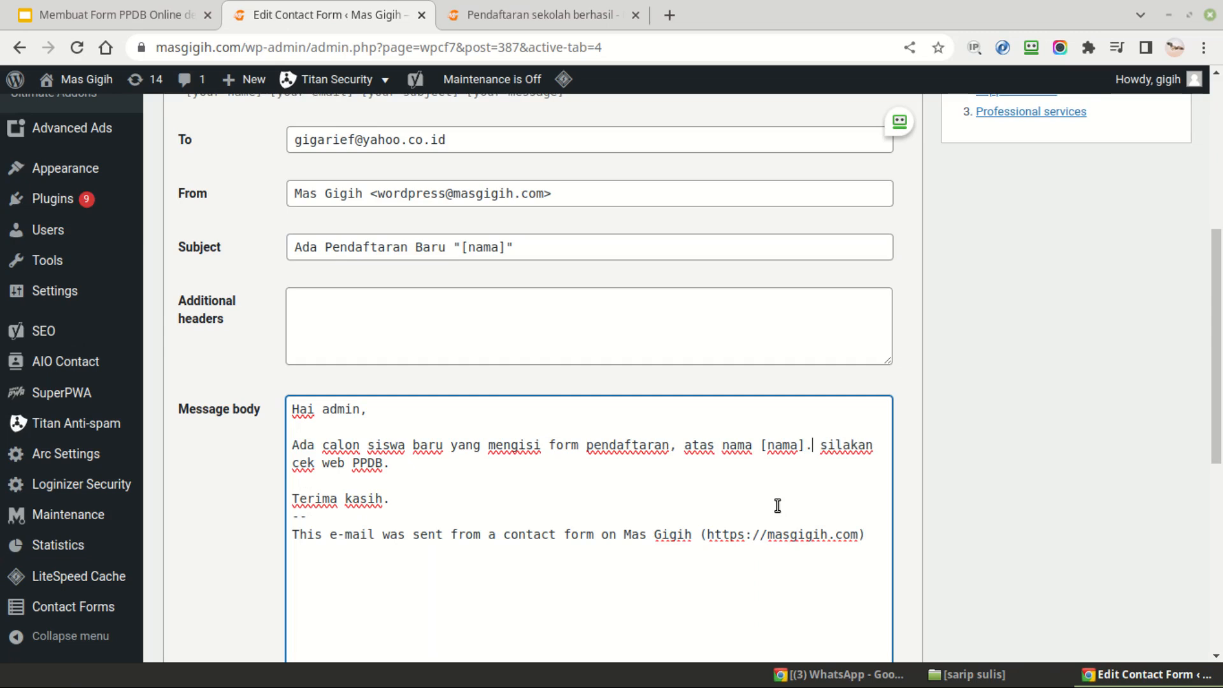
key("BackSpace")
type("S")
scroll(224, 362, "down", 9)
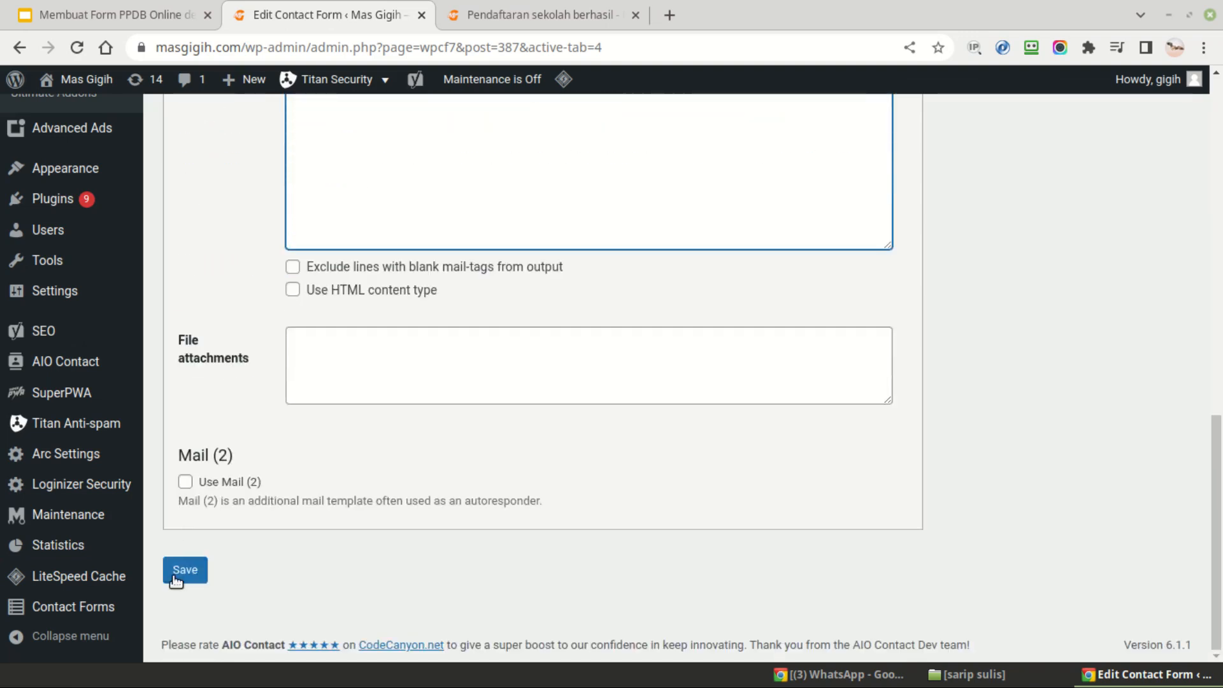
left_click(182, 573)
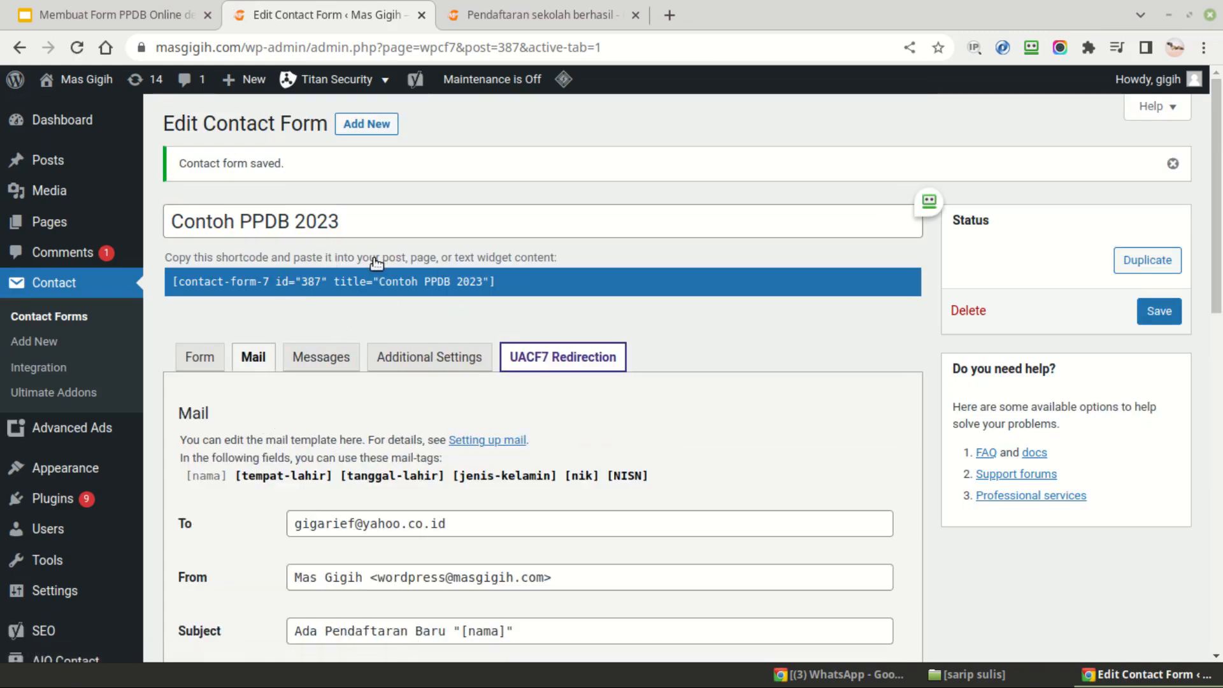
Consult the Langkah slide and create a new page titled PPDB 2023 in a separate browser tab
left_click(140, 1)
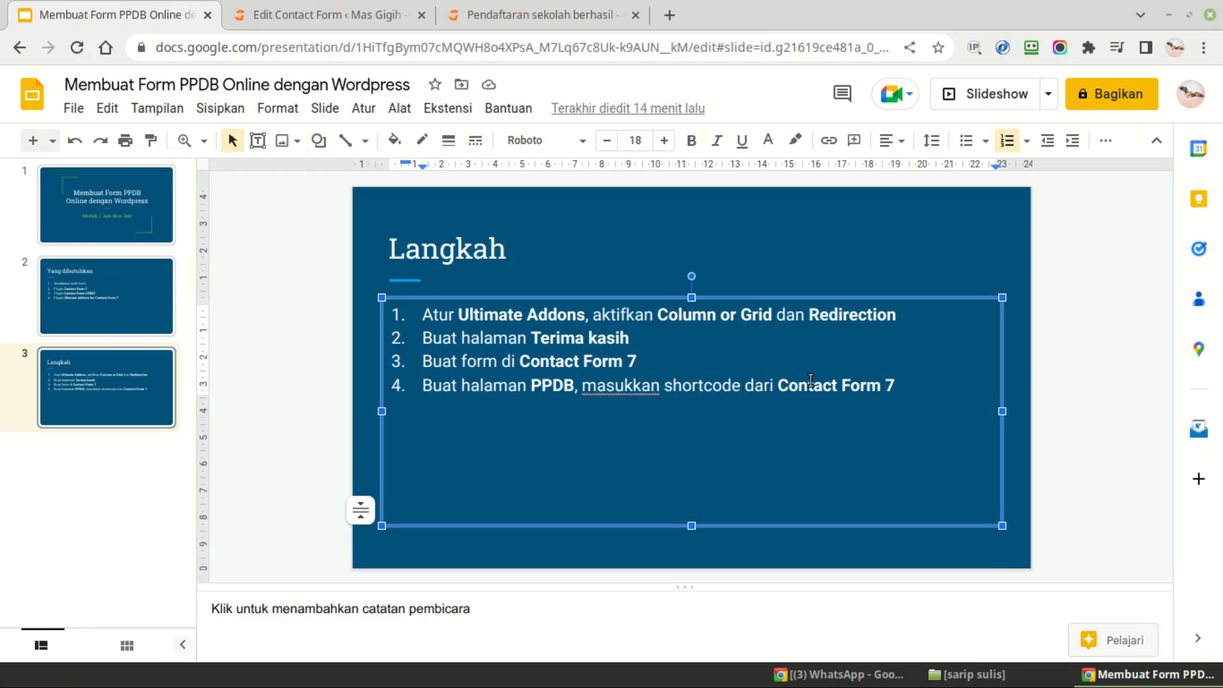
left_click(350, 14)
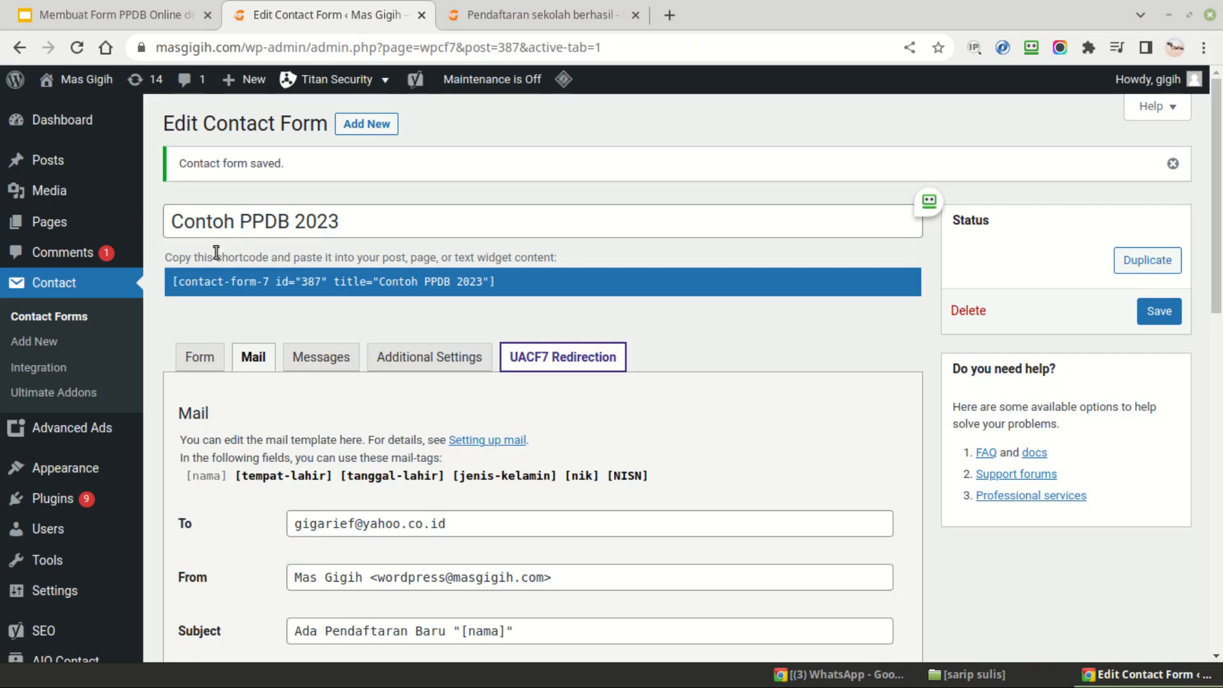
mouse_move(99, 220)
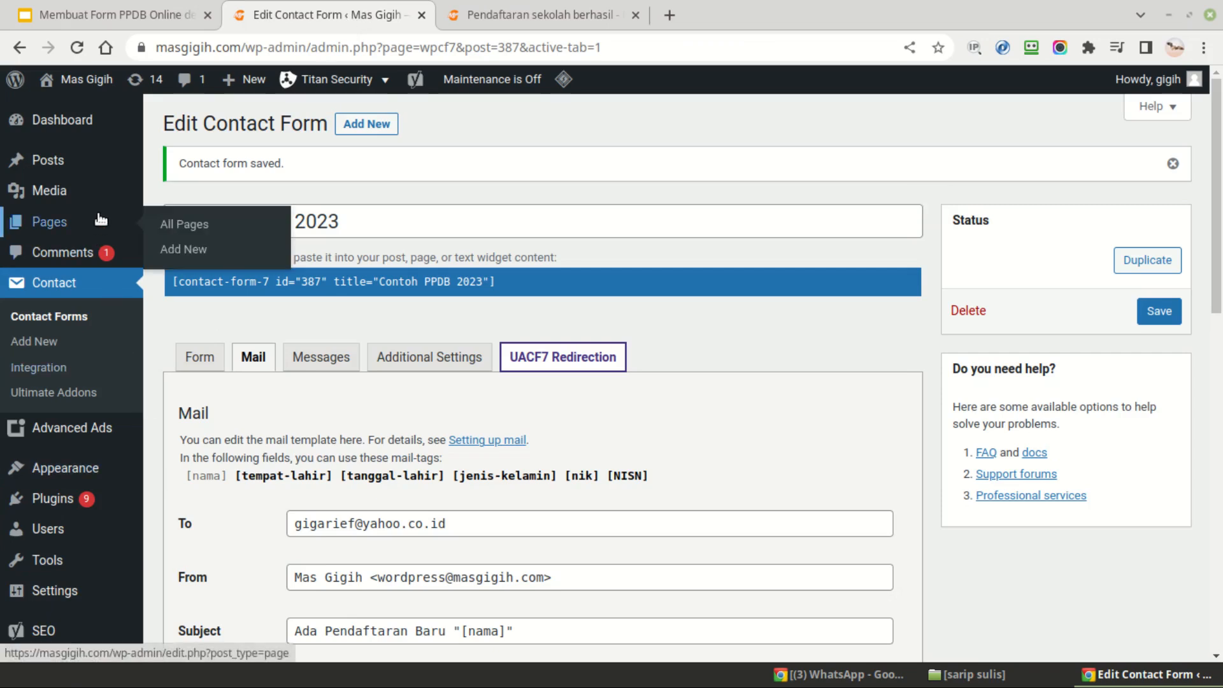
right_click(194, 253)
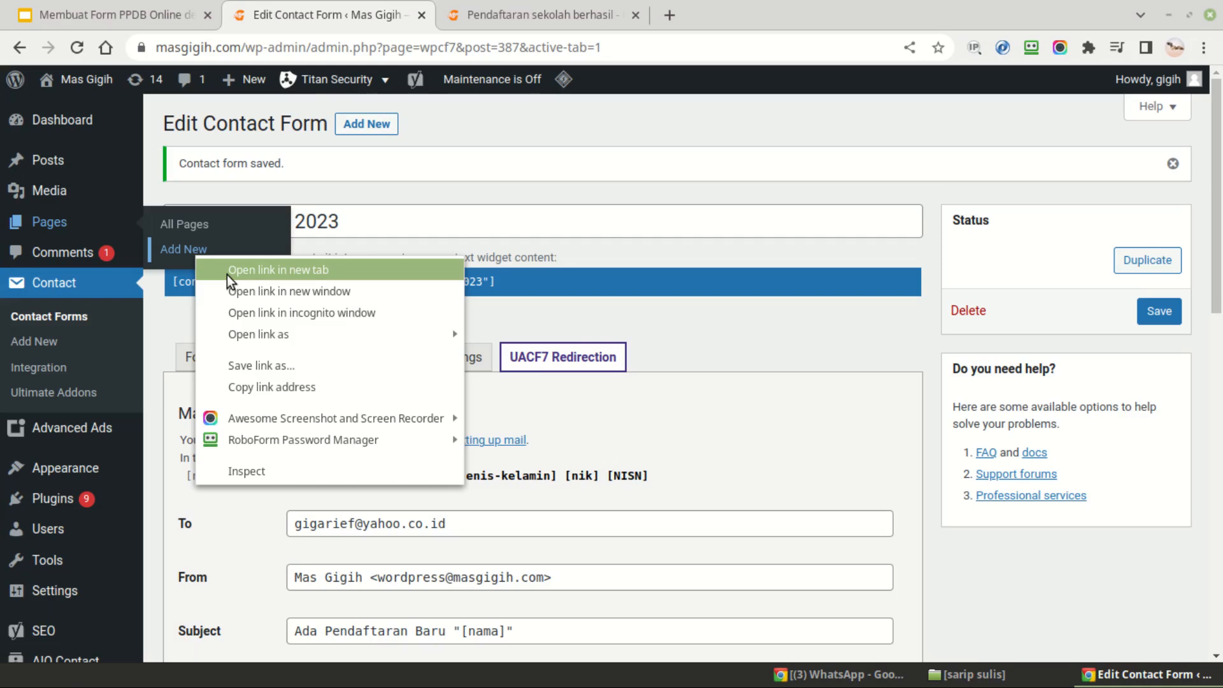
left_click(226, 274)
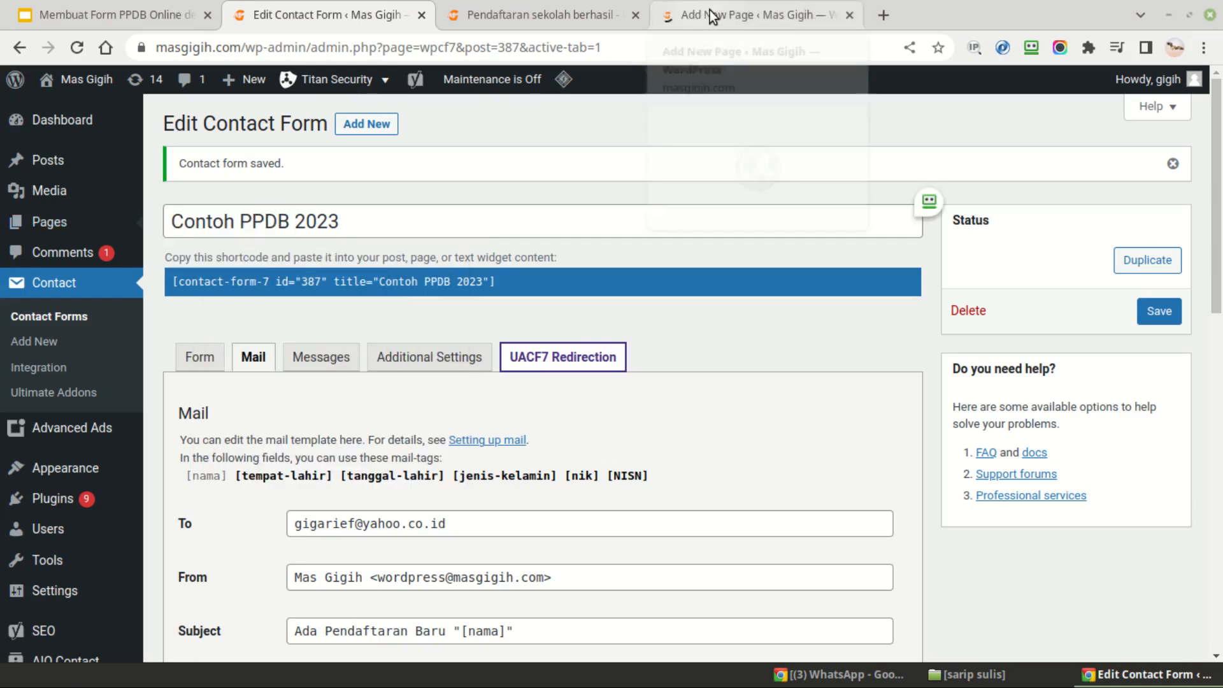
left_click(713, 16)
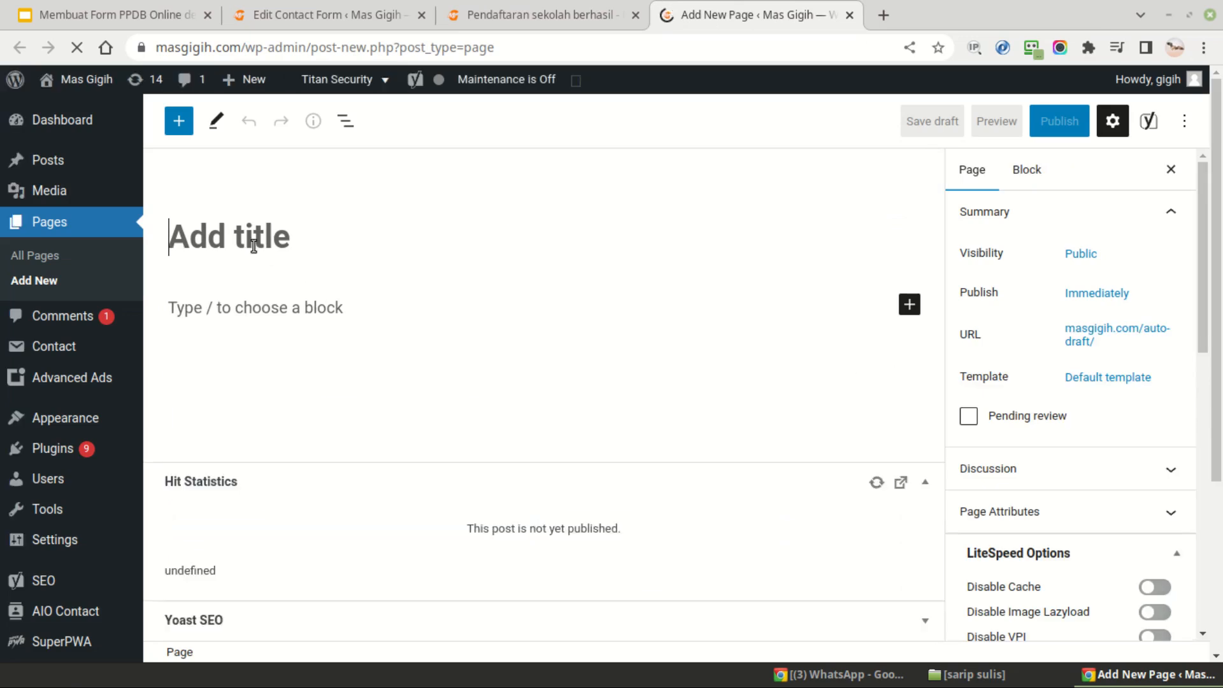
type("P")
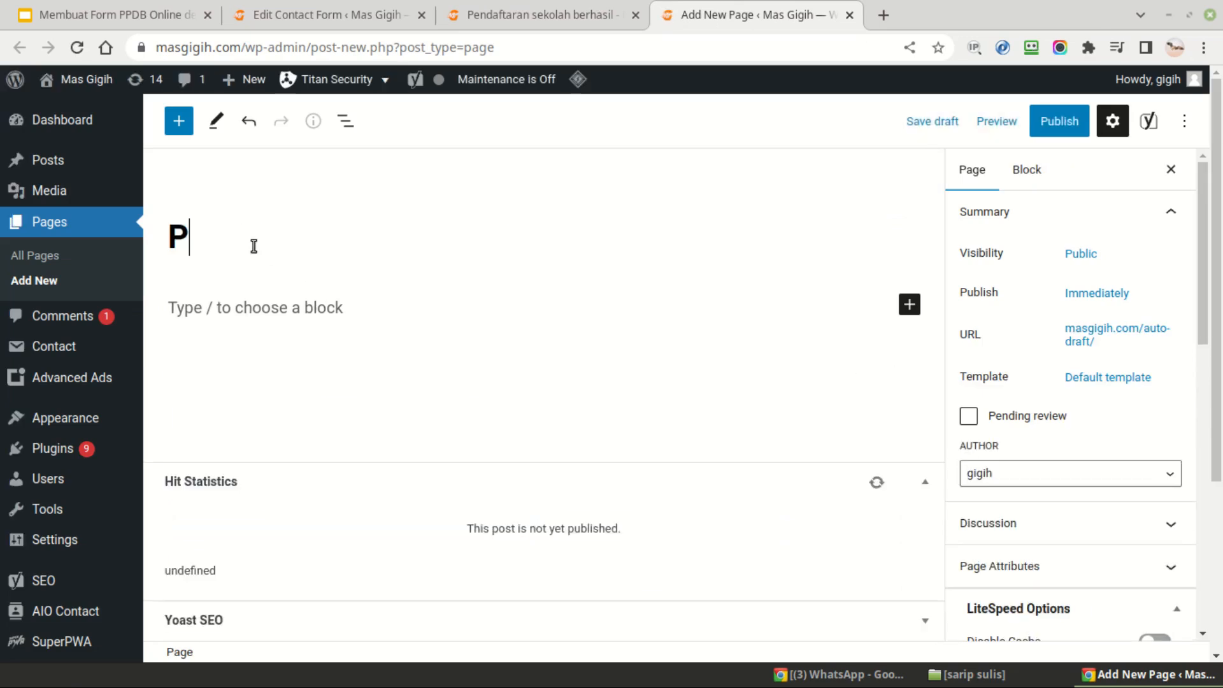
type("PDB 2023")
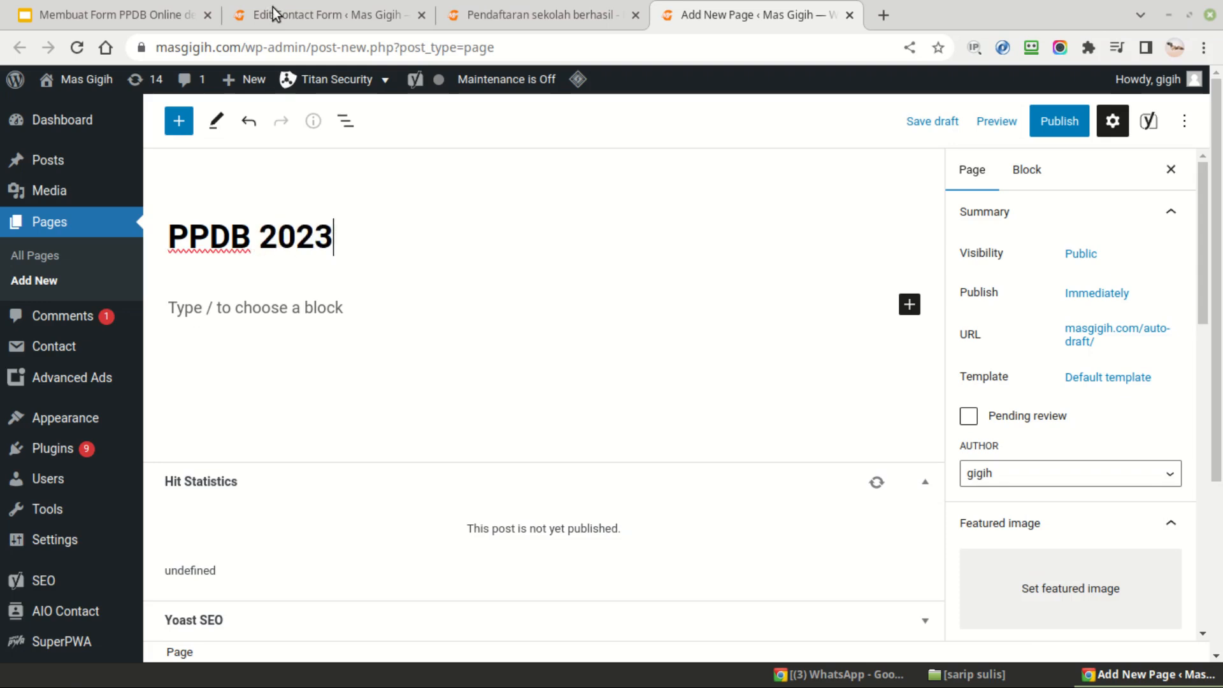
Insert a Shortcode block below the title of the PPDB 2023 page
left_click(324, 309)
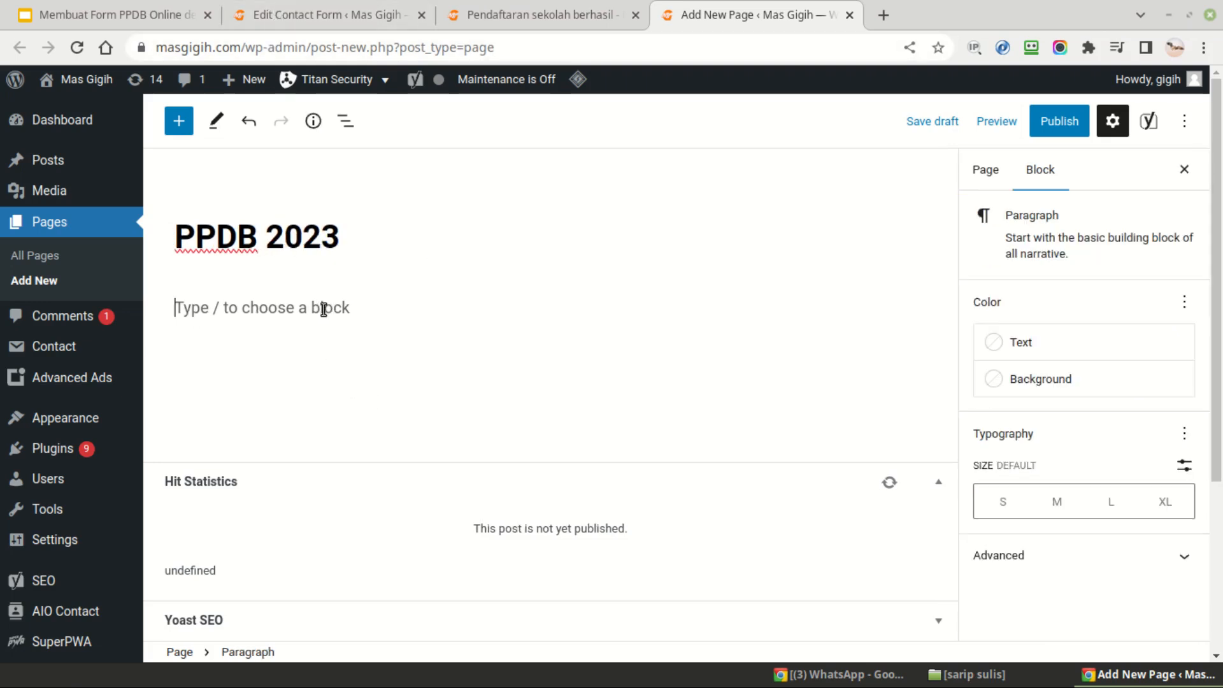
left_click(916, 304)
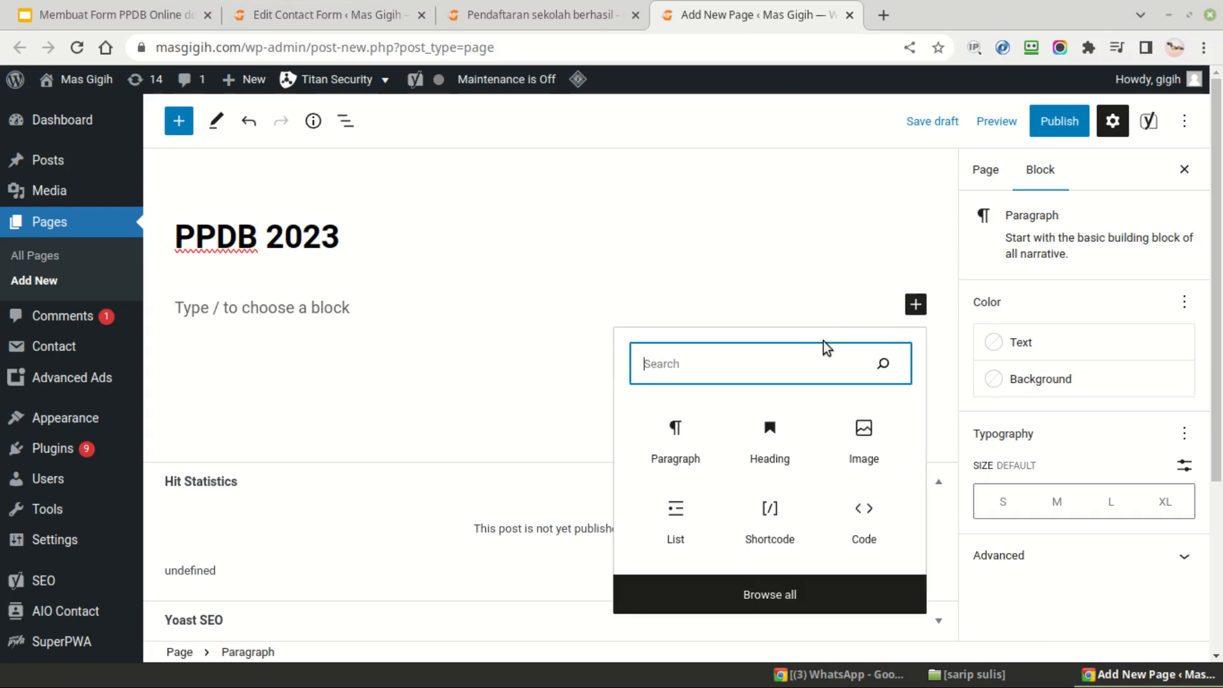
type("shor")
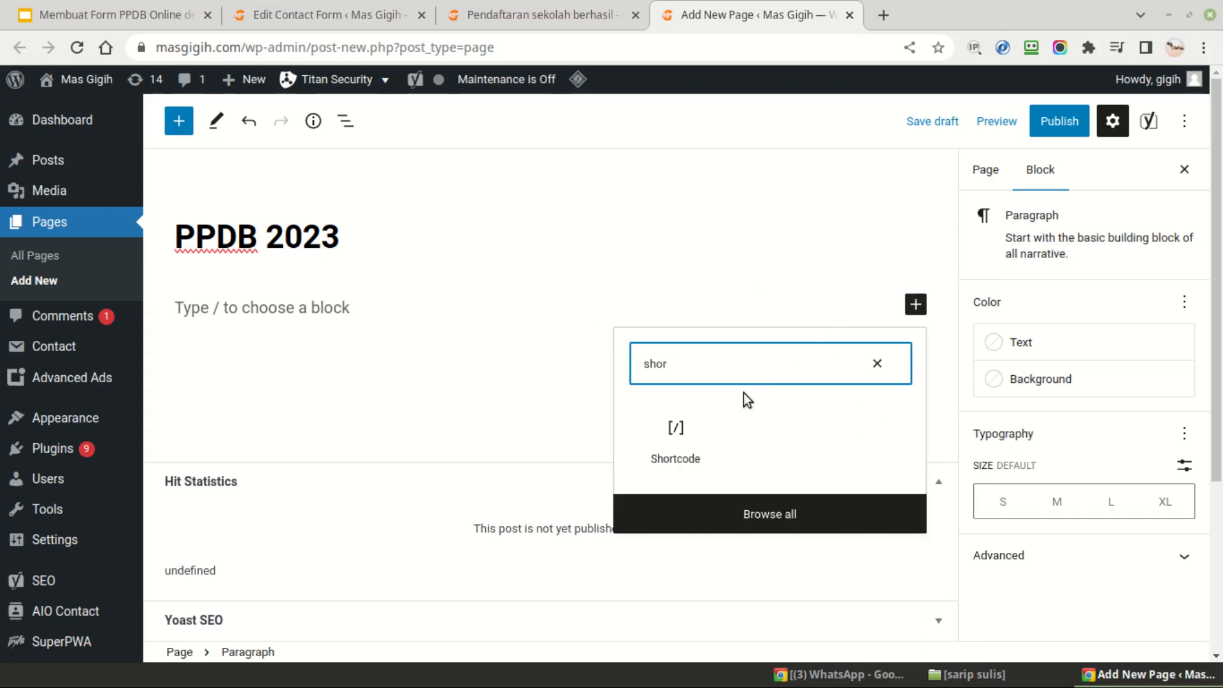
left_click(678, 428)
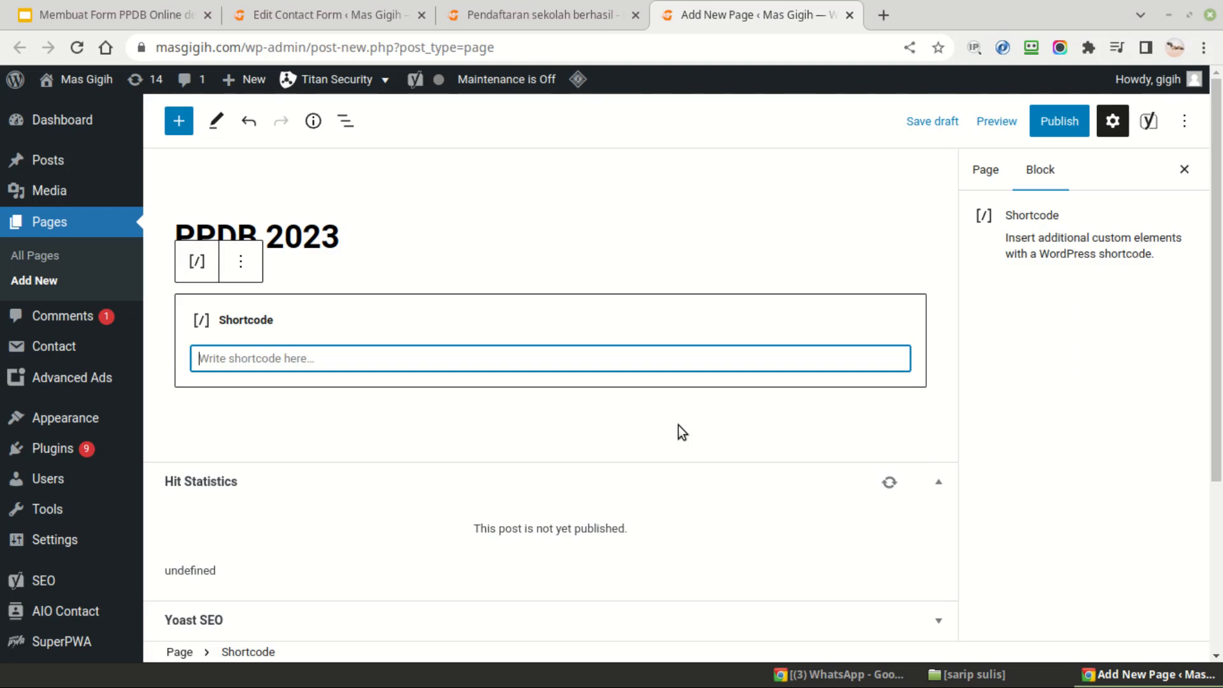
Copy the Contoh PPDB 2023 form's shortcode into the page's Shortcode block and publish the page
left_click(339, 22)
right_click(406, 285)
left_click(421, 297)
left_click(794, 2)
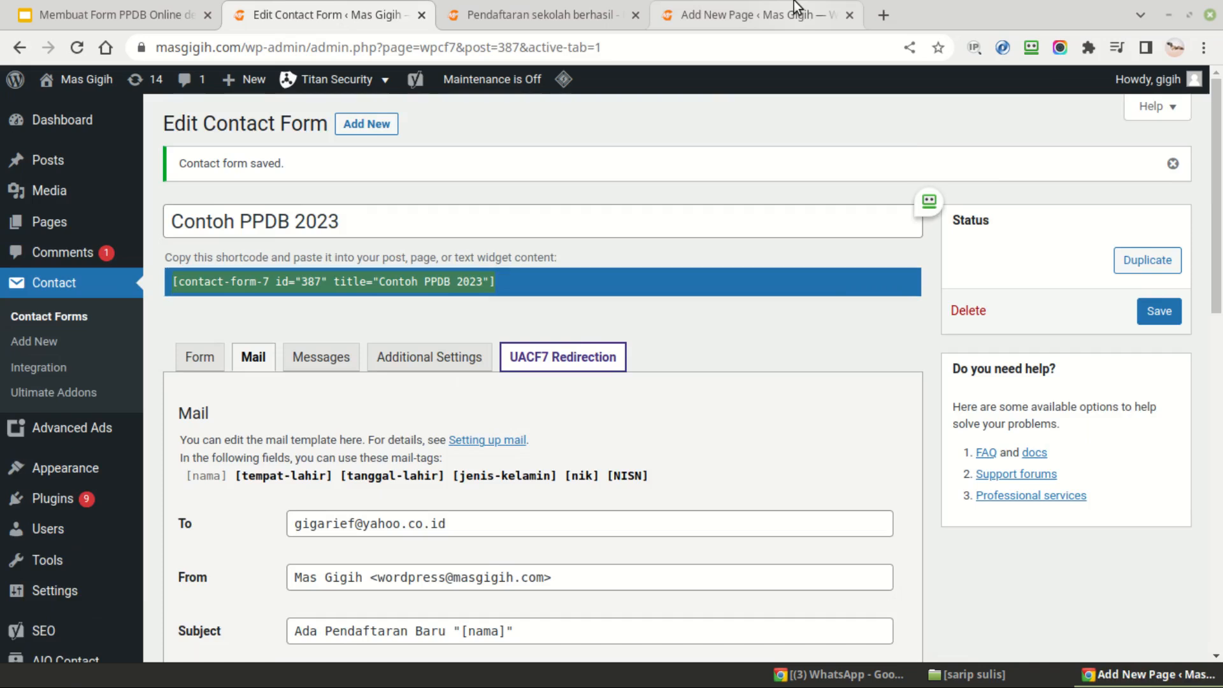
right_click(592, 358)
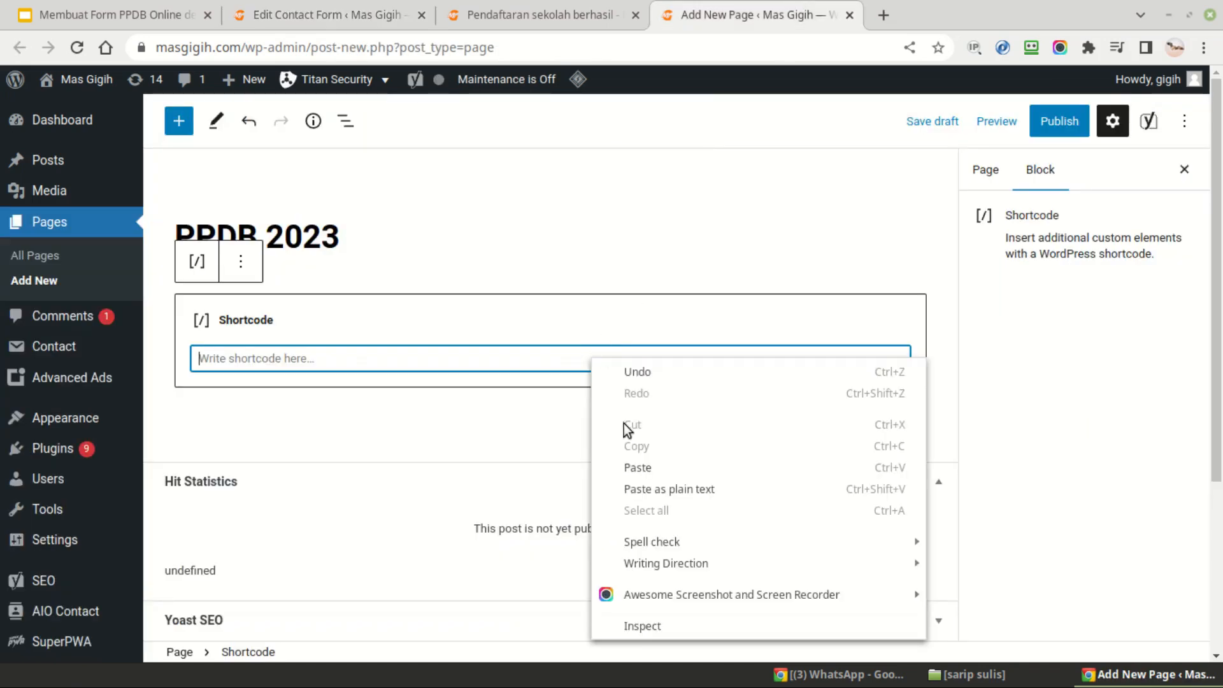
left_click(632, 466)
left_click(1057, 121)
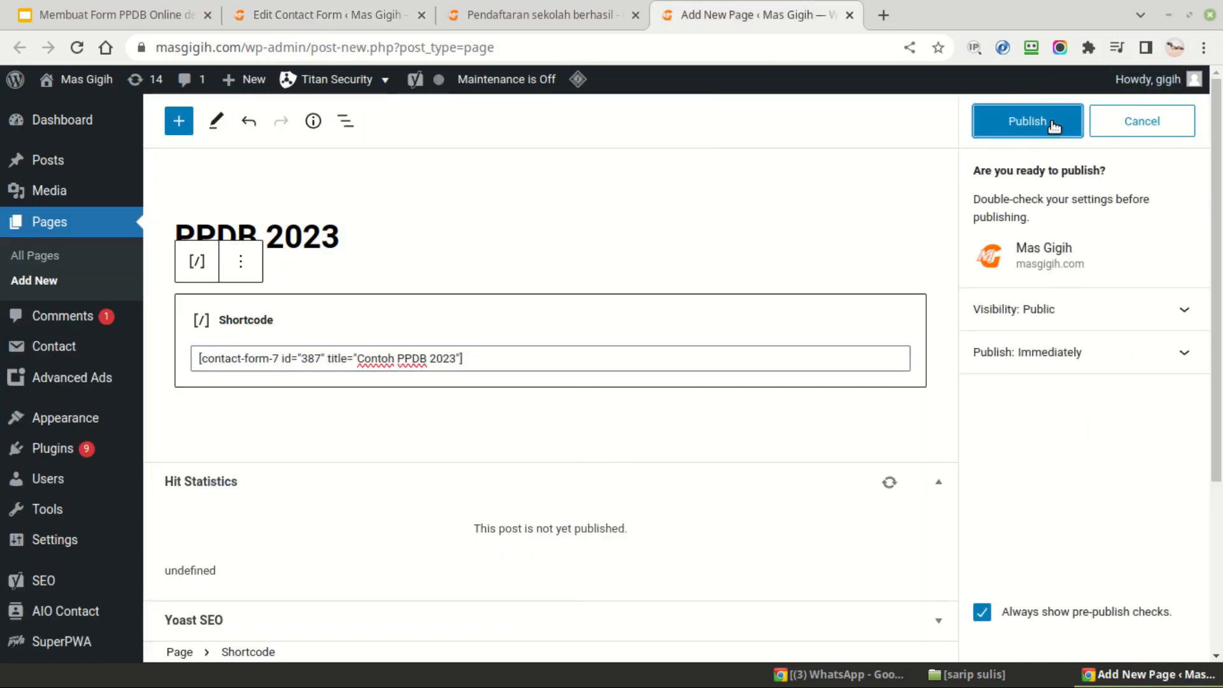
left_click(1053, 122)
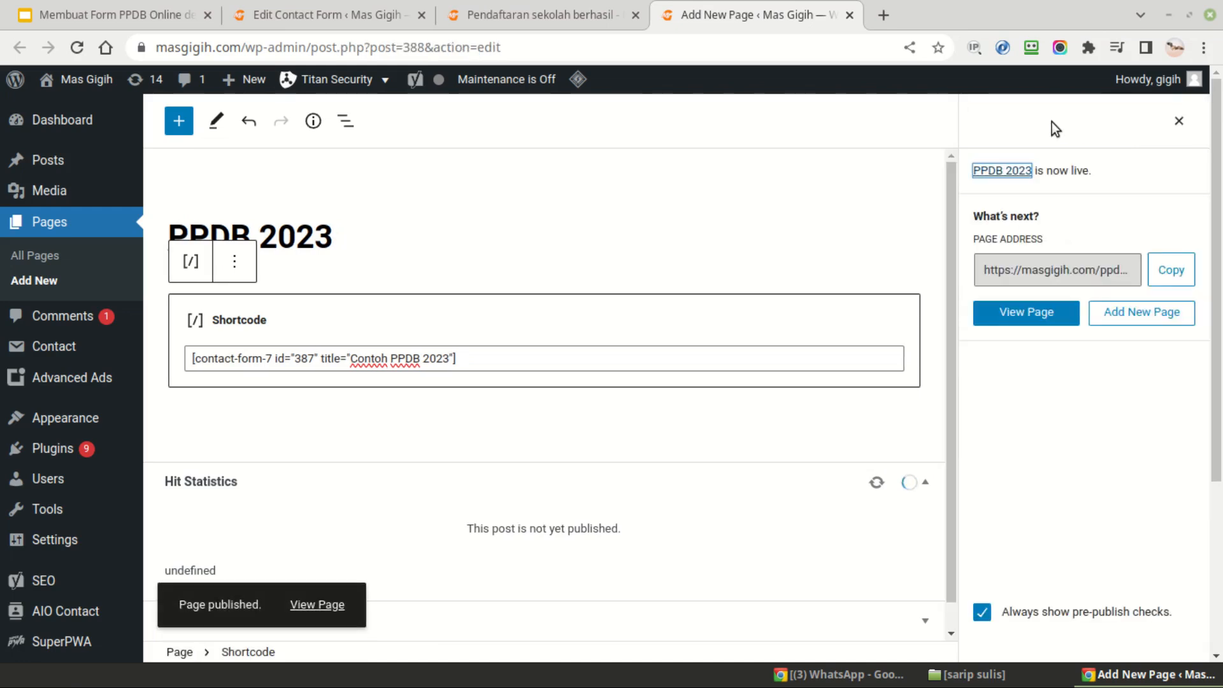
Open the published PPDB 2023 page in a new tab and examine the registration form's layout
right_click(1027, 323)
left_click(1040, 336)
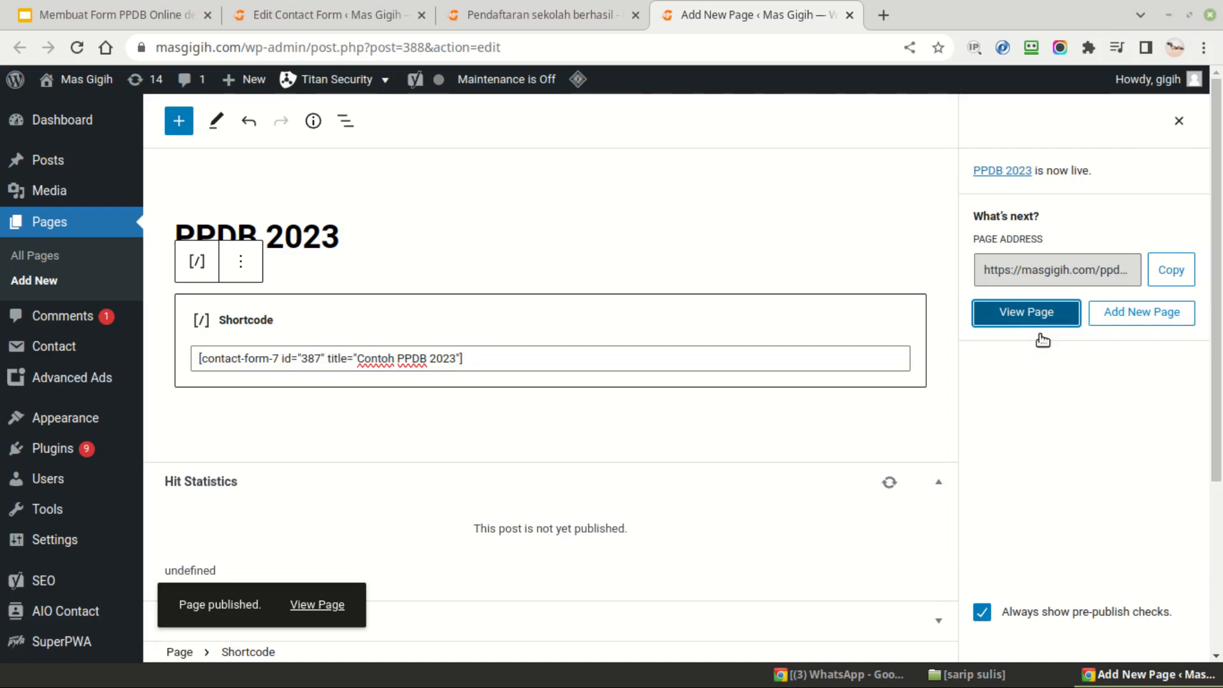
left_click(869, 8)
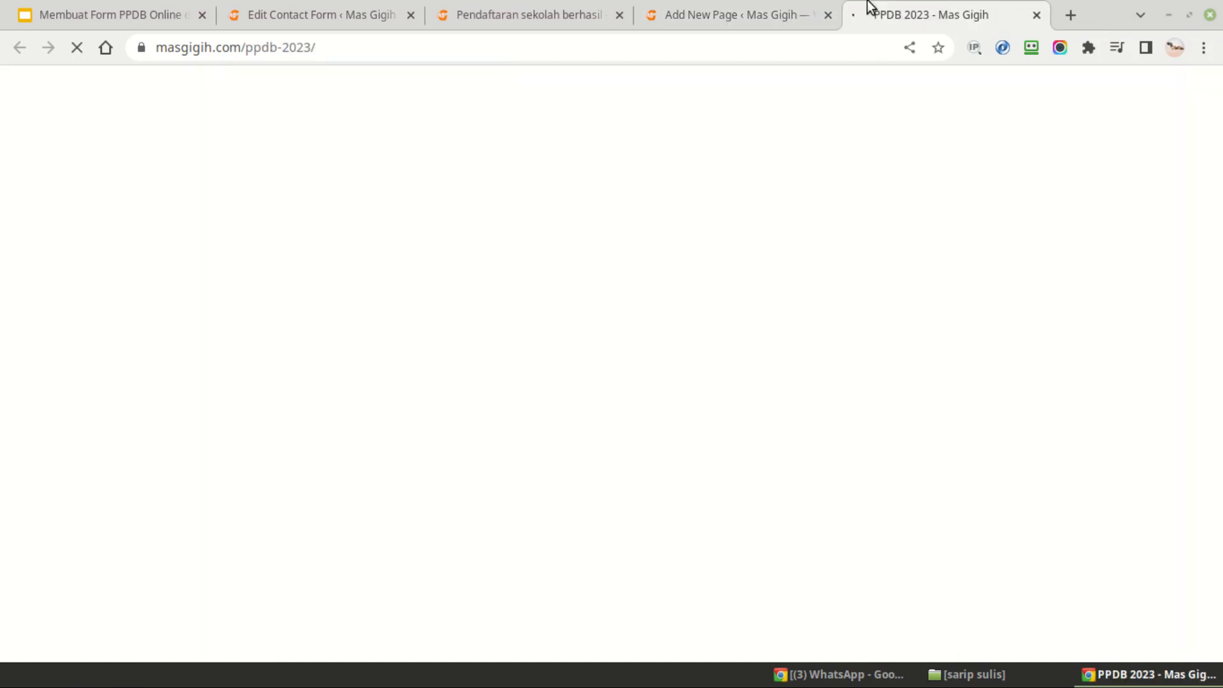
scroll(503, 275, "down", 1)
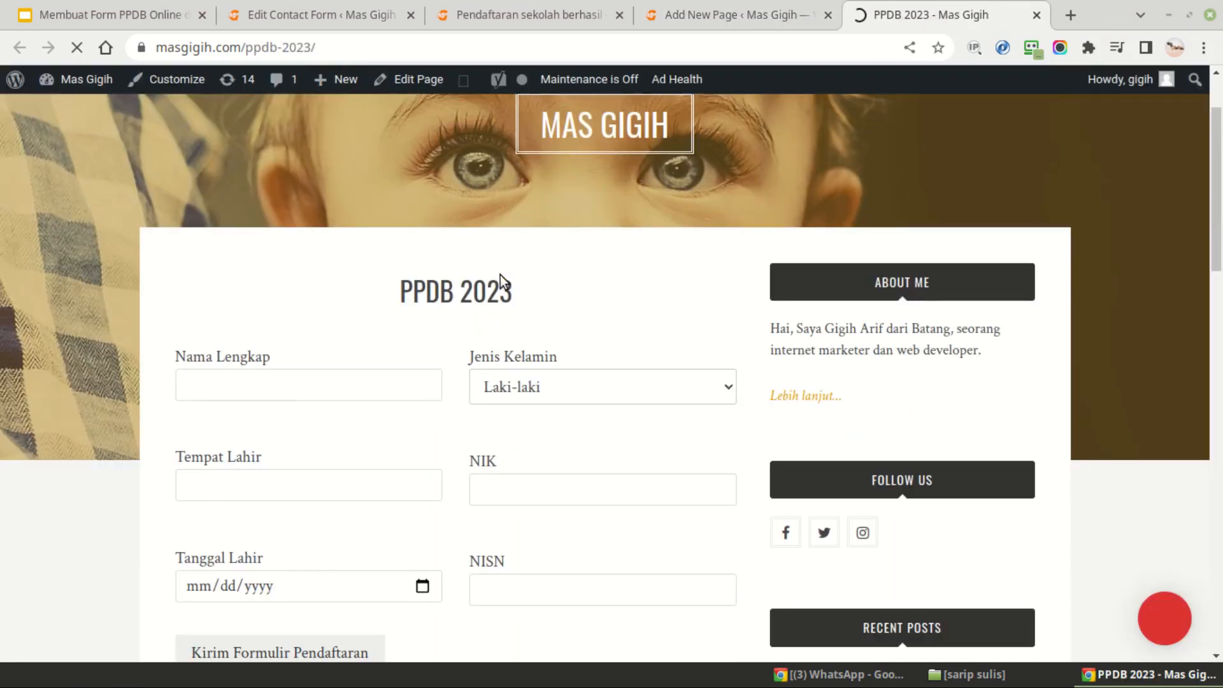
scroll(192, 340, "down", 5)
scroll(540, 304, "up", 5)
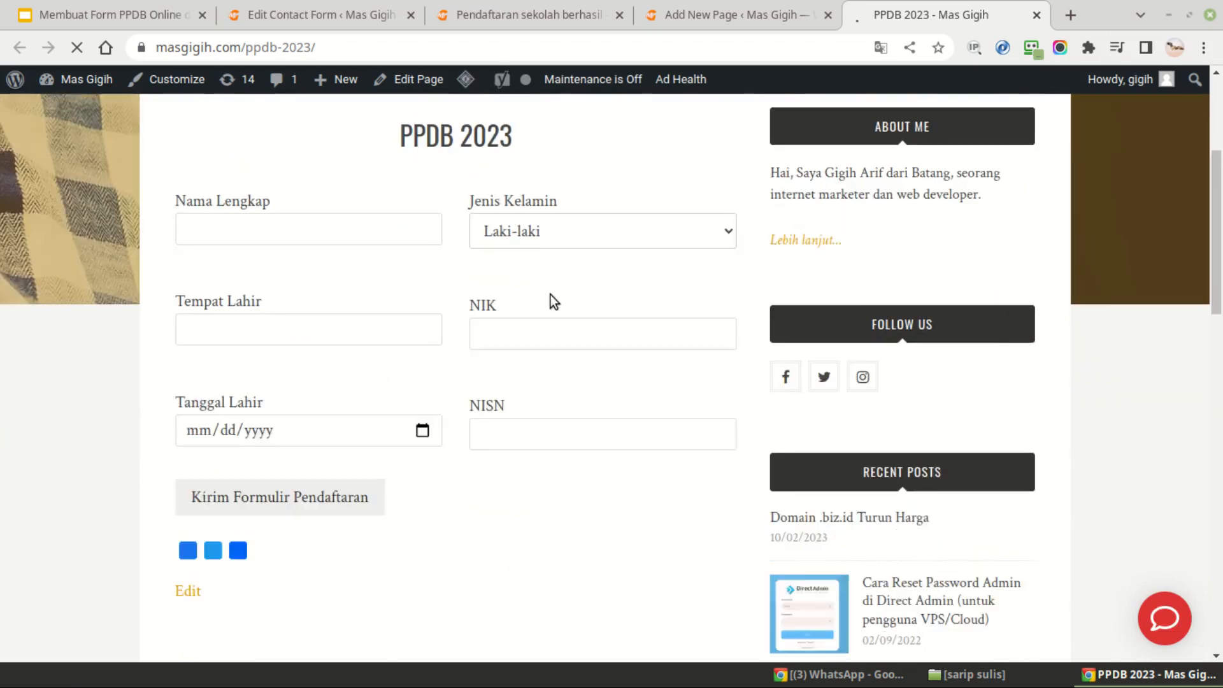
Close the page editor's browser tab and fill in the registration form's full name, birthplace Batang and birth date
scroll(194, 349, "down", 3)
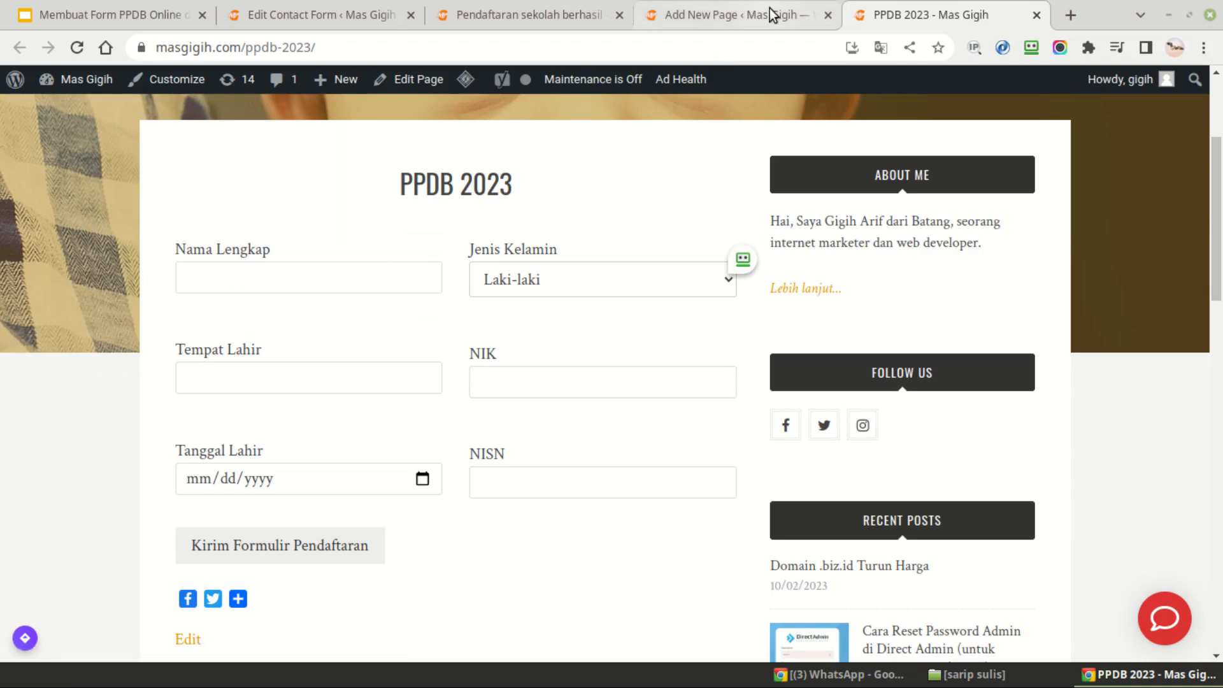
left_click(828, 14)
left_click(322, 283)
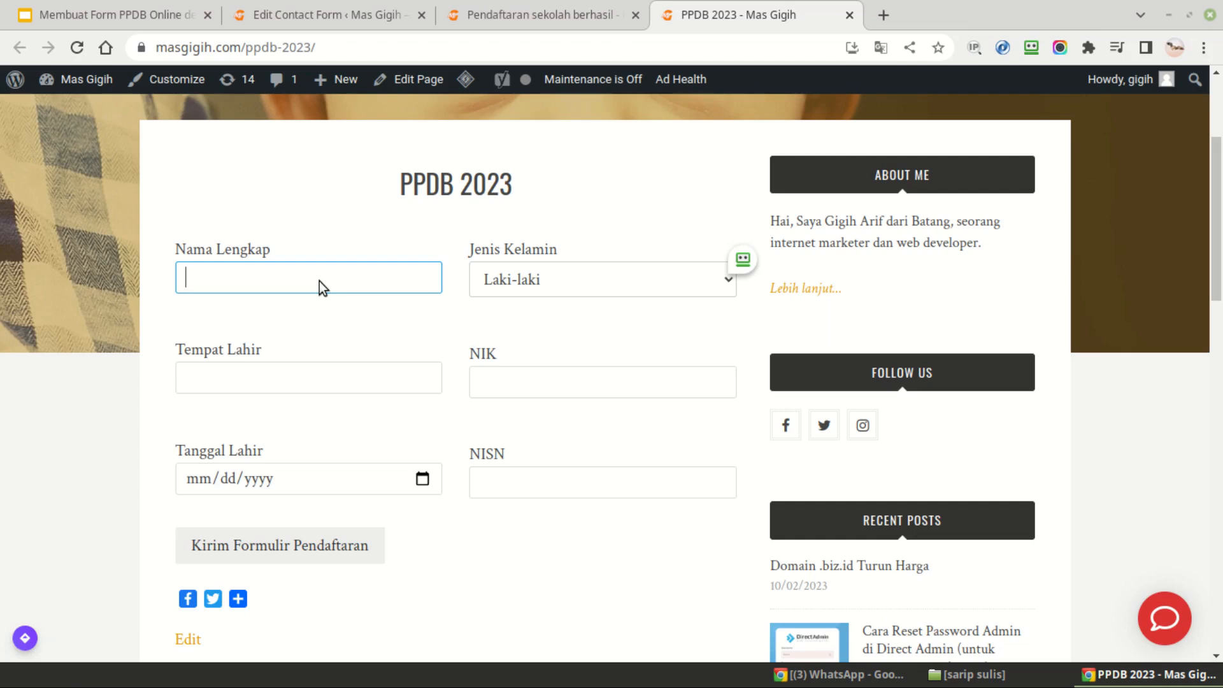
type("Gigih")
key("Tab")
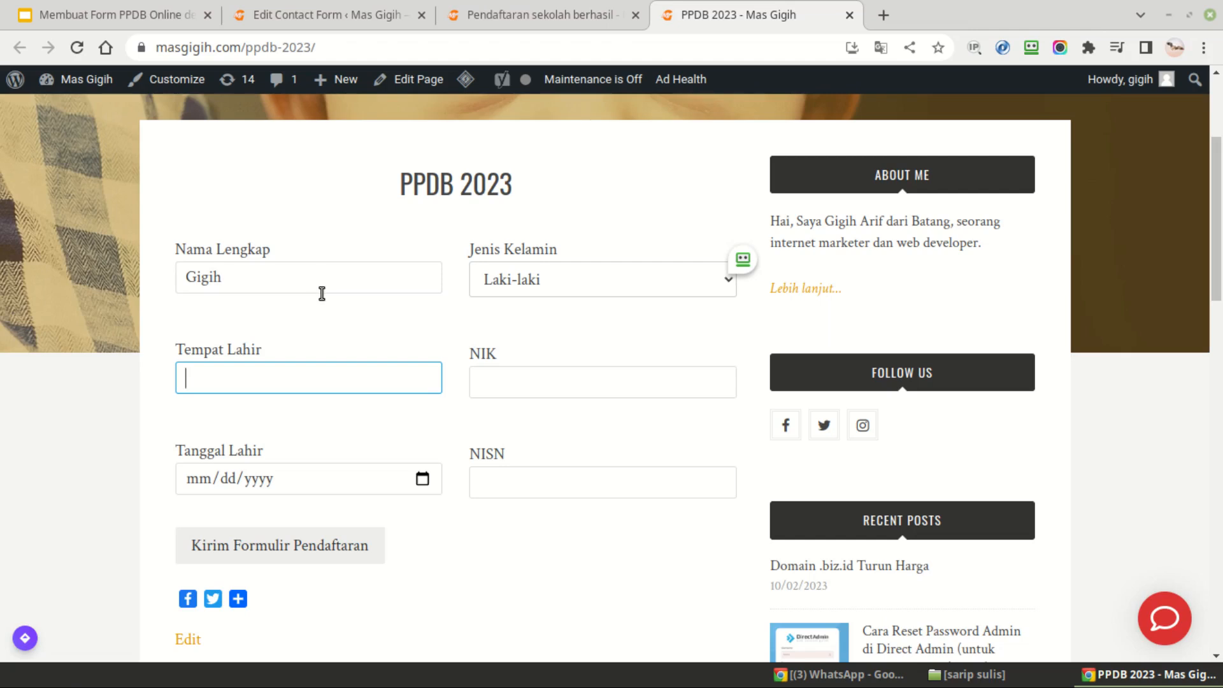
type("Batang")
left_click(423, 479)
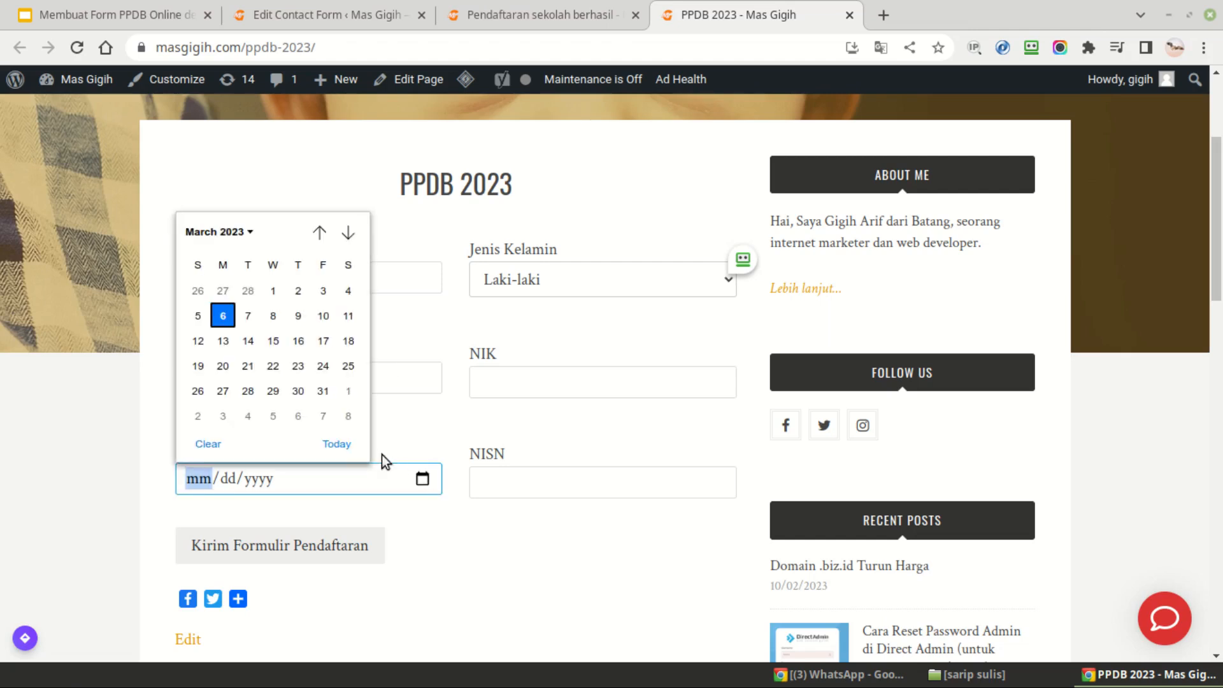
left_click(347, 445)
Enter the same test number in the NIK and NISN fields, choose Laki-laki as Jenis Kelamin and submit the registration form
left_click(510, 375)
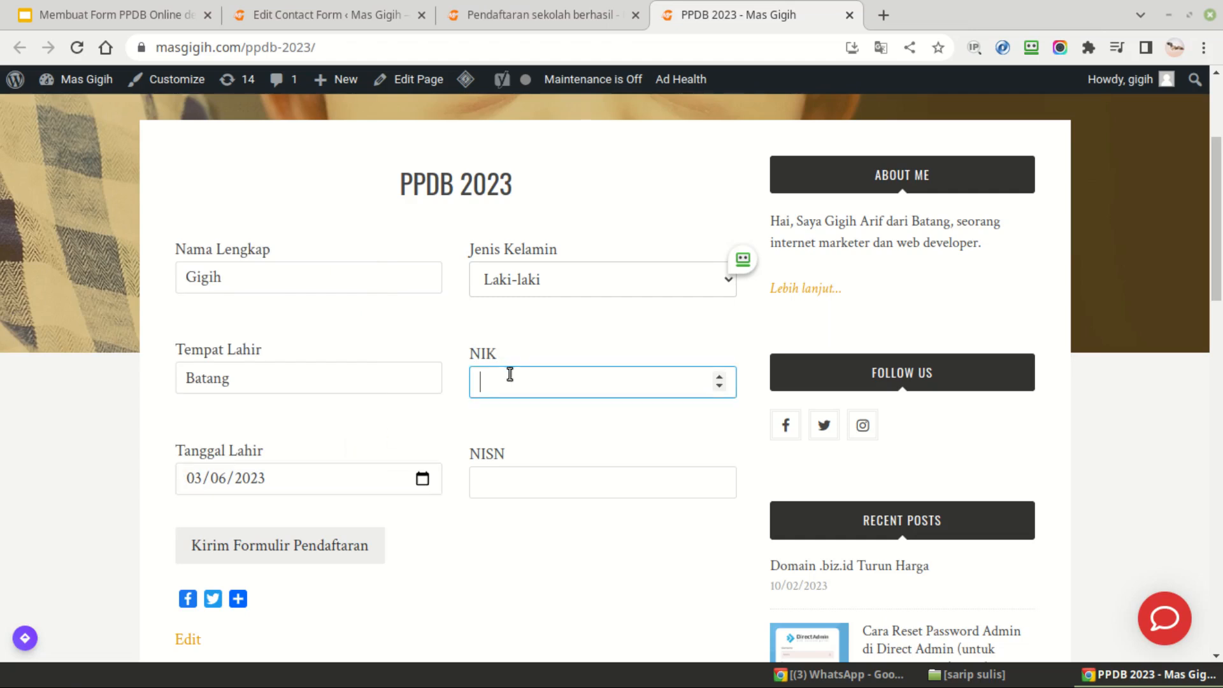
type("222222")
double_click(509, 374)
key("ctrl+c")
left_click(527, 467)
key("ctrl+v")
left_click(550, 274)
left_click(534, 311)
left_click(351, 561)
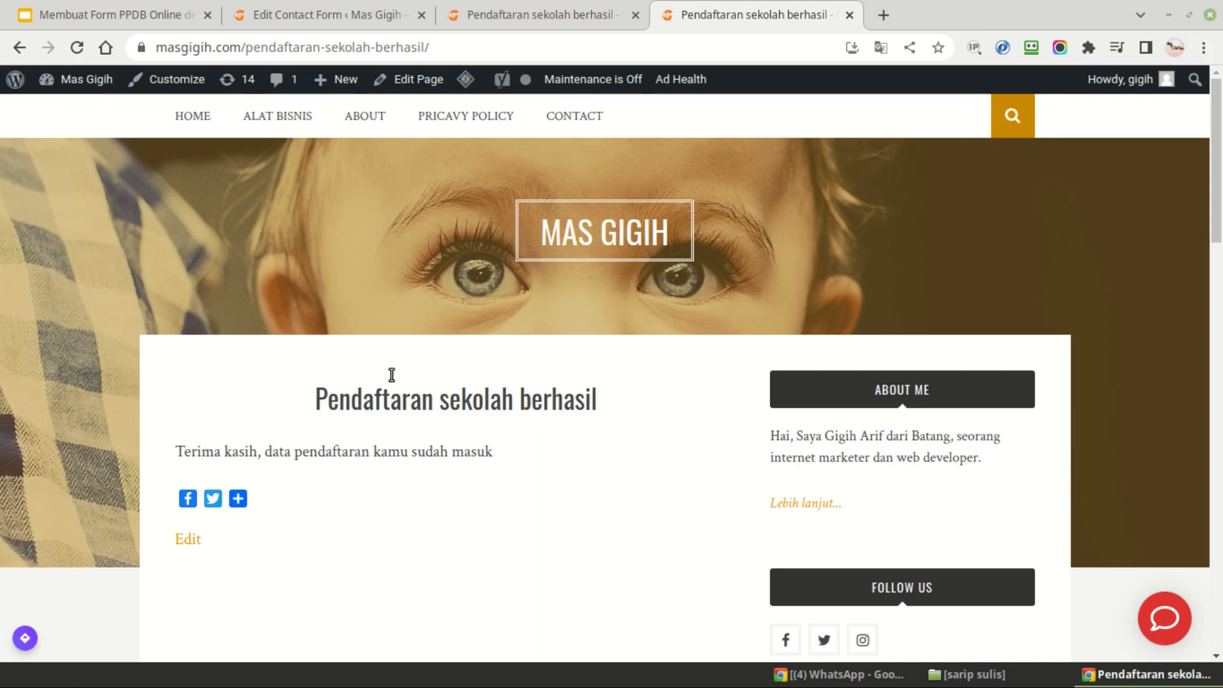
Close the duplicate confirmation page tab and open the Contact Forms submissions list in a new browser tab
left_click(505, 8)
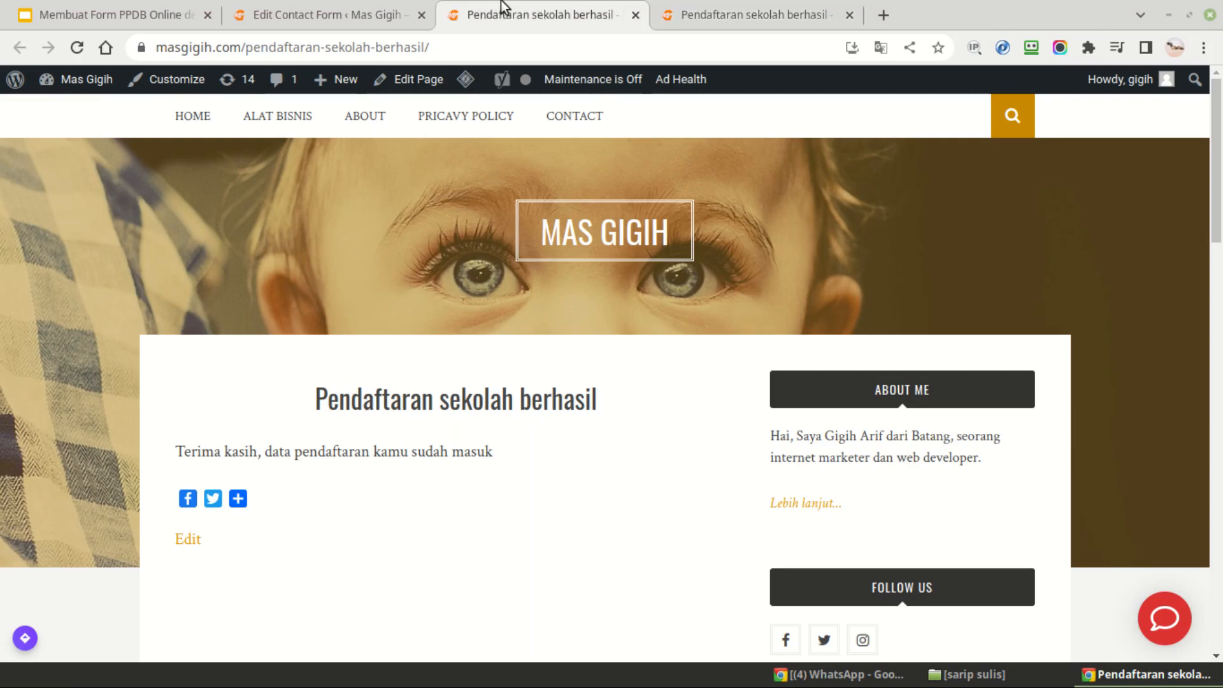
left_click(636, 15)
left_click(378, 7)
scroll(70, 365, "down", 1)
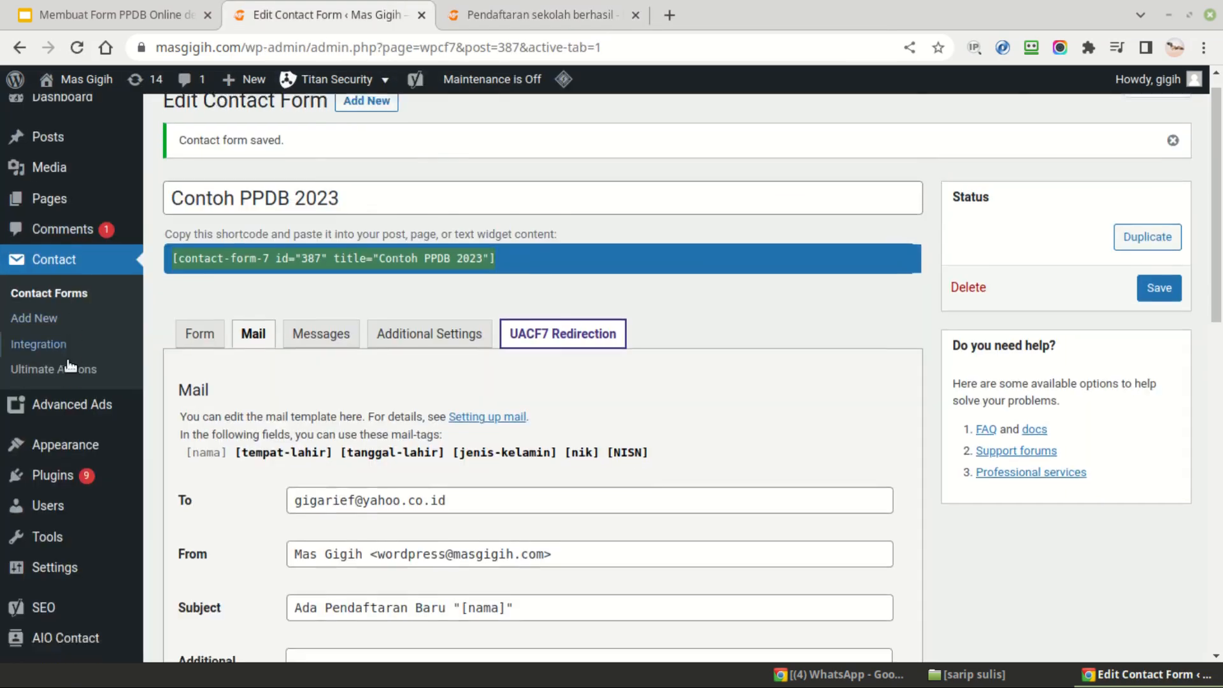
scroll(74, 363, "down", 10)
mouse_move(100, 615)
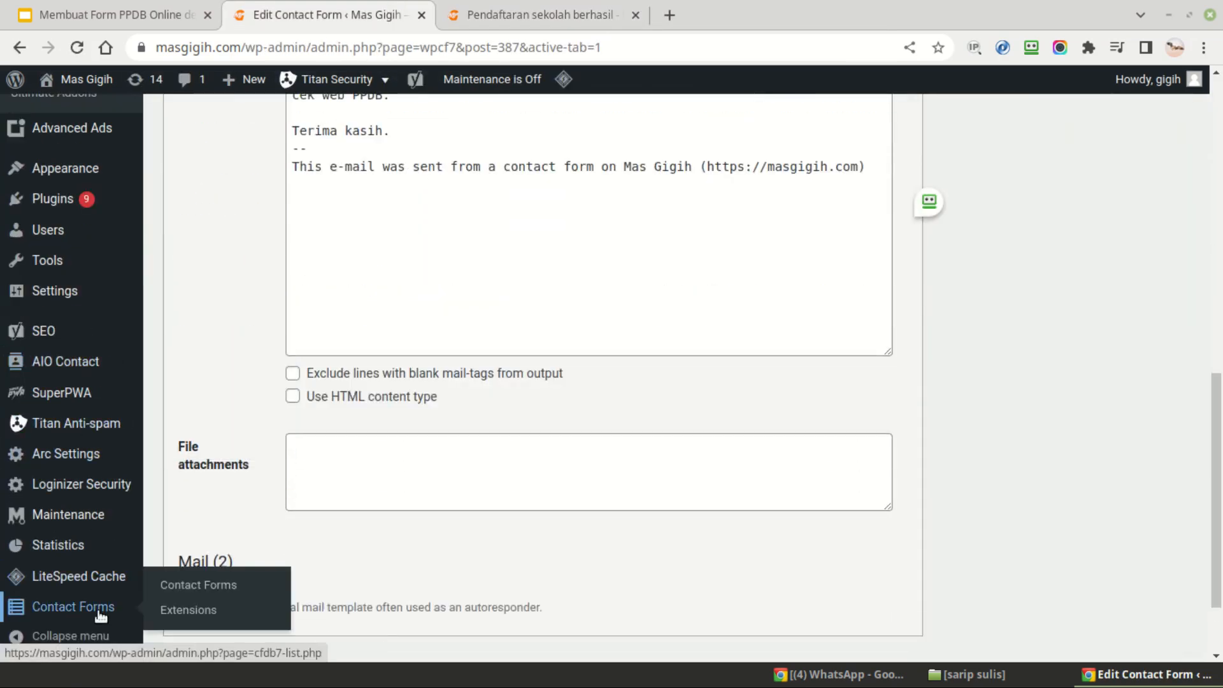
right_click(195, 589)
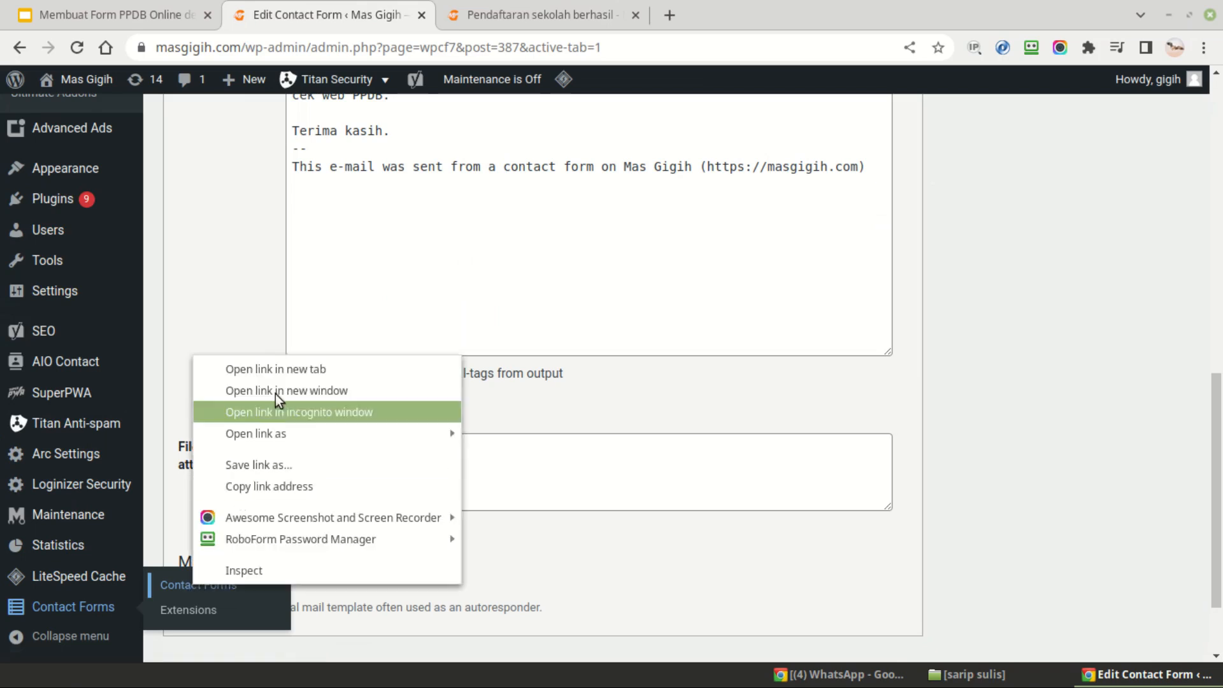
left_click(296, 362)
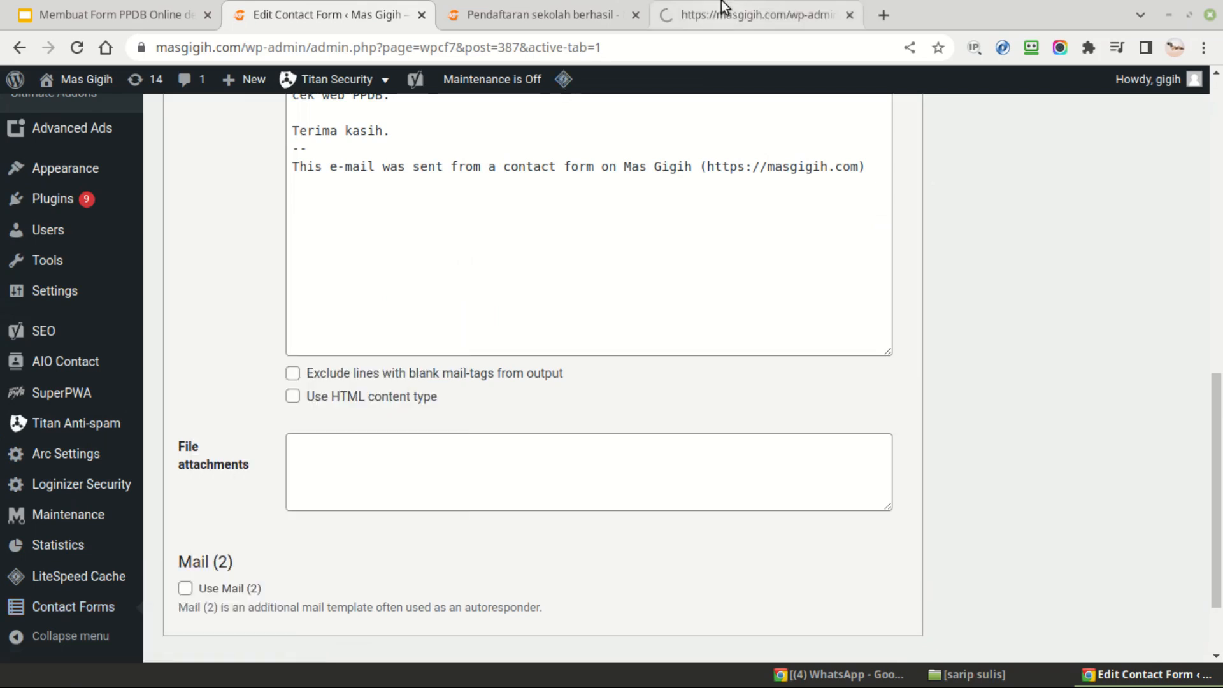
left_click(721, 2)
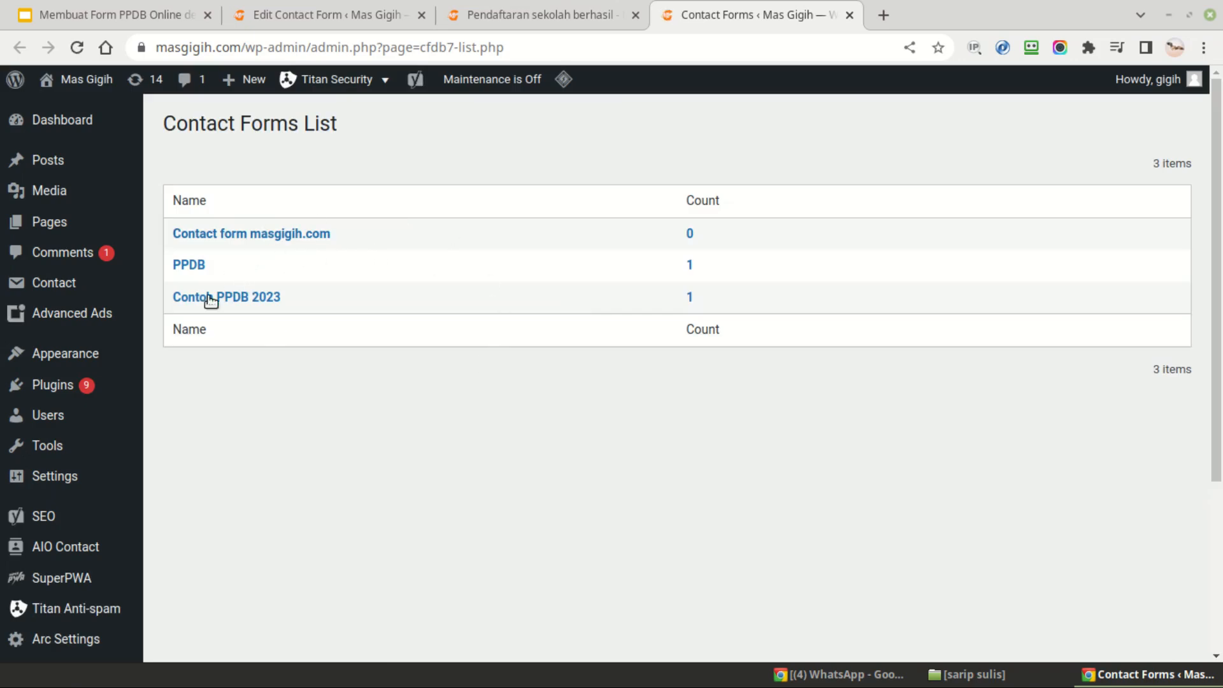
Examine the Contoh PPDB 2023 submissions, including the test entry's details, and try the CSV export
left_click(341, 9)
scroll(537, 363, "up", 10)
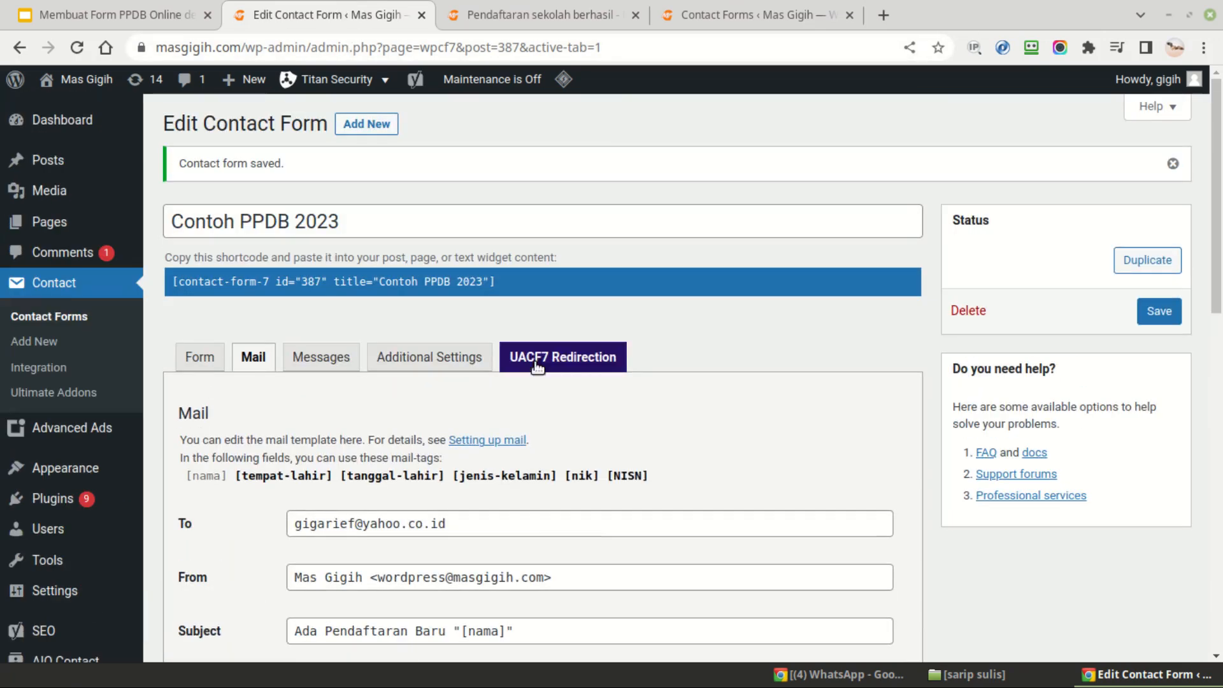
left_click(727, 3)
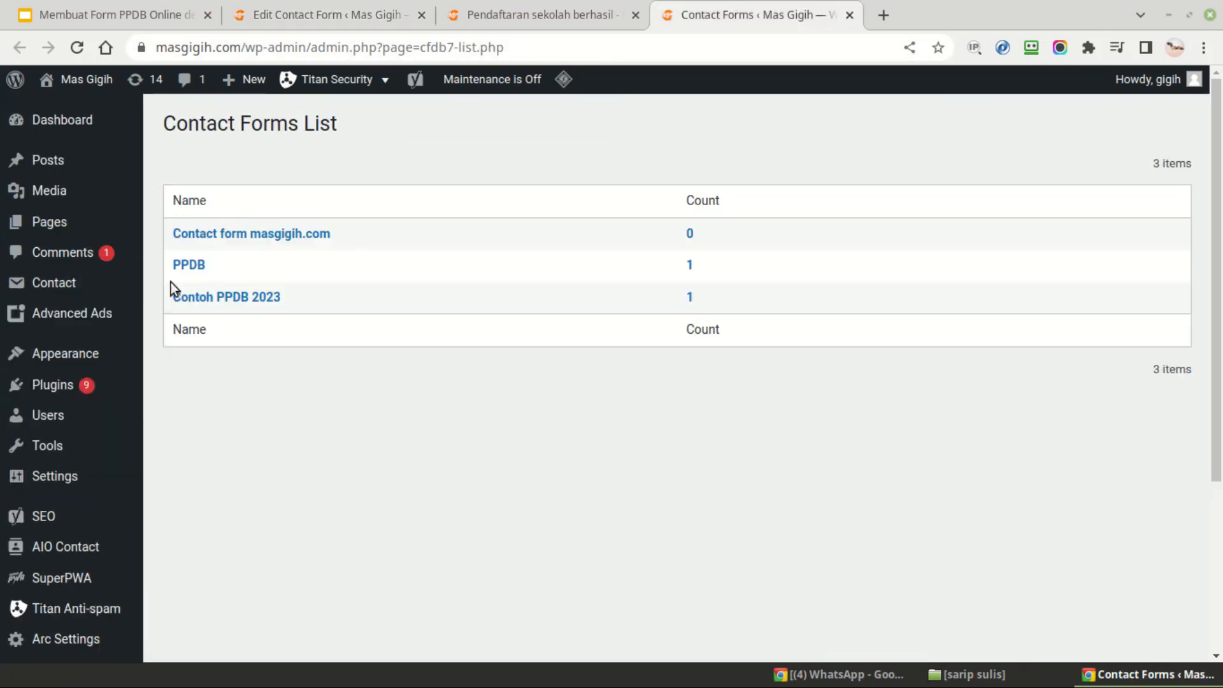
left_click(234, 300)
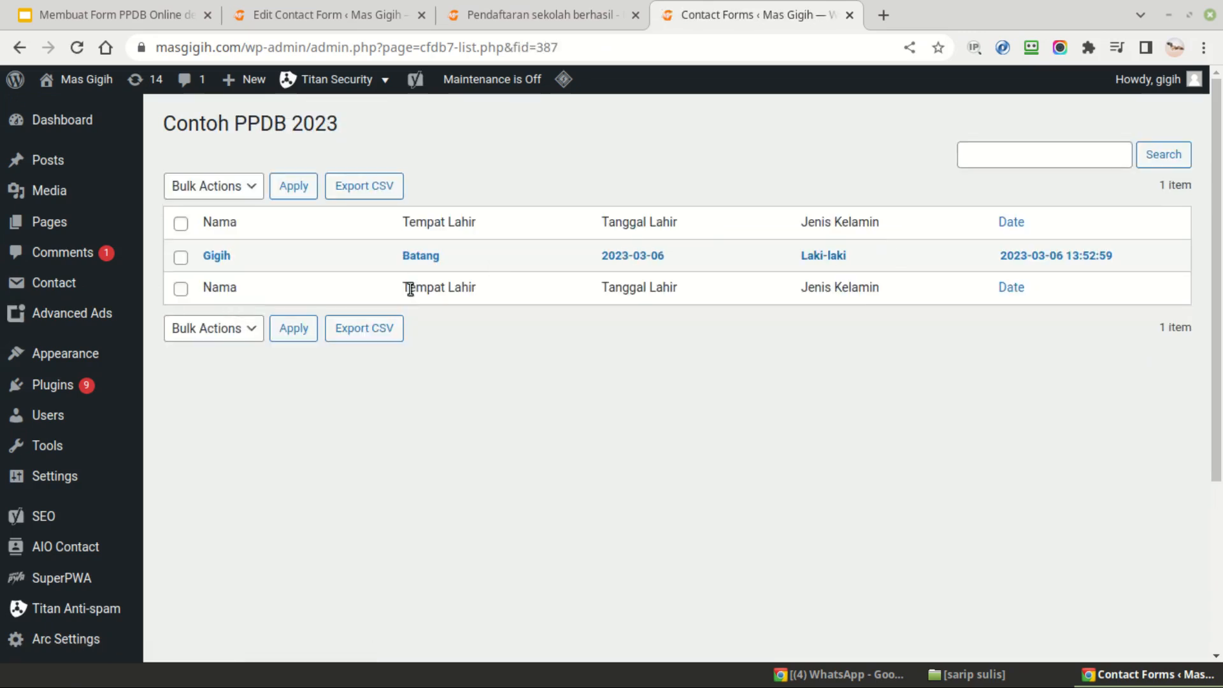
left_click(218, 256)
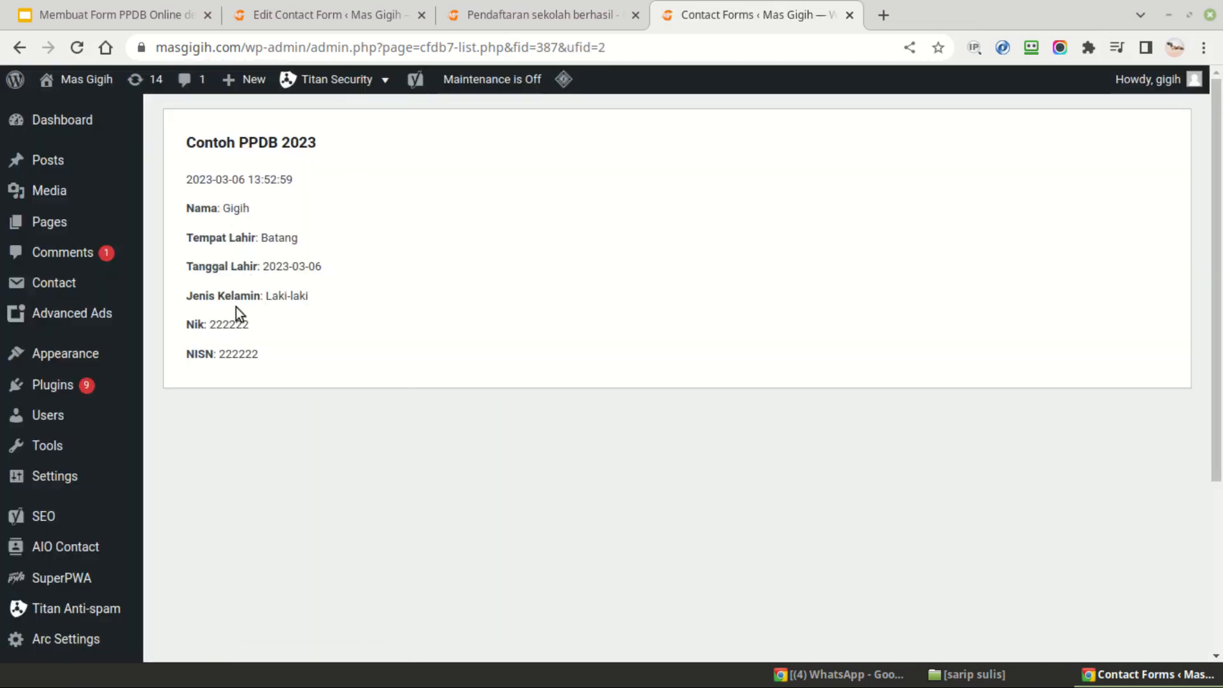
left_click(17, 46)
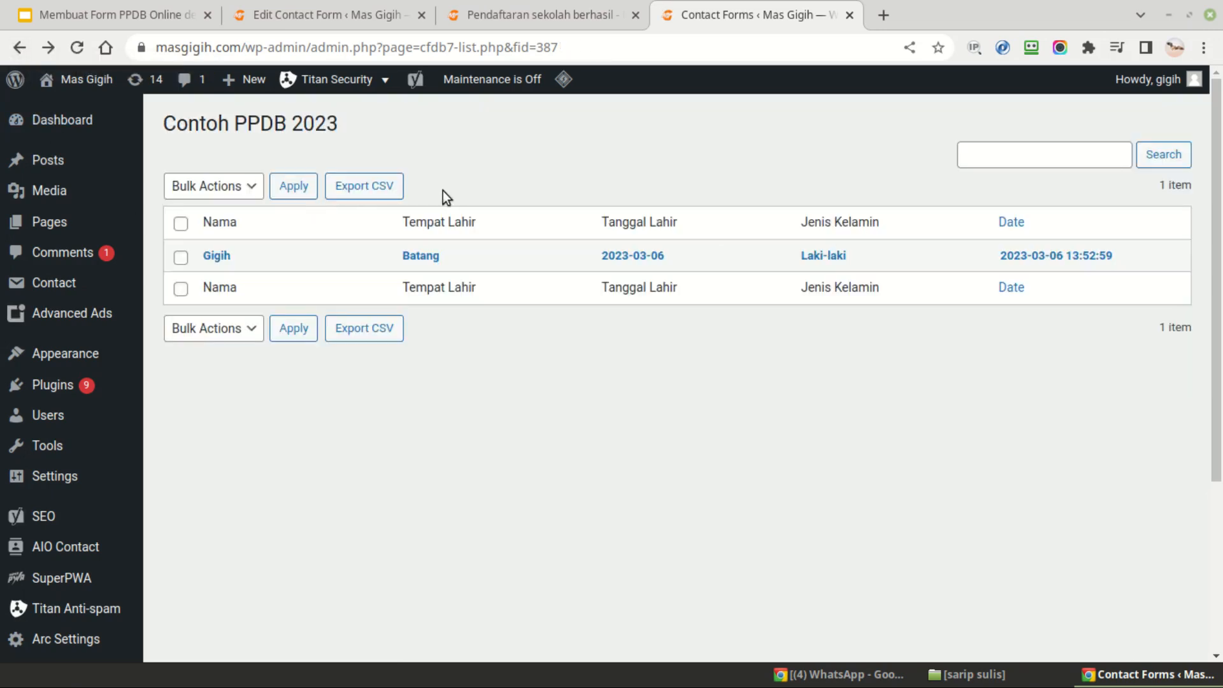
left_click(379, 190)
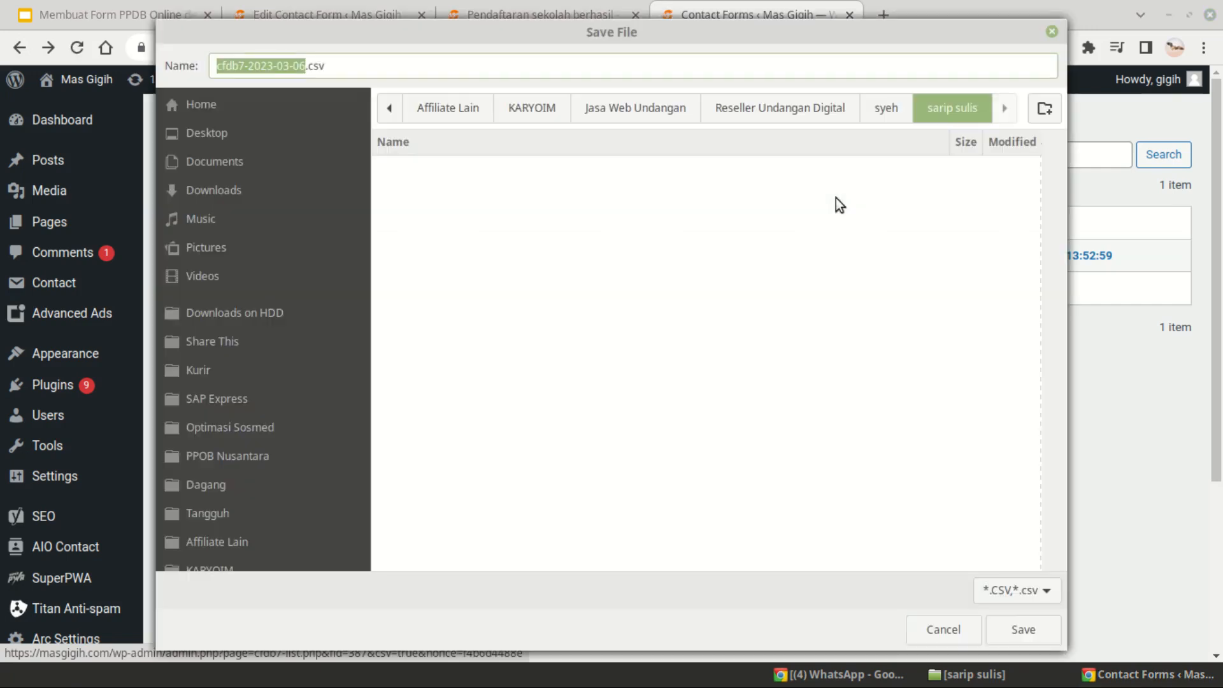
left_click(942, 630)
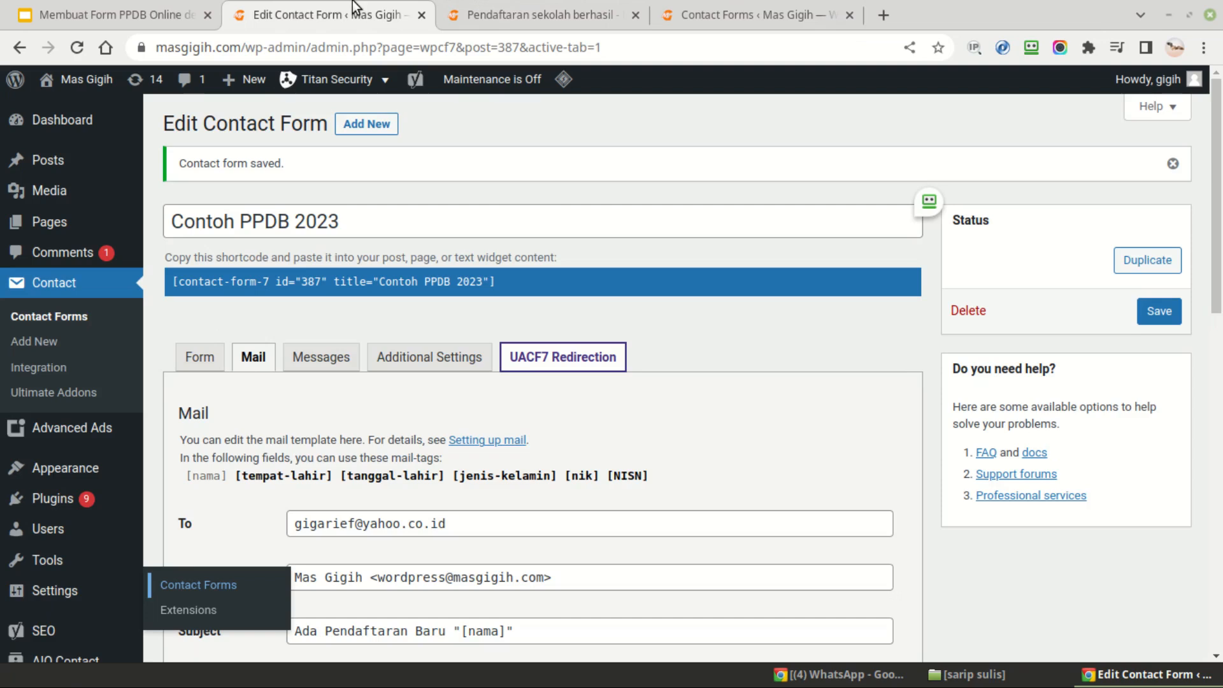
Copy the complete two-column row block, from [uacf7-row] to [/uacf7-row], in the Contoh PPDB 2023 form template
left_click(202, 358)
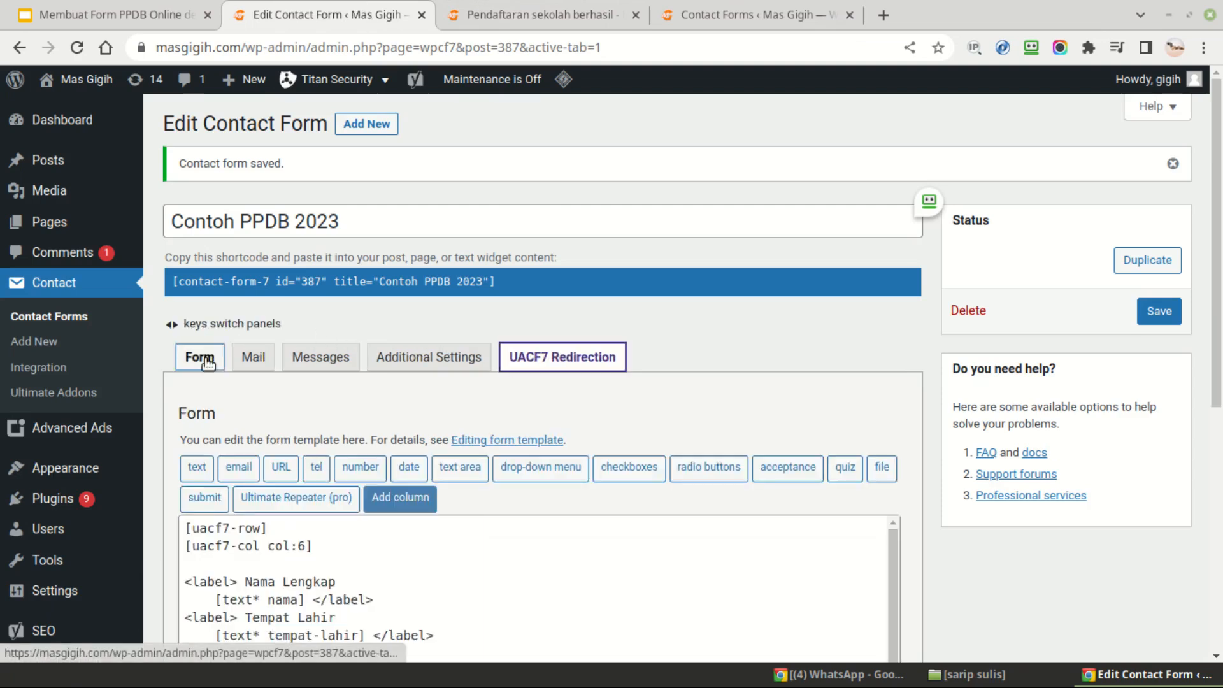
scroll(292, 257, "down", 5)
scroll(293, 256, "down", 1)
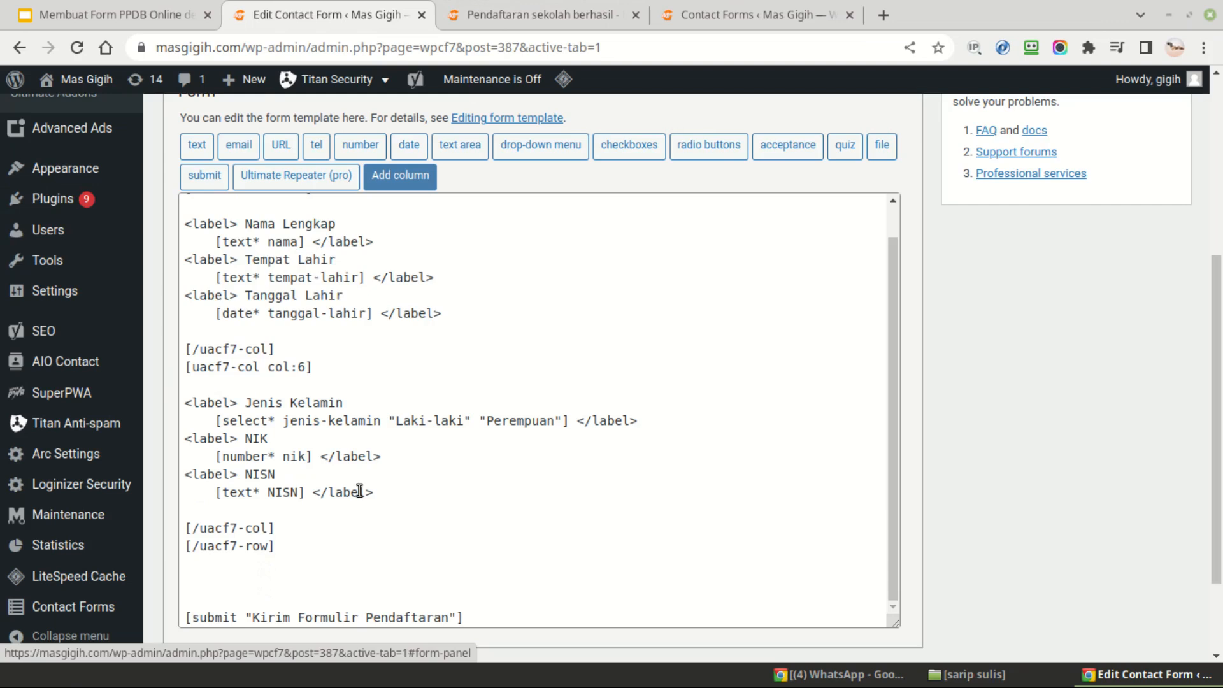
scroll(360, 493, "up", 1)
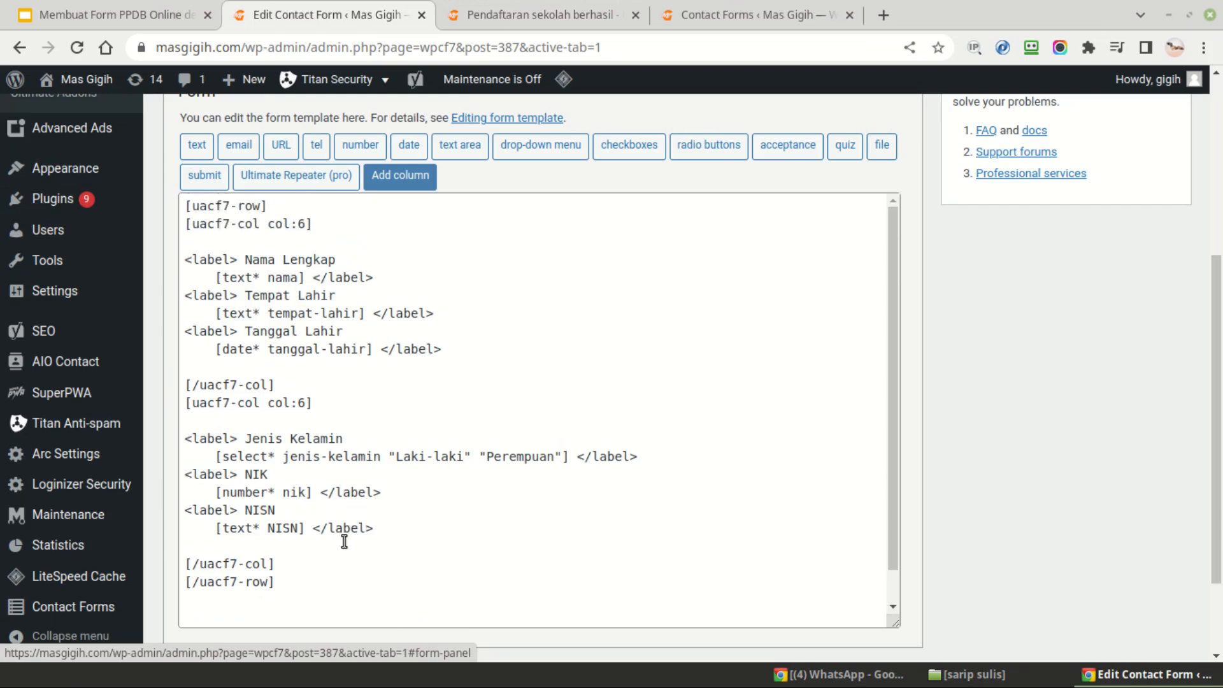
left_click_drag(309, 582, 166, 181)
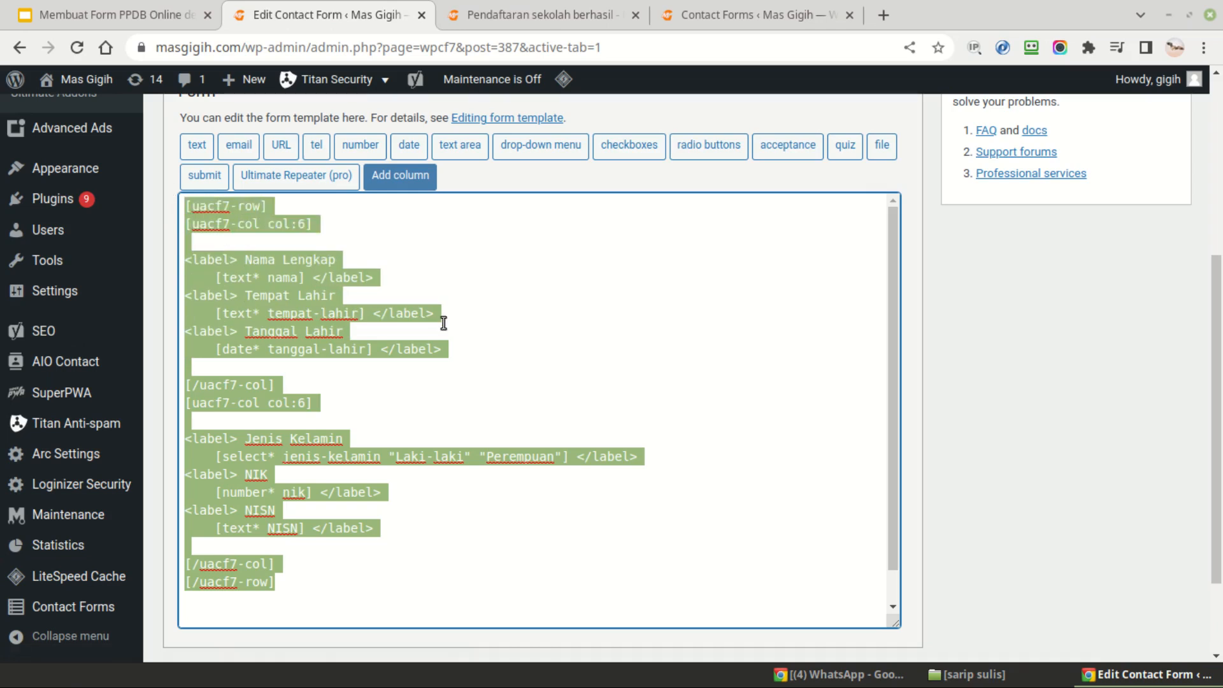
scroll(404, 333, "up", 2)
scroll(320, 354, "down", 1)
right_click(292, 379)
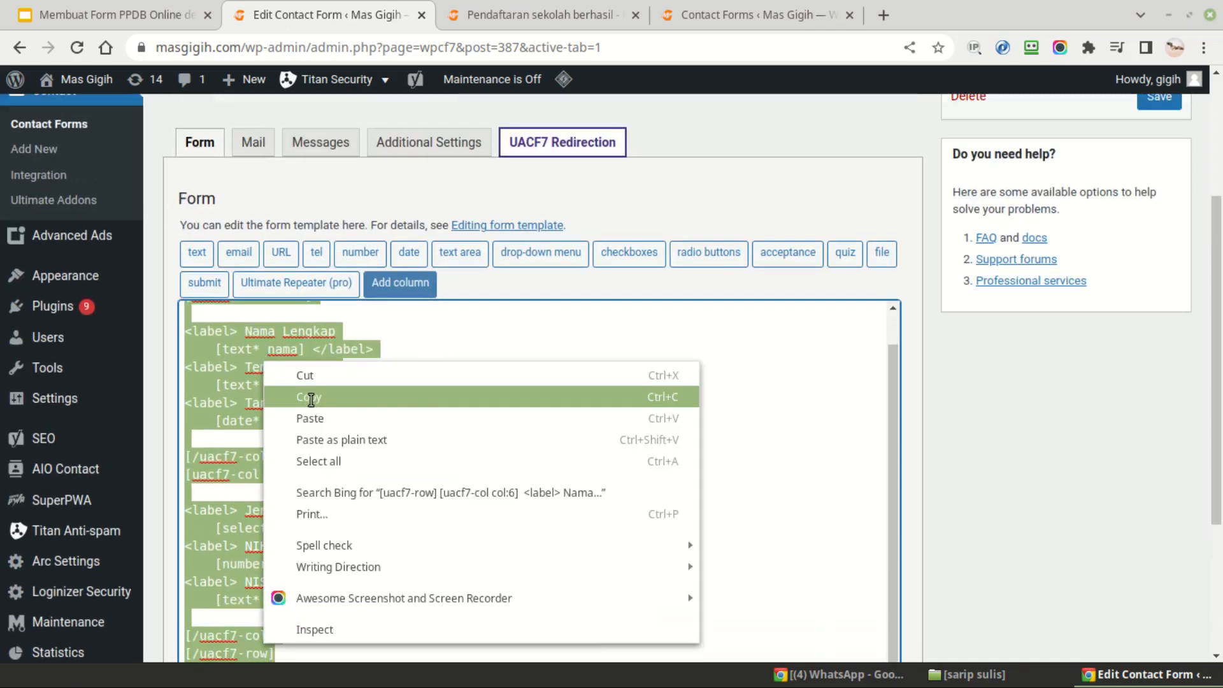
left_click(309, 397)
Paste the copied row block below the original one, separated by blank lines and above the submit tag
scroll(325, 399, "down", 3)
left_click(307, 431)
key("Return")
key("Return")
key("Return")
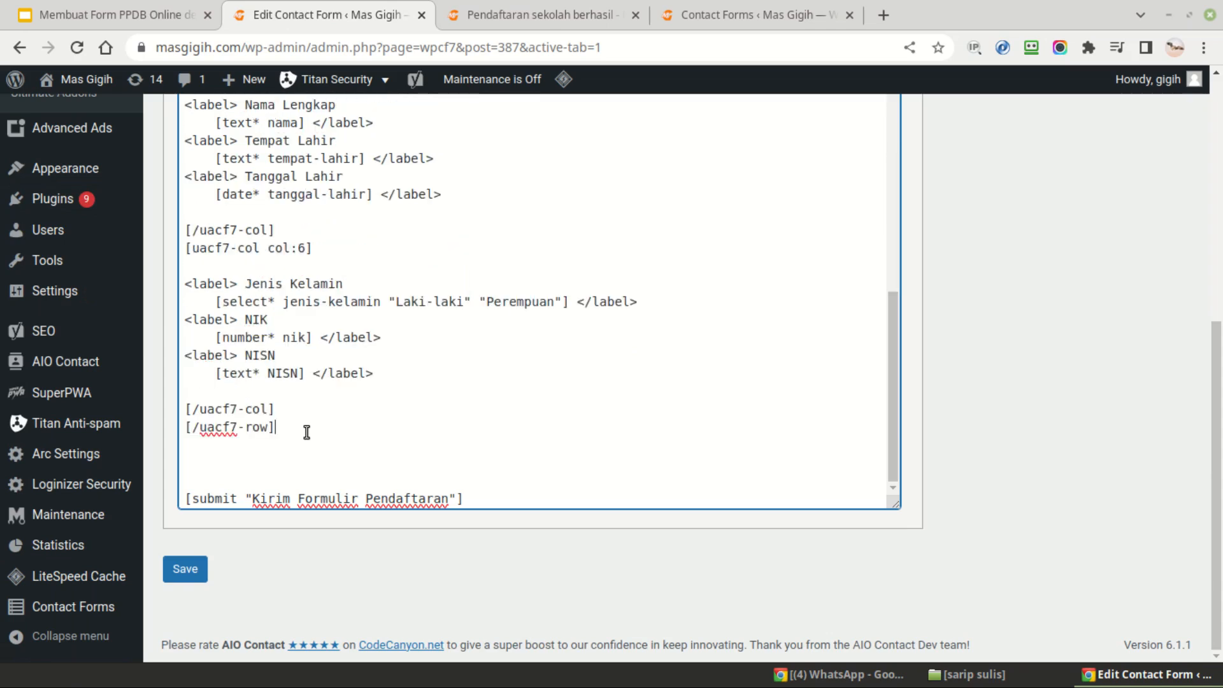
key("ctrl+v")
scroll(306, 428, "up", 4)
left_click(266, 362)
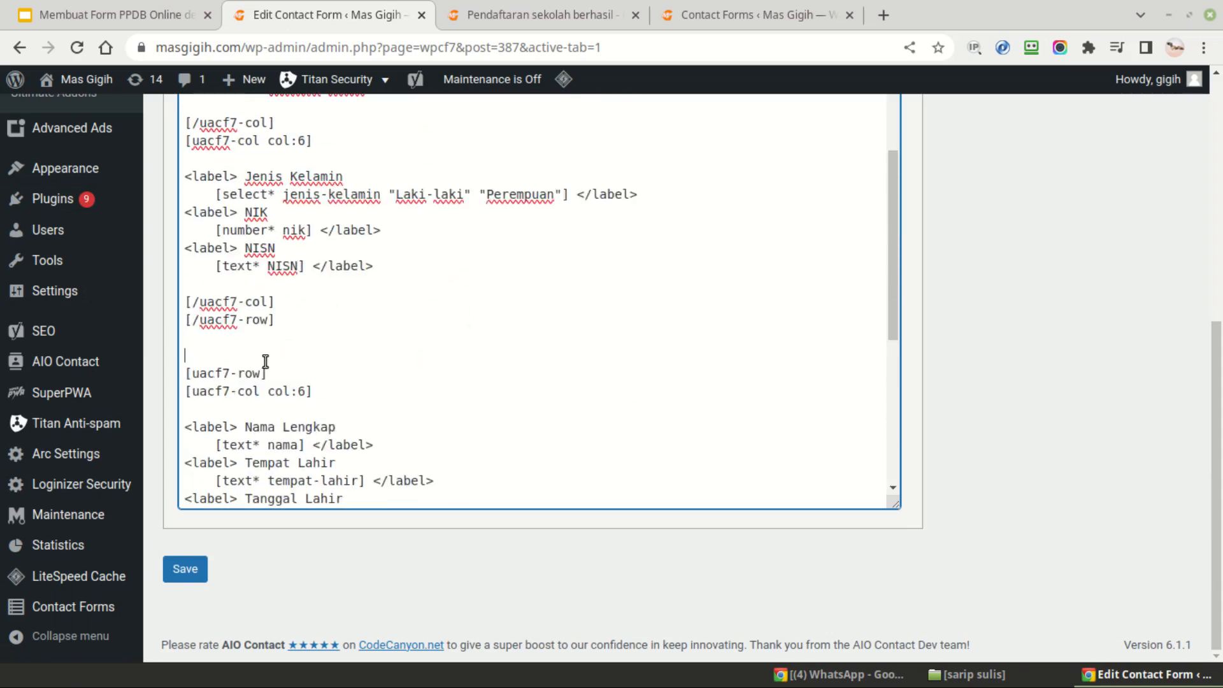
Add the heading <h3>DATA SISWA</h3> above the first row block and <h3>DATA ORANG TUA</h3> above the second
scroll(266, 362, "up", 3)
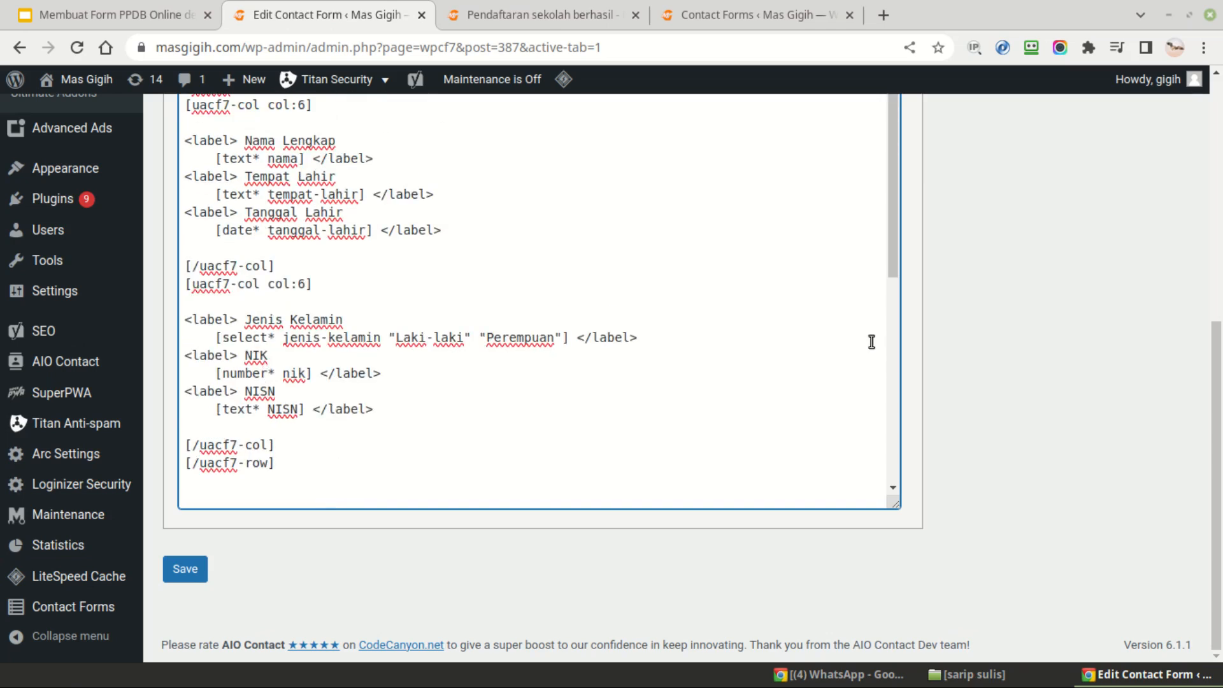
scroll(871, 342, "up", 3)
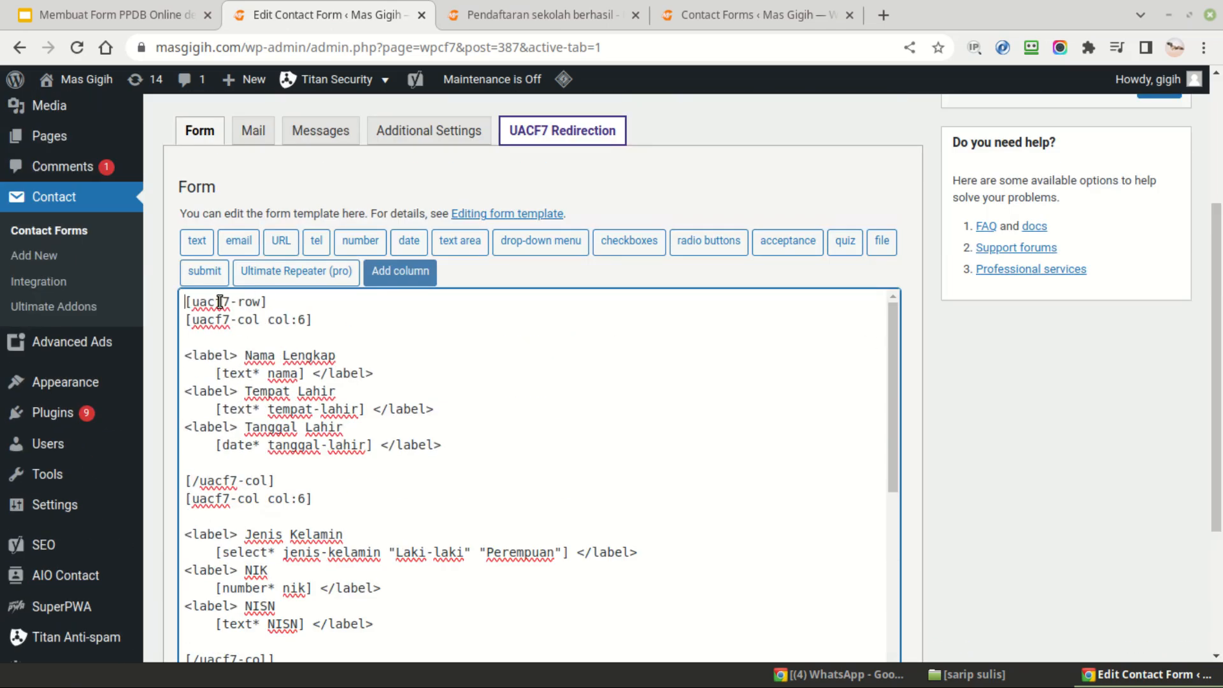
key("Return")
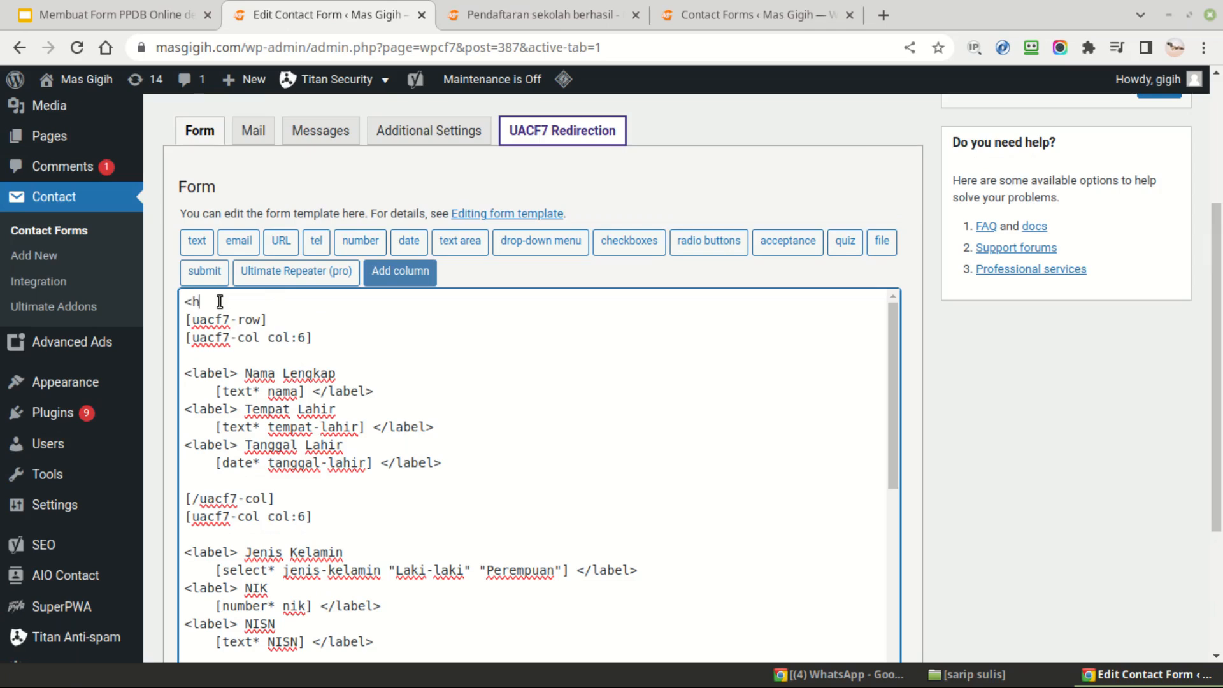
type("<h3>DATA SISWA<")
key("BackSpace")
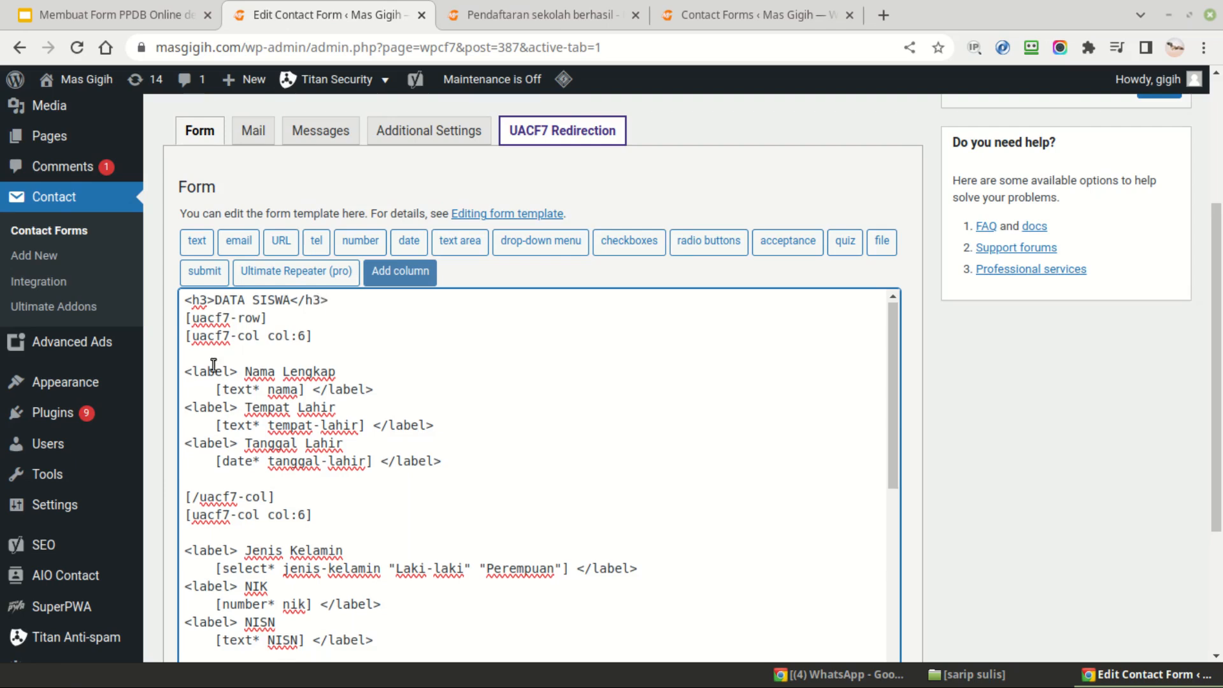
scroll(214, 366, "down", 5)
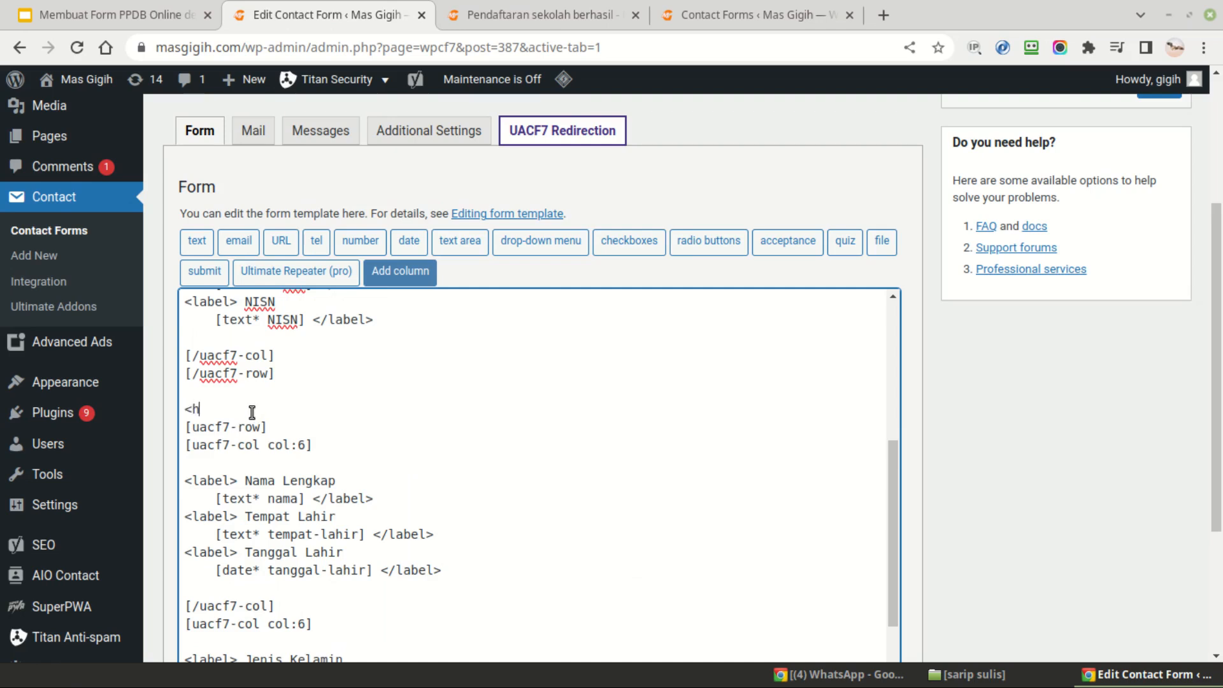
type("DATA ORANG TUA</h3>")
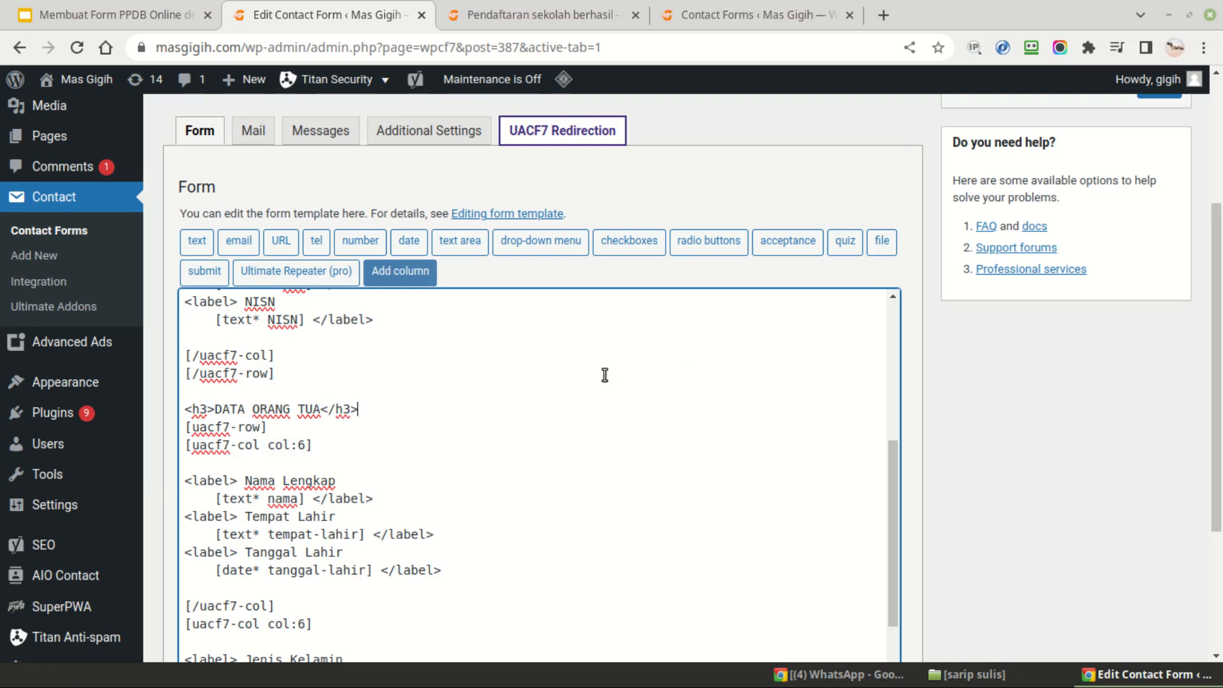
Change the Nama Lengkap label in the DATA ORANG TUA block to Nama Ayah
left_click_drag(246, 482, 336, 482)
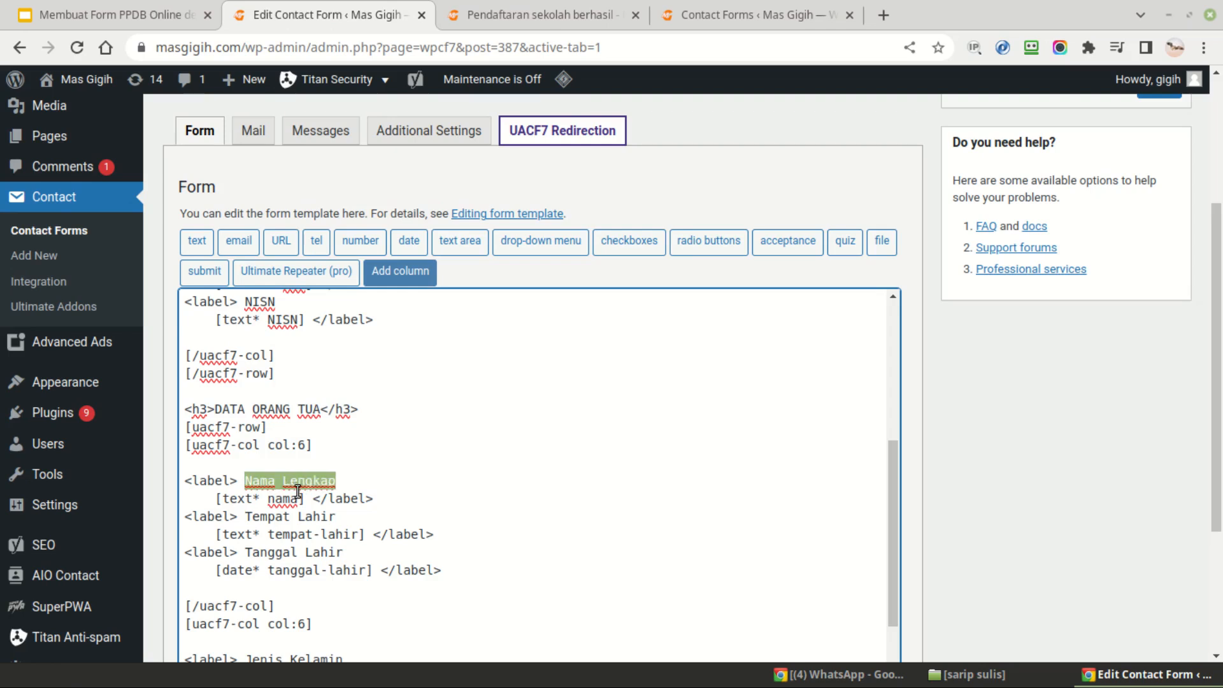
type("Nama Ayah")
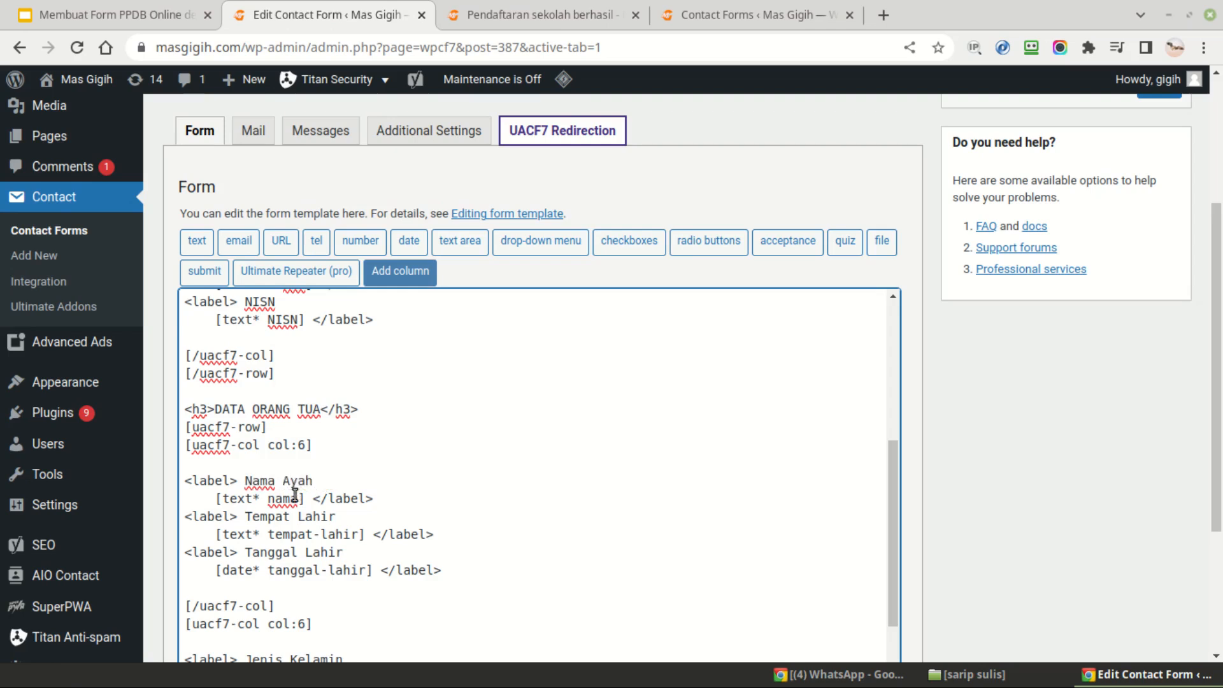
scroll(298, 493, "down", 2)
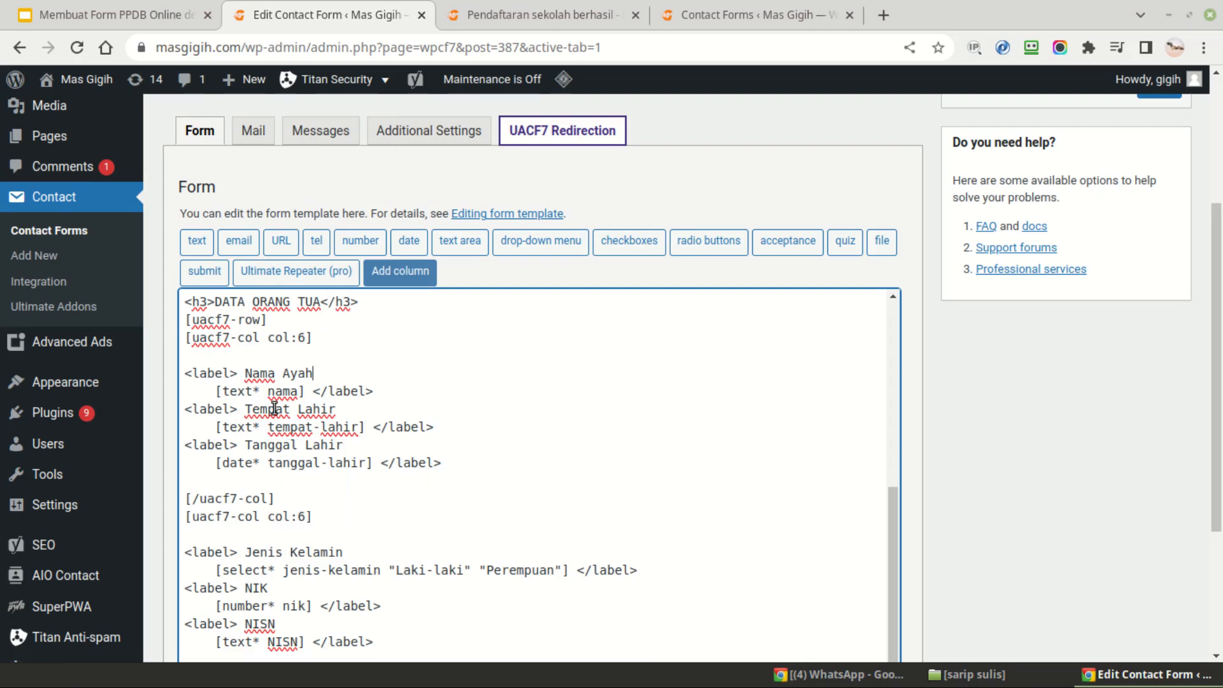
Rename the Nama Ayah field's tag to nama-ayah and change the Tempat Lahir label below it to Pekerjaan Ayah
double_click(281, 390)
type("nama-ayah")
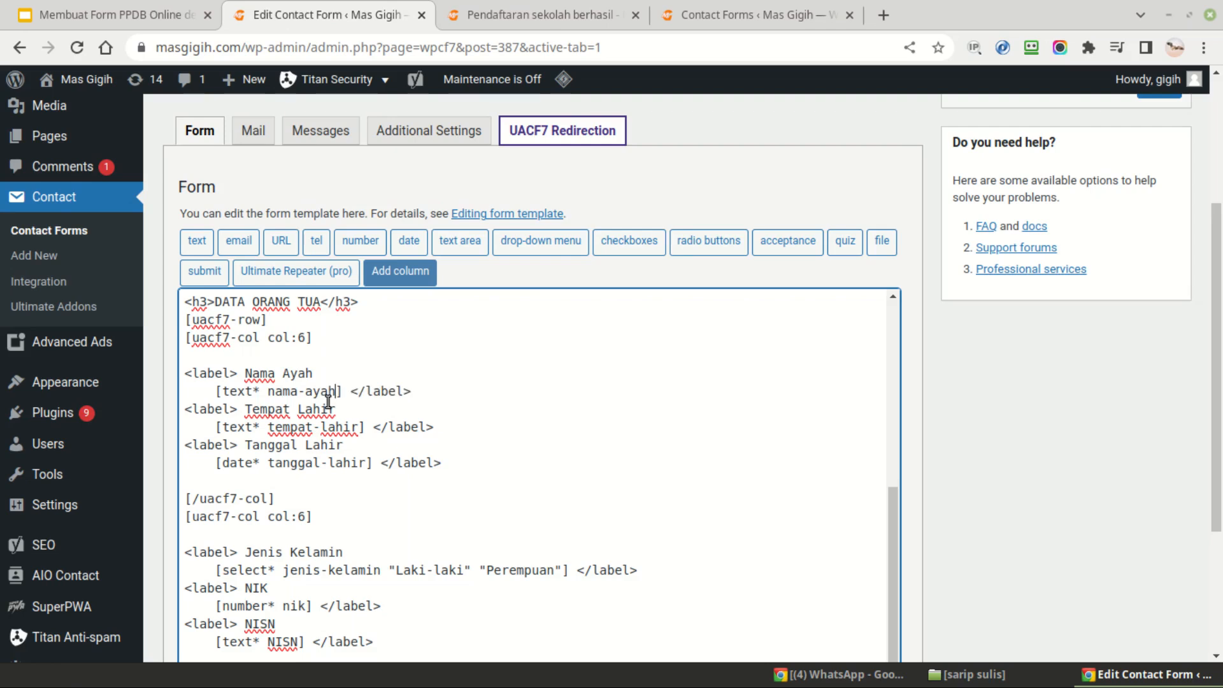
left_click(246, 409)
key("shift+End")
type("Pekerjaan Aya")
Rename the text tag under the Pekerjaan Ayah label to pekerjaan-ayah
key("ctrl+shift+Left")
key("ctrl+shift+Left")
key("ctrl+shift+Left")
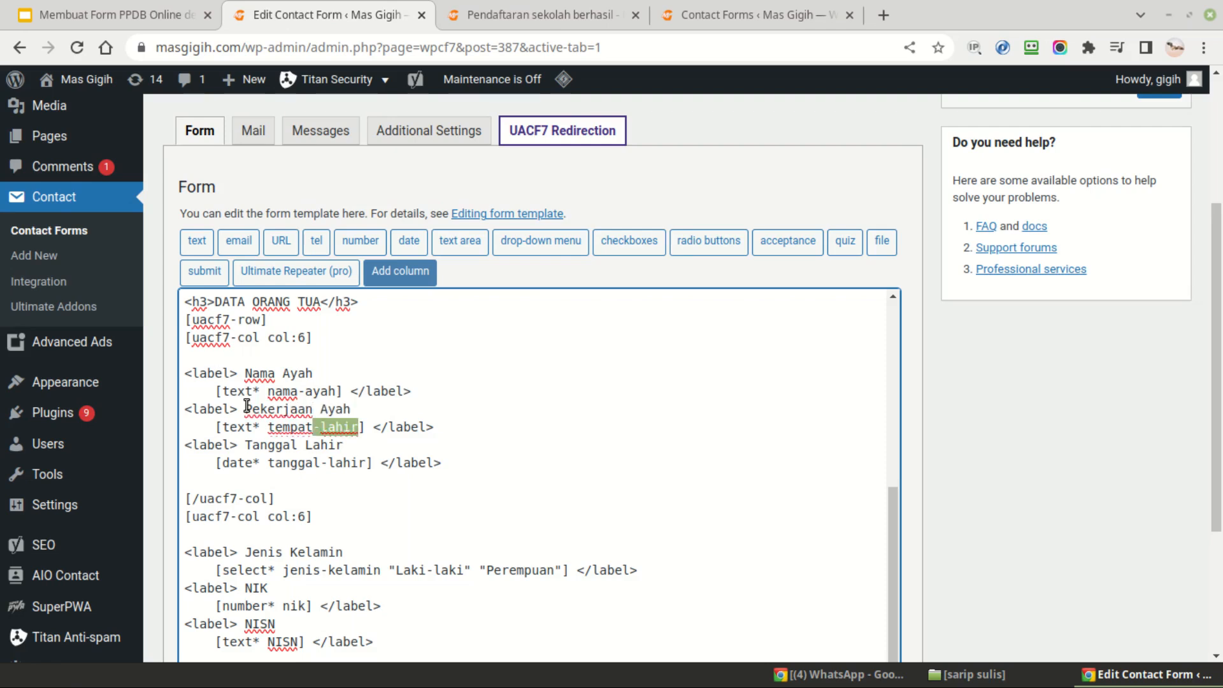
type("Peker")
key("BackSpace")
key("ctrl+shift+Left")
type("pekerjaan-aya")
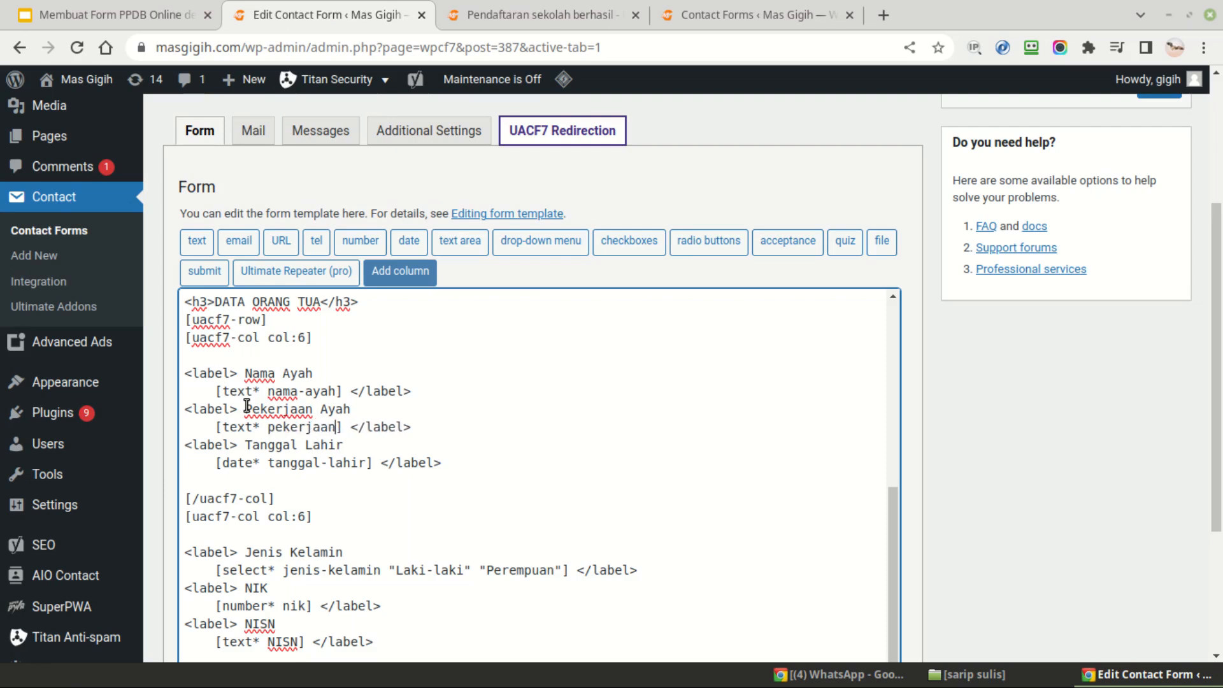
type("h")
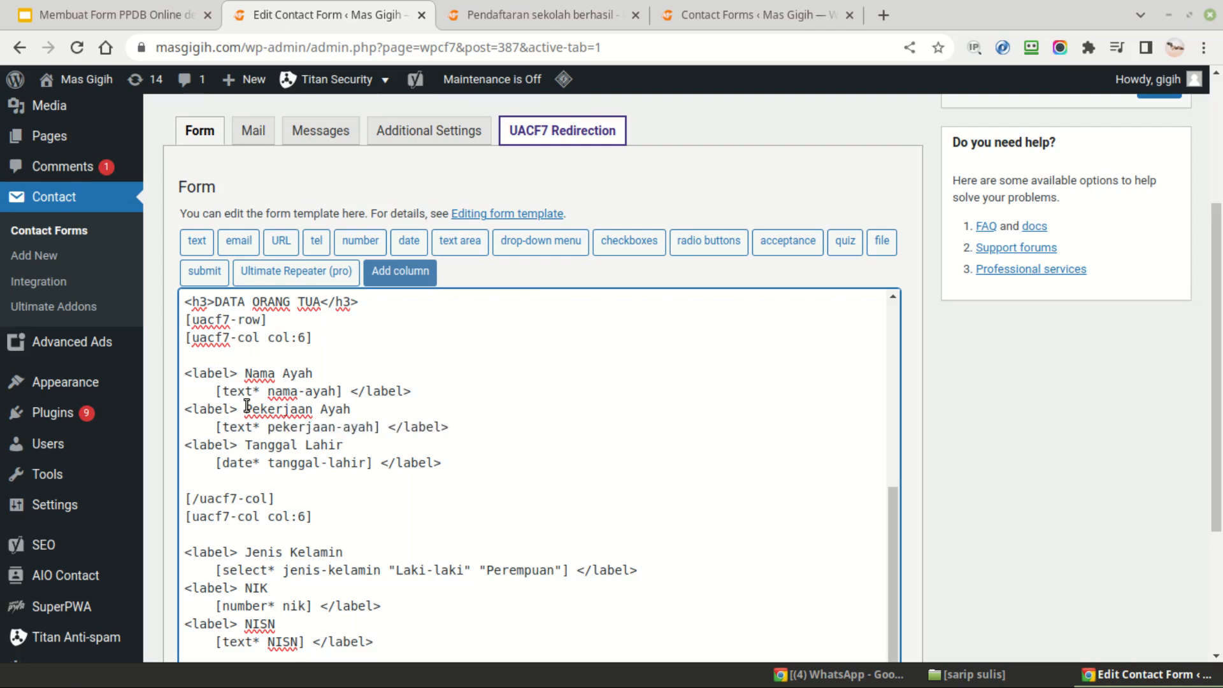
Change the Tanggal Lahir label in the DATA ORANG TUA block to Penghasilan Ayah and delete the date tag beneath it
key("ctrl+shift+Left")
key("ctrl+shift+Left")
type("Penghasilan ")
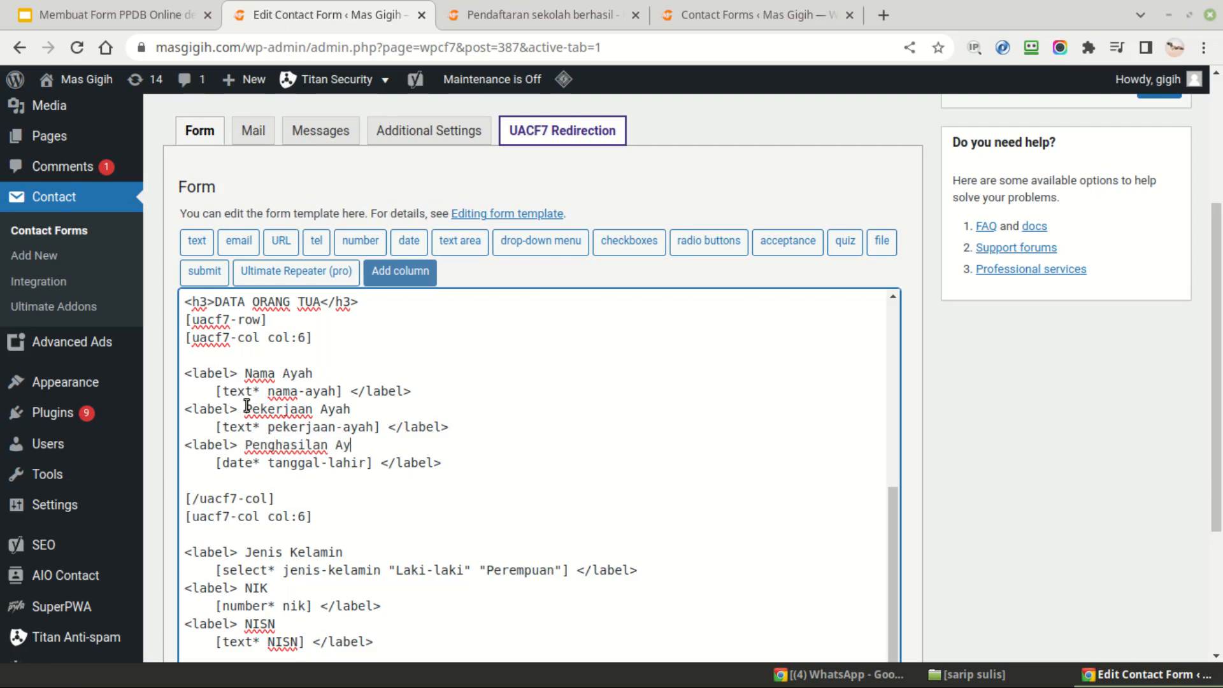
type("Ayah")
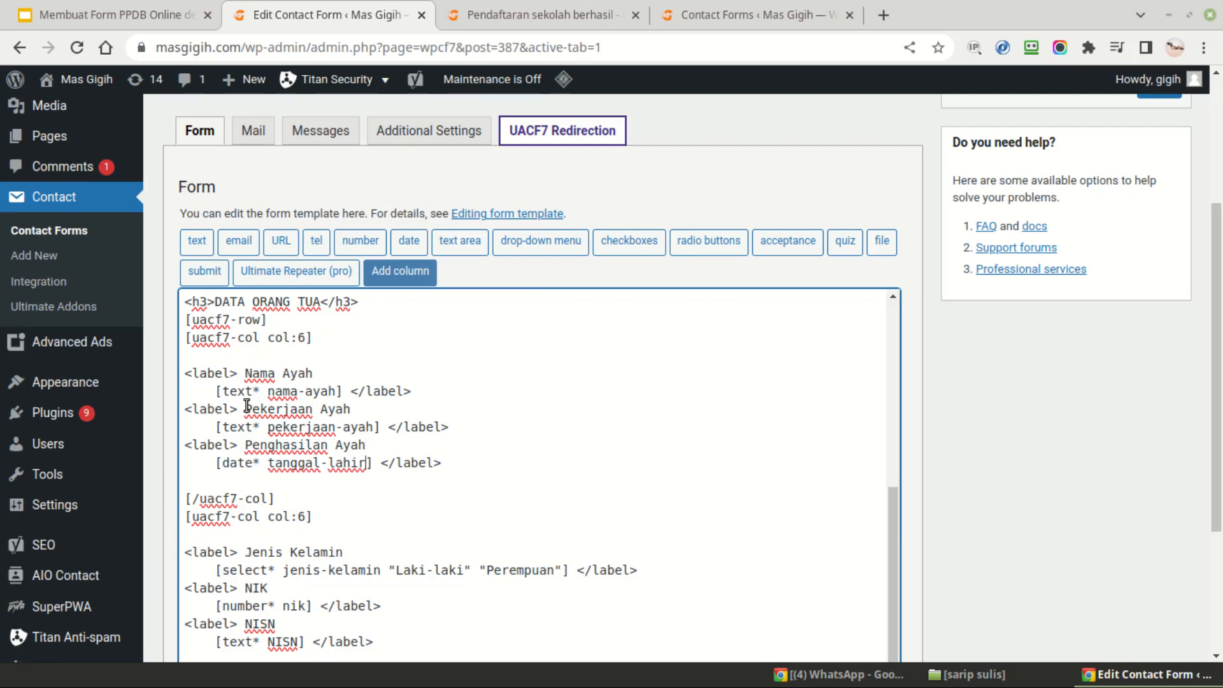
key("ctrl+shift+Left")
key("ctrl+shift+Left")
key("ctrl+shift+Left")
key("ctrl+shift+Left")
key("ctrl+shift+Left")
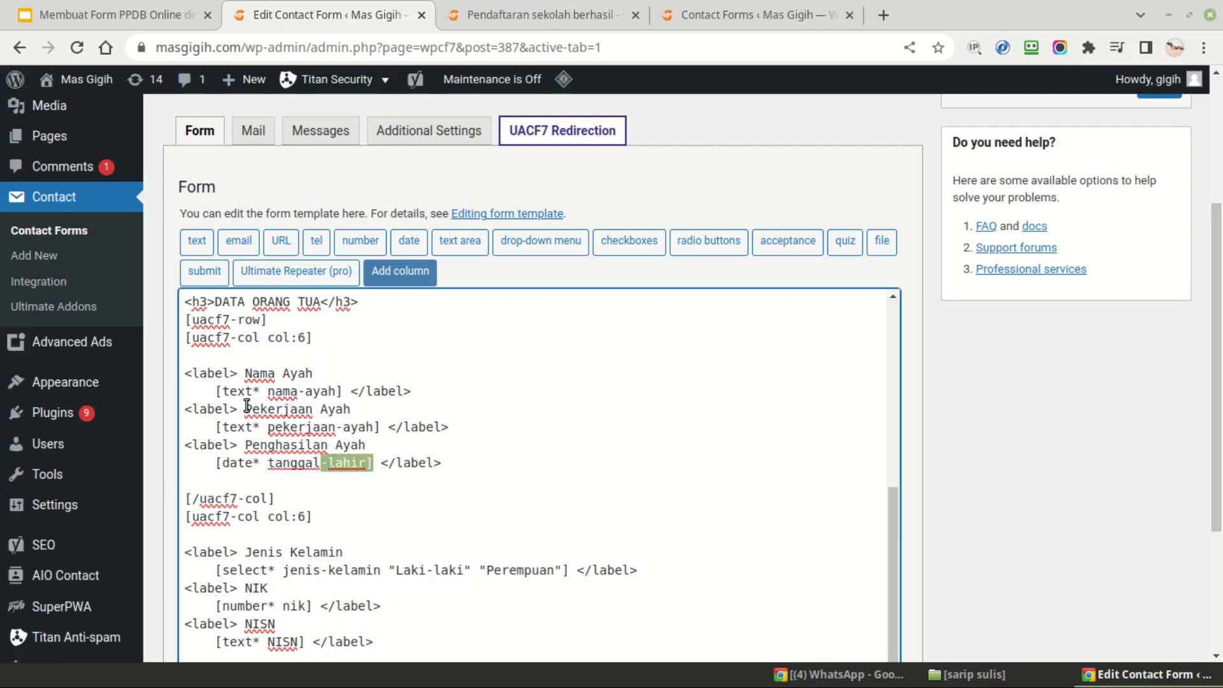
key("shift+Left")
key("BackSpace")
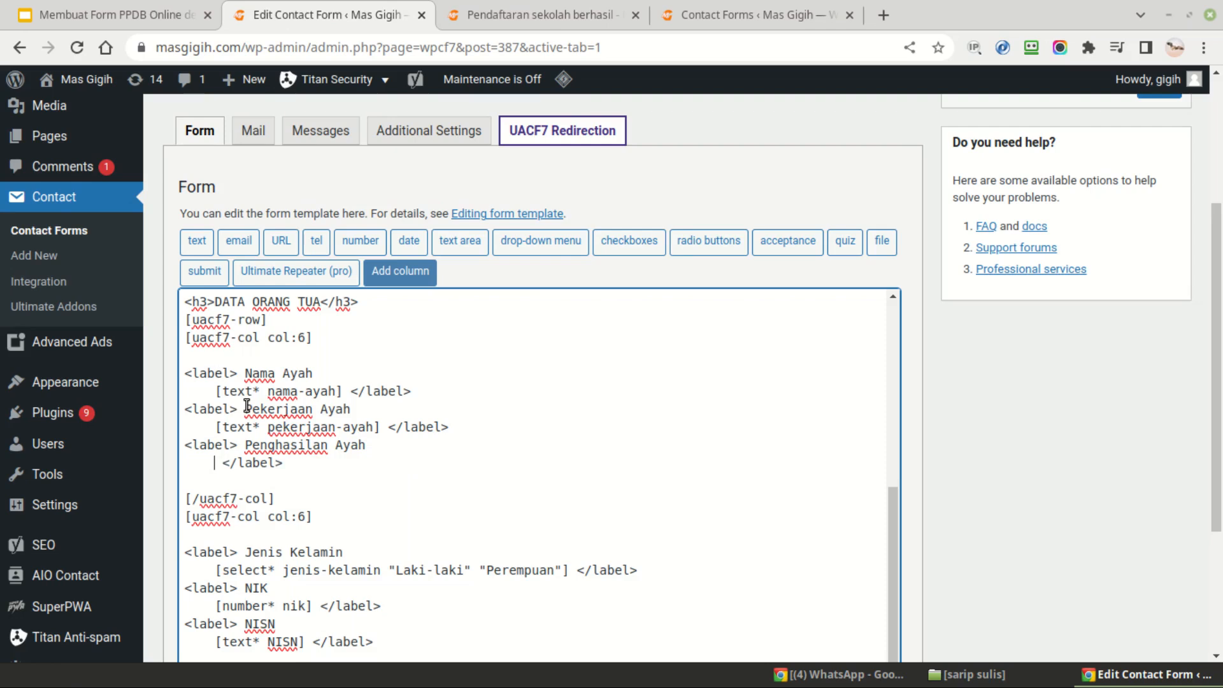
Start a drop-down menu tag for Penghasilan Ayah, named penghasilan-ayah and set as a required field
left_click(554, 246)
double_click(560, 255)
type("pengh")
key("ctrl+a")
type("penghasila")
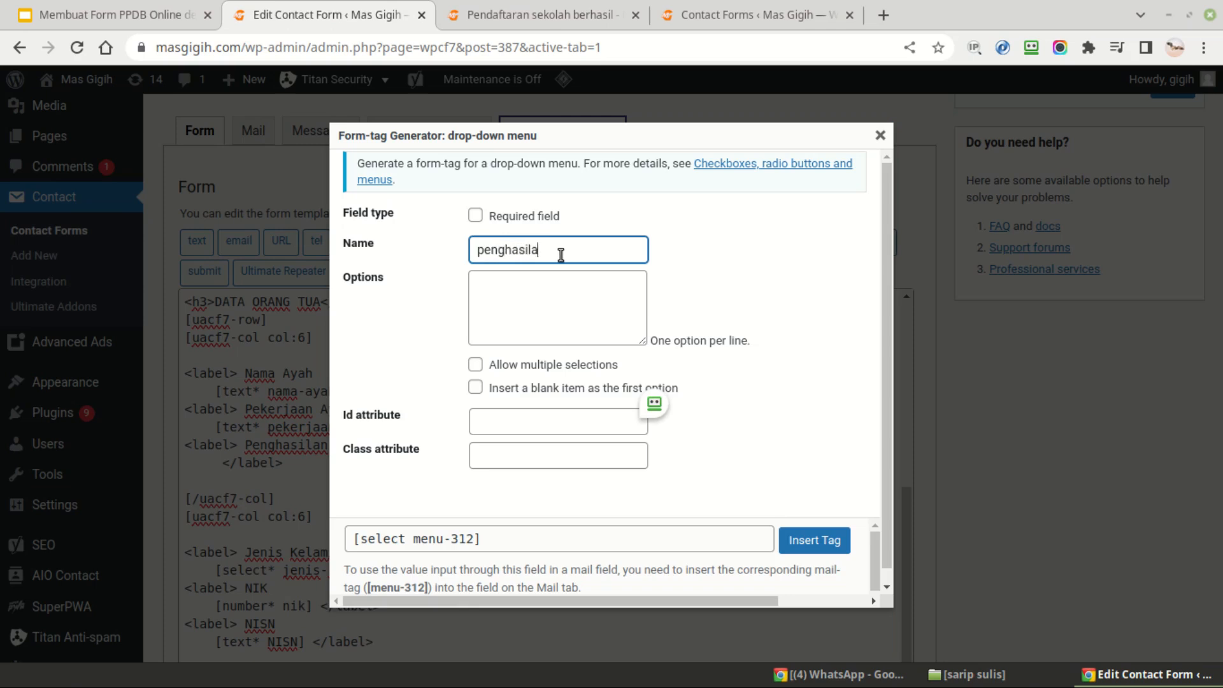
type("n-ayah")
left_click(478, 215)
left_click(491, 307)
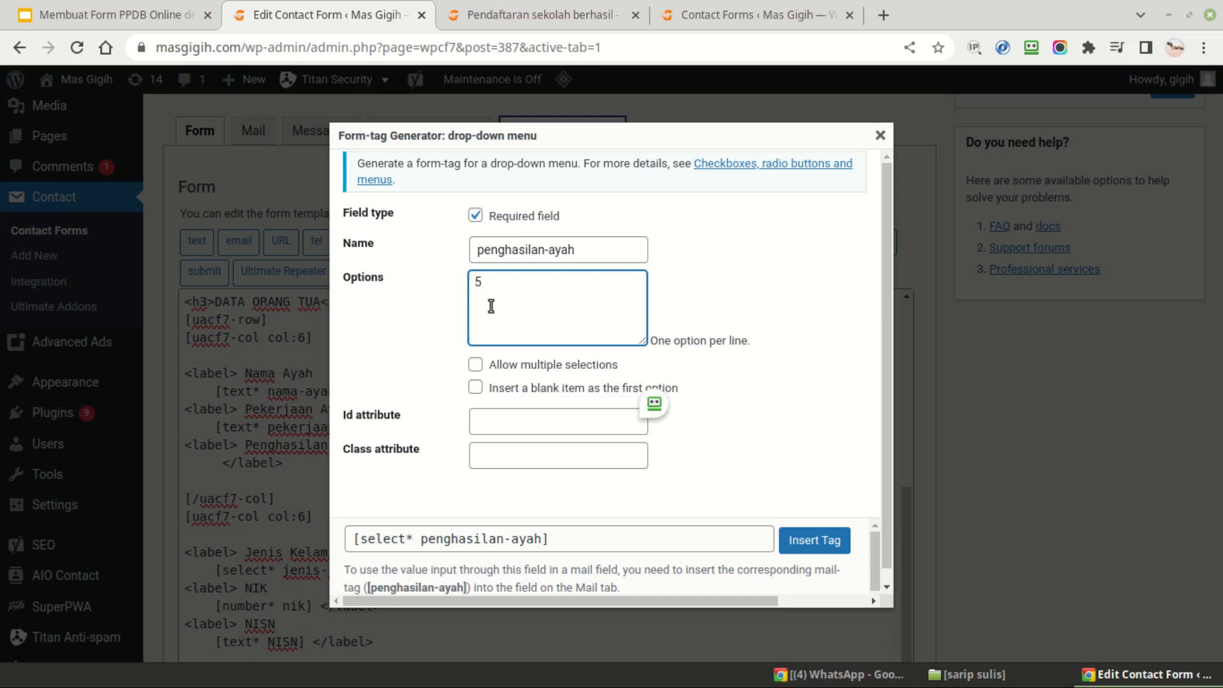
Enter the options 500.000-1.000.000, 1.000.000-2.000.000, 2.000.000-3.000.000 and 3.000.000 ke atas for the drop-down, and insert its tag
type("500.000-1.000.000")
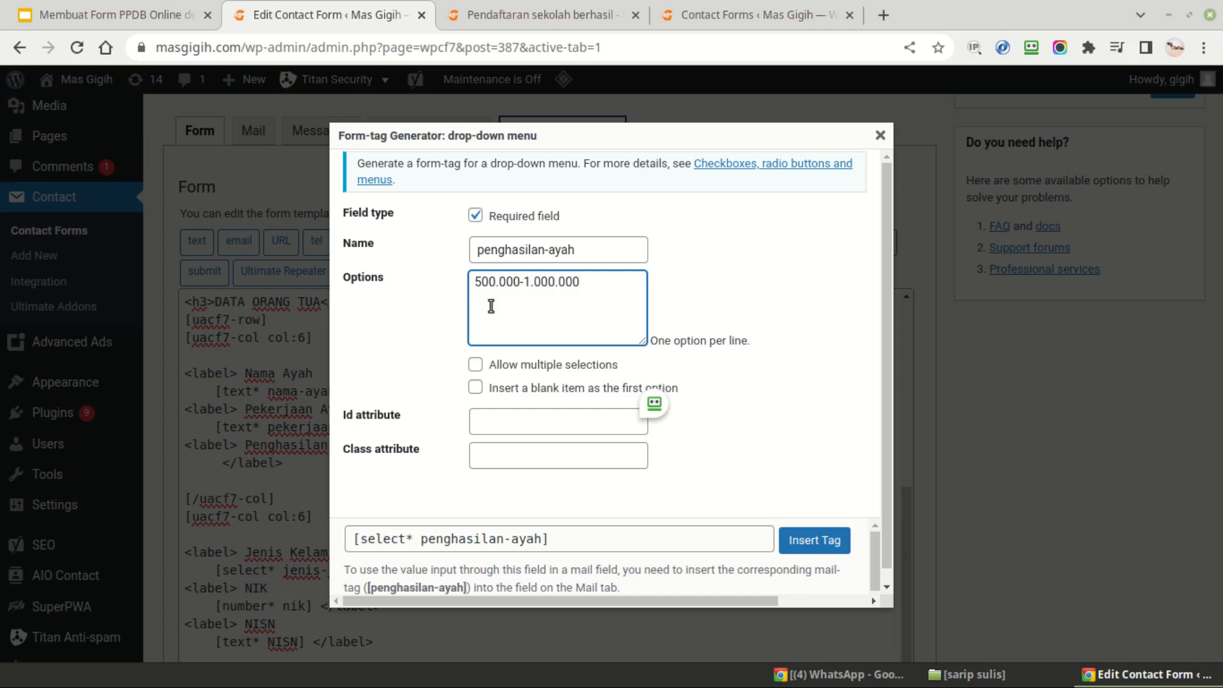
type("1000")
type("000-")
type("00")
type("-2.000.000")
type("2.000.000")
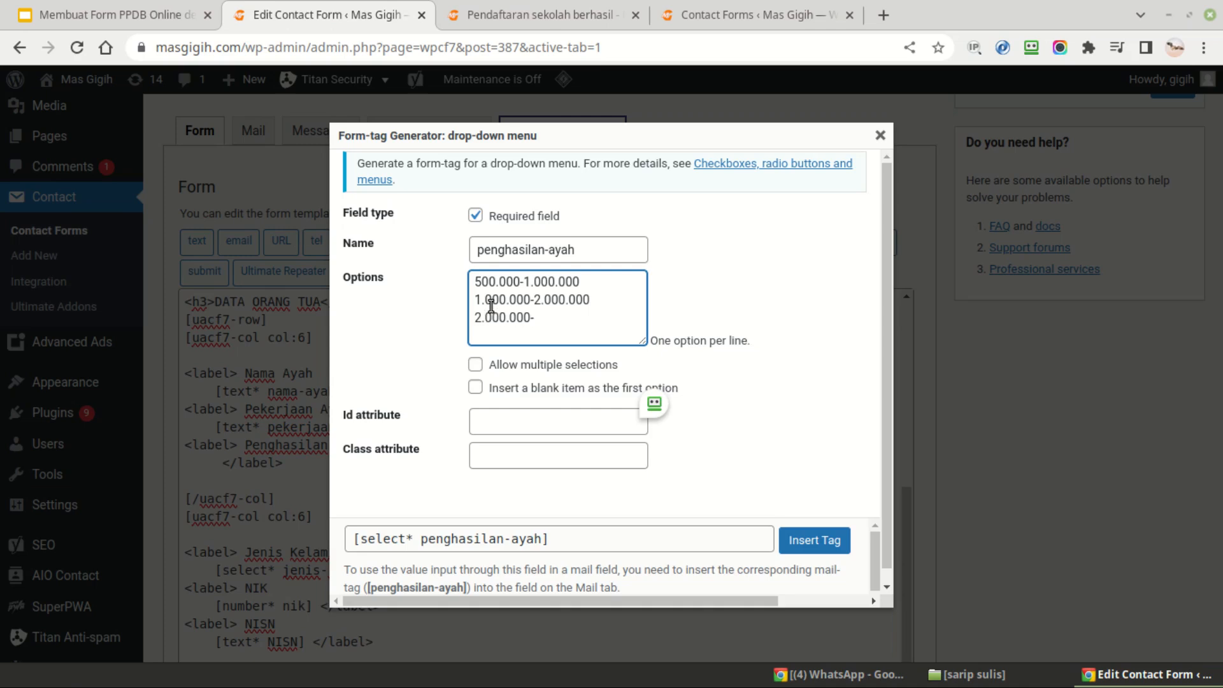
type("-3.000.000")
key("Return")
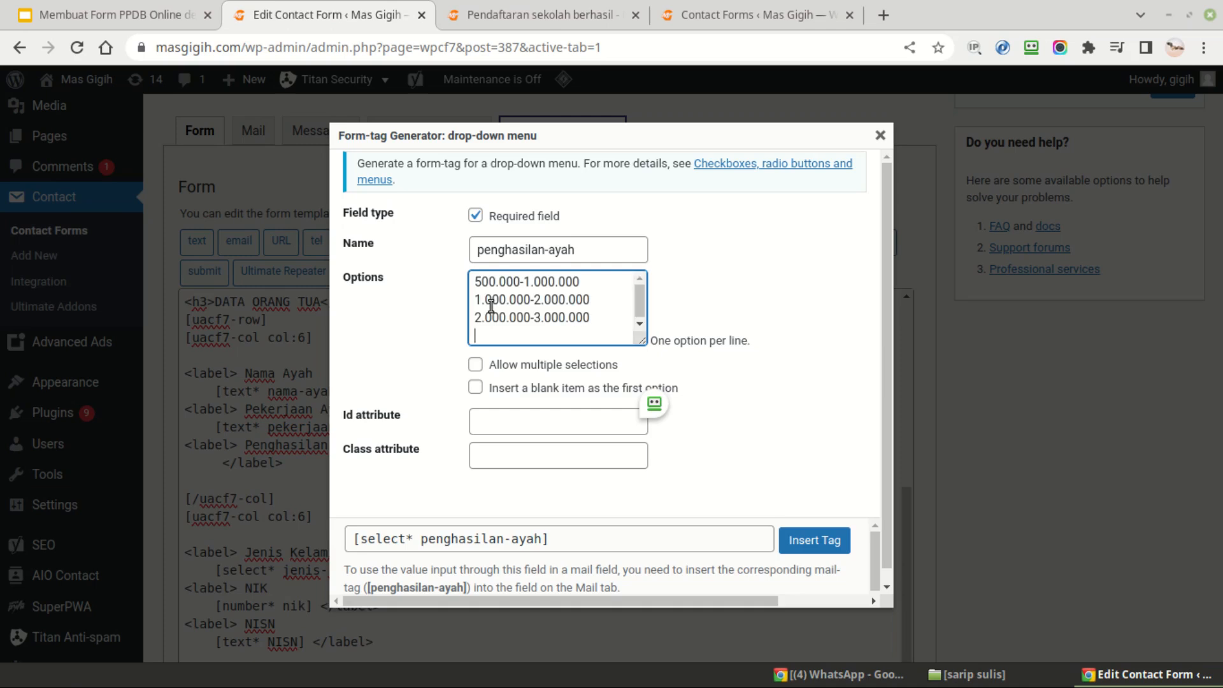
type(".000.000 ke atas")
left_click(421, 347)
scroll(460, 369, "down", 1)
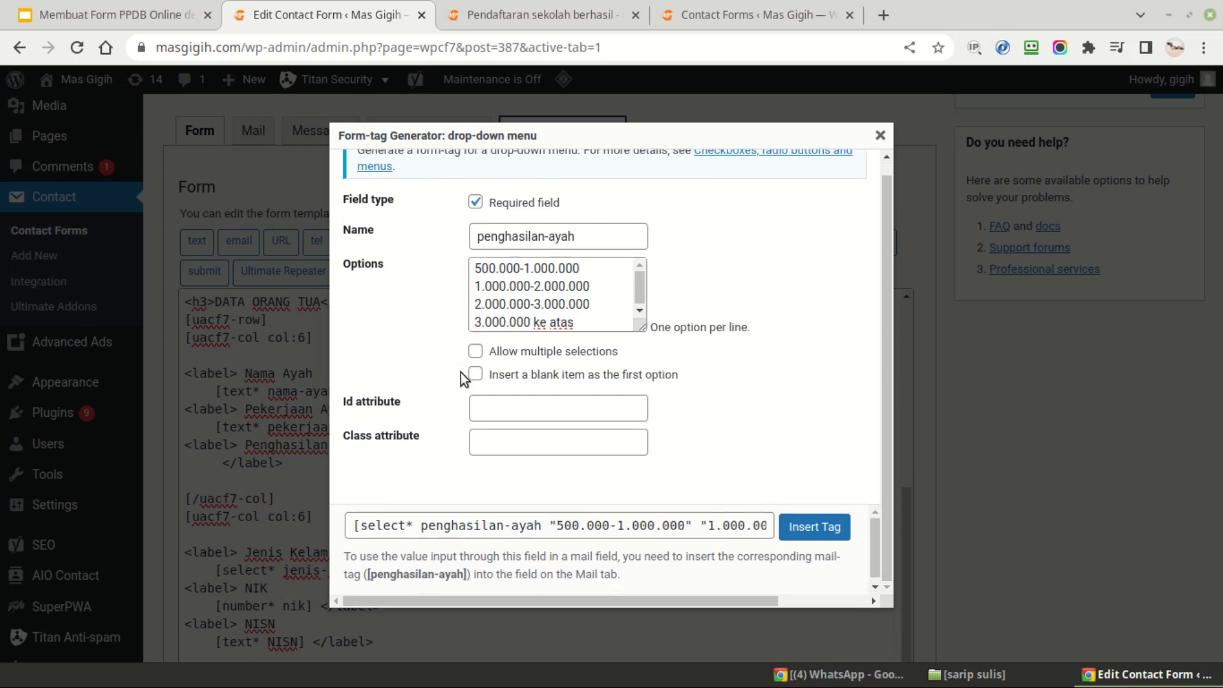
left_click(814, 528)
Copy the three father fields, from the Nama Ayah label through the end of the Penghasilan Ayah field
scroll(264, 375, "down", 1)
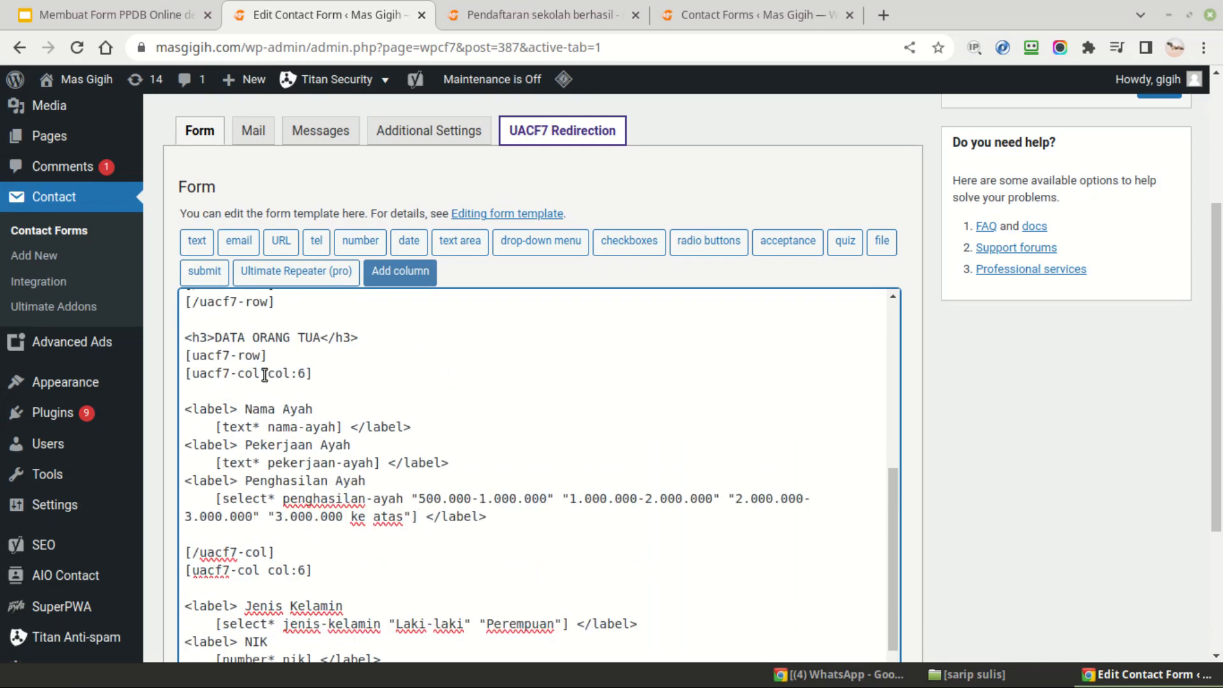
scroll(218, 429, "down", 2)
left_click_drag(184, 295, 533, 402)
right_click(405, 374)
left_click(453, 404)
Replace the Jenis Kelamin, NIK and NISN fields in the DATA ORANG TUA second column with the copied father fields, followed by a blank line
scroll(232, 421, "down", 2)
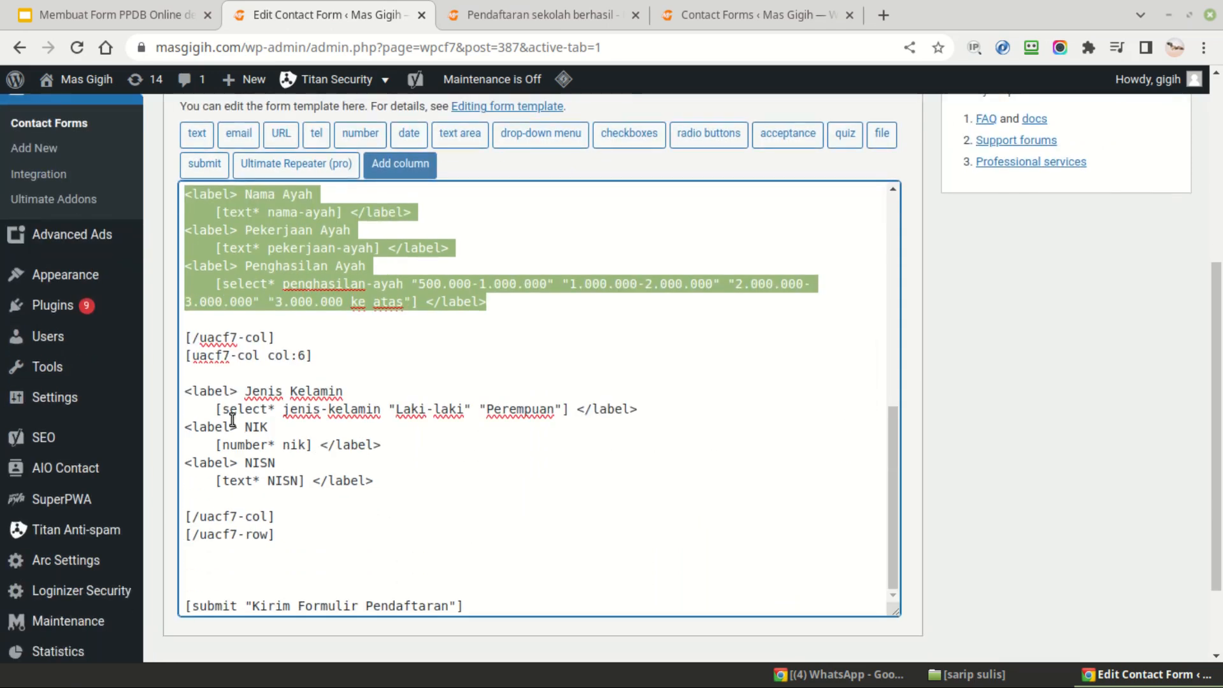
left_click_drag(183, 388, 401, 496)
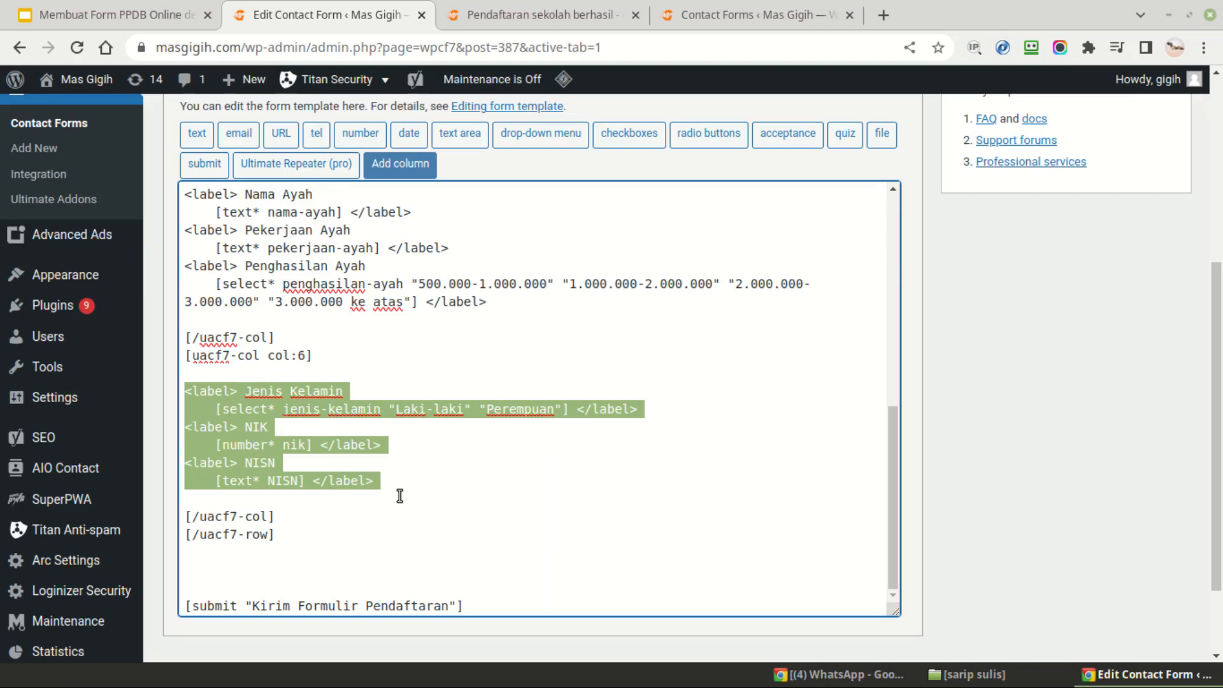
key("BackSpace")
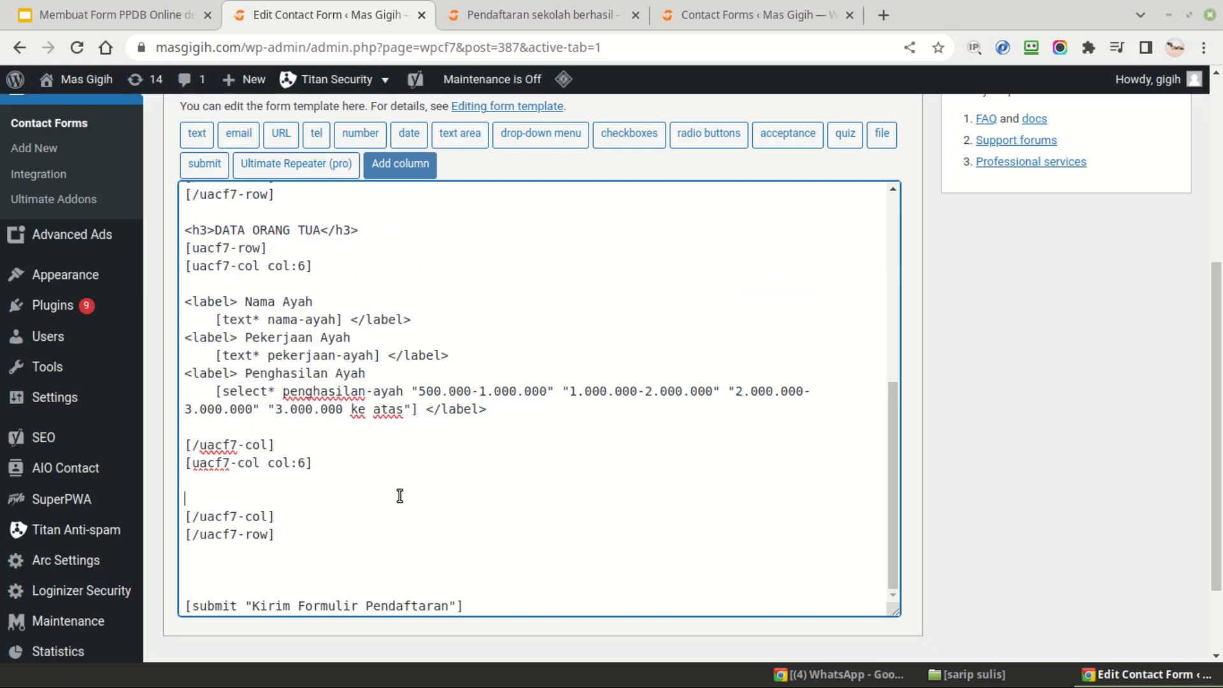
right_click(314, 496)
left_click(389, 323)
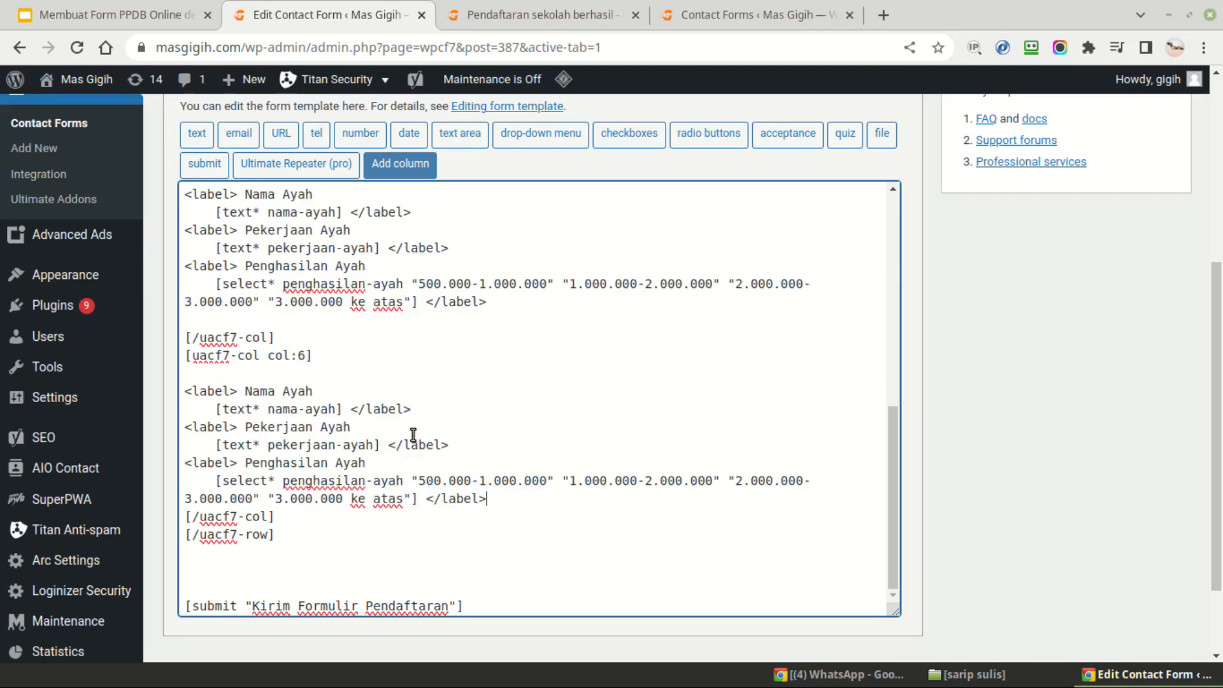
key("Return")
Change the pasted Nama Ayah label in the second column to Nama Ibu and its tag to nama-ibu
double_click(300, 374)
type("Ibu")
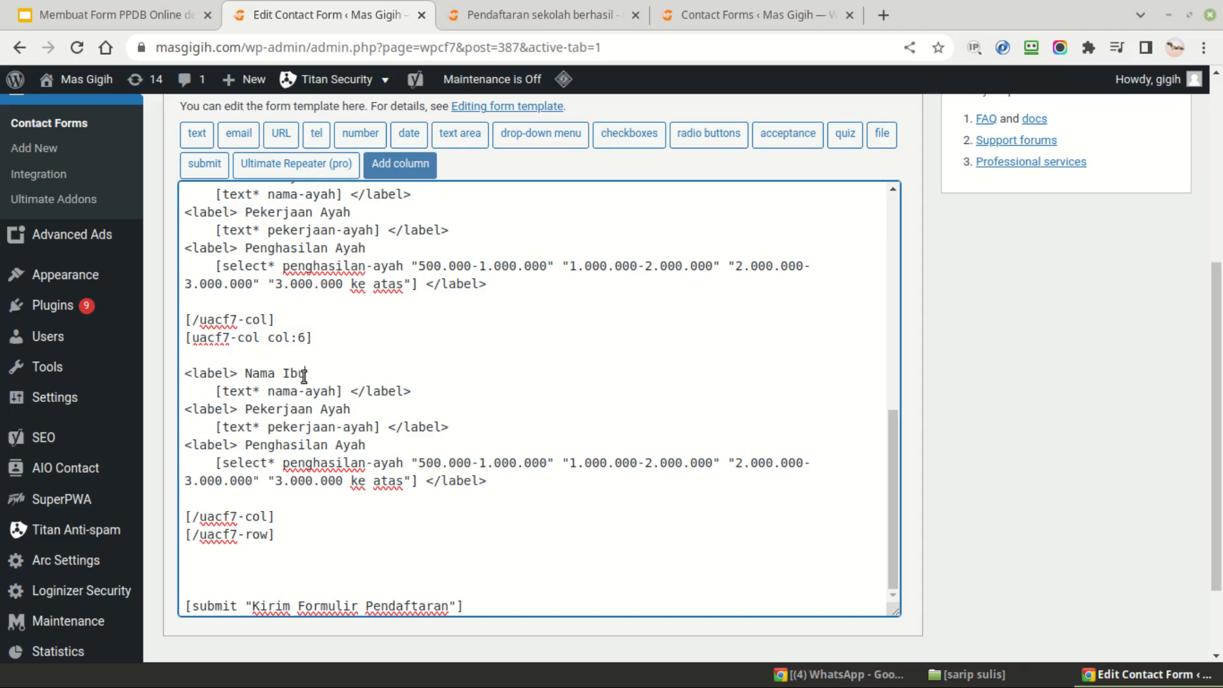
double_click(309, 390)
type("ibu")
Change the second column's Pekerjaan Ayah label to Pekerjaan Ibu and its tag to pekerjaan-ibu
key("Down")
key("Left")
key("ctrl+shift+Right")
type("Ib")
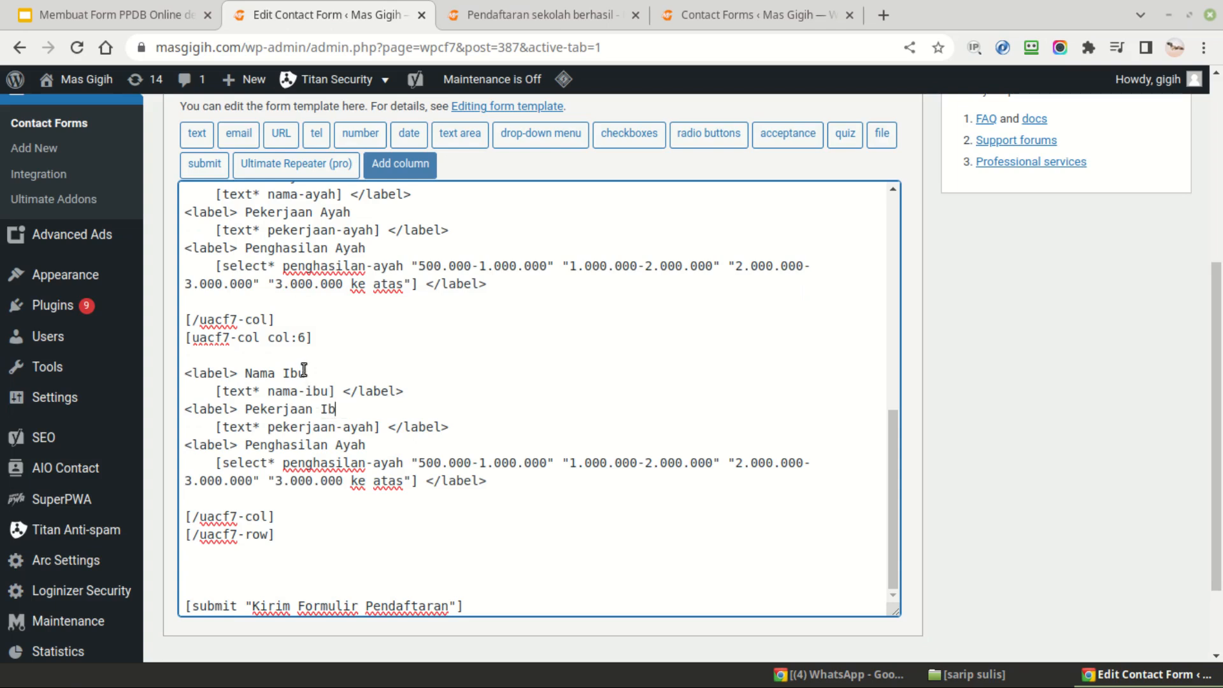
key("ctrl+shift+Right")
type("ibu")
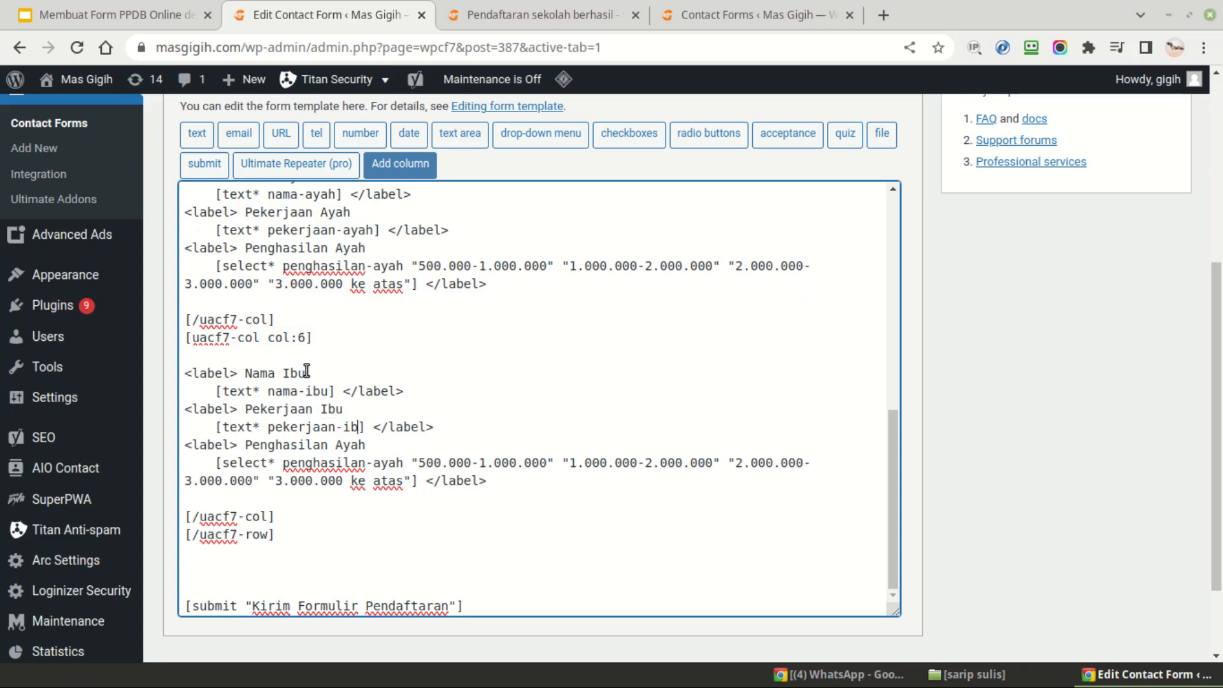
Change the second column's Penghasilan Ayah label to Penghasilan Ibu and its drop-down tag to penghasilan-ibu
key("Down")
key("ctrl+shift+Left")
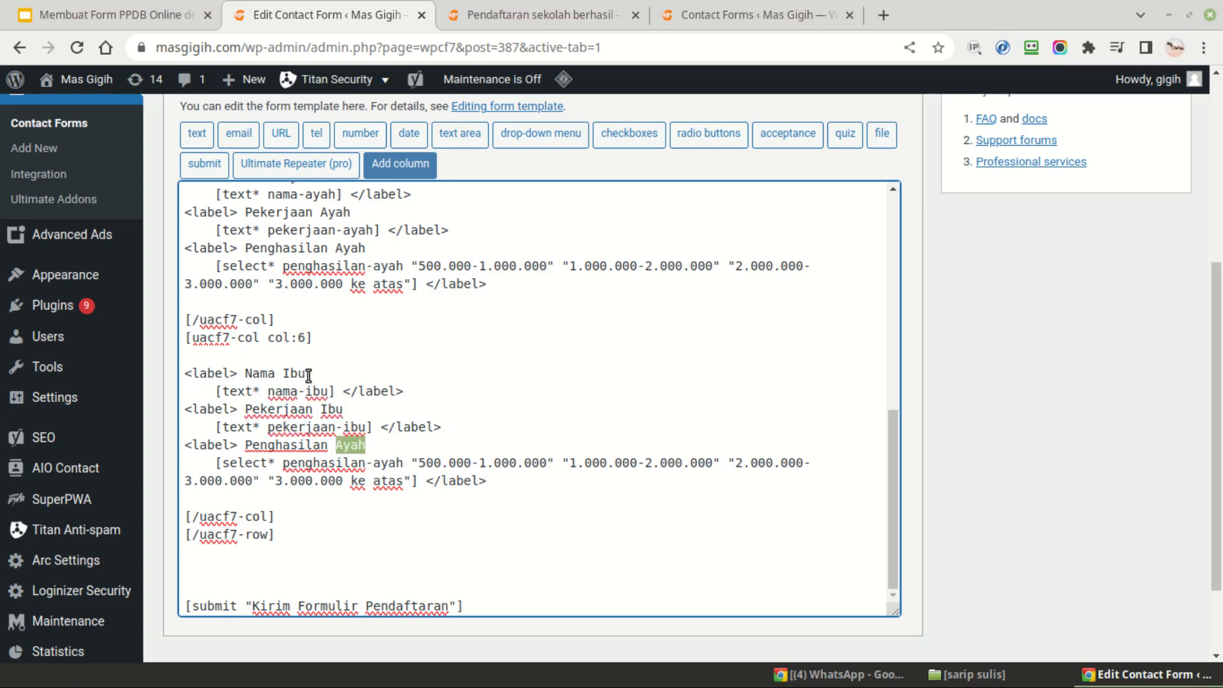
type("Ibu")
key("Down")
key("Right")
key("Right")
key("ctrl+shift+Right")
type("ibu")
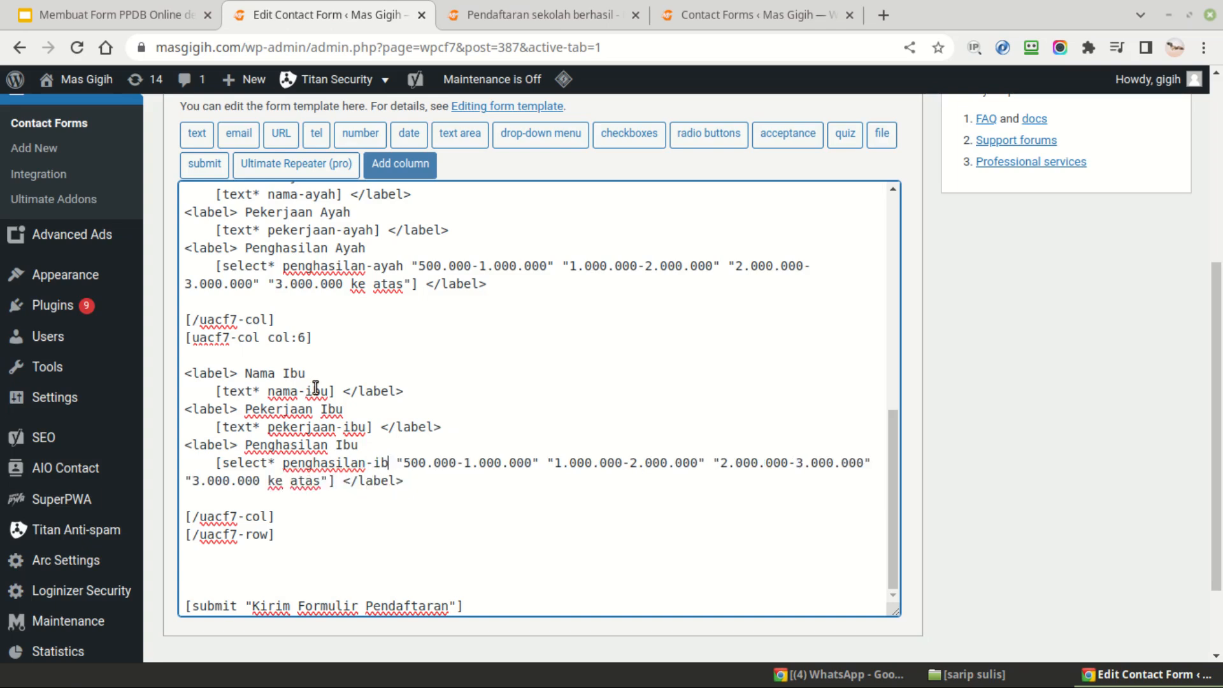
Save the contact form, return to the published PPDB 2023 page and reload it
scroll(1052, 271, "down", 2)
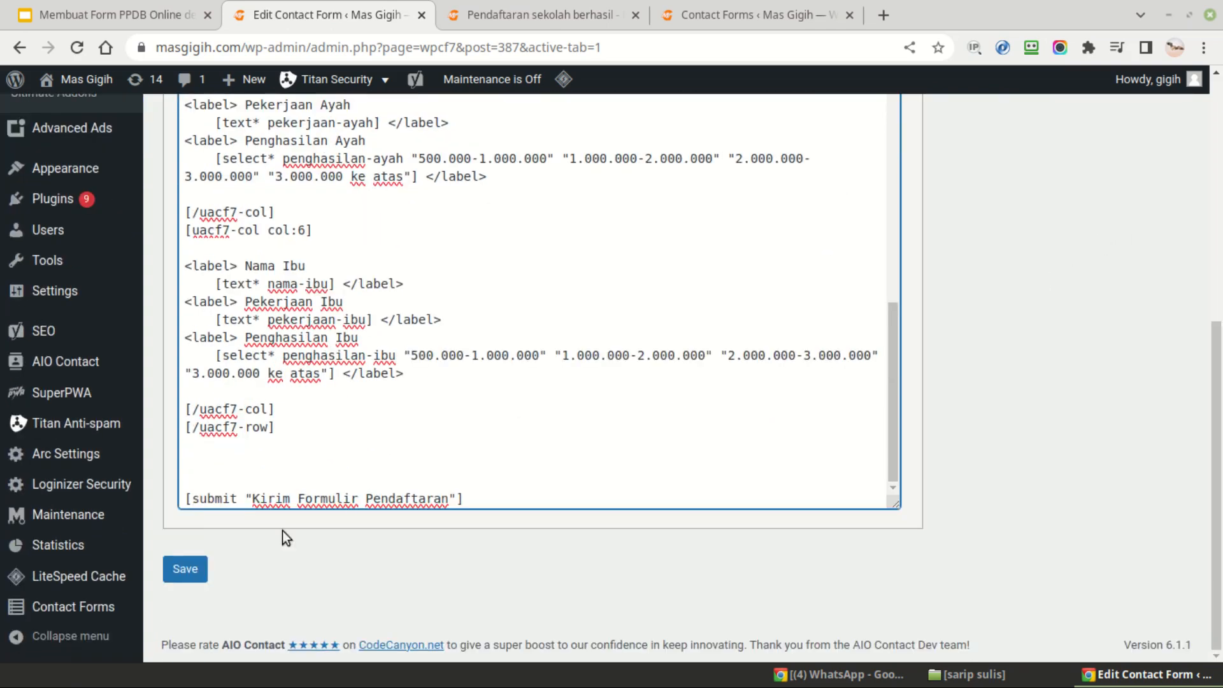
left_click(192, 570)
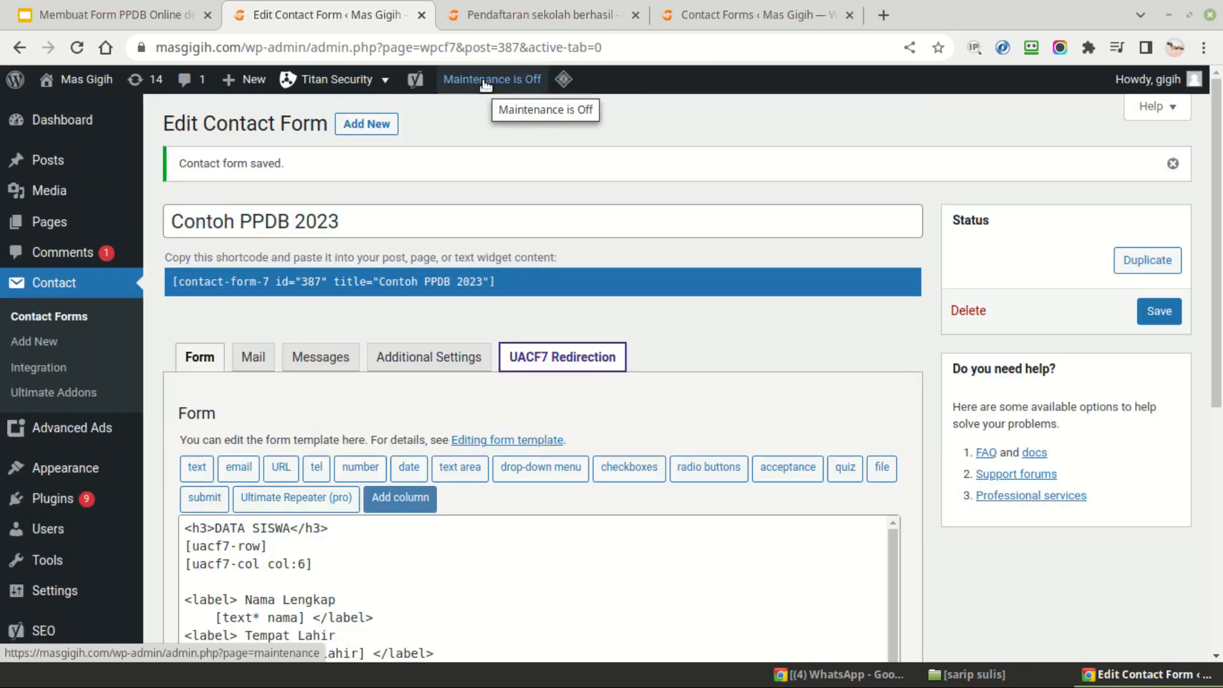
left_click(684, 13)
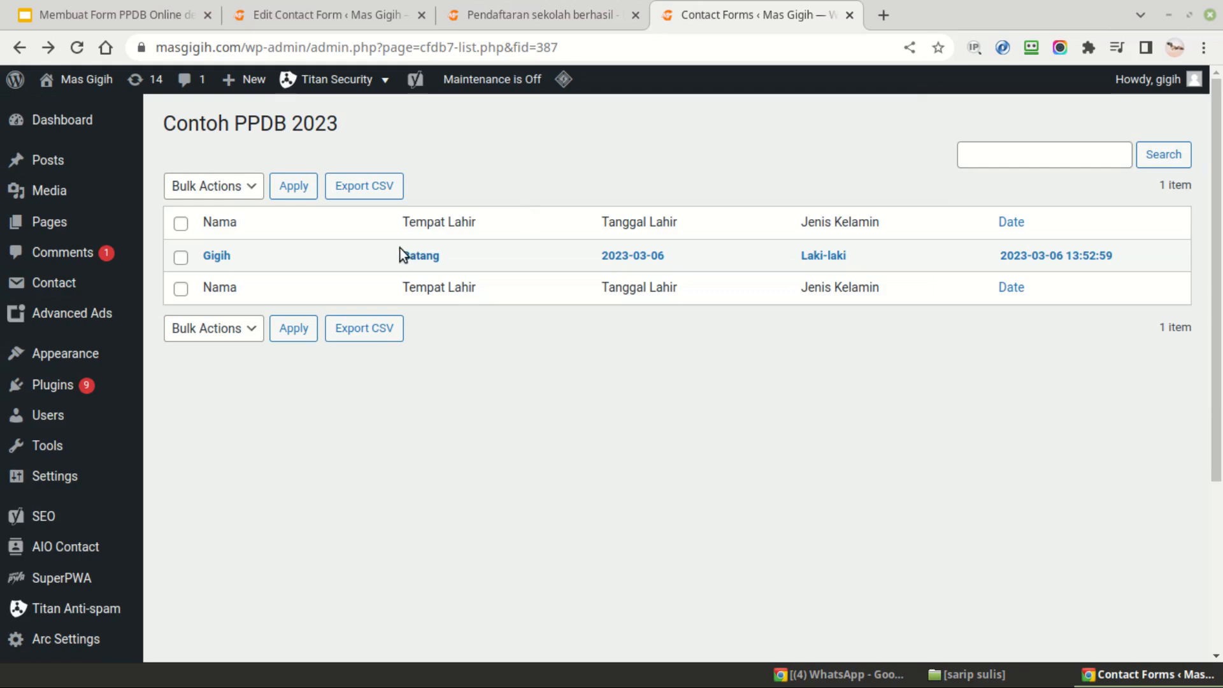
left_click(561, 12)
left_click(20, 47)
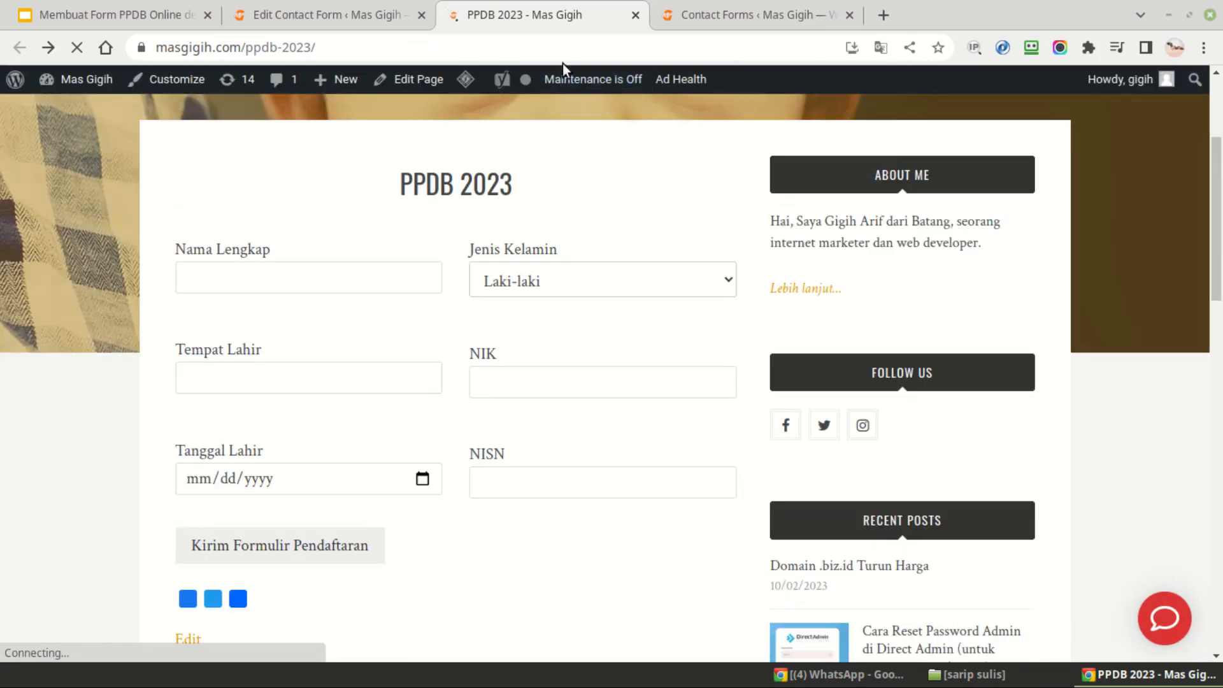
left_click(569, 56)
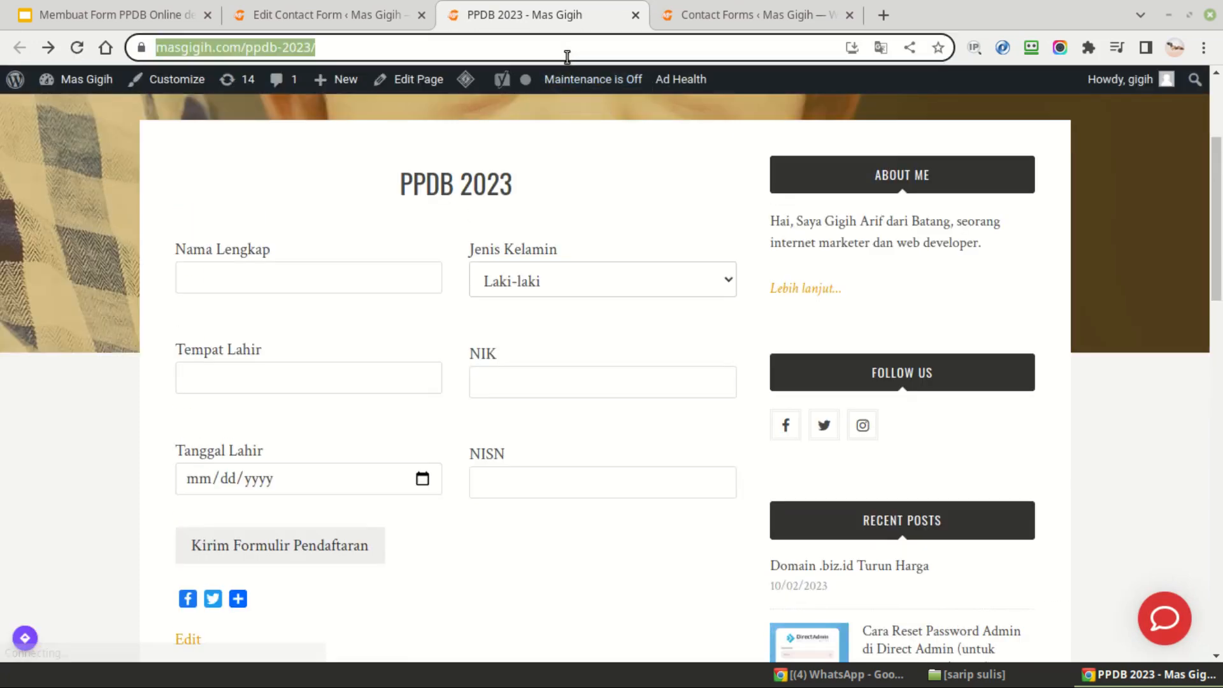
key("Return")
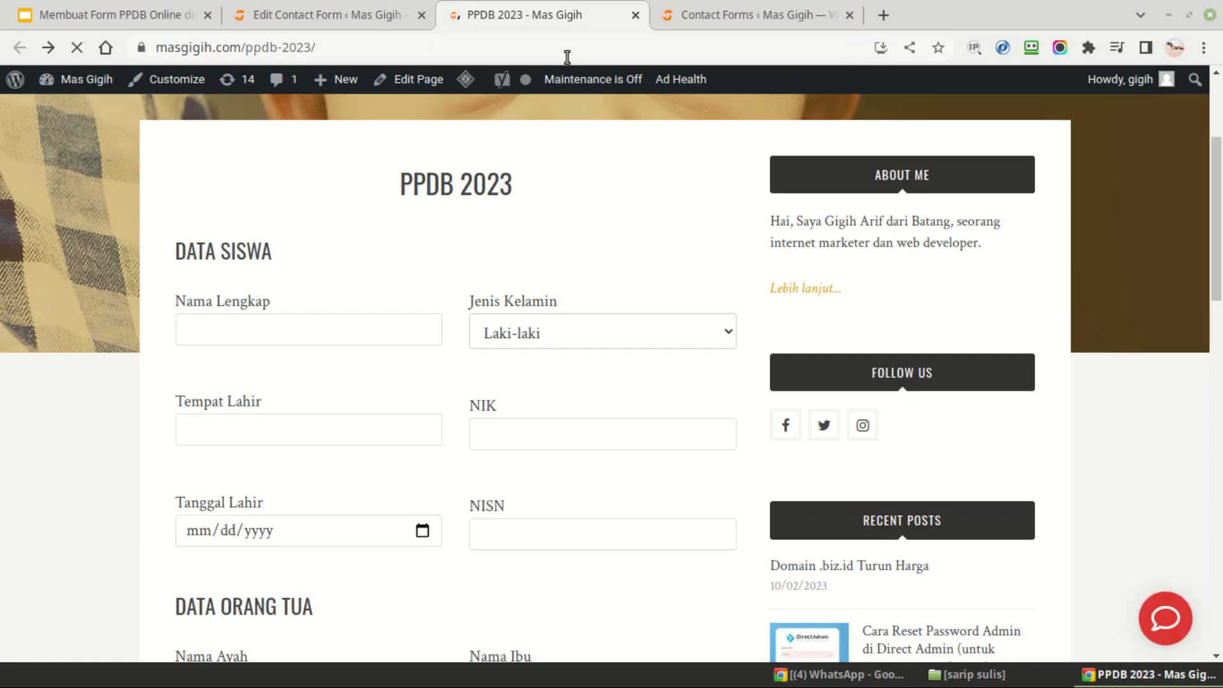
Examine the DATA SISWA and DATA ORANG TUA sections on the published page, including the Penghasilan Ayah drop-down
scroll(342, 229, "down", 3)
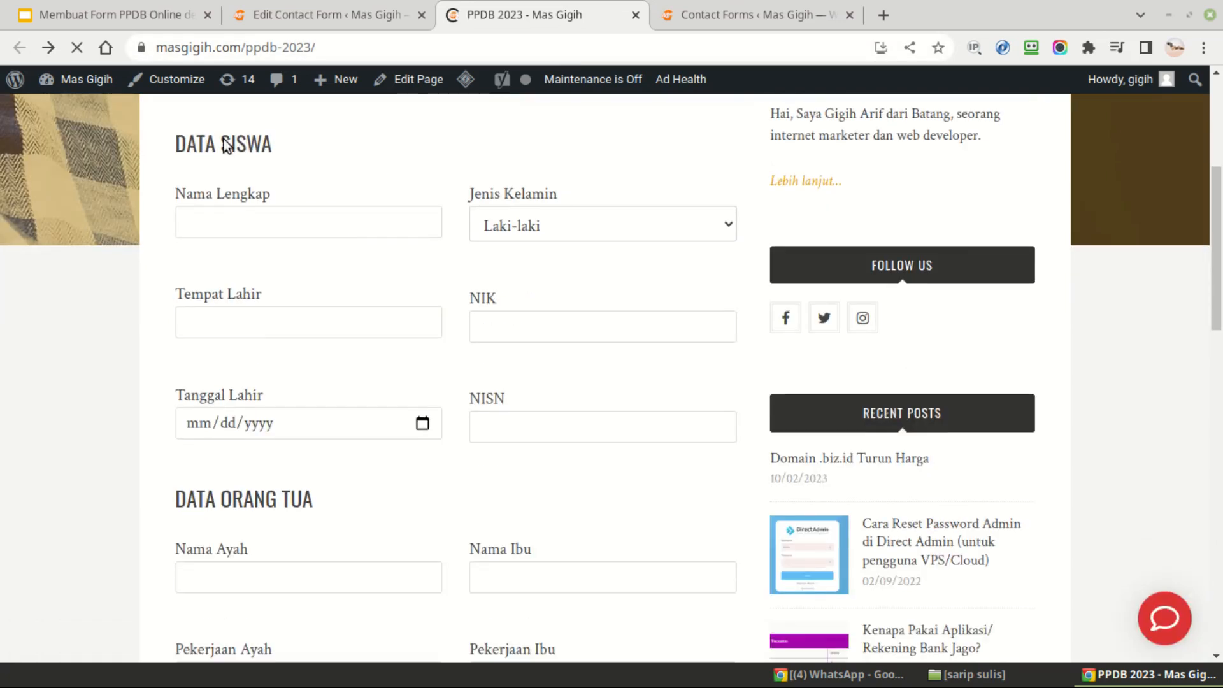
scroll(223, 361, "down", 5)
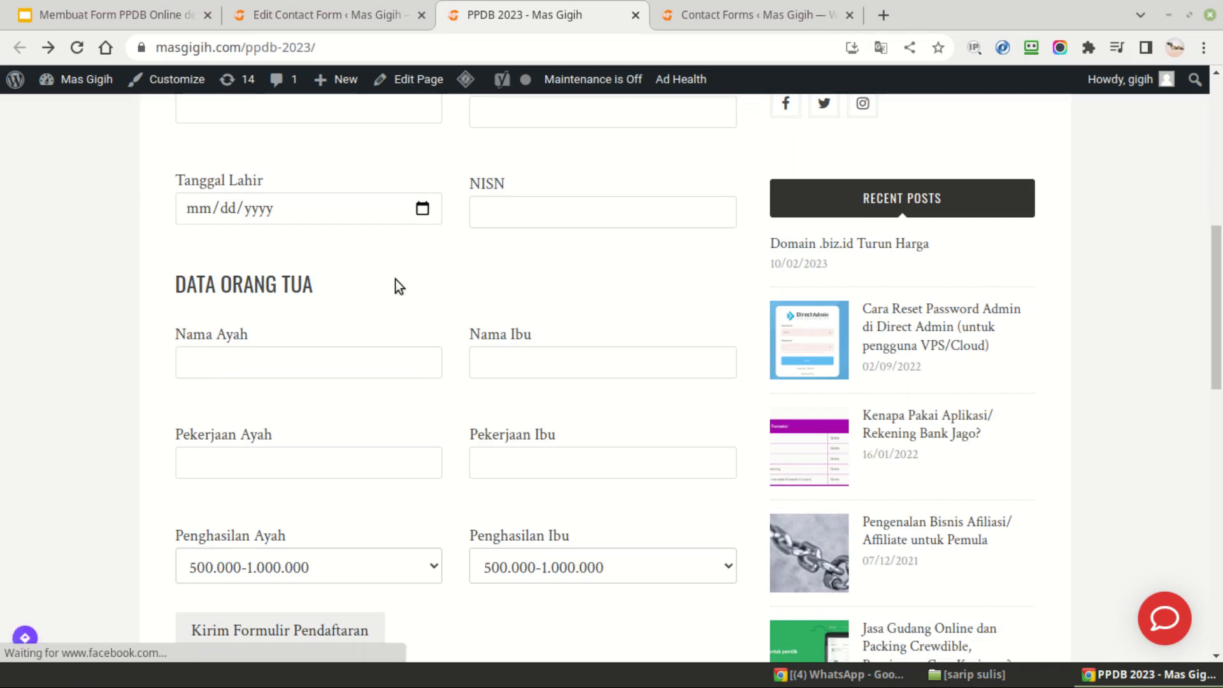
scroll(395, 280, "down", 3)
left_click(363, 358)
left_click(363, 358)
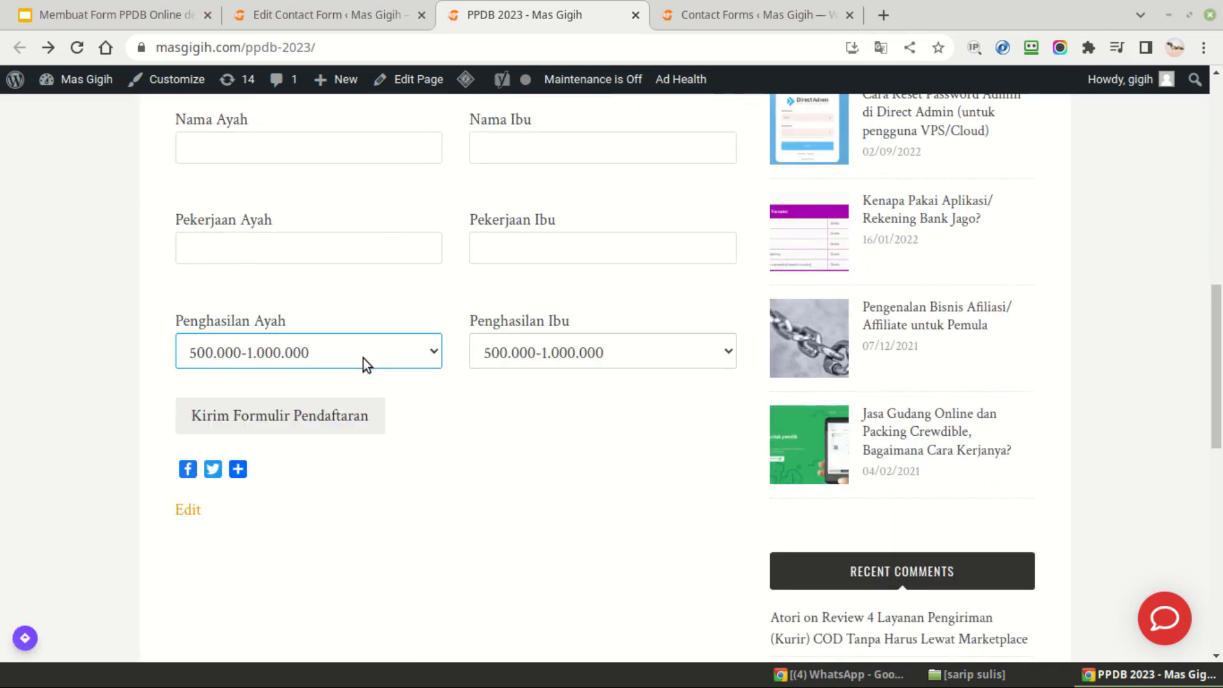
scroll(365, 357, "up", 10)
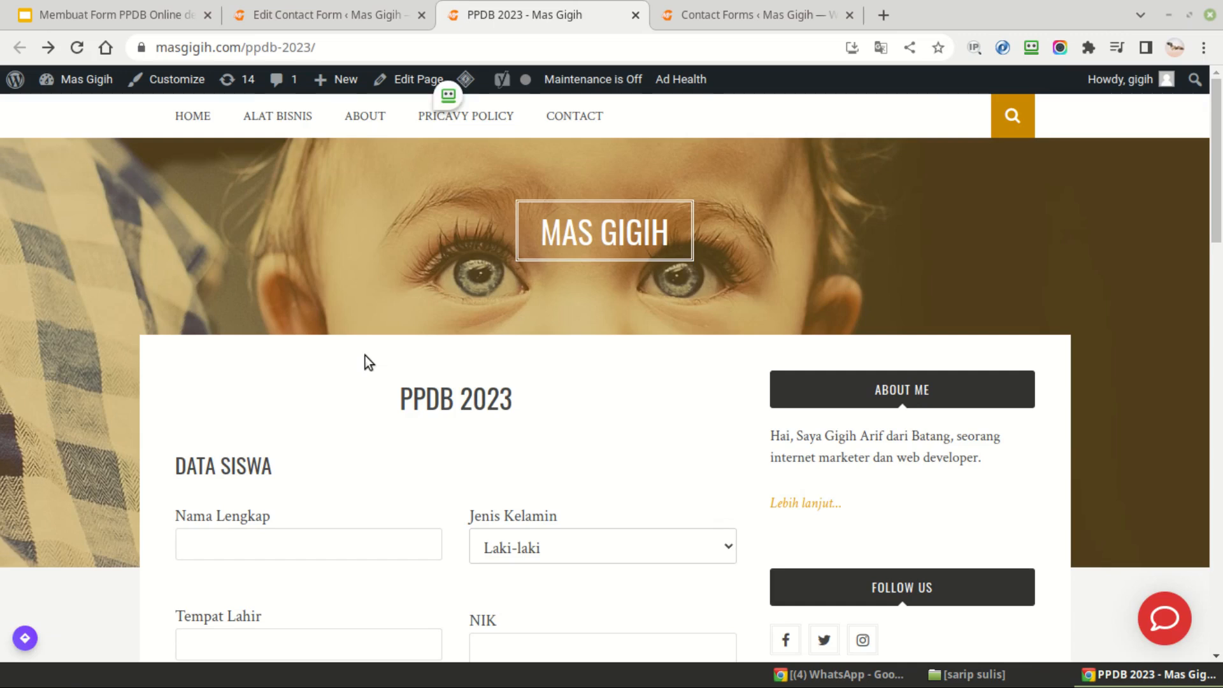
left_click(61, 7)
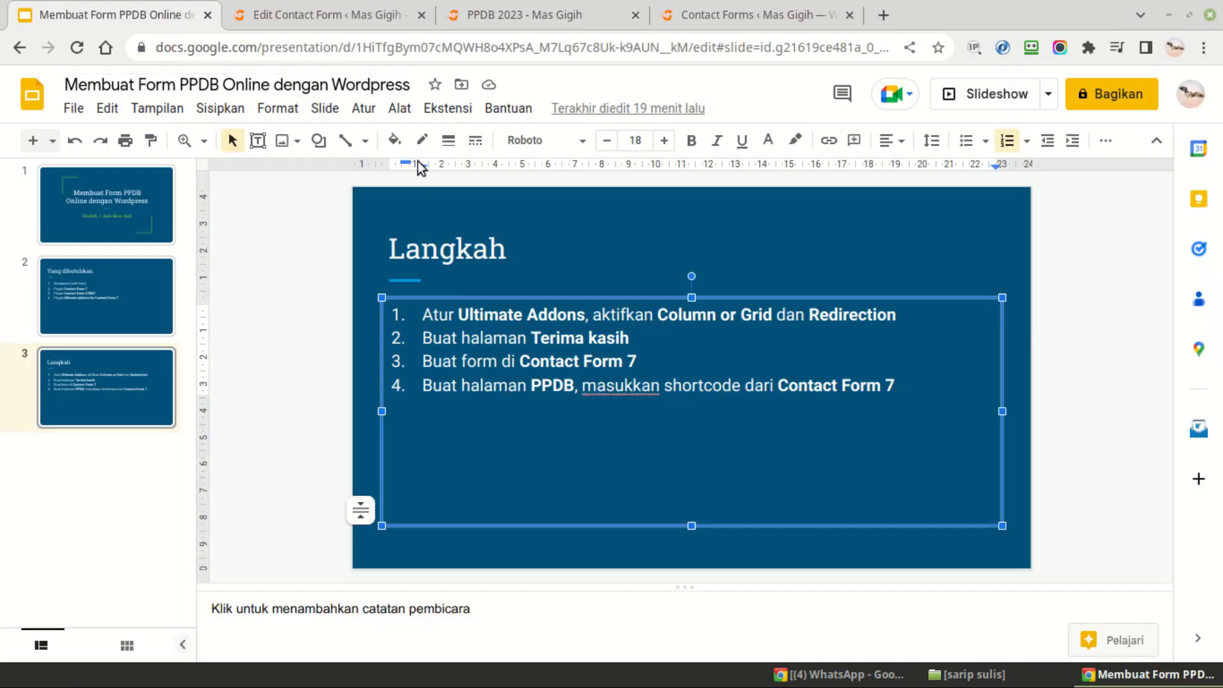
left_click(503, 11)
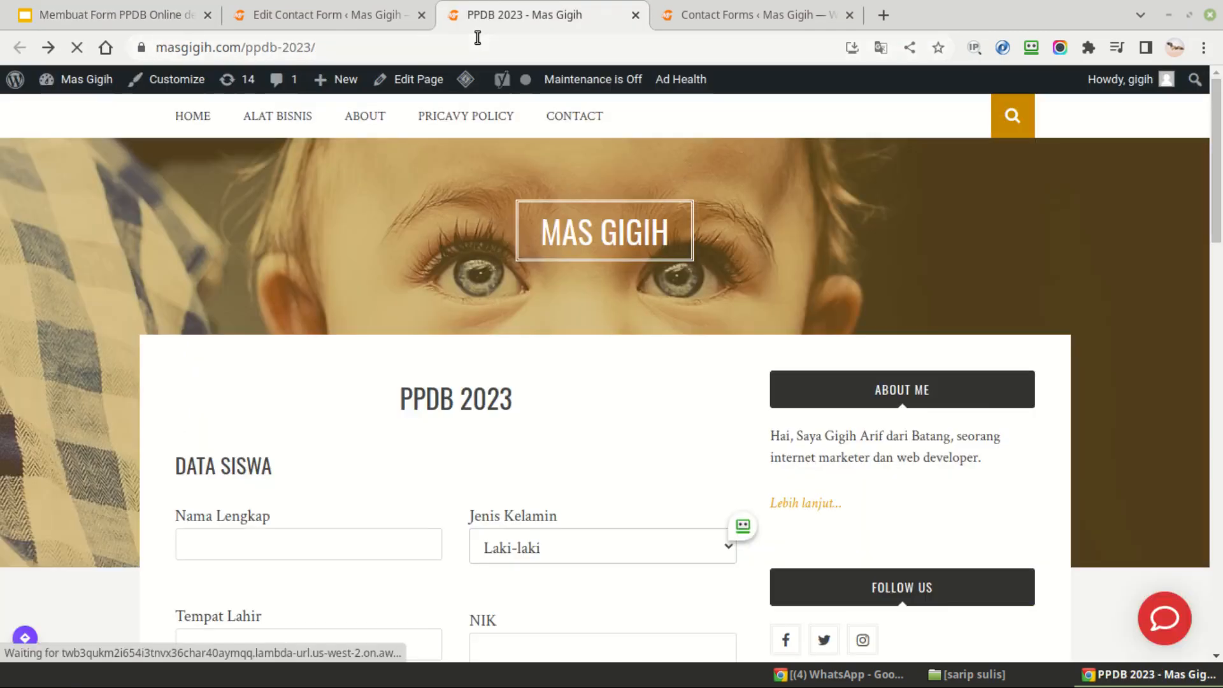